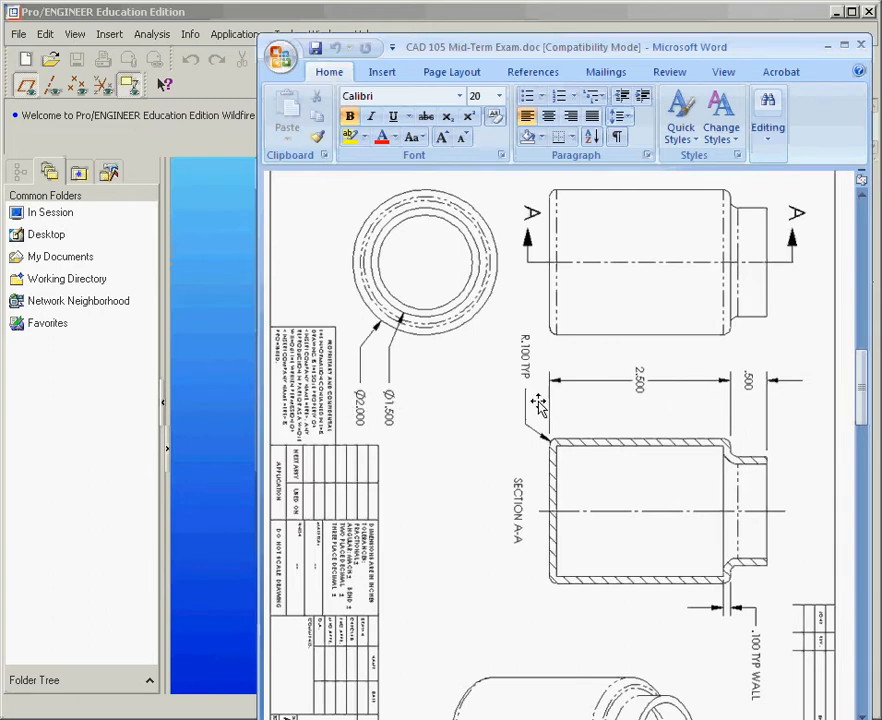
- Switch to Pro/ENGINEER and create a new solid part named BOTTLE using the default template
{"action": "left_click", "coordinate": [207, 23]}
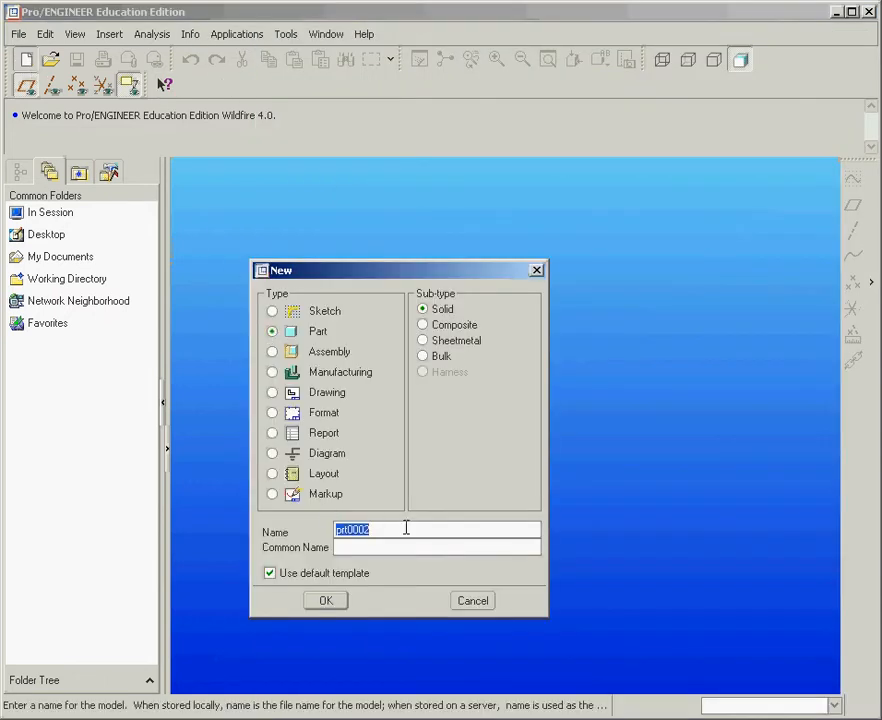
{"action": "type", "text": "BOTTLE"}
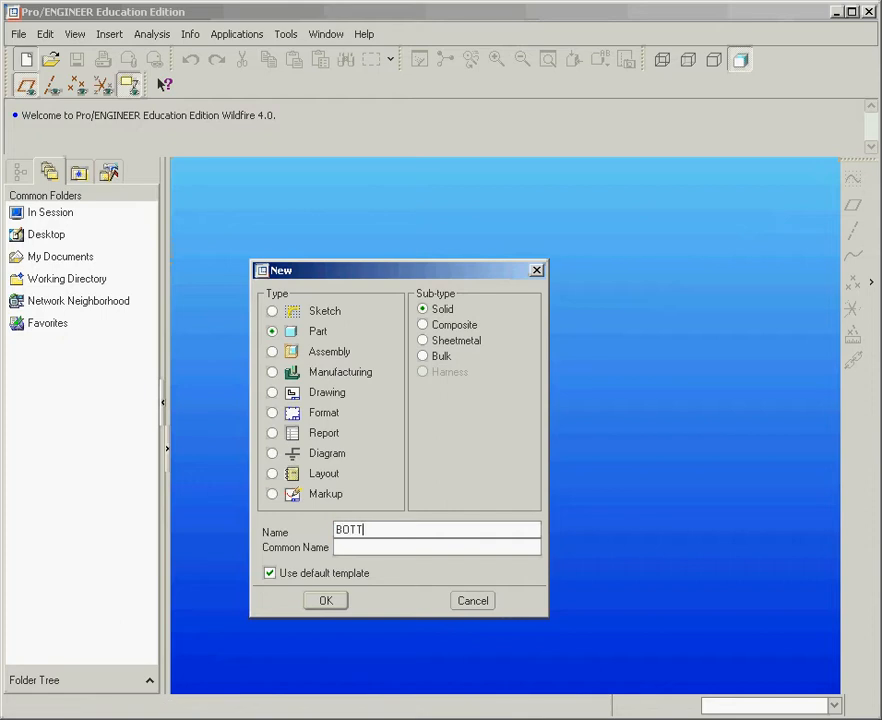
{"action": "left_click", "coordinate": [331, 600]}
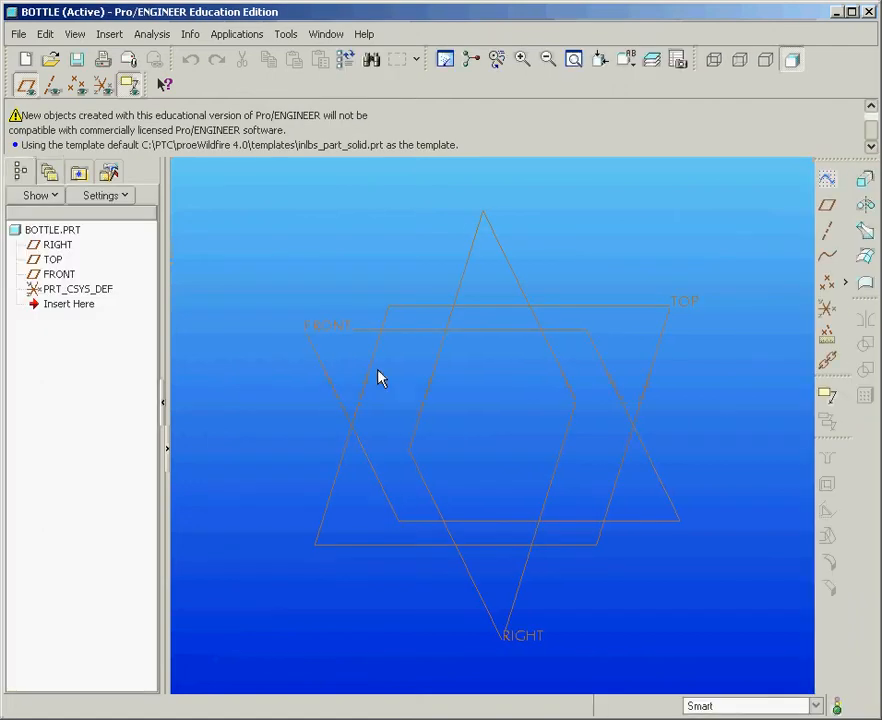
- Start a sketch on the TOP datum plane, with the RIGHT plane as reference and orientation Right
{"action": "left_click", "coordinate": [334, 496]}
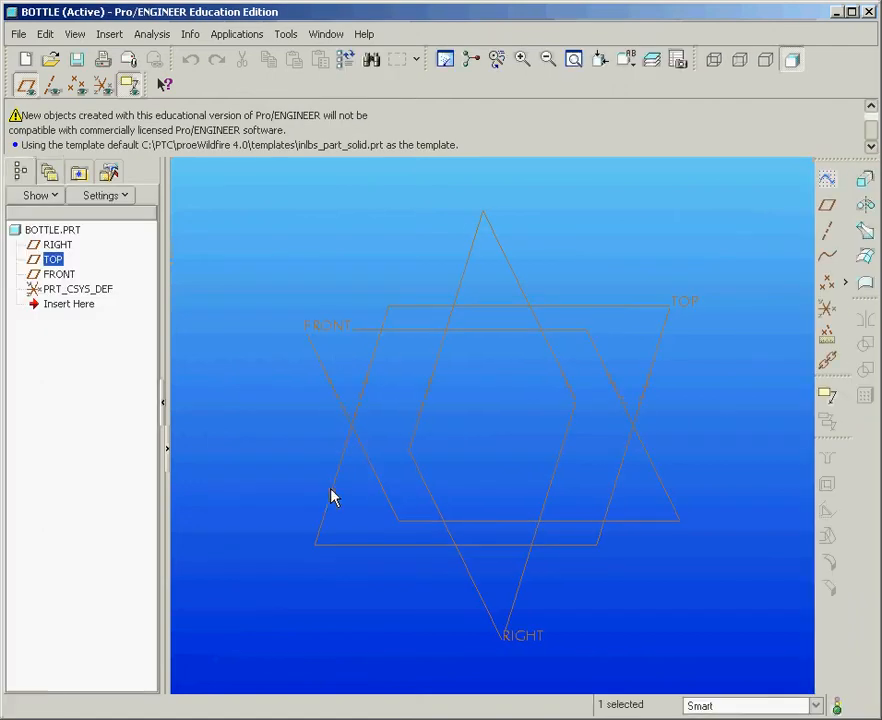
{"action": "left_click", "coordinate": [825, 180]}
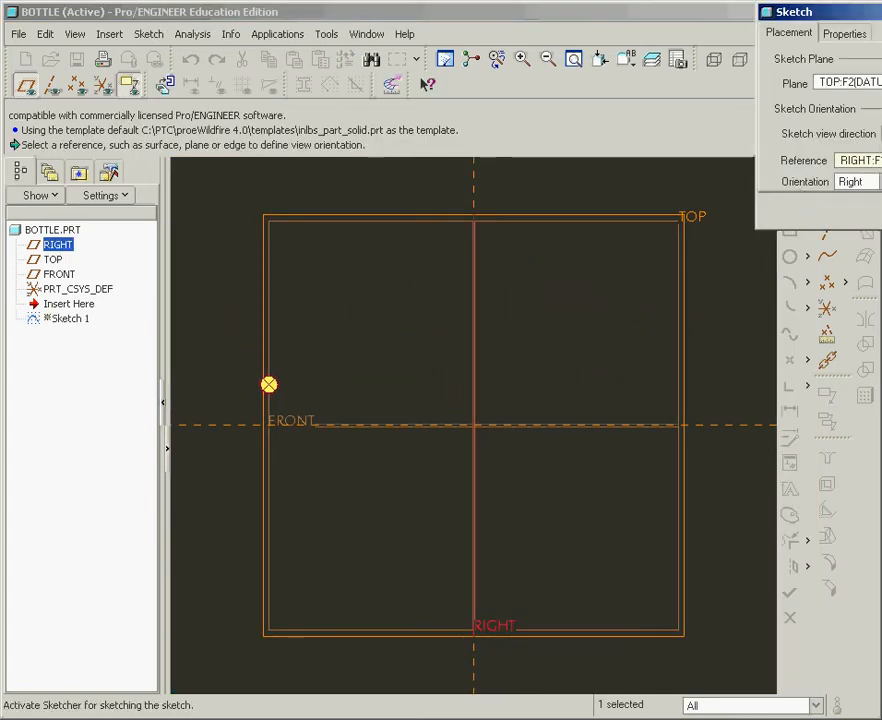
{"action": "left_click_drag", "start_coordinate": [846, 14], "coordinate": [750, 18]}
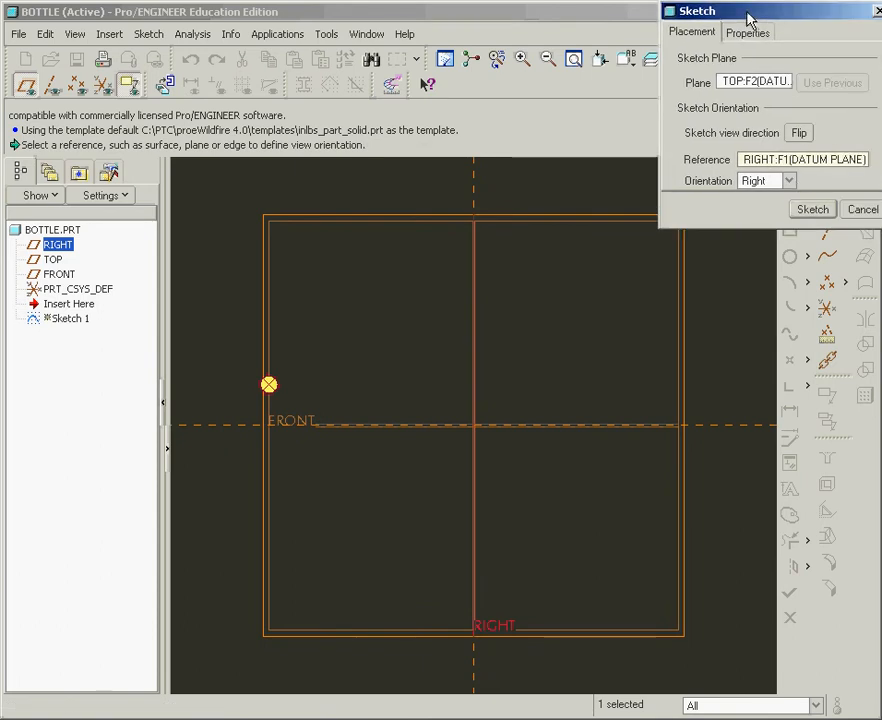
{"action": "left_click", "coordinate": [811, 210]}
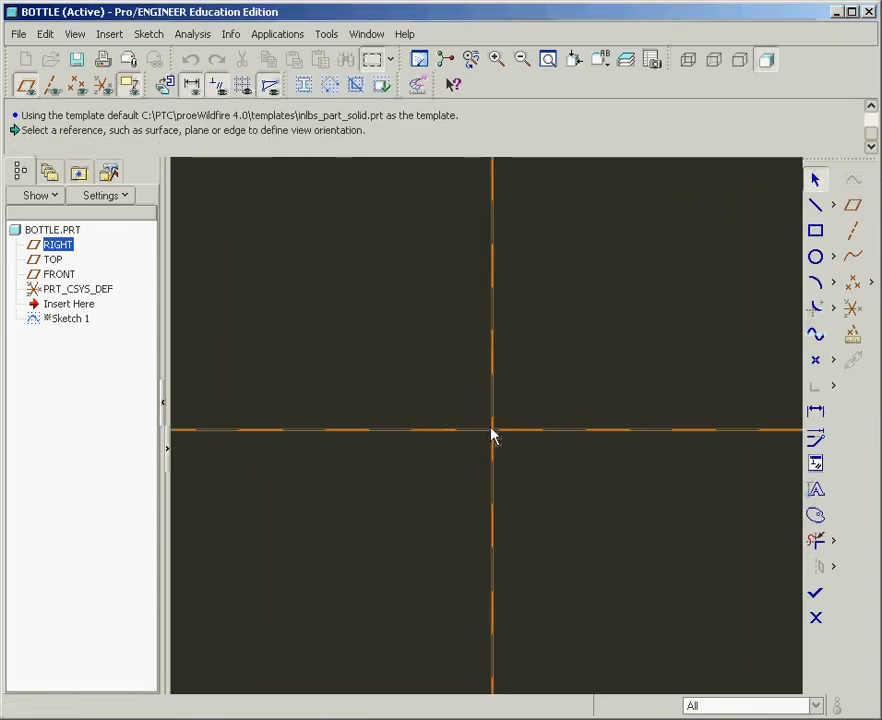
- Sketch a circle about 1.62 in diameter centred on the intersection of the two reference lines
{"action": "scroll", "coordinate": [528, 431], "scroll_direction": "down", "scroll_amount": 5}
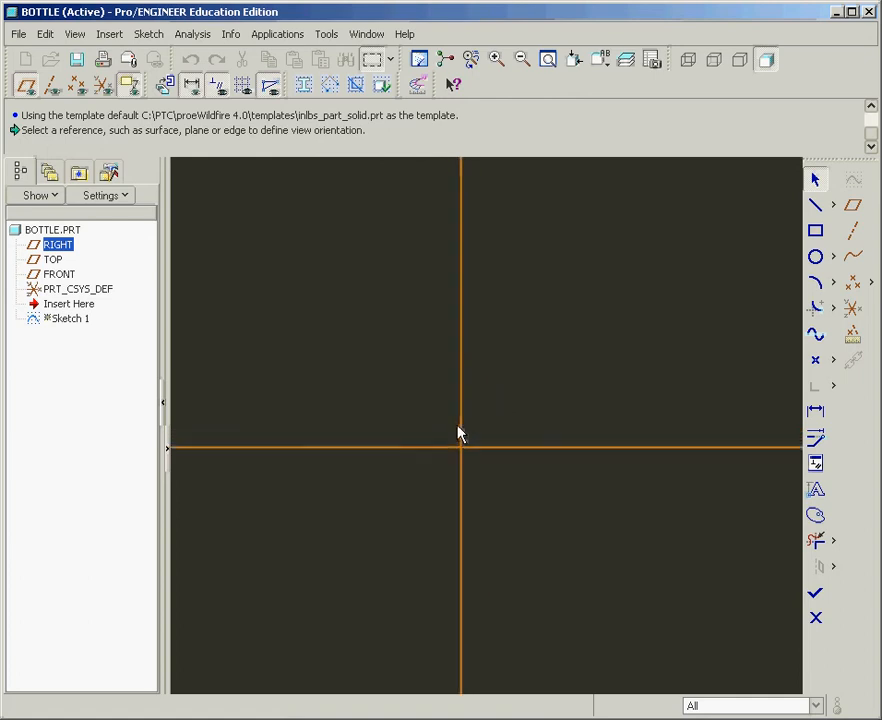
{"action": "left_click", "coordinate": [816, 257]}
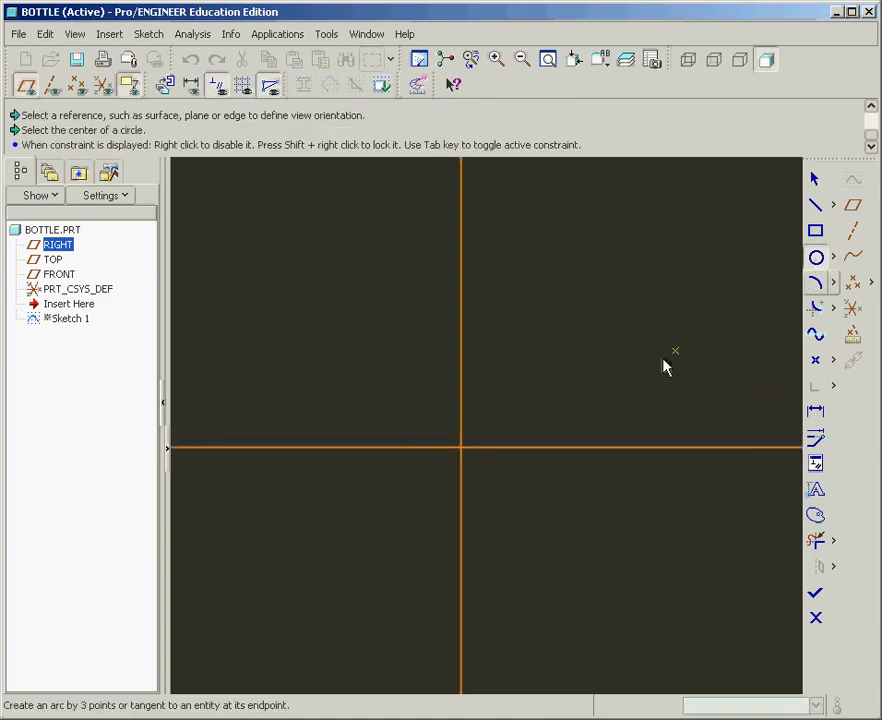
{"action": "left_click", "coordinate": [460, 448]}
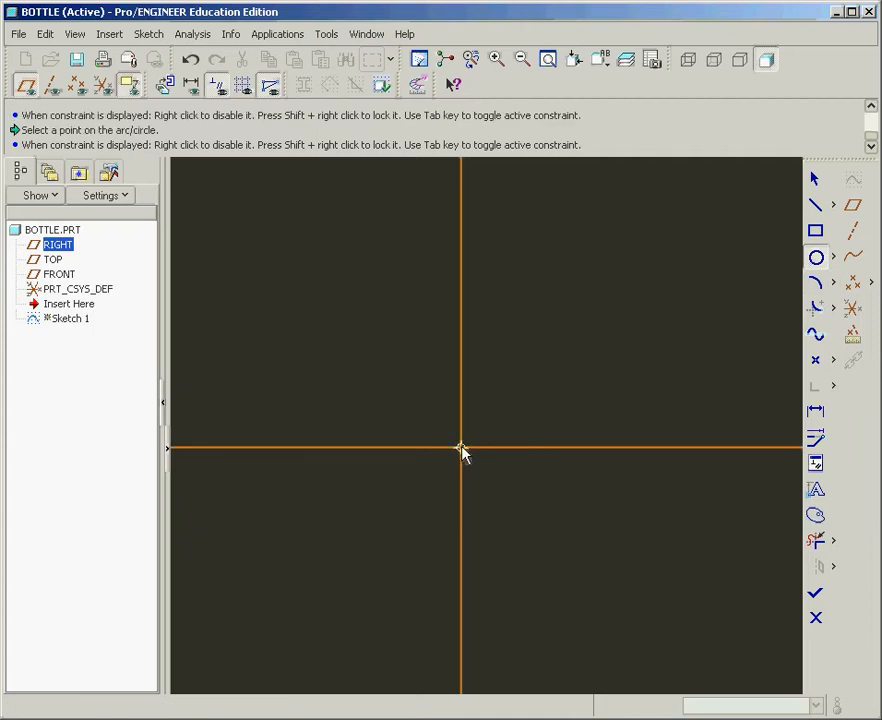
{"action": "left_click", "coordinate": [514, 422]}
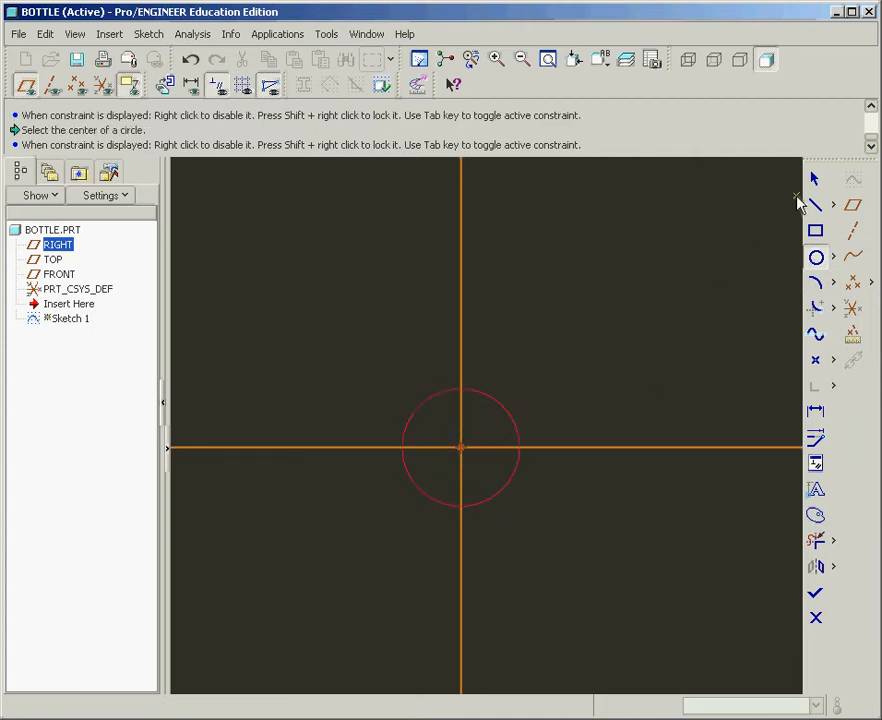
{"action": "left_click", "coordinate": [815, 180]}
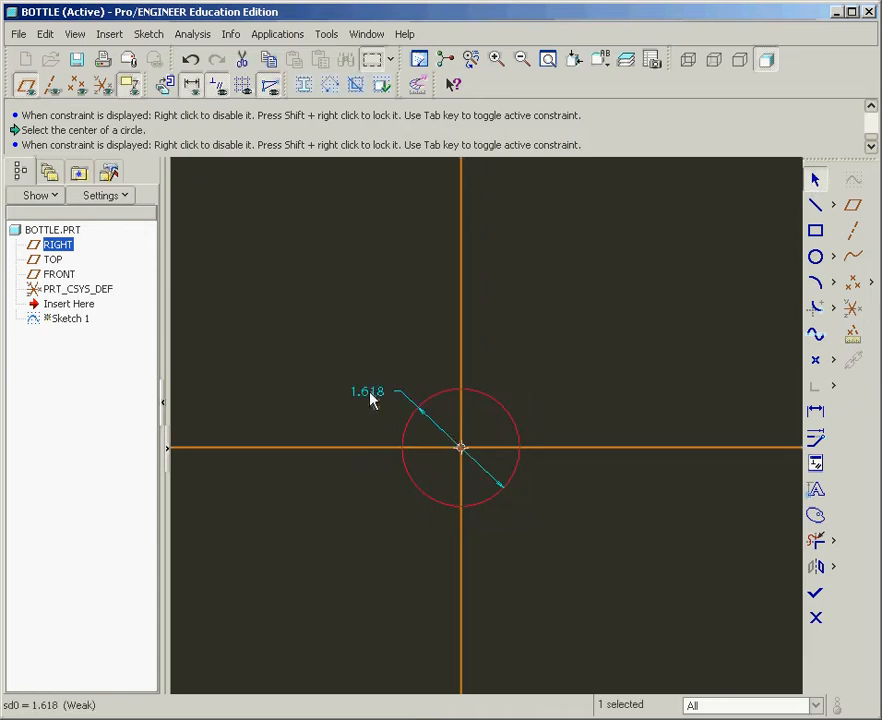
- Set the circle's diameter to 2 and finish the sketch in the default 3D orientation
{"action": "double_click", "coordinate": [369, 392]}
{"action": "type", "text": "2"}
{"action": "key", "text": "Return"}
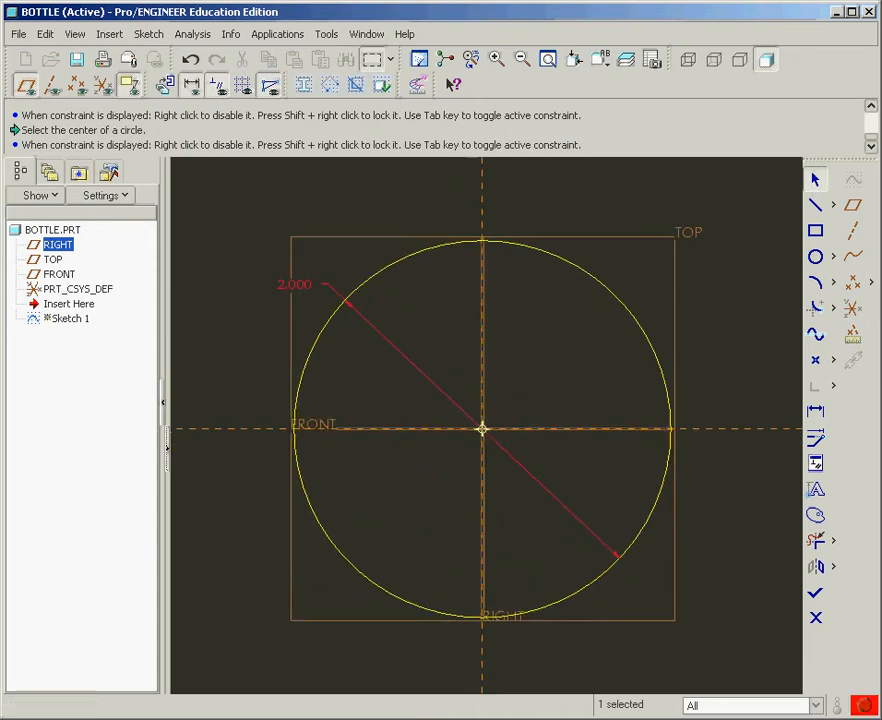
{"action": "key", "text": "ctrl+d"}
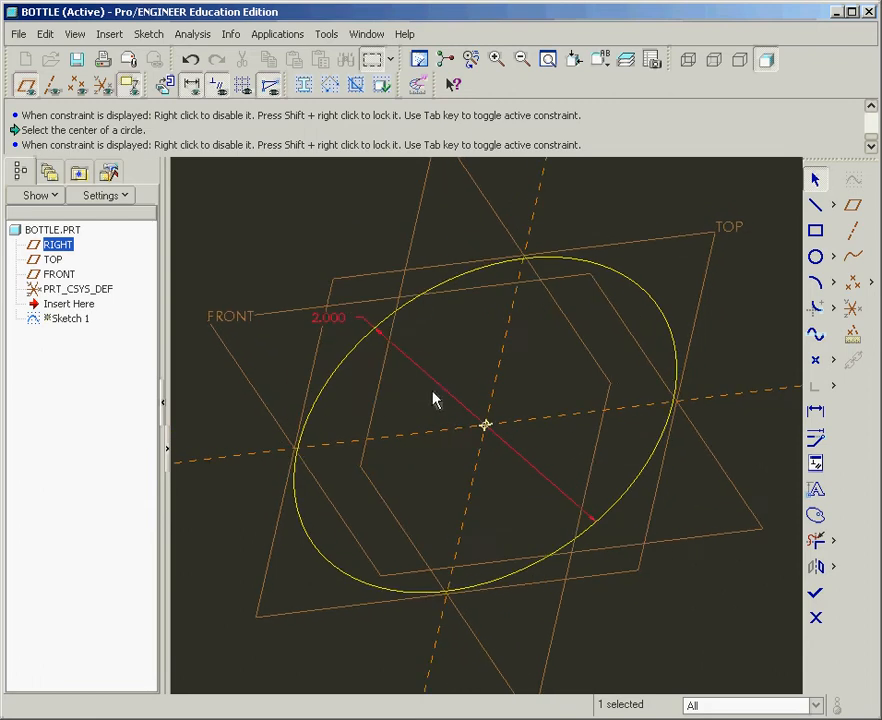
{"action": "left_click", "coordinate": [817, 597]}
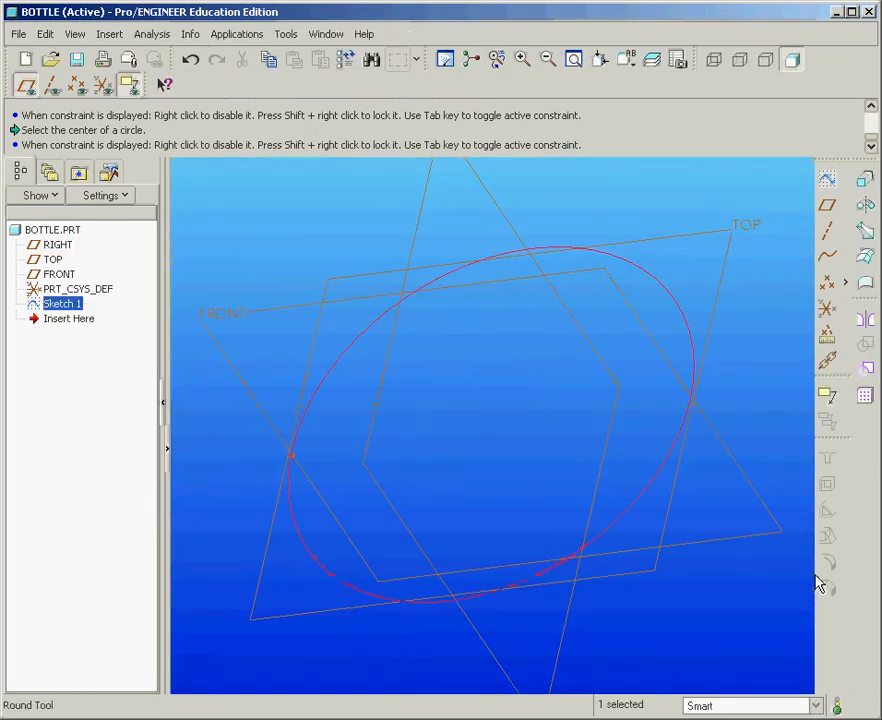
- Extrude the circle sketch to a depth of 2.5 to form the bottle's solid body
{"action": "left_click", "coordinate": [862, 181]}
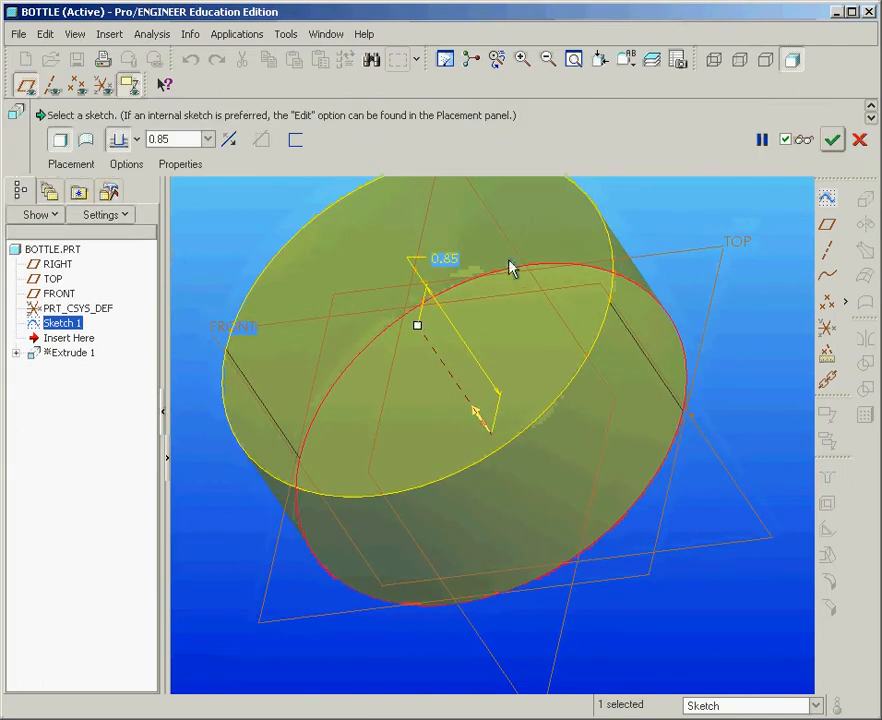
{"action": "double_click", "coordinate": [445, 257]}
{"action": "type", "text": "2.5"}
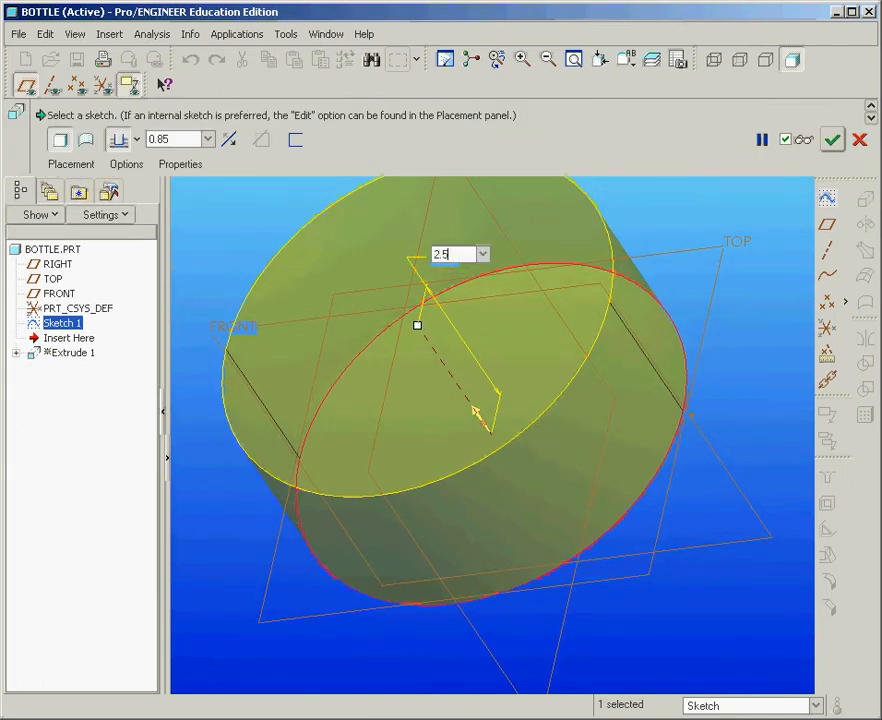
{"action": "key", "text": "Return"}
{"action": "middle_click", "coordinate": [449, 262]}
{"action": "scroll", "coordinate": [514, 403], "scroll_direction": "up", "scroll_amount": 3}
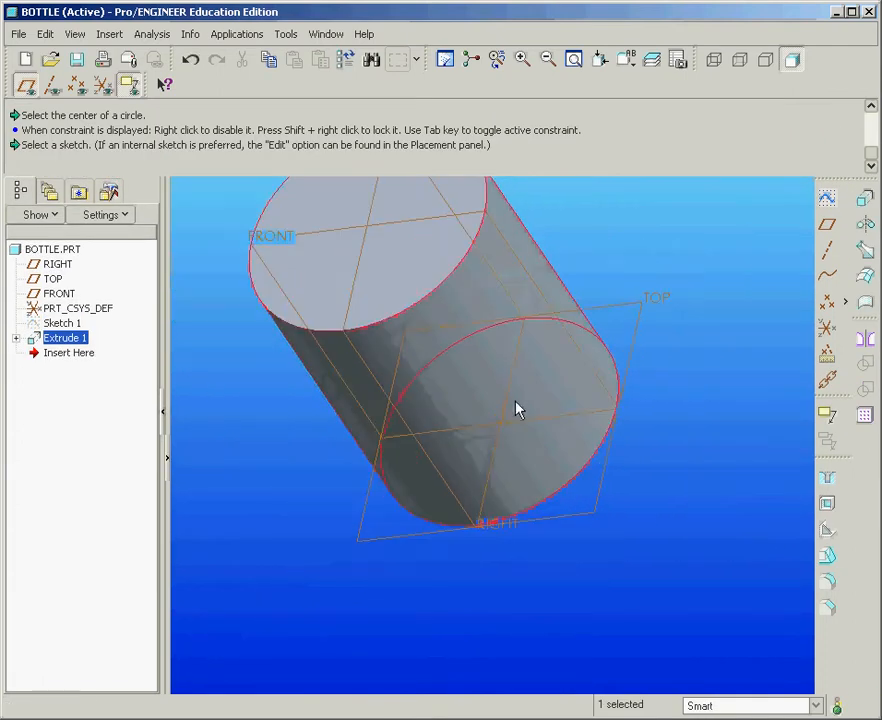
{"action": "middle_click_drag", "start_coordinate": [517, 408], "coordinate": [420, 257]}
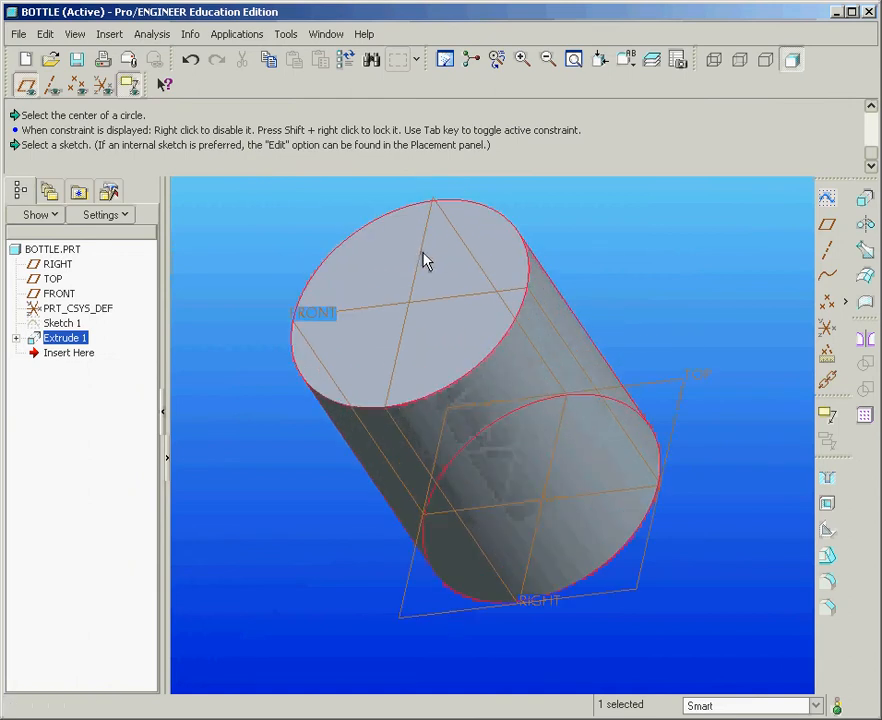
- Hide the datum planes and start a sketch on the cylinder's upper end face, using the RIGHT plane as orientation reference
{"action": "left_click", "coordinate": [27, 87]}
{"action": "middle_click_drag", "start_coordinate": [291, 345], "coordinate": [302, 322]}
{"action": "left_click", "coordinate": [443, 328]}
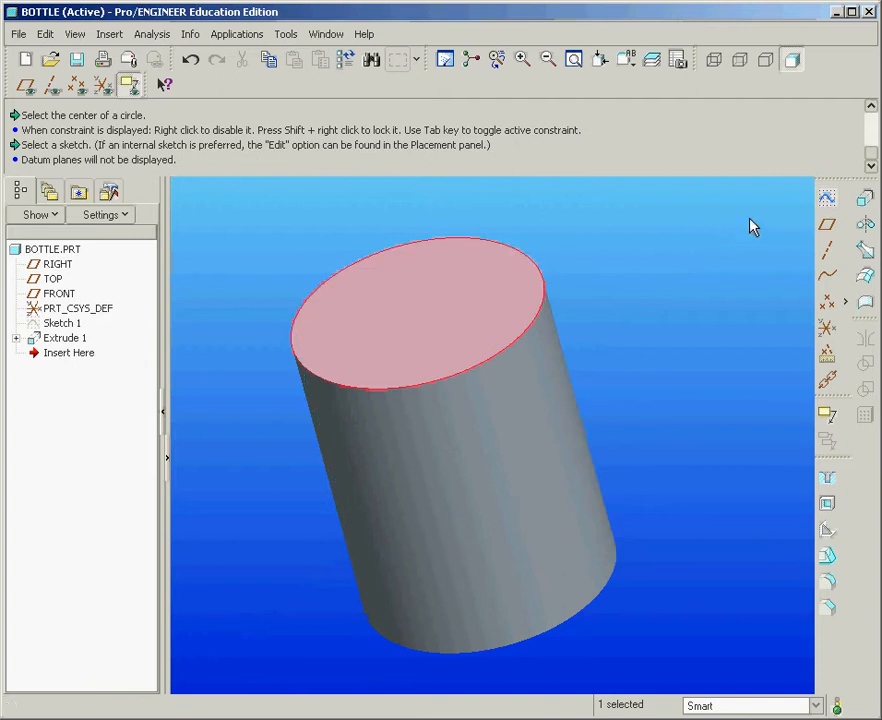
{"action": "left_click", "coordinate": [827, 200]}
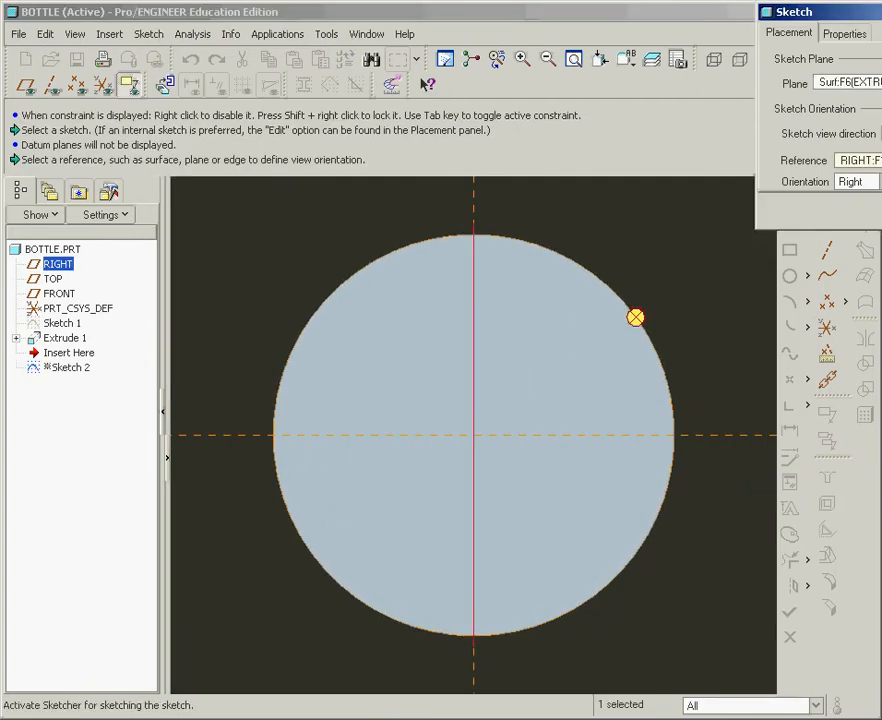
{"action": "left_click_drag", "start_coordinate": [850, 18], "coordinate": [729, 28]}
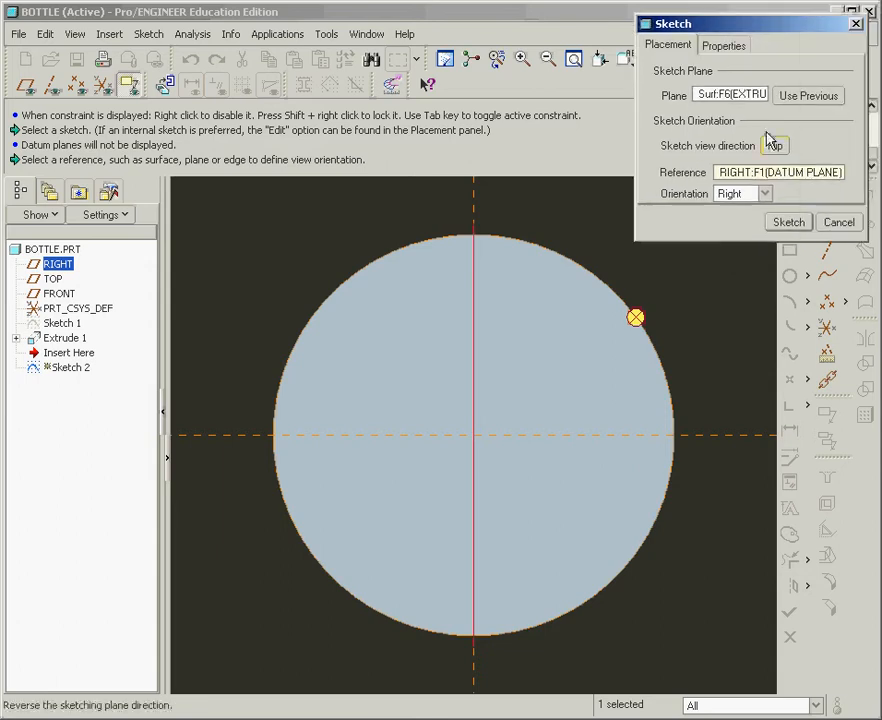
{"action": "left_click", "coordinate": [790, 223]}
- Sketch a circle about 1.29 in diameter for the neck, centred on the cylinder's end face
{"action": "left_click", "coordinate": [815, 276]}
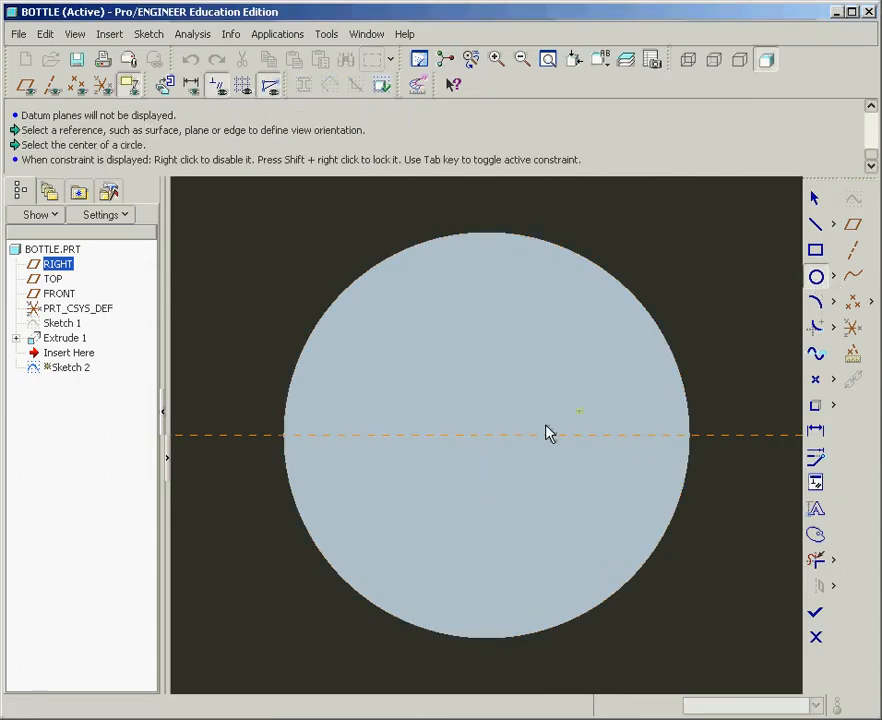
{"action": "left_click", "coordinate": [486, 435]}
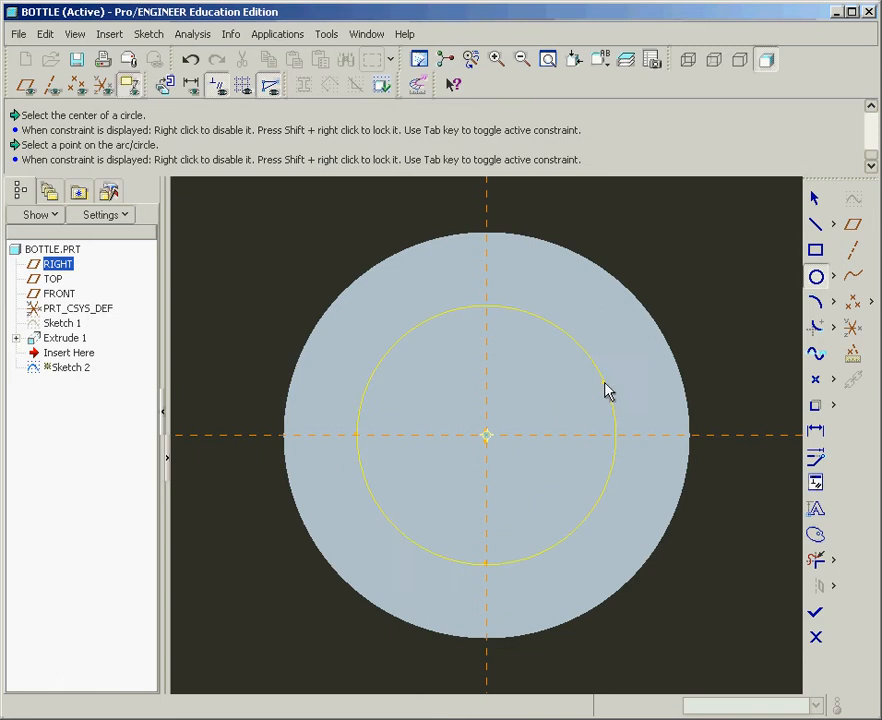
{"action": "left_click", "coordinate": [608, 391]}
{"action": "left_click", "coordinate": [812, 200]}
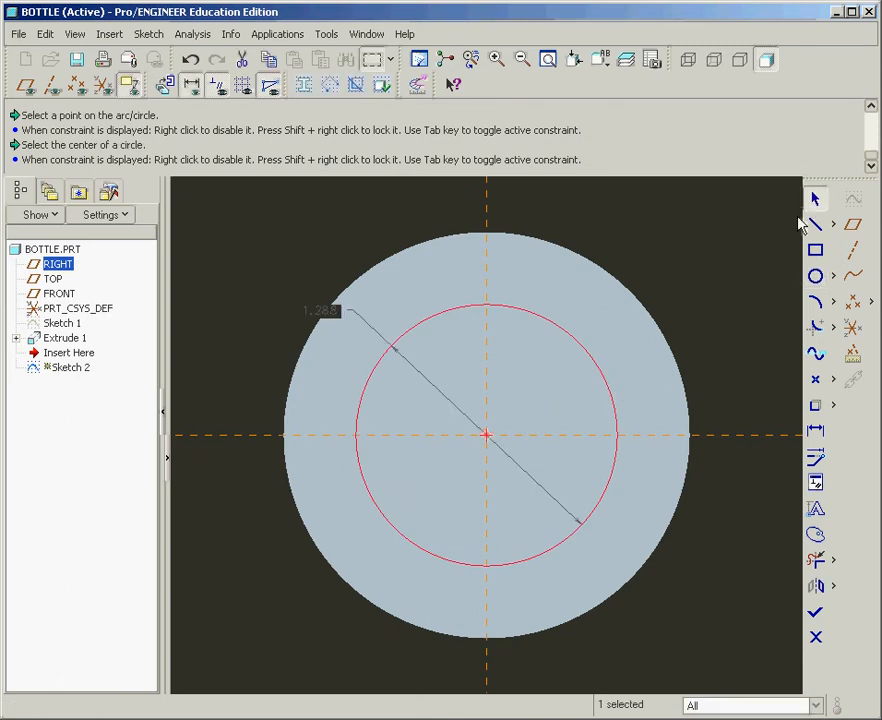
- Check the neck diameter in the Word exam drawing, set the circle's diameter to 1.5 in Pro/ENGINEER and finish the sketch
{"action": "left_click", "coordinate": [515, 718]}
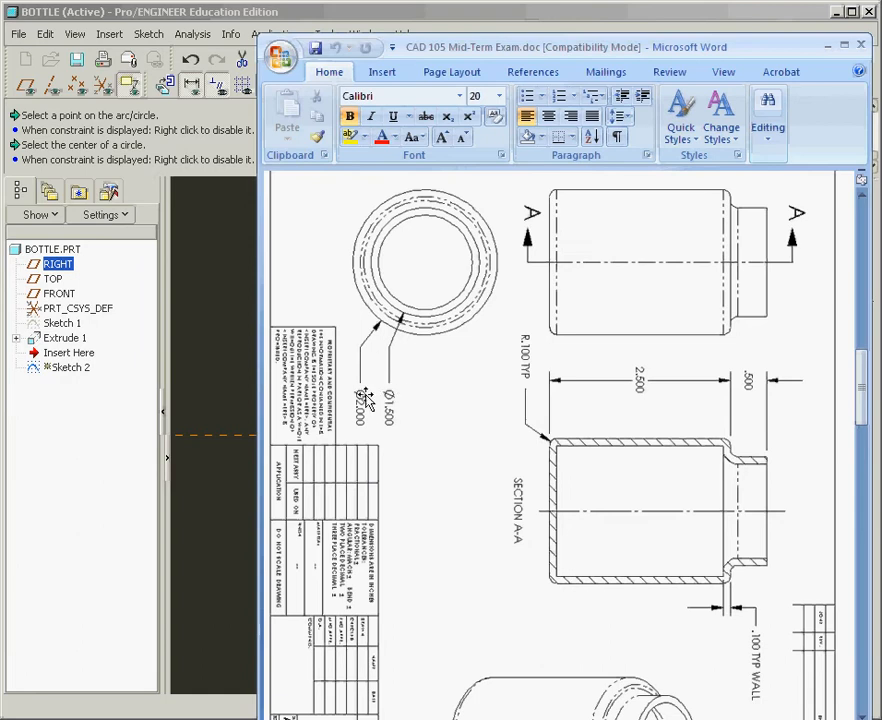
{"action": "left_click", "coordinate": [183, 13]}
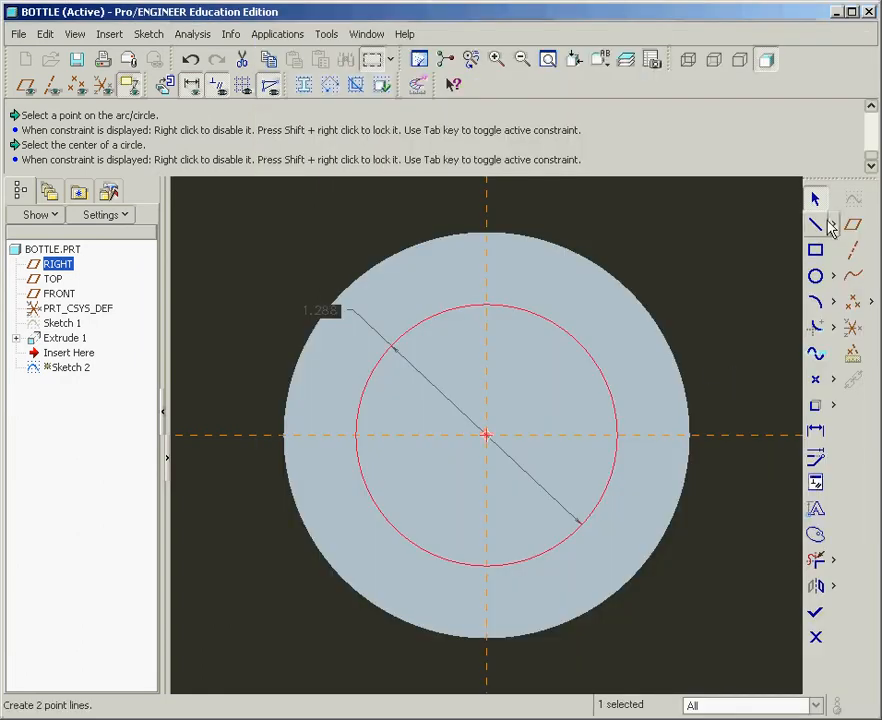
{"action": "double_click", "coordinate": [322, 312]}
{"action": "type", "text": "1.5"}
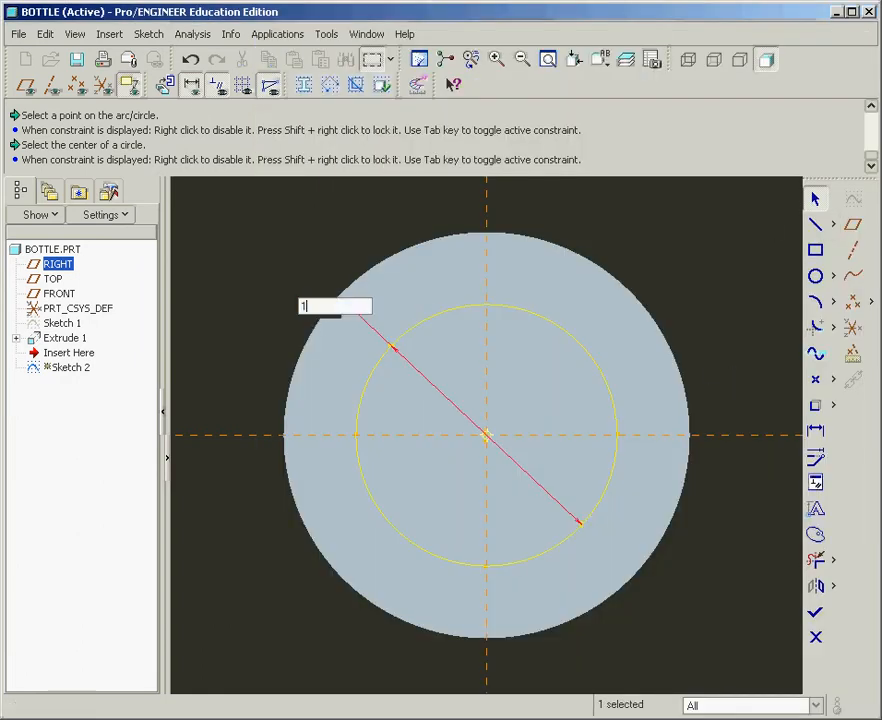
{"action": "key", "text": "Return"}
{"action": "key", "text": "ctrl+d"}
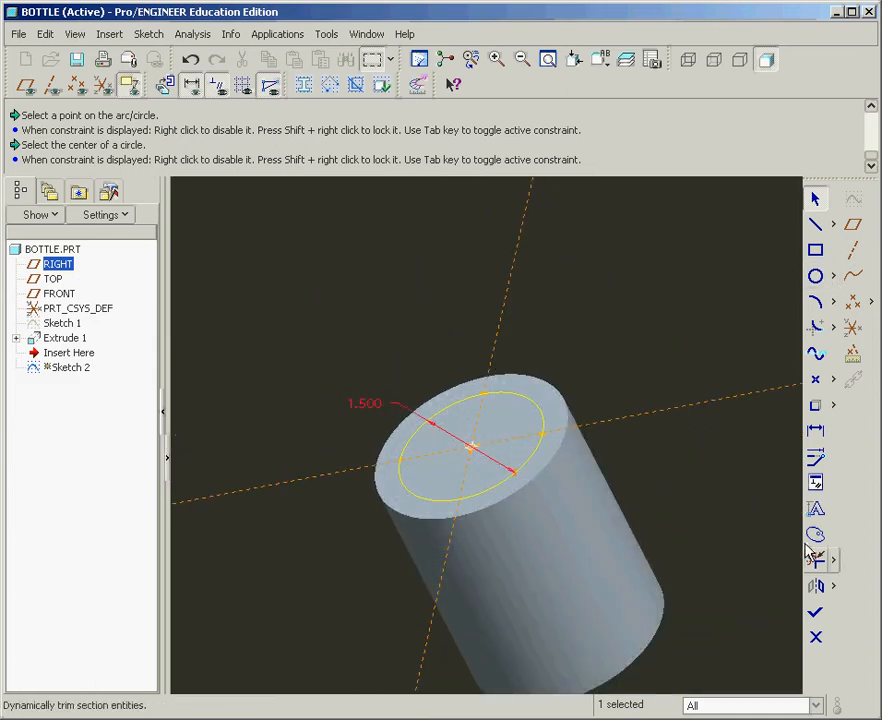
{"action": "left_click", "coordinate": [815, 618]}
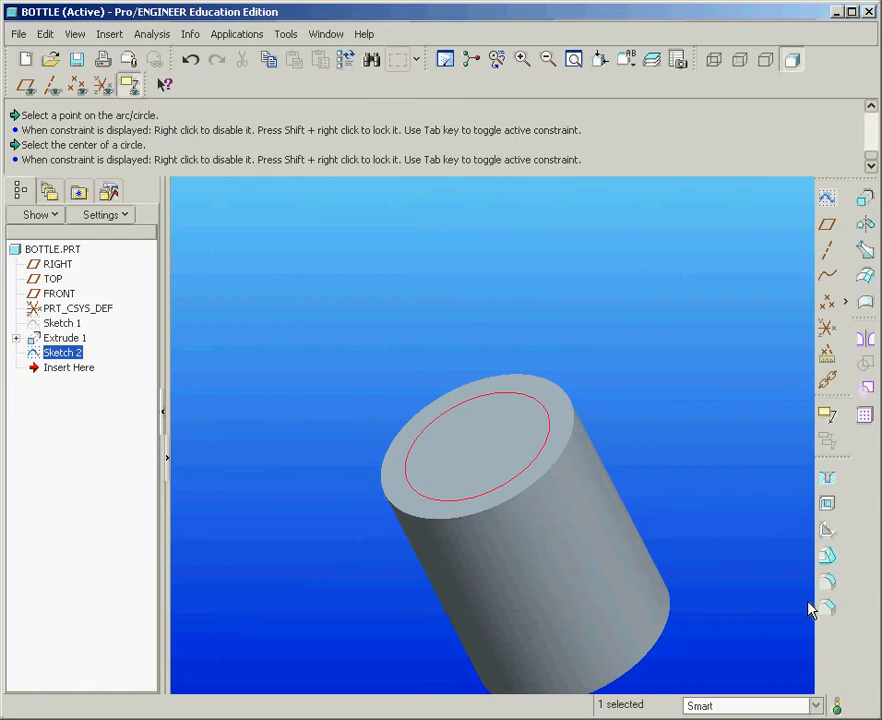
- Extrude the neck circle 0.5 outward from the body's end face
{"action": "left_click", "coordinate": [865, 203]}
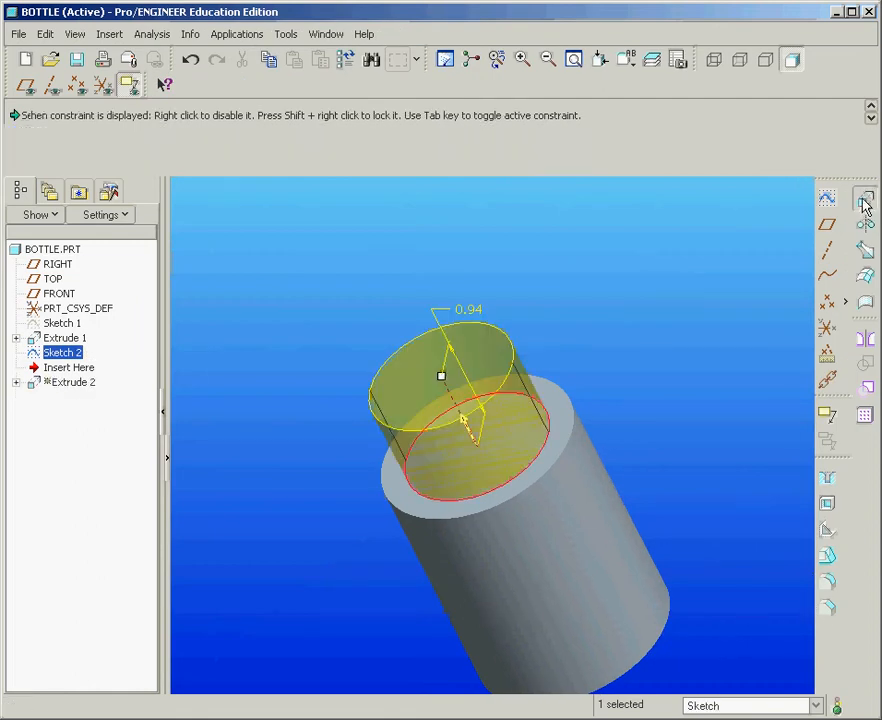
{"action": "double_click", "coordinate": [467, 310]}
{"action": "type", "text": "0.5"}
{"action": "key", "text": "Return"}
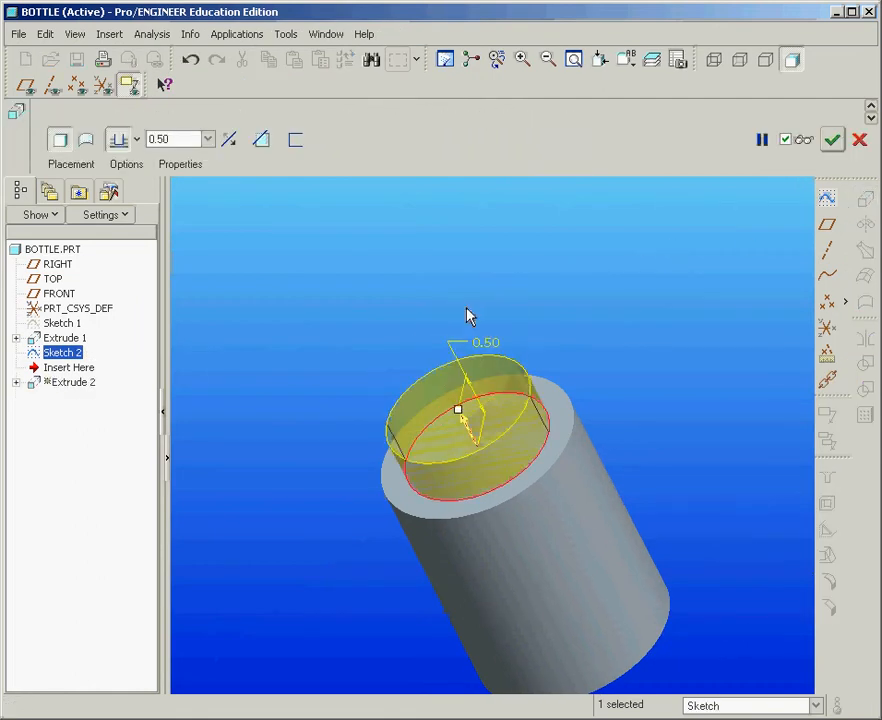
{"action": "middle_click", "coordinate": [469, 315]}
{"action": "middle_click_drag", "start_coordinate": [482, 318], "coordinate": [490, 697]}
- Check the round radius in the Word exam drawing, then apply 0.1 rounds to the bottle's shoulder, neck-base and bottom edges in Pro/ENGINEER
{"action": "left_click", "coordinate": [490, 719]}
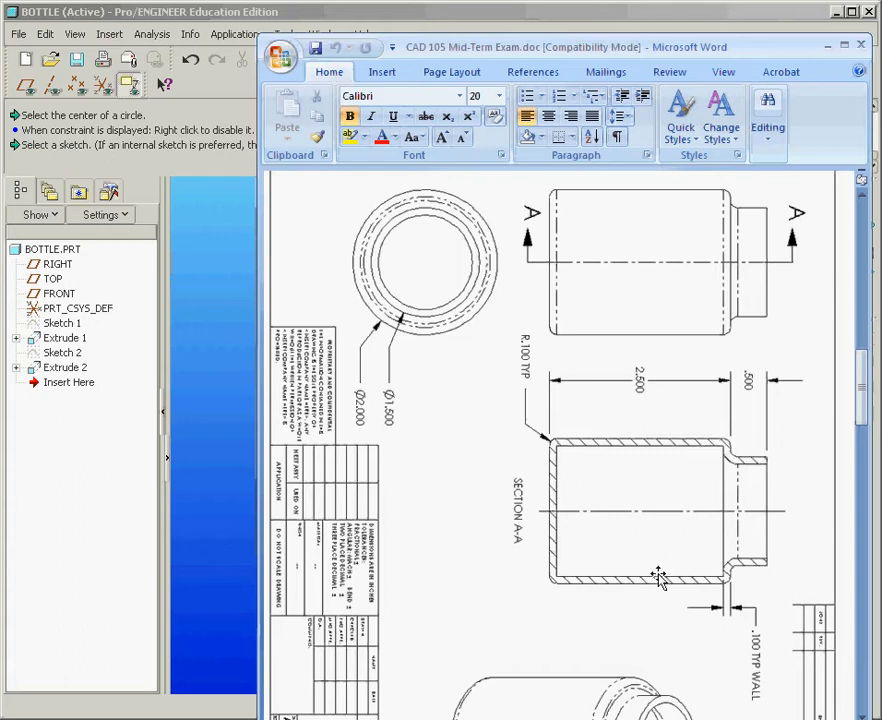
{"action": "left_click", "coordinate": [213, 588]}
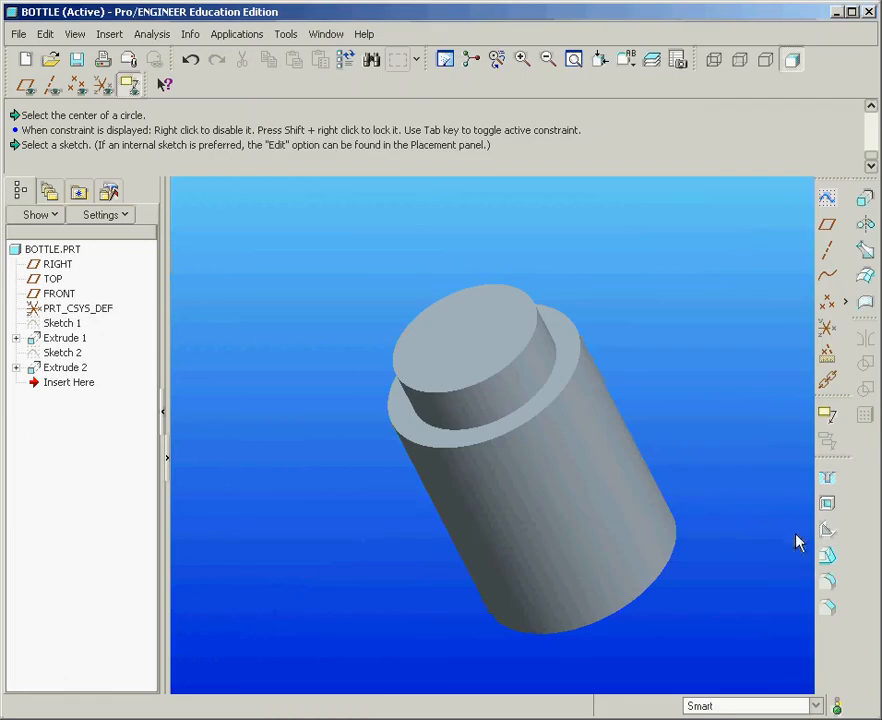
{"action": "left_click", "coordinate": [828, 583]}
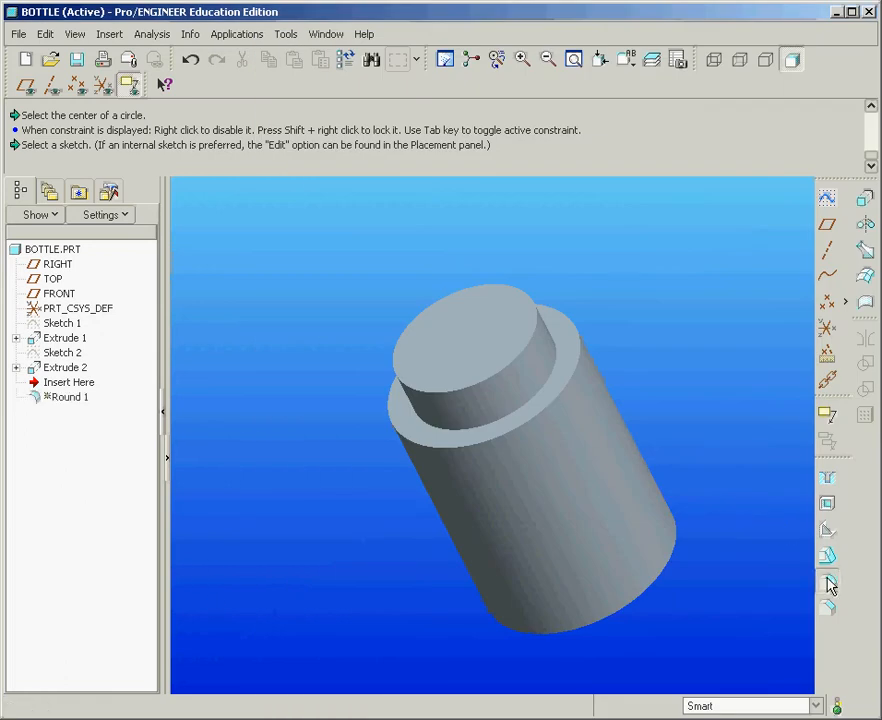
{"action": "double_click", "coordinate": [140, 139]}
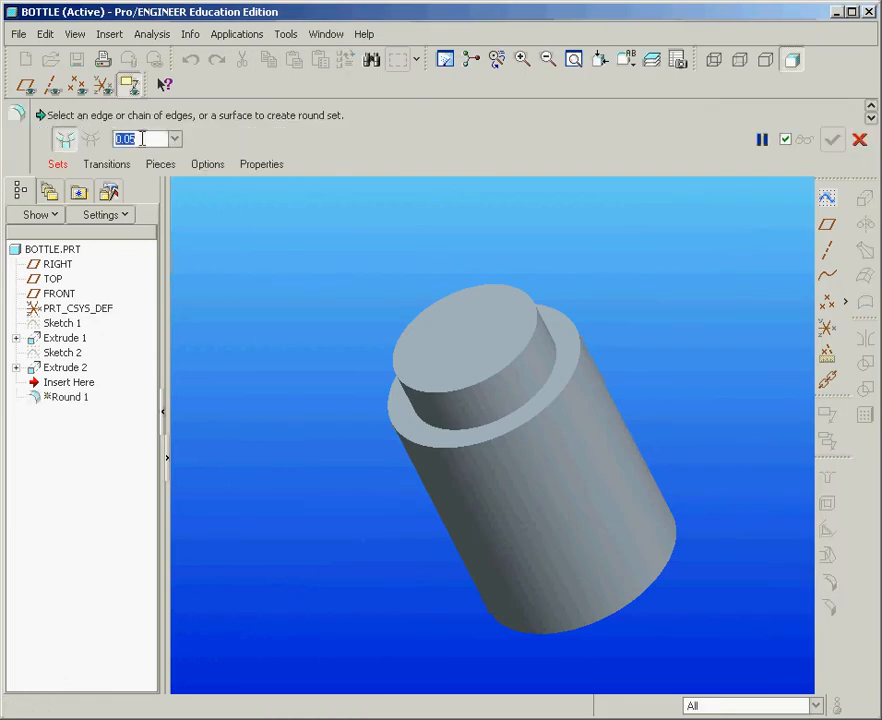
{"action": "key", "text": "BackSpace"}
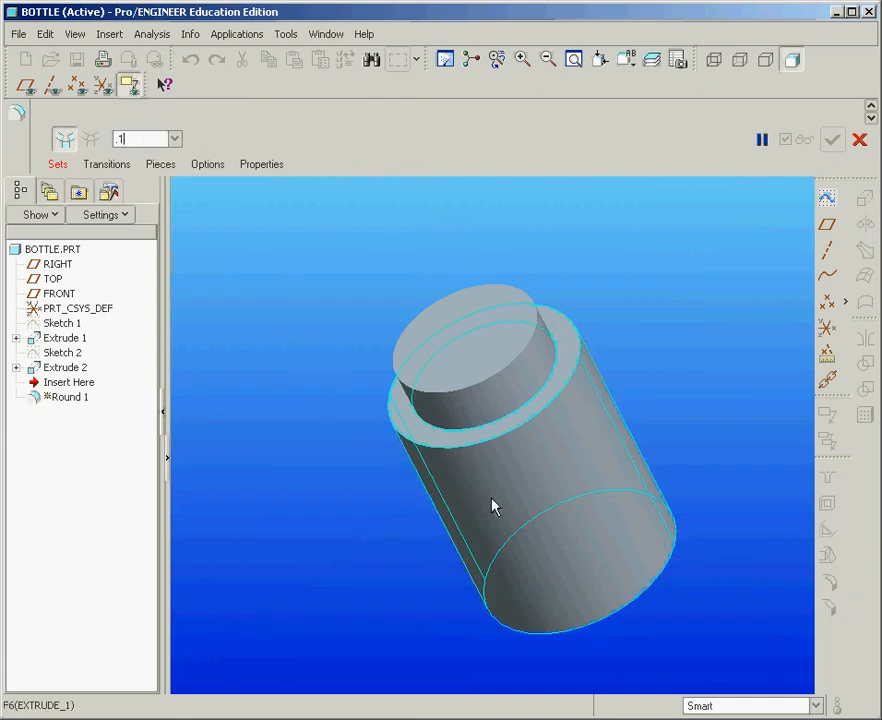
{"action": "key", "text": "Return"}
{"action": "left_click", "coordinate": [465, 449]}
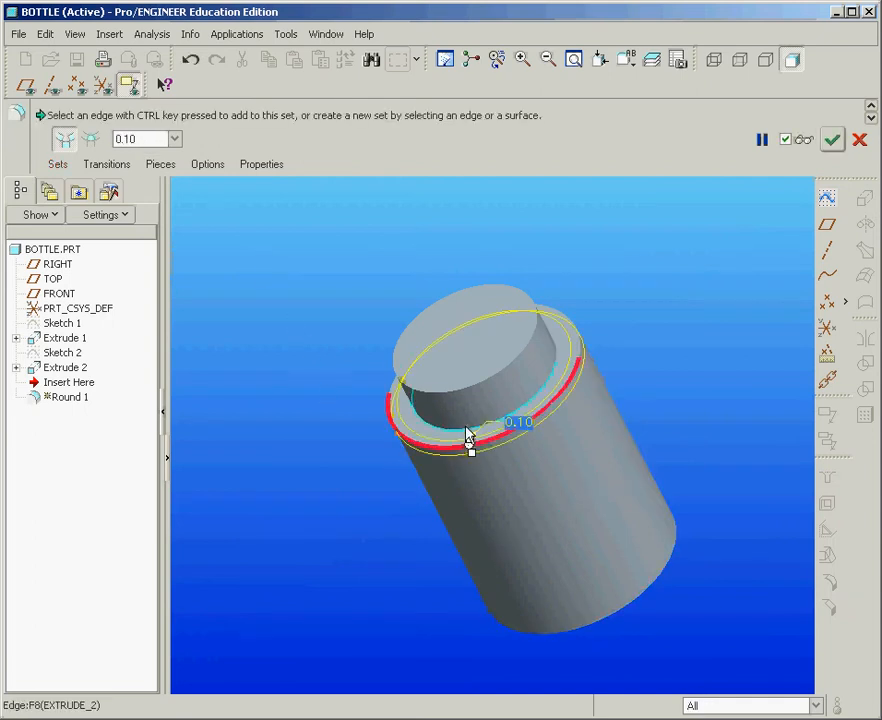
{"action": "left_click", "coordinate": [565, 626]}
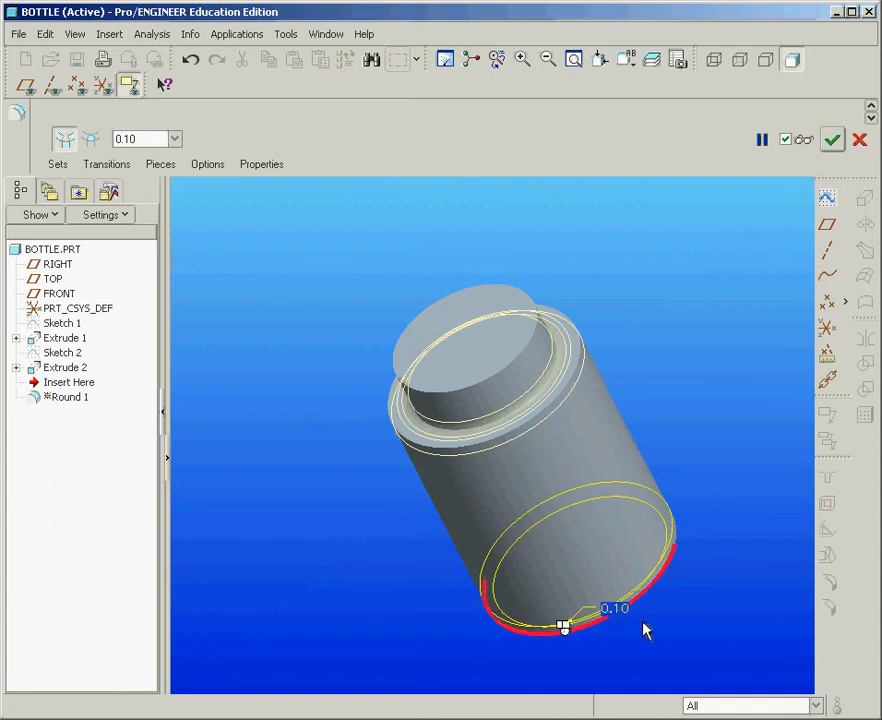
{"action": "middle_click", "coordinate": [677, 453]}
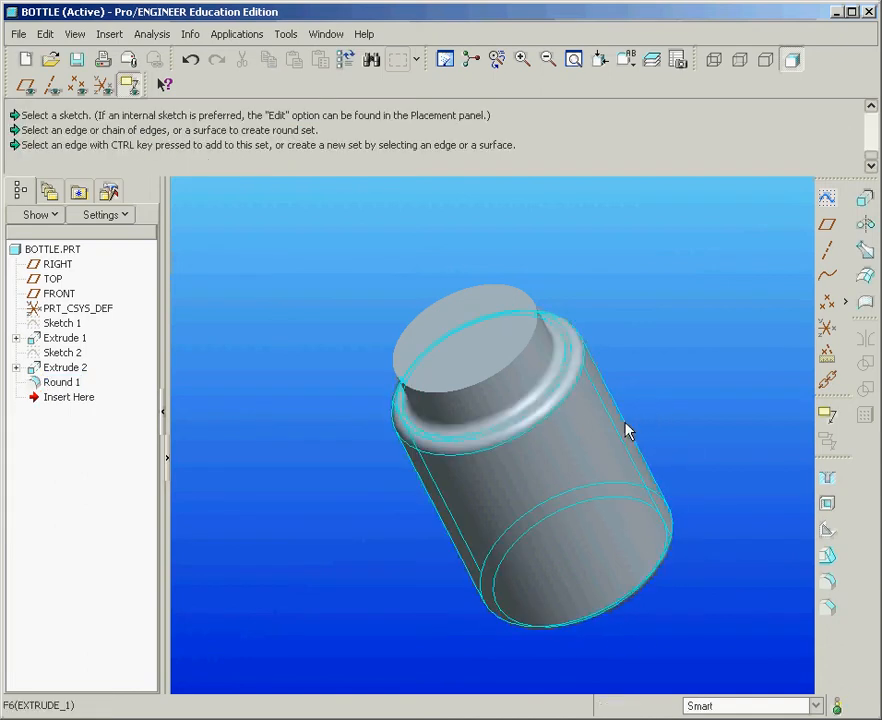
- Shell the bottle with a wall thickness of 0.1, removing the neck's end face as the opening
{"action": "mouse_move", "coordinate": [626, 429]}
{"action": "middle_mouse_down"}
{"action": "mouse_move", "coordinate": [587, 443]}
{"action": "mouse_move", "coordinate": [620, 432]}
{"action": "mouse_move", "coordinate": [624, 404]}
{"action": "mouse_move", "coordinate": [632, 474]}
{"action": "mouse_move", "coordinate": [558, 485]}
{"action": "mouse_move", "coordinate": [620, 433]}
{"action": "mouse_move", "coordinate": [595, 388]}
{"action": "mouse_move", "coordinate": [665, 408]}
{"action": "middle_mouse_up"}
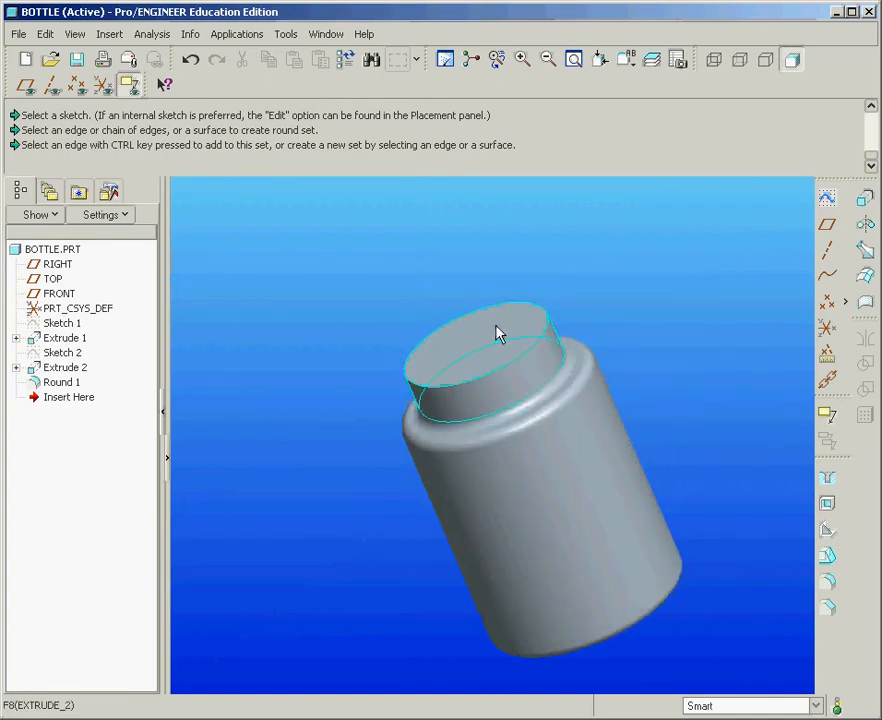
{"action": "left_click", "coordinate": [828, 509]}
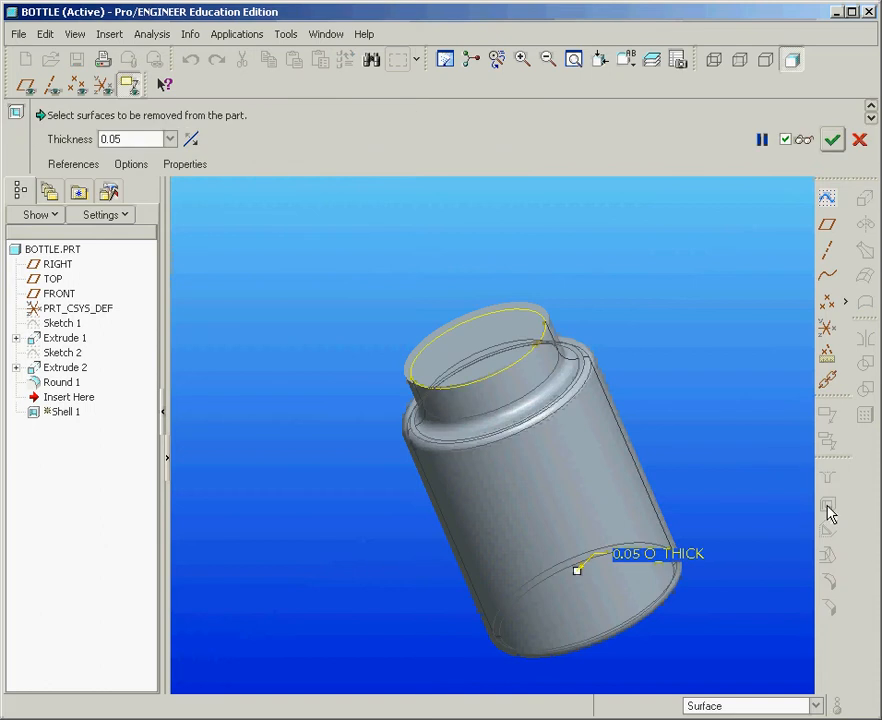
{"action": "double_click", "coordinate": [130, 140]}
{"action": "key", "text": "BackSpace"}
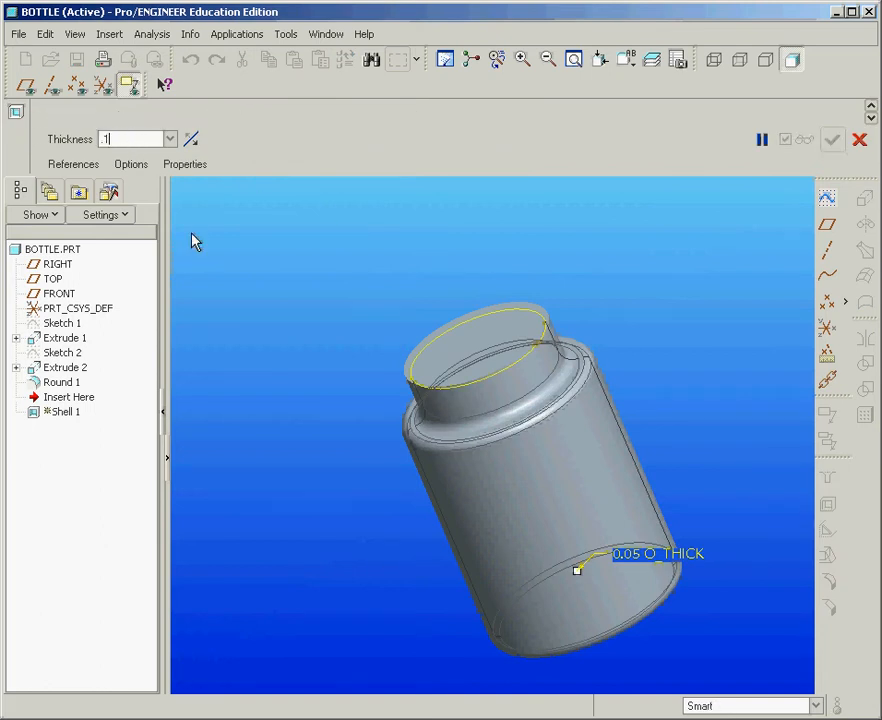
{"action": "key", "text": "Return"}
{"action": "left_click", "coordinate": [473, 350]}
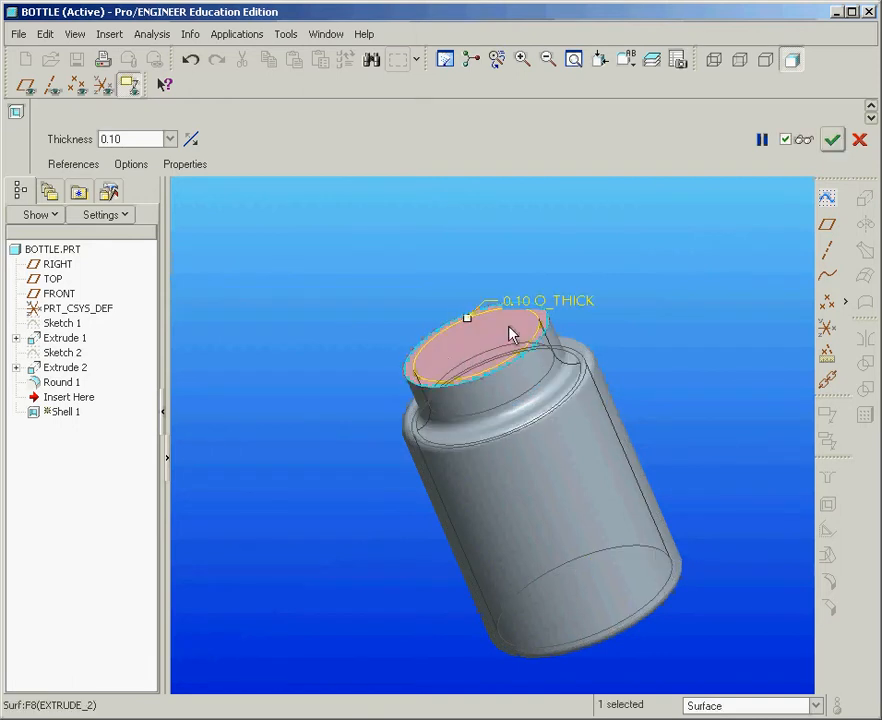
{"action": "left_click", "coordinate": [832, 141]}
{"action": "mouse_move", "coordinate": [591, 305]}
{"action": "middle_mouse_down"}
{"action": "mouse_move", "coordinate": [591, 333]}
{"action": "mouse_move", "coordinate": [612, 358]}
{"action": "mouse_move", "coordinate": [598, 305]}
{"action": "mouse_move", "coordinate": [595, 400]}
{"action": "mouse_move", "coordinate": [575, 460]}
{"action": "middle_mouse_up"}
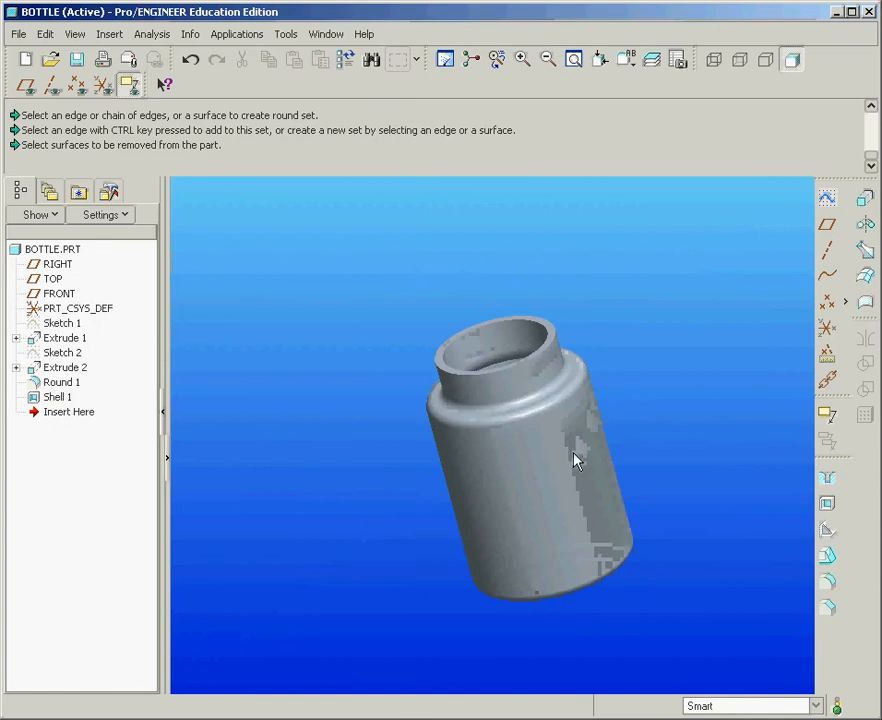
{"action": "scroll", "coordinate": [574, 455], "scroll_direction": "down", "scroll_amount": 2}
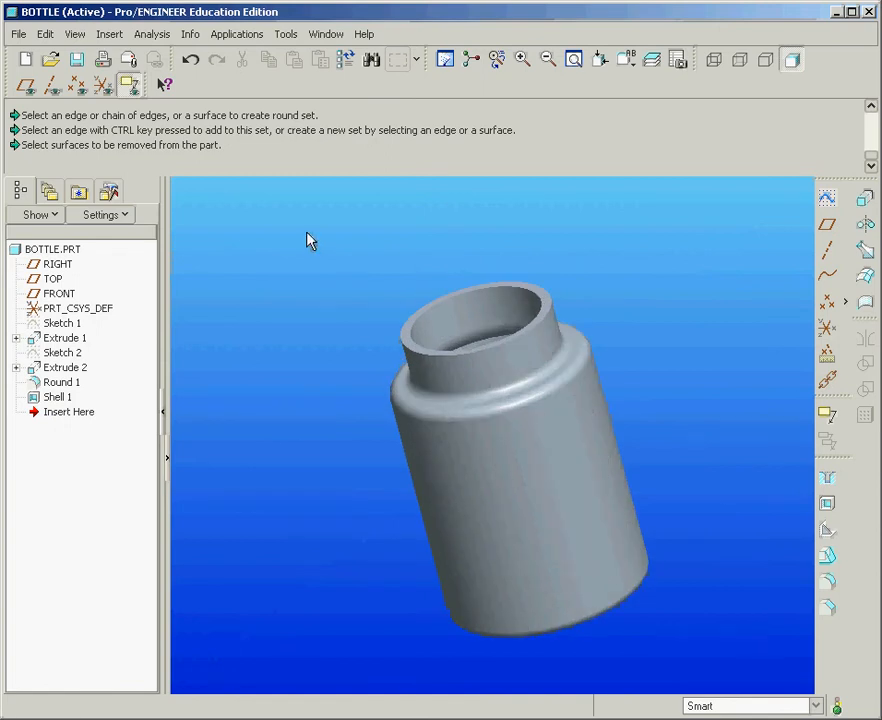
- Create a new solid part named CAP using the default template
{"action": "left_click", "coordinate": [26, 62]}
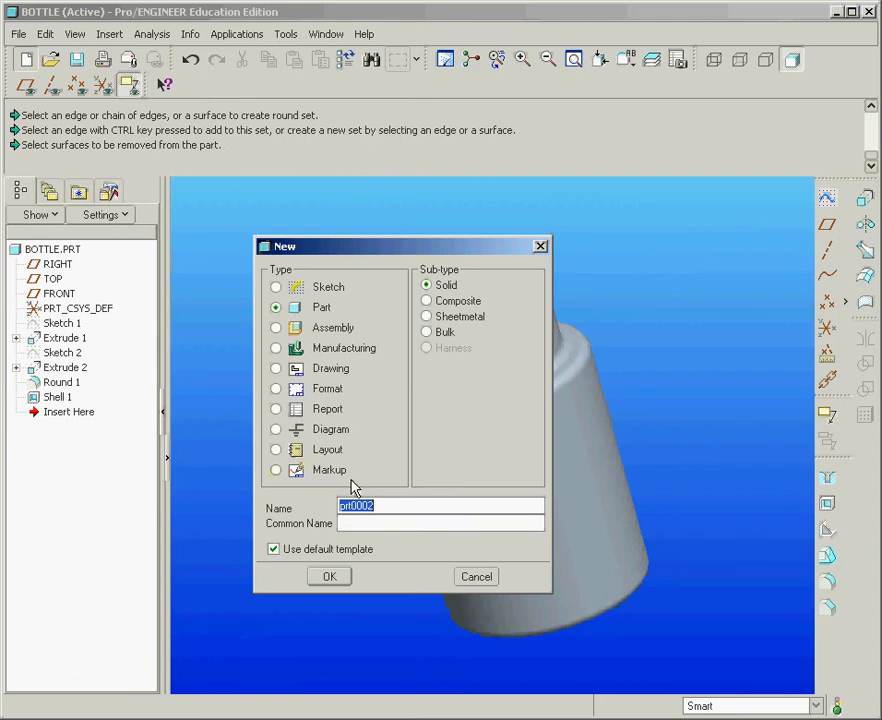
{"action": "type", "text": "CAP"}
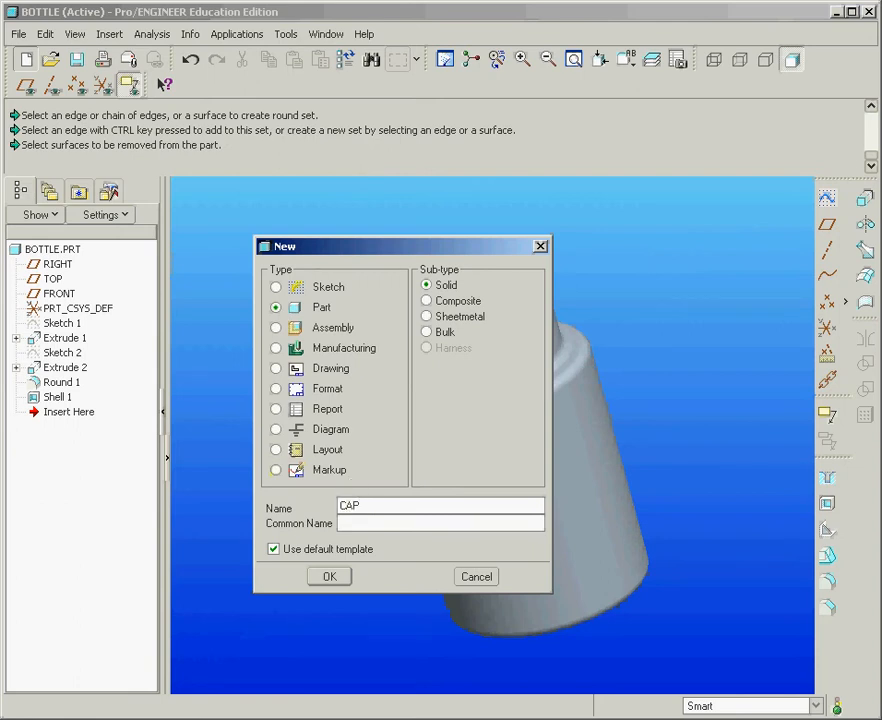
{"action": "left_click", "coordinate": [330, 577]}
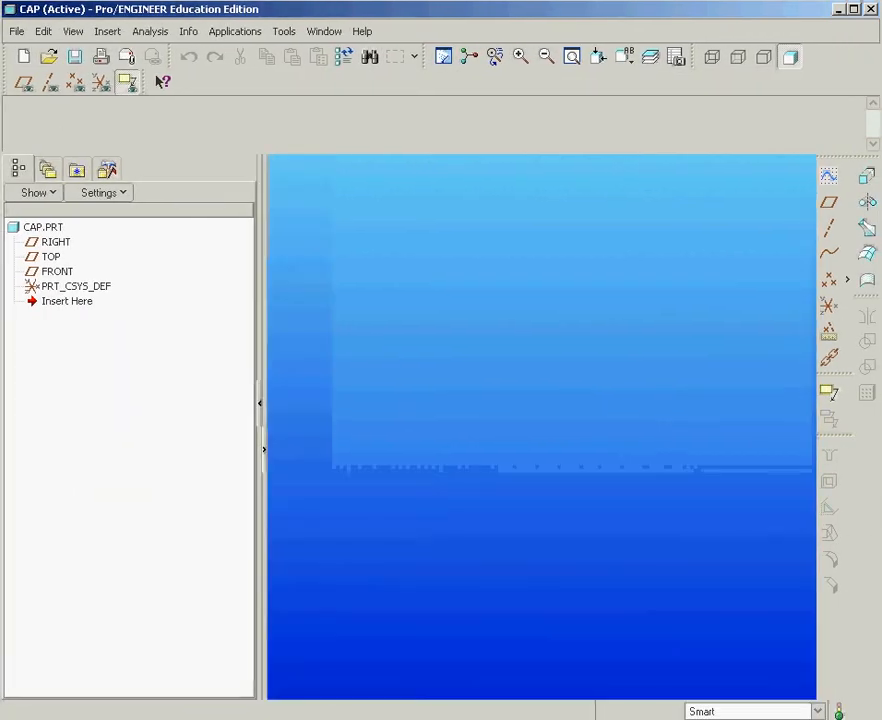
- Switch to the Word exam document, examine the dimensions on the cap drawing and return to the CAP part in Pro/ENGINEER
{"action": "key", "text": "alt+Tab"}
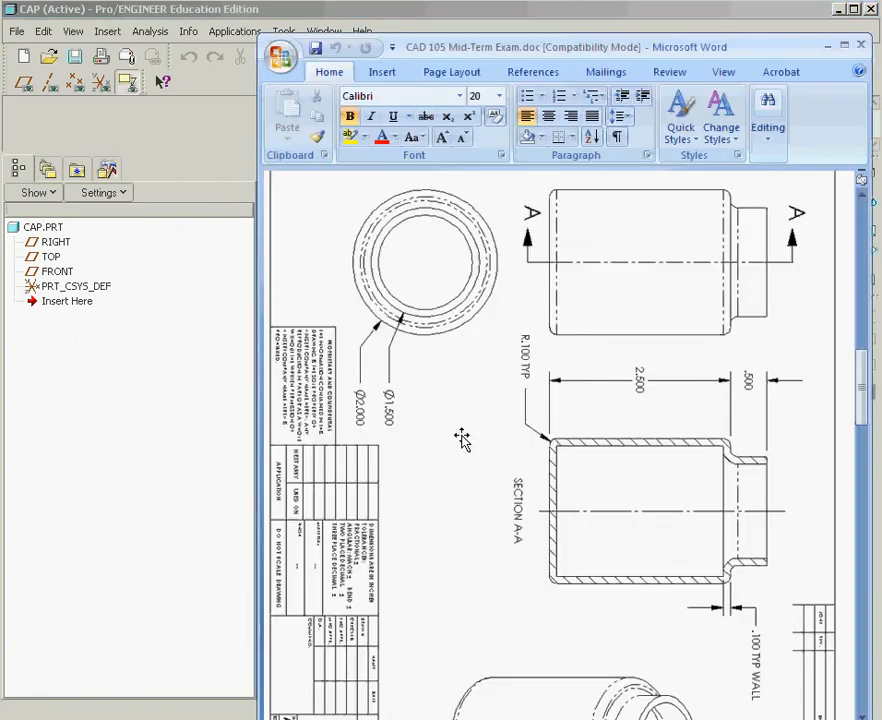
{"action": "scroll", "coordinate": [463, 440], "scroll_direction": "down", "scroll_amount": 5}
{"action": "scroll", "coordinate": [458, 447], "scroll_direction": "down", "scroll_amount": 15}
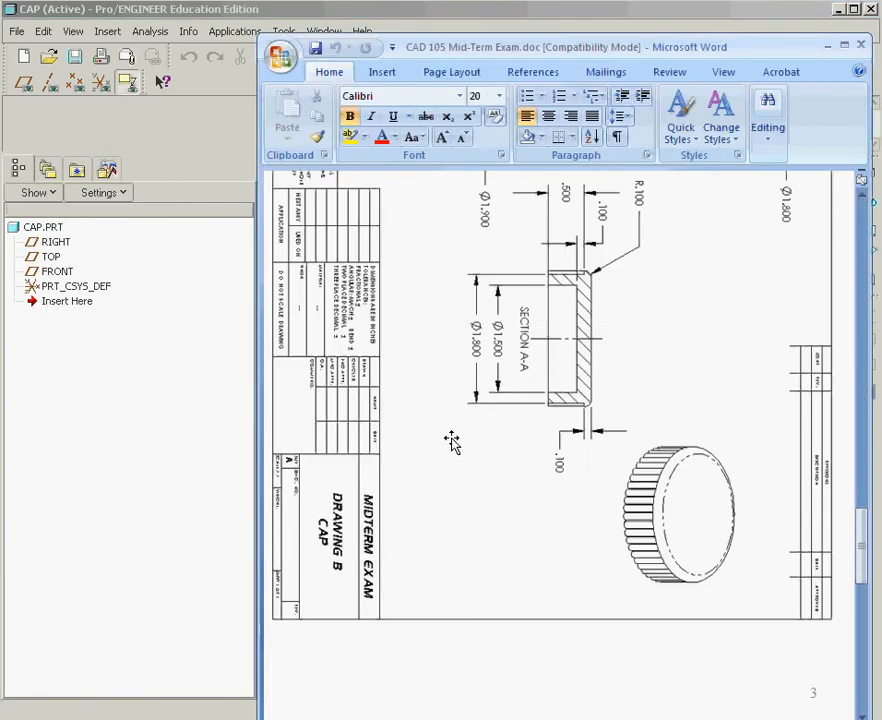
{"action": "scroll", "coordinate": [525, 548], "scroll_direction": "up", "scroll_amount": 5}
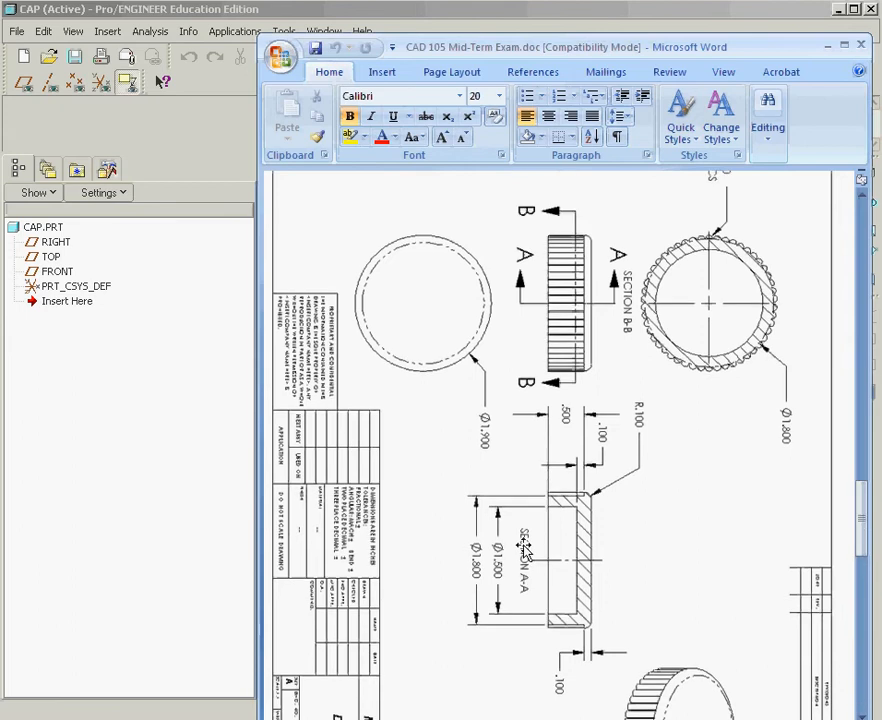
{"action": "scroll", "coordinate": [523, 545], "scroll_direction": "down", "scroll_amount": 3}
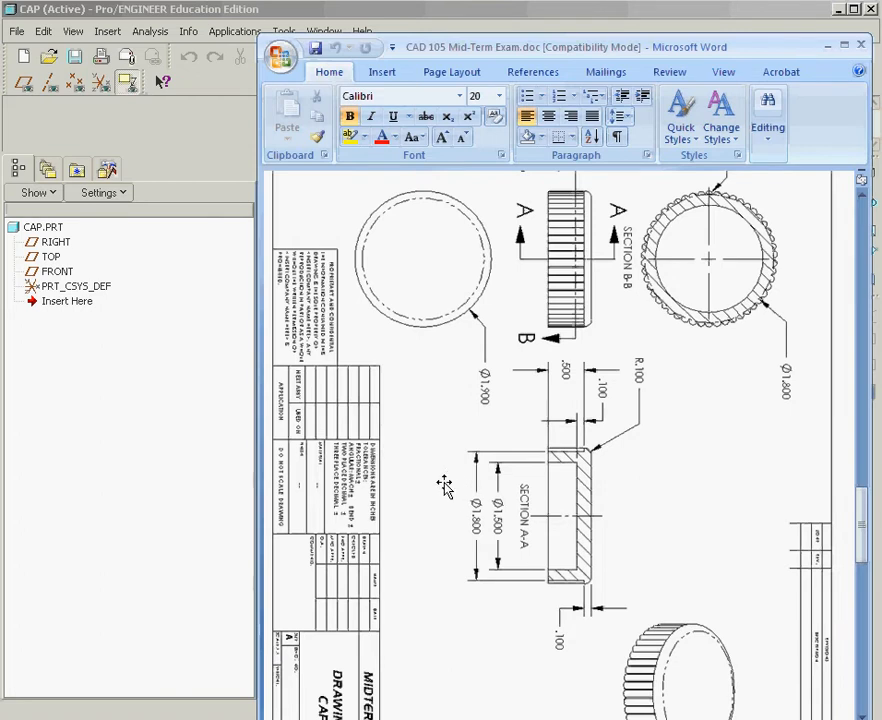
{"action": "left_click", "coordinate": [160, 482]}
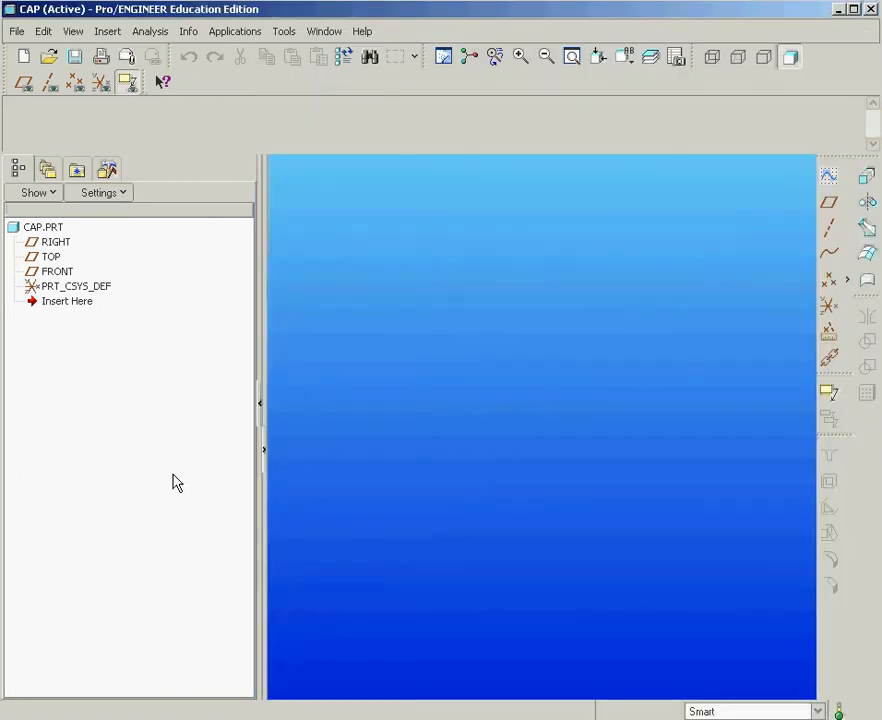
- Show the datum planes and start a sketch on the TOP plane, using the RIGHT plane as orientation reference
{"action": "left_click", "coordinate": [47, 257]}
{"action": "left_click", "coordinate": [24, 84]}
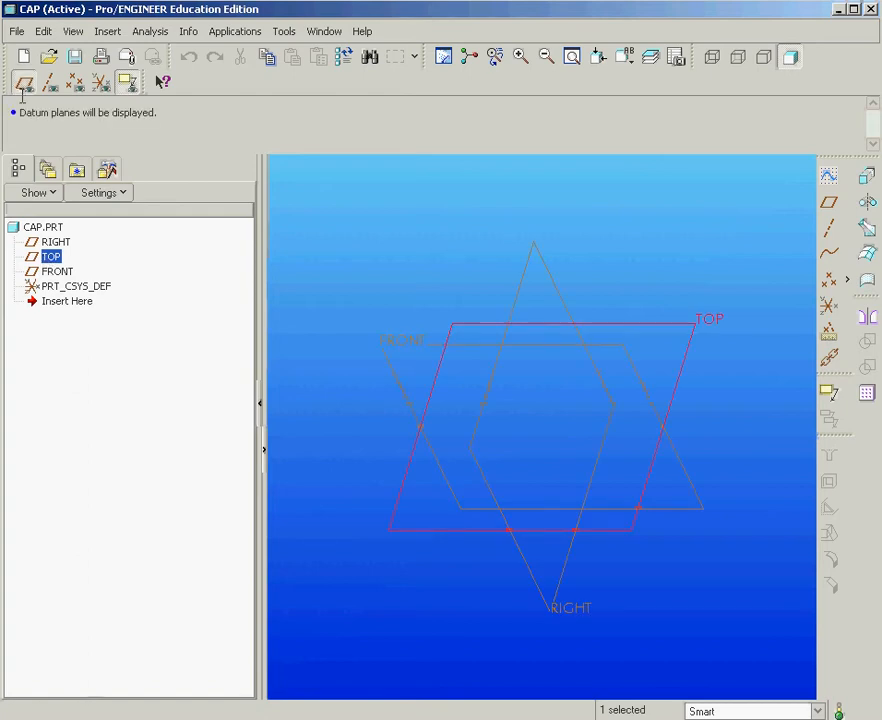
{"action": "left_click", "coordinate": [829, 202]}
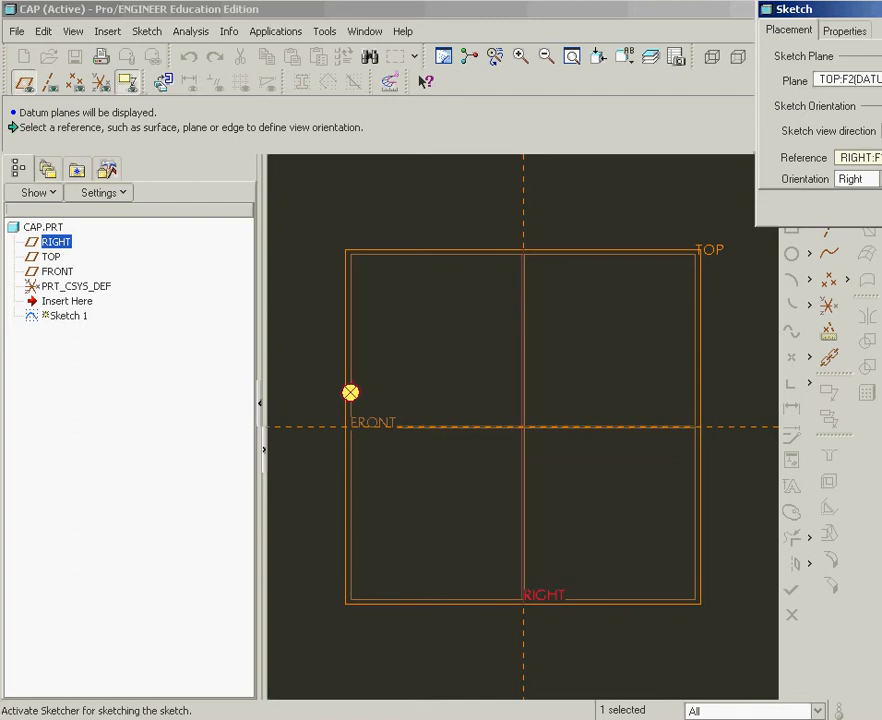
{"action": "left_click", "coordinate": [827, 222]}
- Sketch a circle centred on the intersection of the reference planes, set its diameter to 1.9 and finish the sketch
{"action": "left_click", "coordinate": [817, 254]}
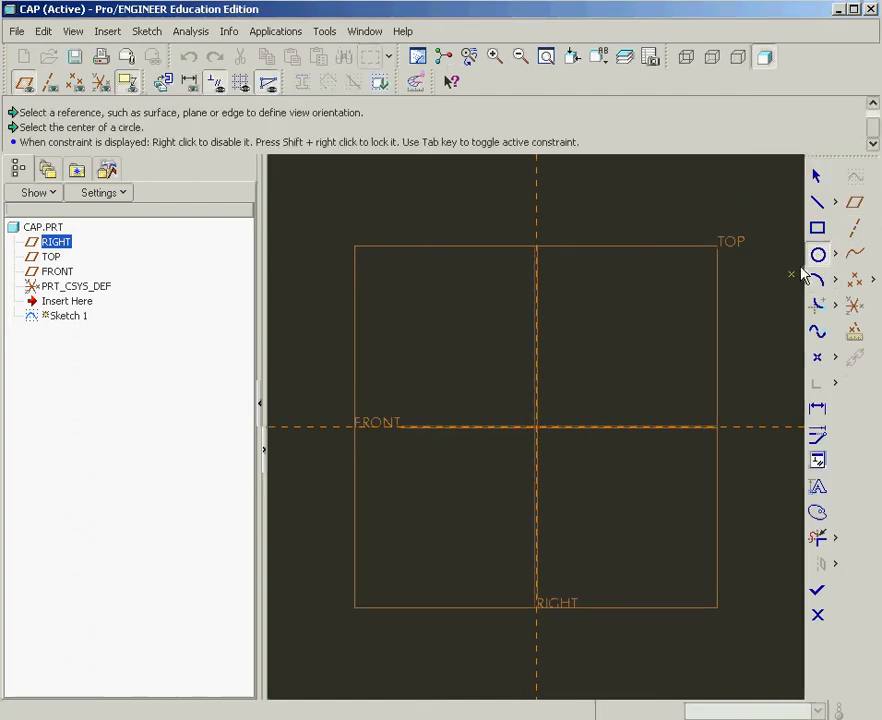
{"action": "left_click", "coordinate": [537, 430]}
{"action": "left_click", "coordinate": [557, 419]}
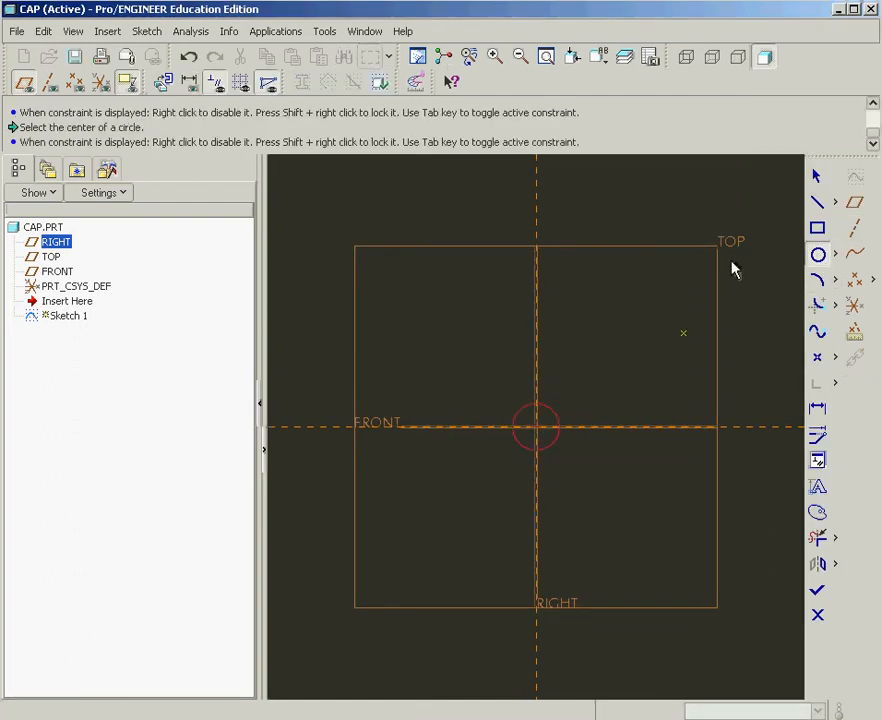
{"action": "left_click", "coordinate": [815, 179]}
{"action": "double_click", "coordinate": [484, 404]}
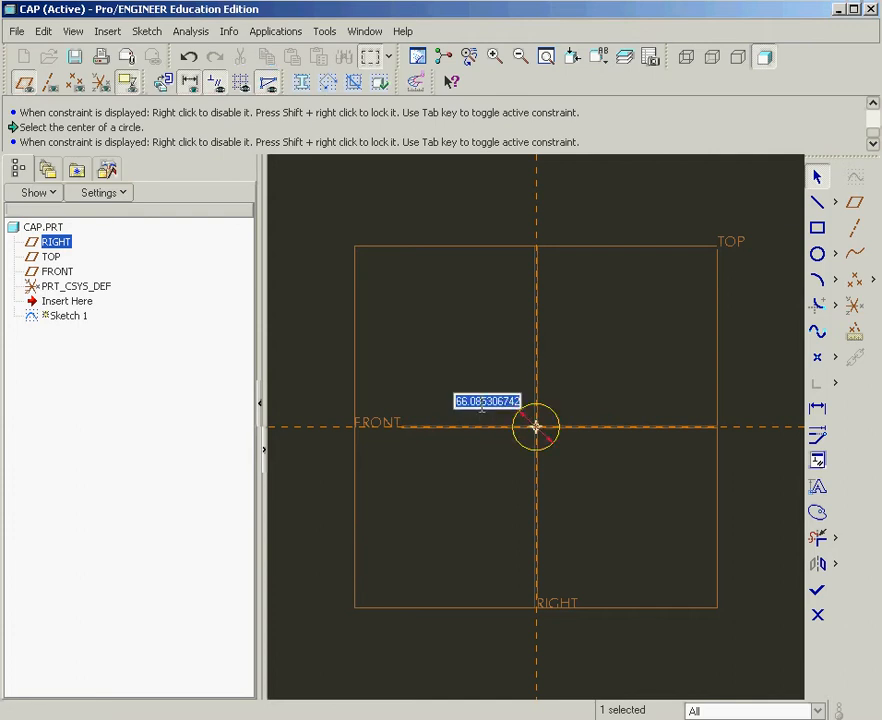
{"action": "type", "text": "1.9"}
{"action": "key", "text": "Return"}
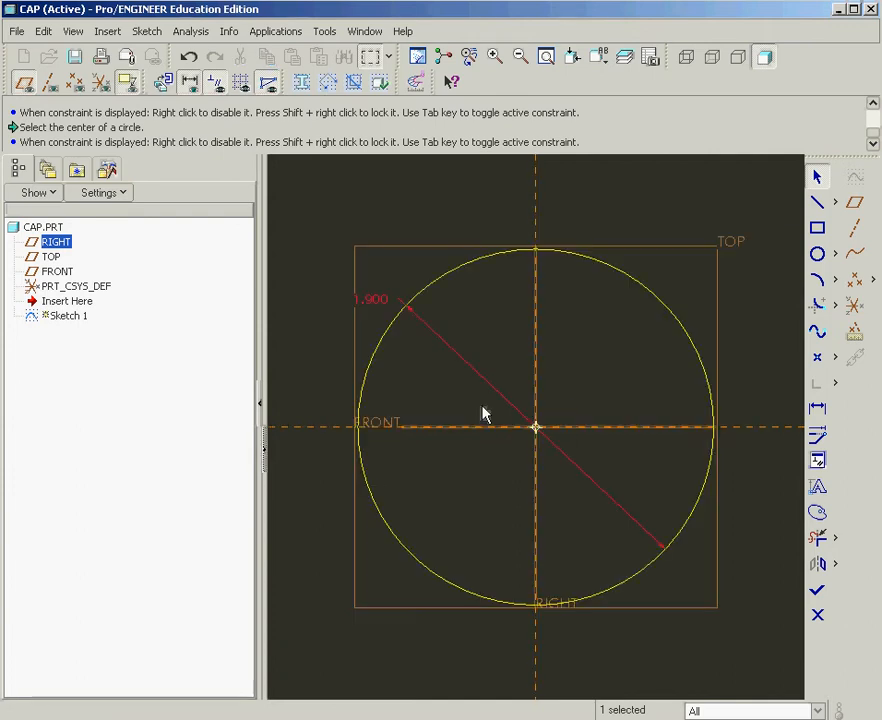
{"action": "mouse_move", "coordinate": [516, 425]}
{"action": "middle_mouse_down"}
{"action": "mouse_move", "coordinate": [538, 422]}
{"action": "mouse_move", "coordinate": [531, 394]}
{"action": "mouse_move", "coordinate": [722, 330]}
{"action": "middle_mouse_up"}
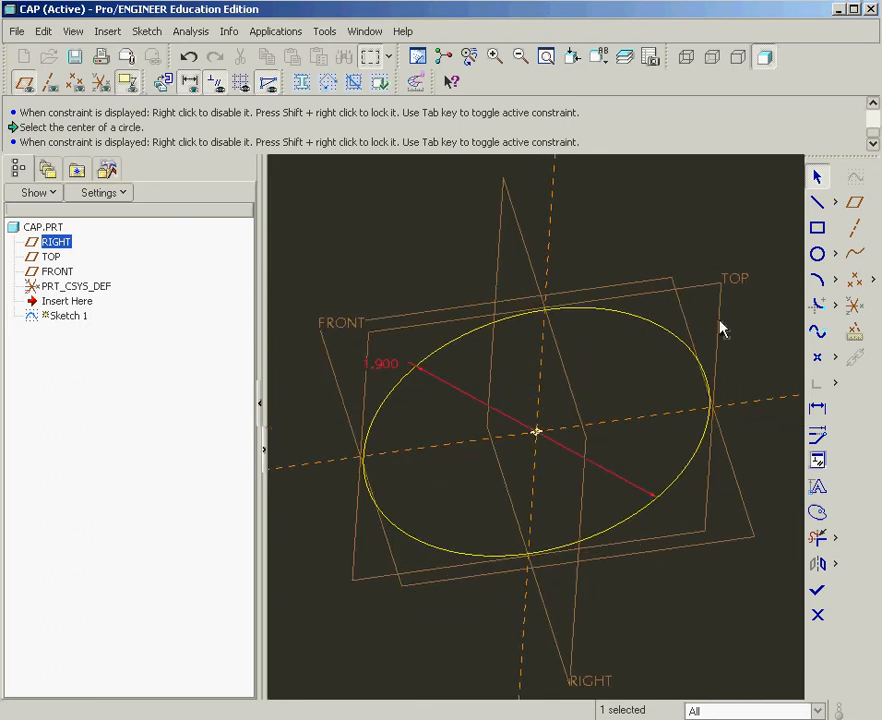
{"action": "left_click", "coordinate": [817, 590]}
- Extrude the cap circle to a depth of 0.1
{"action": "left_click", "coordinate": [864, 178]}
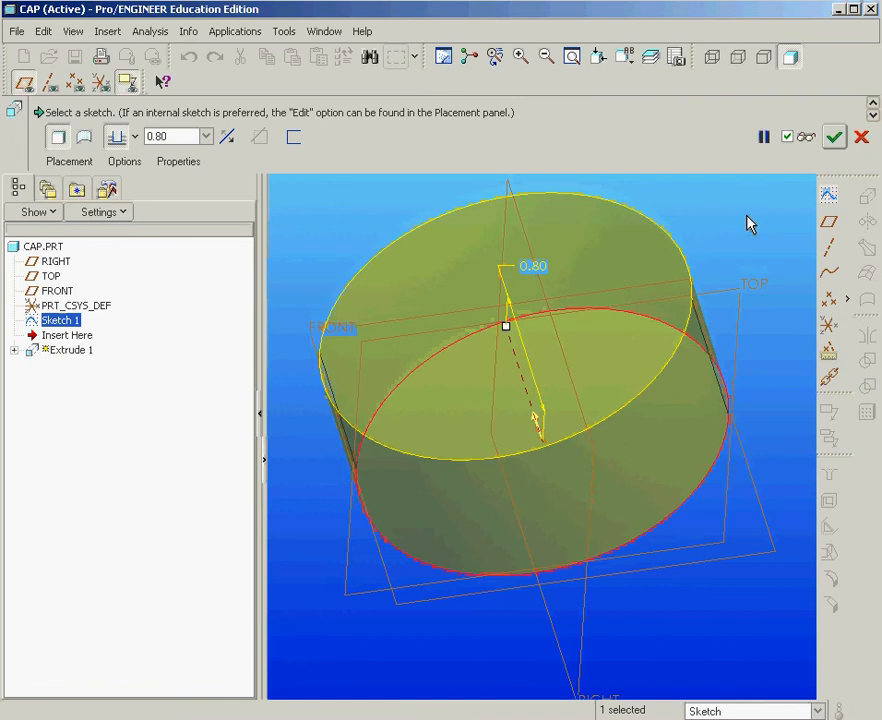
{"action": "double_click", "coordinate": [540, 267]}
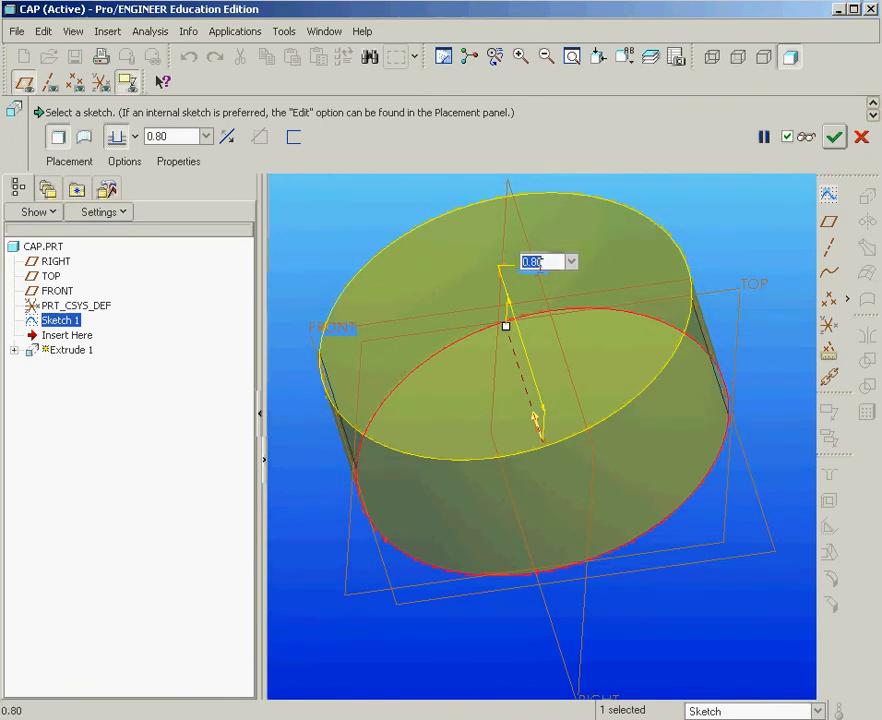
{"action": "type", "text": ".1"}
{"action": "key", "text": "Return"}
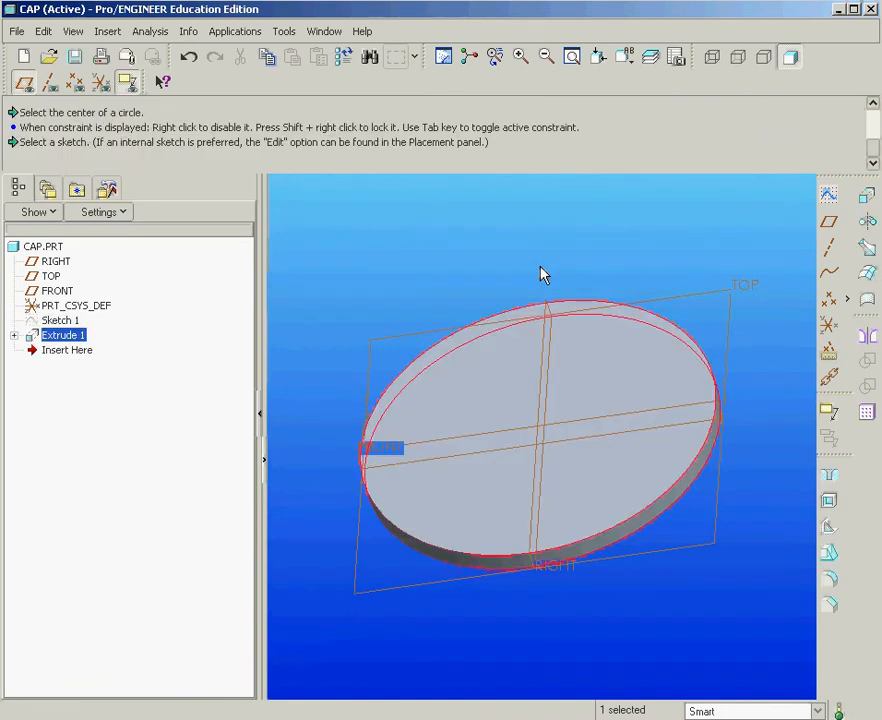
- Apply a 0.1 round to the upper circular edge of the cap's disc
{"action": "middle_click_drag", "start_coordinate": [511, 411], "coordinate": [522, 454]}
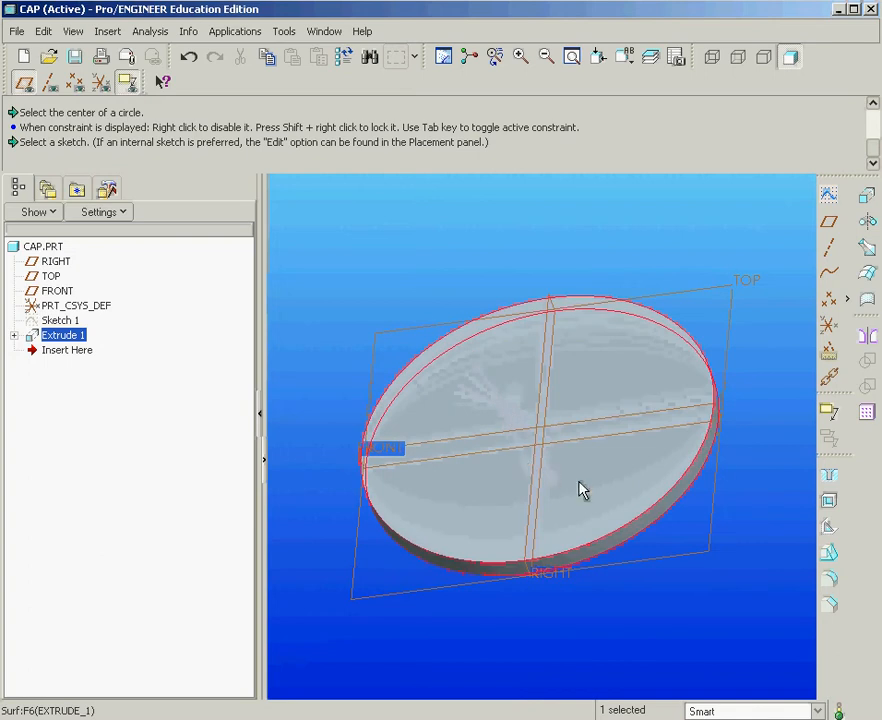
{"action": "left_click", "coordinate": [828, 579]}
{"action": "left_click", "coordinate": [632, 532]}
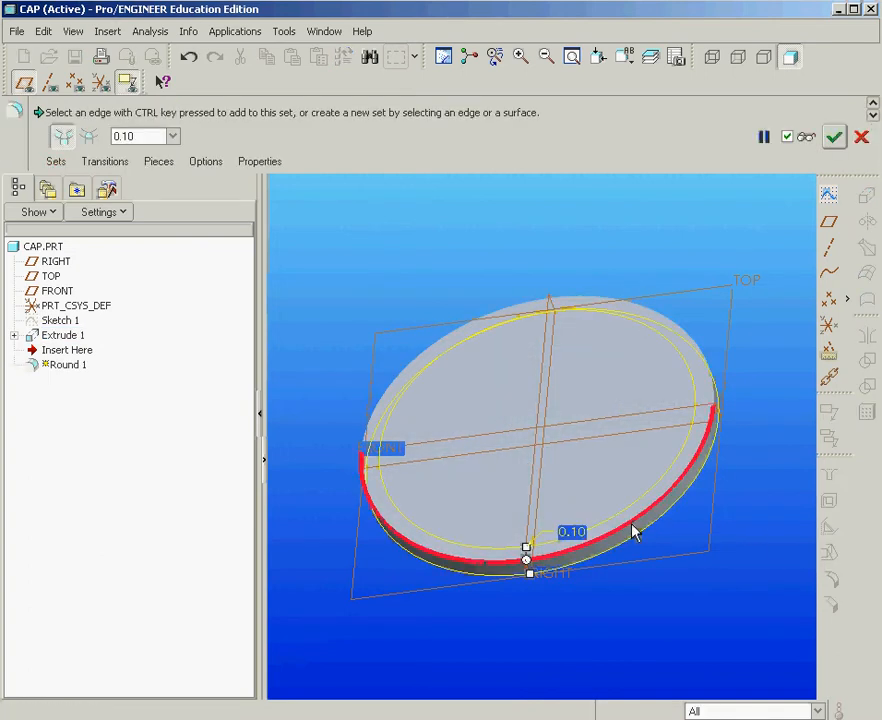
{"action": "left_click", "coordinate": [834, 139]}
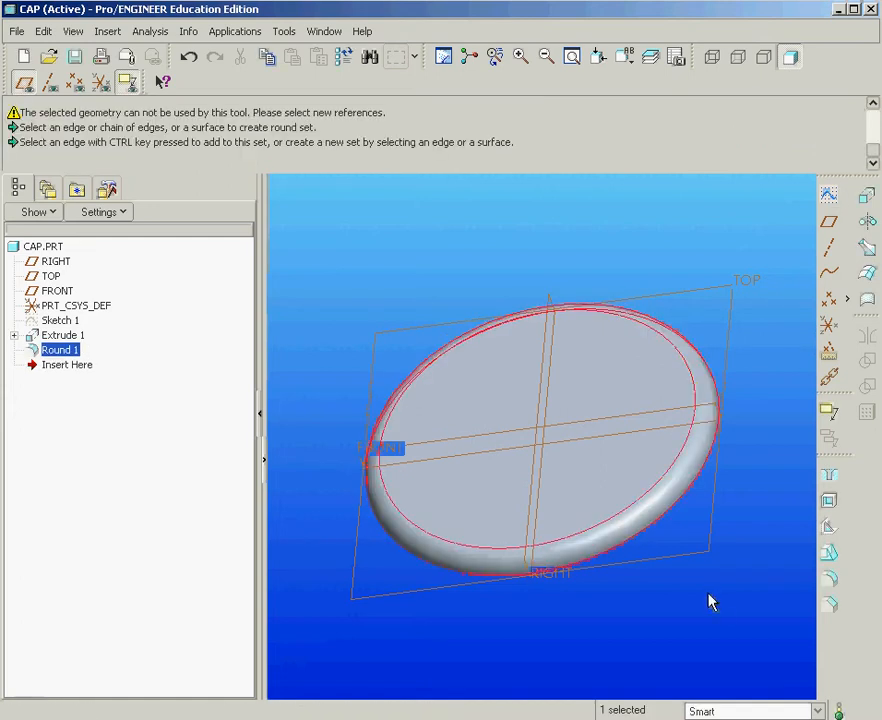
- Hide the datum planes and start a sketch on the flat underside of the cap's disc, accepting the default orientation
{"action": "middle_click_drag", "start_coordinate": [711, 602], "coordinate": [548, 477]}
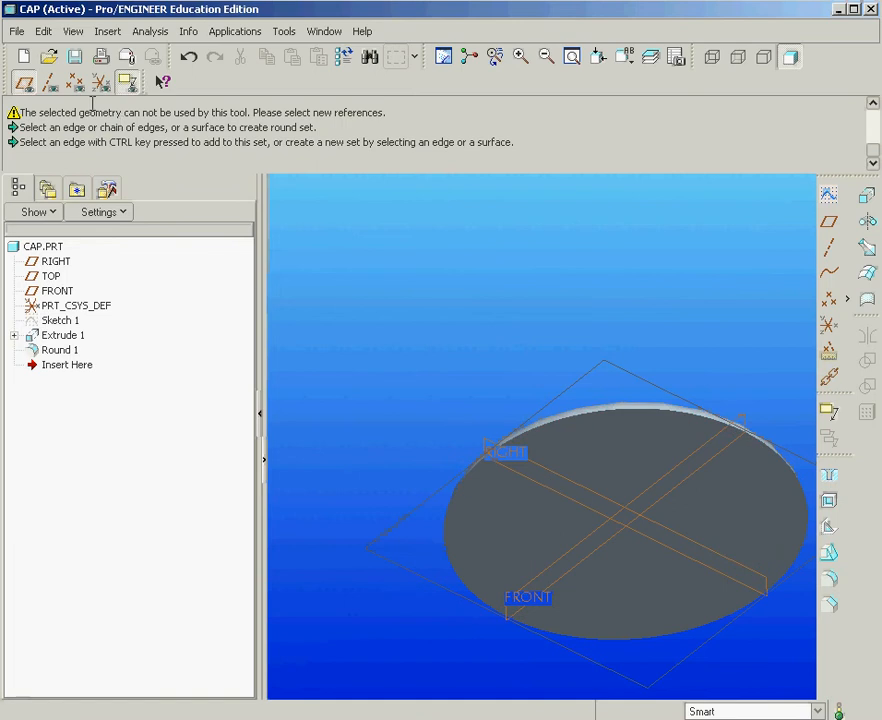
{"action": "left_click", "coordinate": [23, 84]}
{"action": "scroll", "coordinate": [319, 291], "scroll_direction": "up", "scroll_amount": 1}
{"action": "middle_click_drag", "start_coordinate": [321, 297], "coordinate": [433, 378]}
{"action": "left_click", "coordinate": [585, 435]}
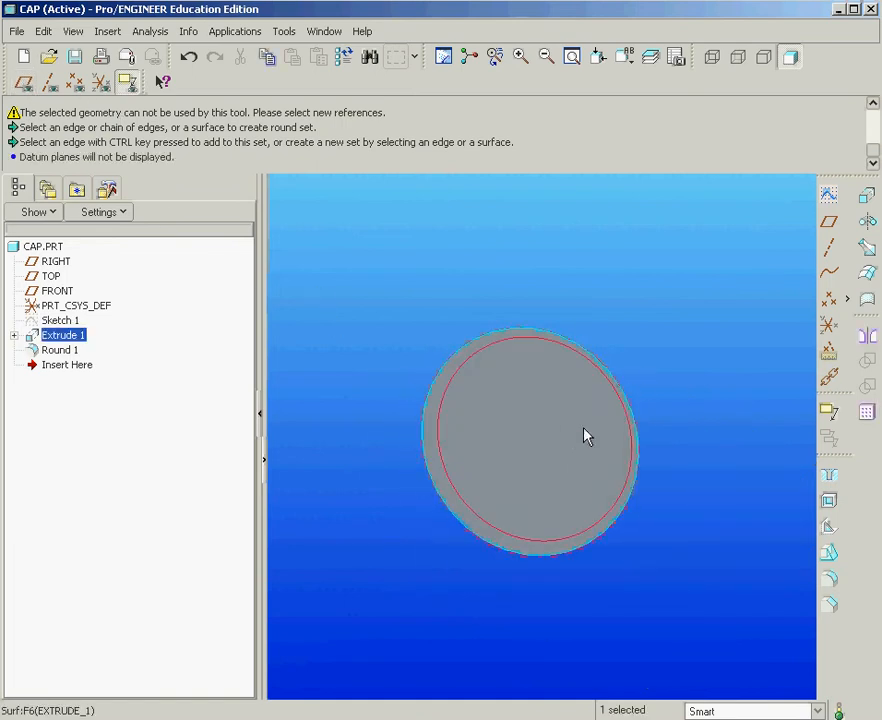
{"action": "left_click", "coordinate": [829, 195]}
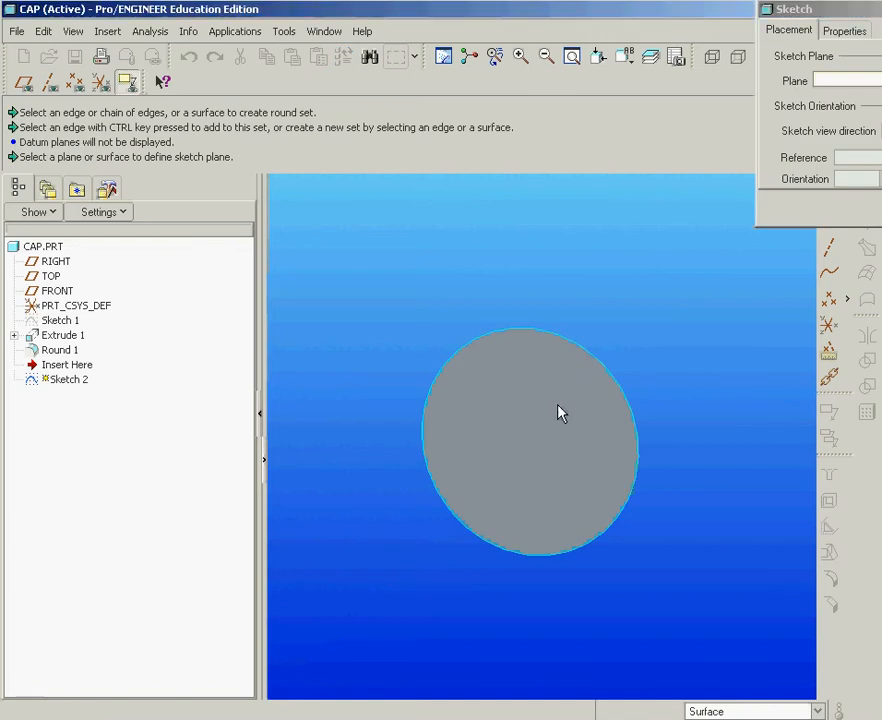
{"action": "left_click", "coordinate": [559, 411]}
{"action": "middle_click", "coordinate": [618, 373]}
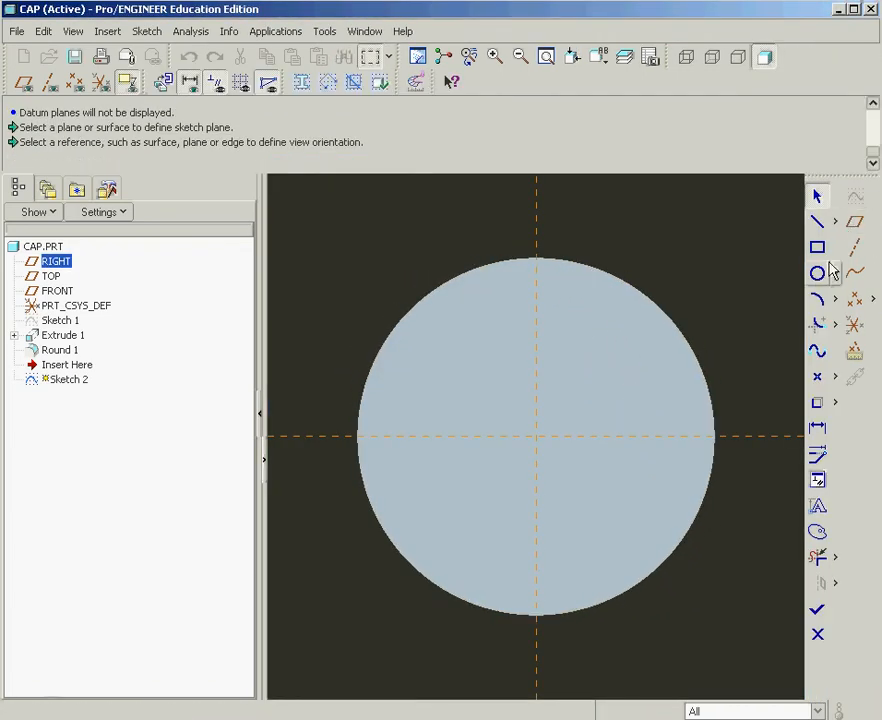
- Sketch a circle centred on the reference intersection, set its diameter to 1.8 and finish the sketch
{"action": "left_click", "coordinate": [818, 274]}
{"action": "left_click", "coordinate": [536, 436]}
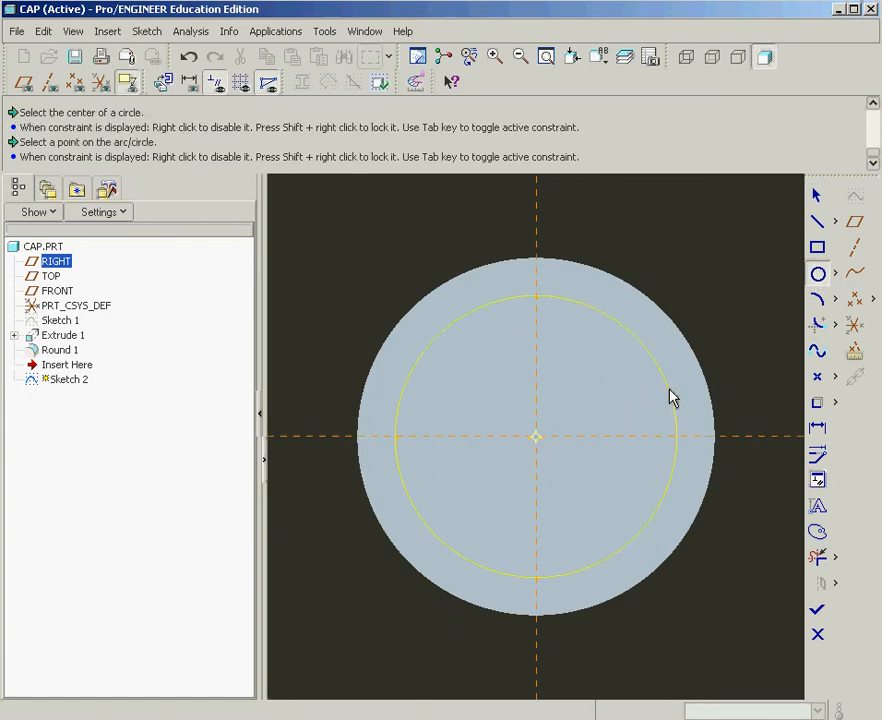
{"action": "left_click", "coordinate": [673, 392]}
{"action": "left_click", "coordinate": [817, 196]}
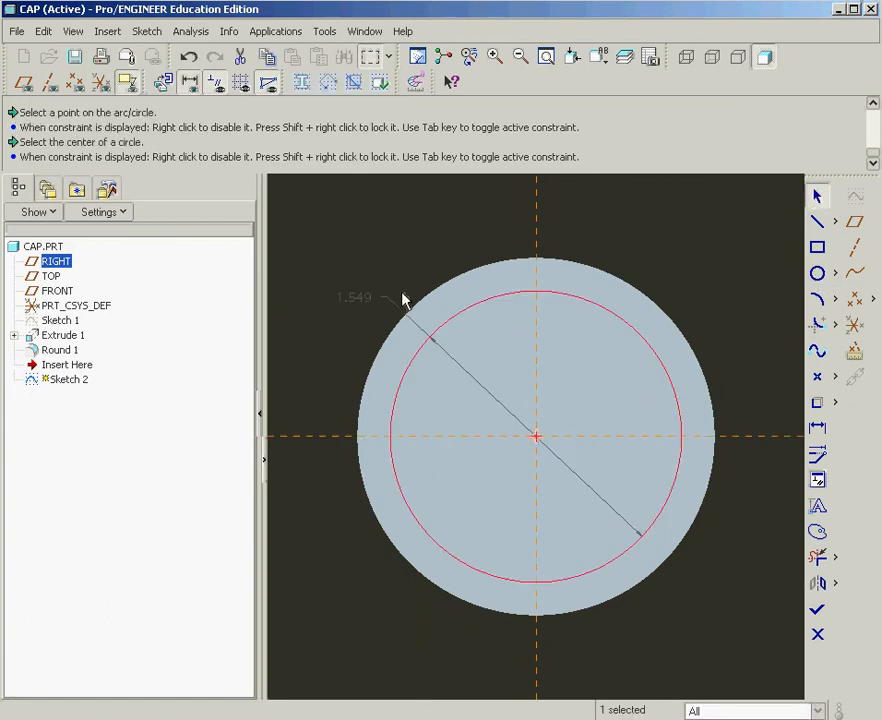
{"action": "double_click", "coordinate": [365, 300]}
{"action": "type", "text": "1.8"}
{"action": "key", "text": "Return"}
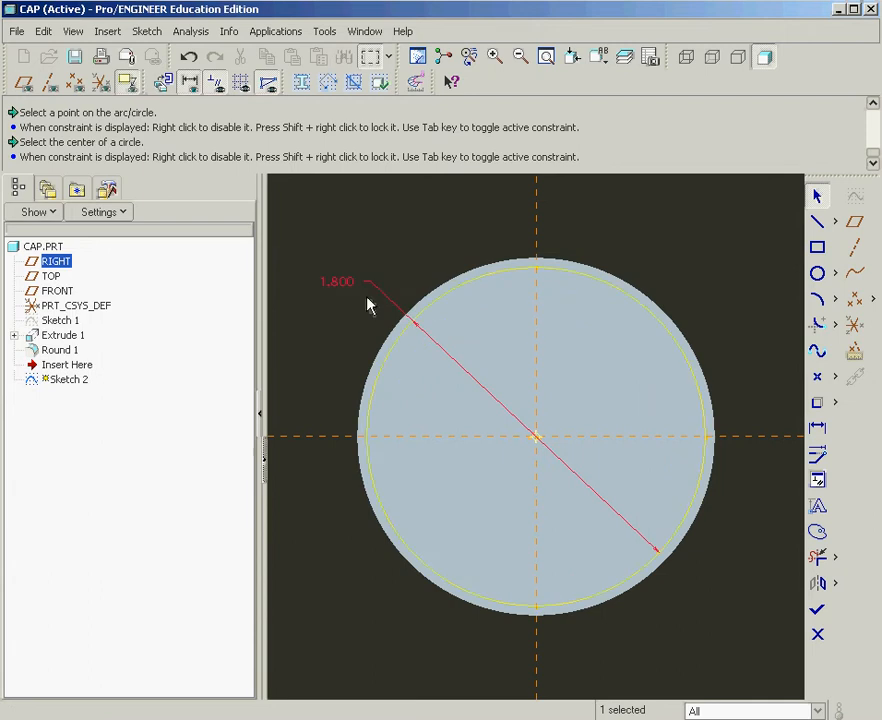
{"action": "middle_click_drag", "start_coordinate": [532, 347], "coordinate": [508, 368]}
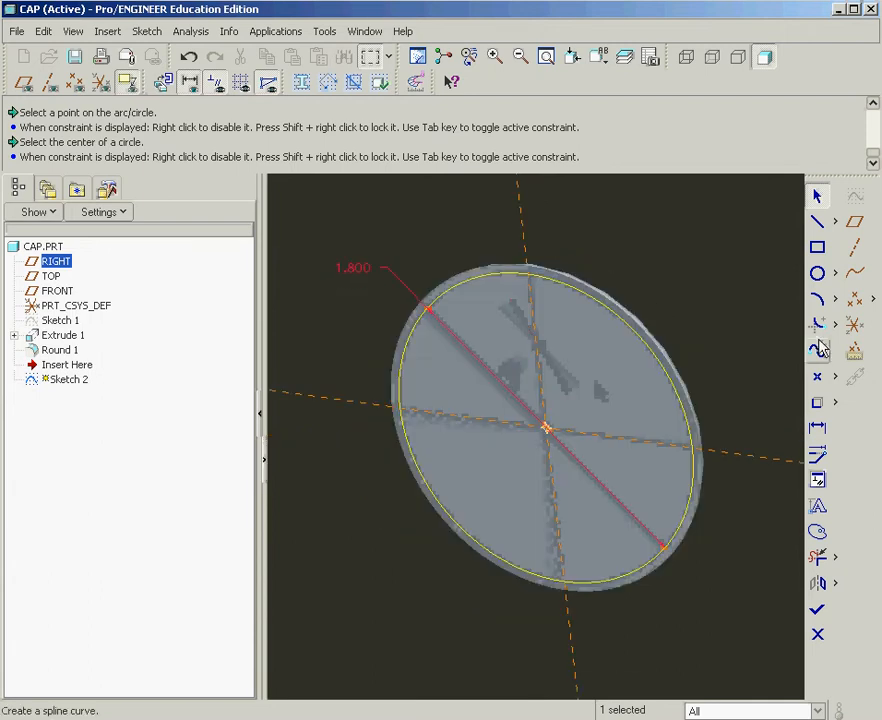
{"action": "left_click", "coordinate": [817, 606]}
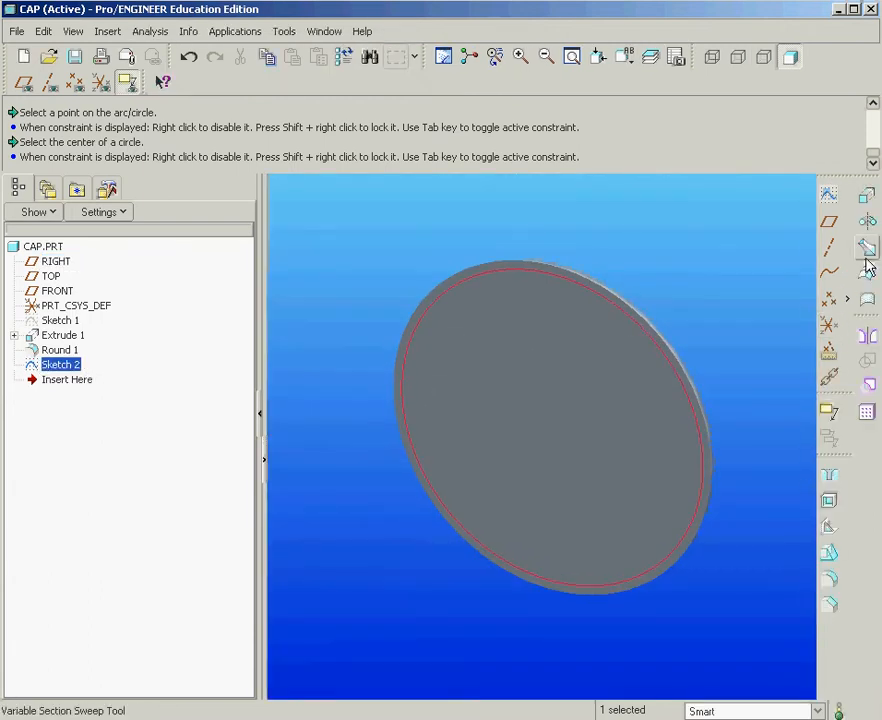
- Extrude the 1.8 circle away from the disc's underside to a depth of 0.5
{"action": "left_click", "coordinate": [865, 200]}
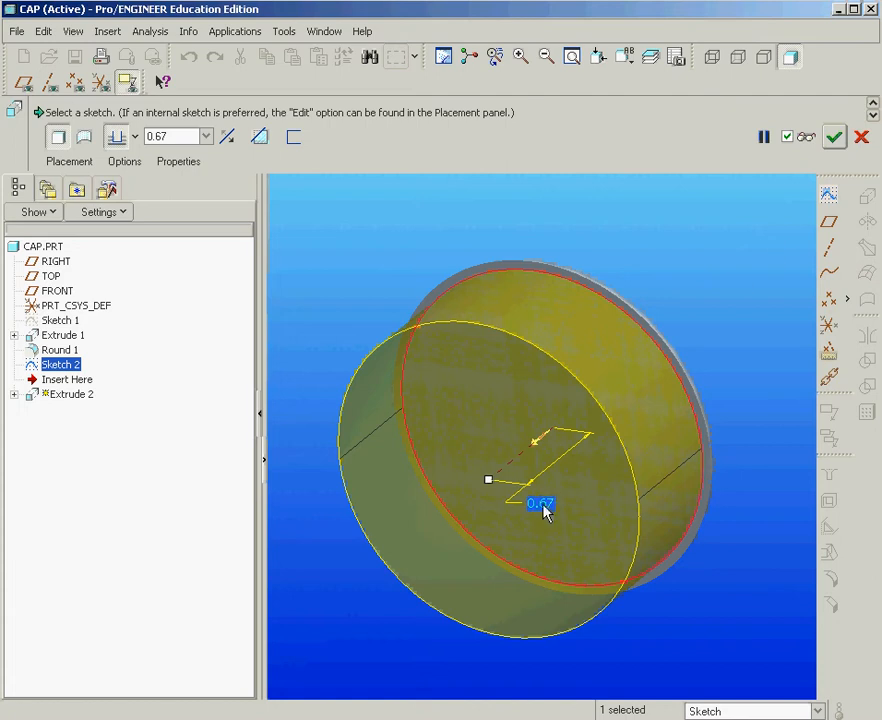
{"action": "double_click", "coordinate": [545, 511]}
{"action": "type", "text": ".5"}
{"action": "key", "text": "Return"}
{"action": "middle_click", "coordinate": [547, 511]}
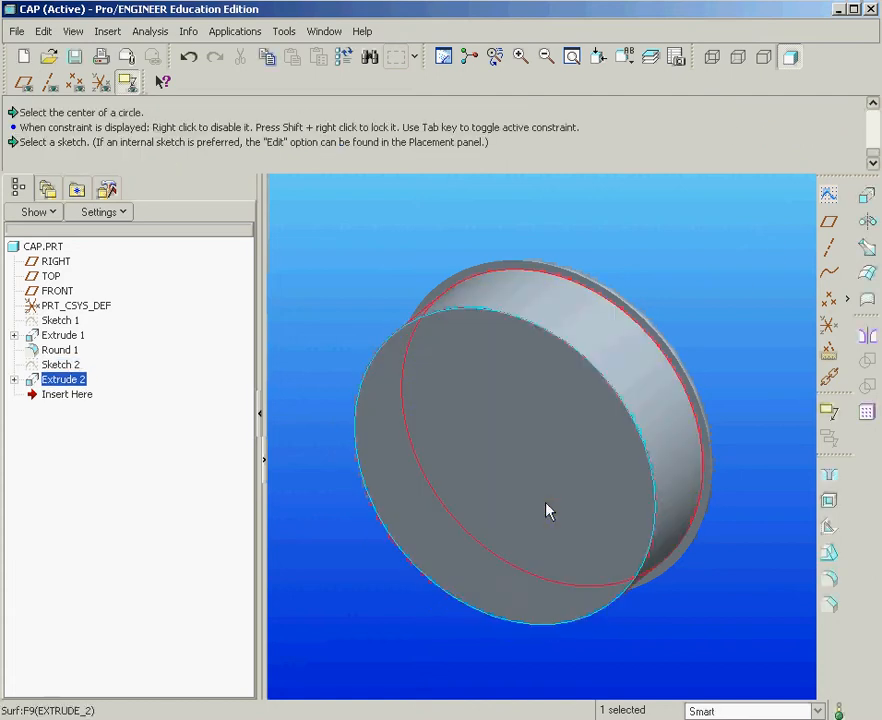
{"action": "left_click", "coordinate": [715, 273]}
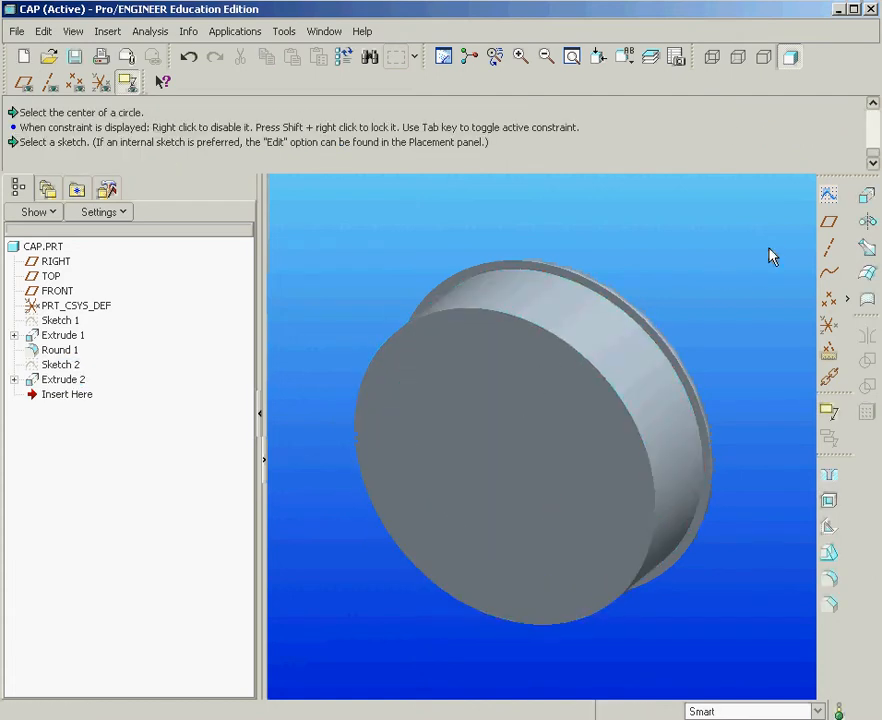
- Start a sketch on the end face of the cap's plug, with the RIGHT plane as the default orientation reference
{"action": "left_click", "coordinate": [828, 410]}
{"action": "left_click", "coordinate": [541, 414]}
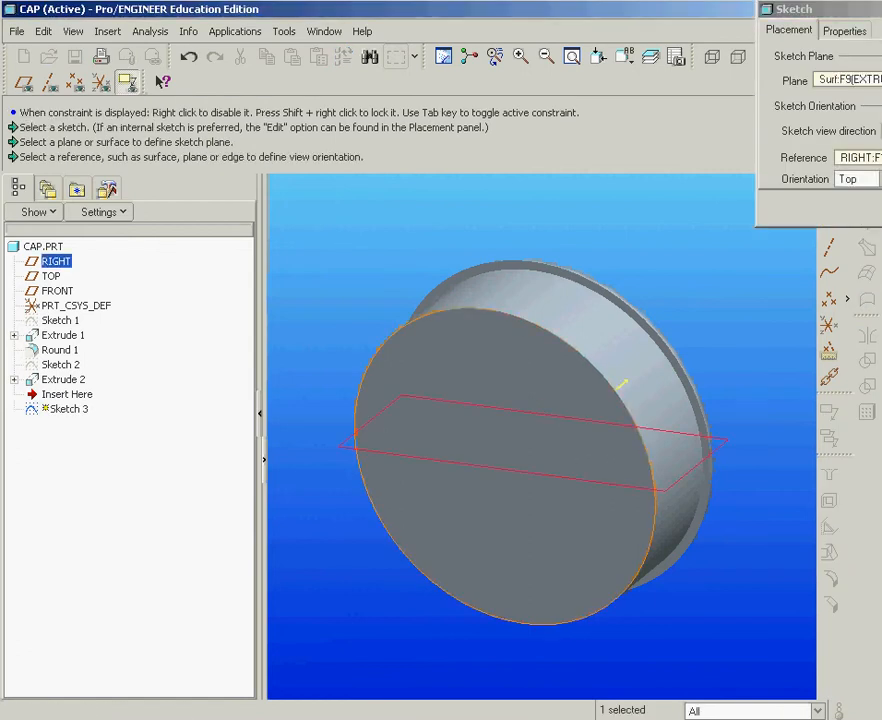
{"action": "left_click", "coordinate": [881, 208]}
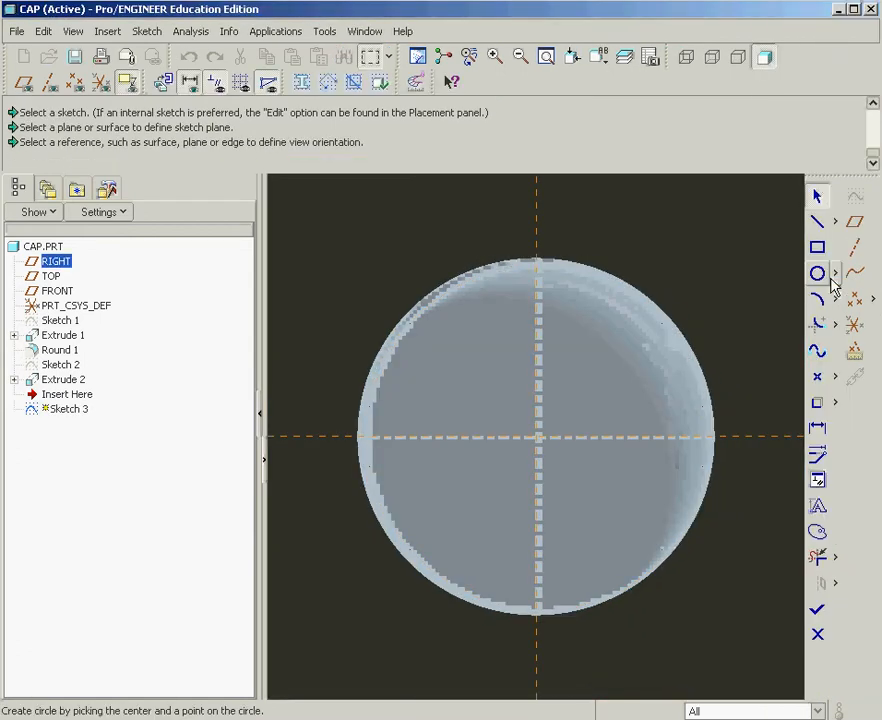
- Sketch a circle centred on the plug's end face, set its diameter to 1.5 and finish the sketch
{"action": "left_click", "coordinate": [817, 274]}
{"action": "left_click", "coordinate": [537, 437]}
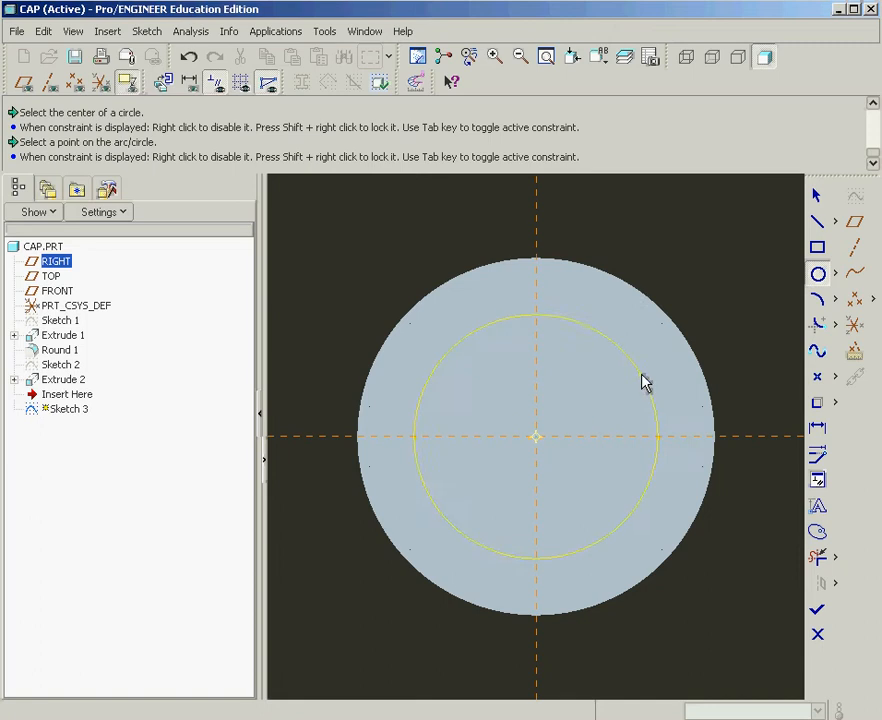
{"action": "left_click", "coordinate": [644, 383]}
{"action": "left_click", "coordinate": [817, 196]}
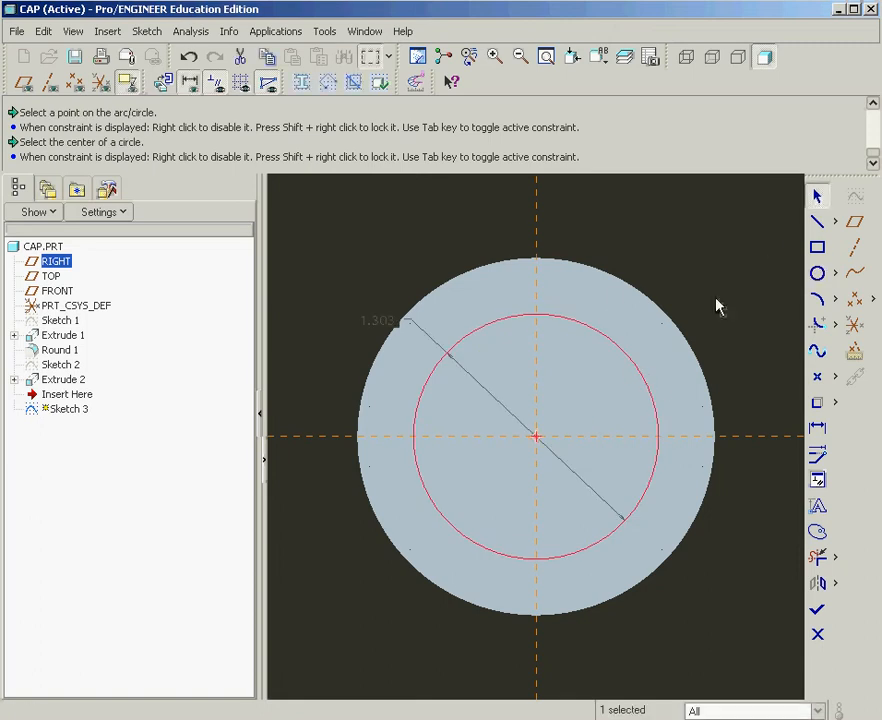
{"action": "double_click", "coordinate": [379, 321]}
{"action": "type", "text": "1.5"}
{"action": "key", "text": "Return"}
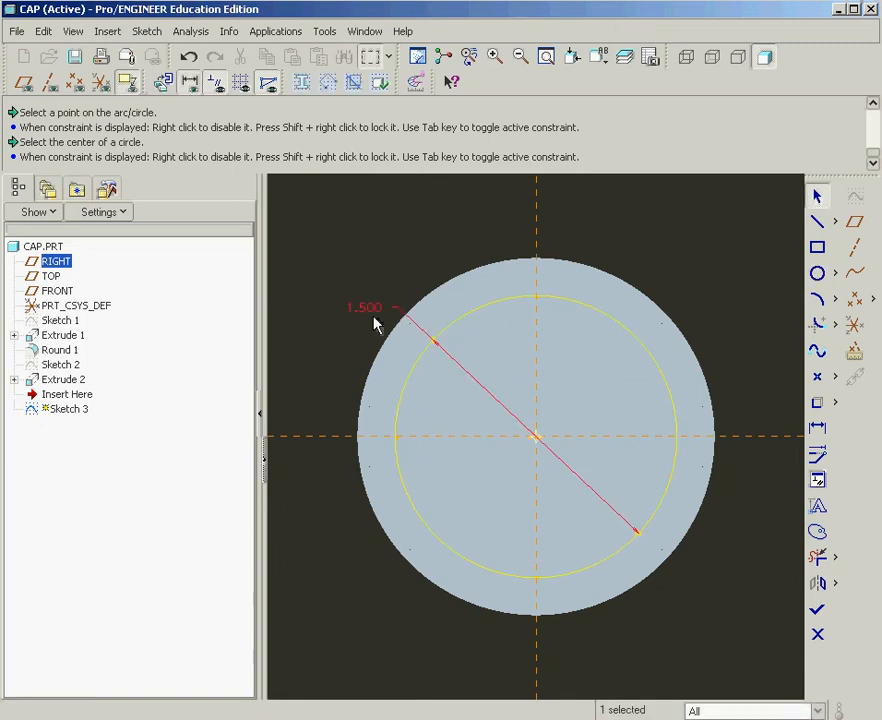
{"action": "middle_click_drag", "start_coordinate": [522, 368], "coordinate": [482, 377]}
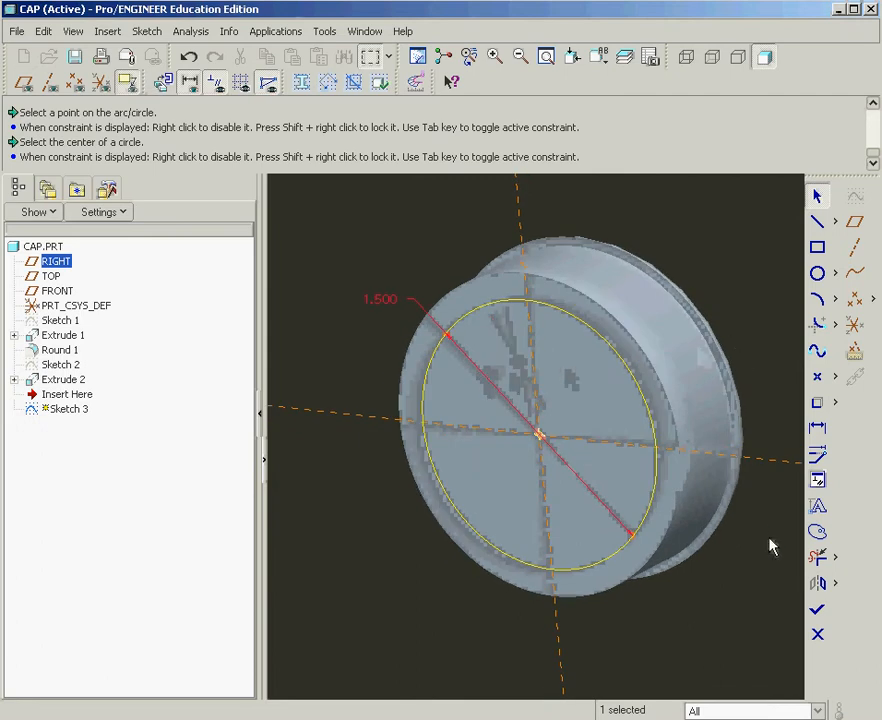
{"action": "left_click", "coordinate": [817, 609]}
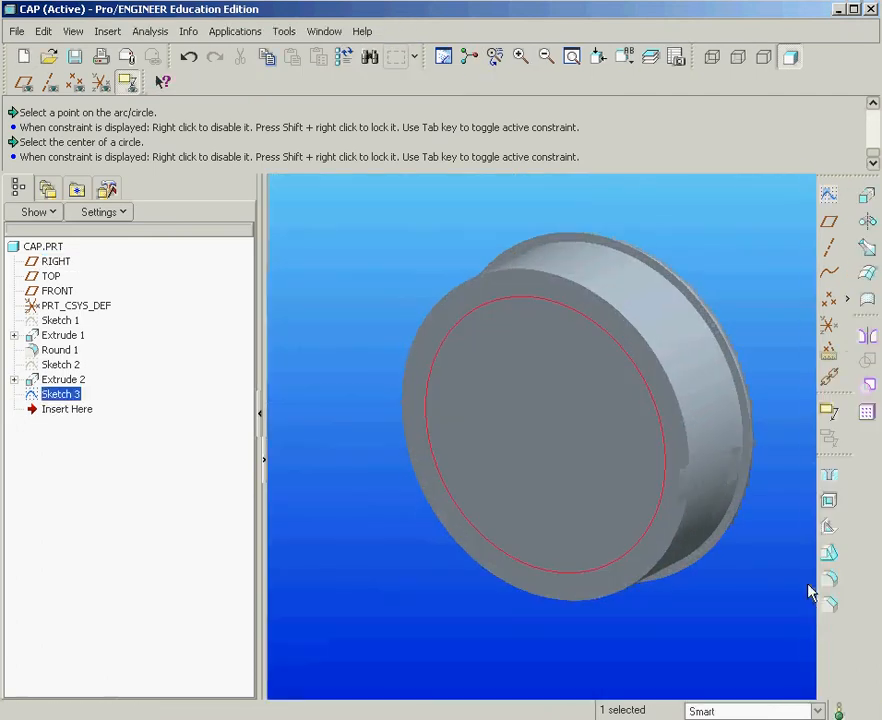
- Extrude the 1.5 circle inward as a material-removing cut 0.4 deep into the plug
{"action": "left_click", "coordinate": [866, 200]}
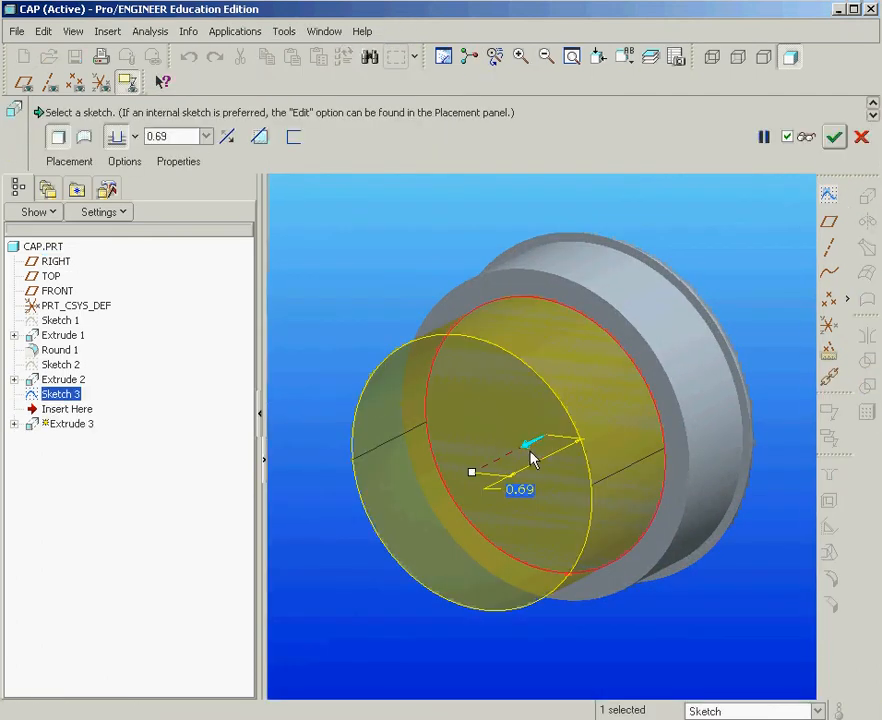
{"action": "left_click", "coordinate": [530, 451]}
{"action": "double_click", "coordinate": [716, 392]}
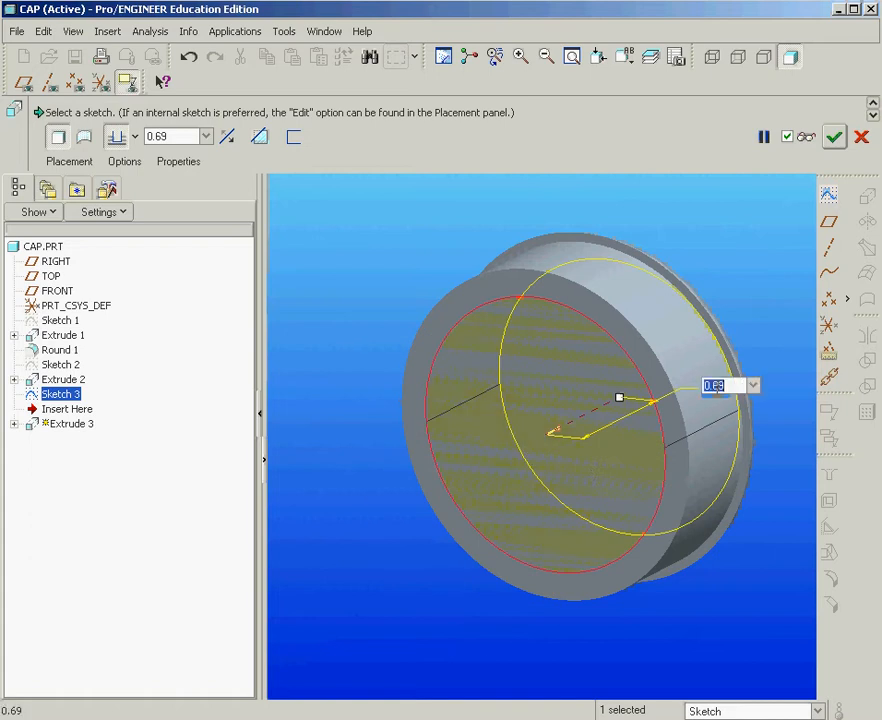
{"action": "type", "text": ".4"}
{"action": "key", "text": "Return"}
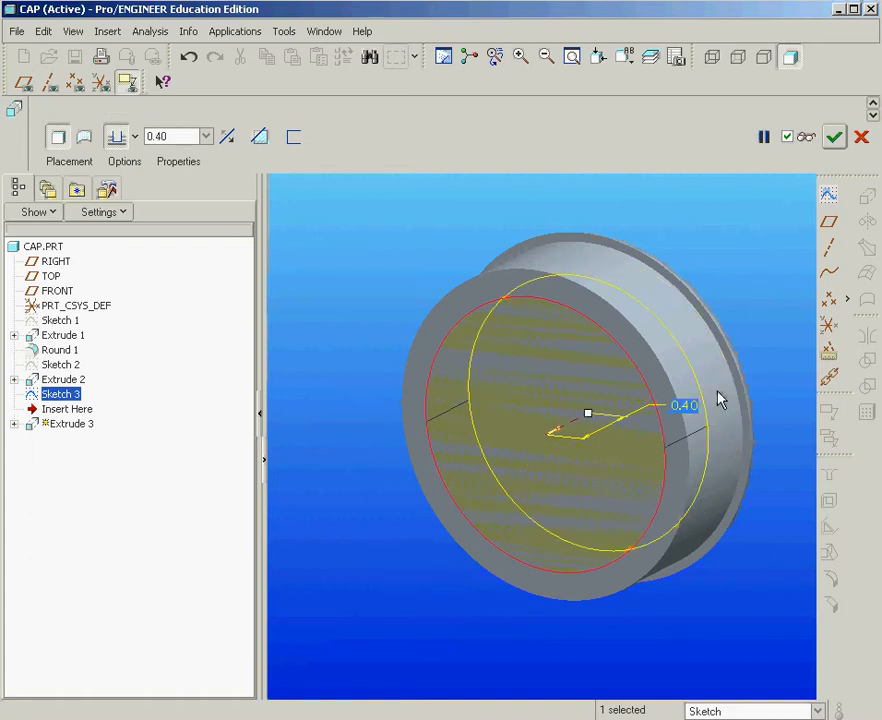
{"action": "left_click", "coordinate": [260, 138]}
{"action": "left_click", "coordinate": [834, 137]}
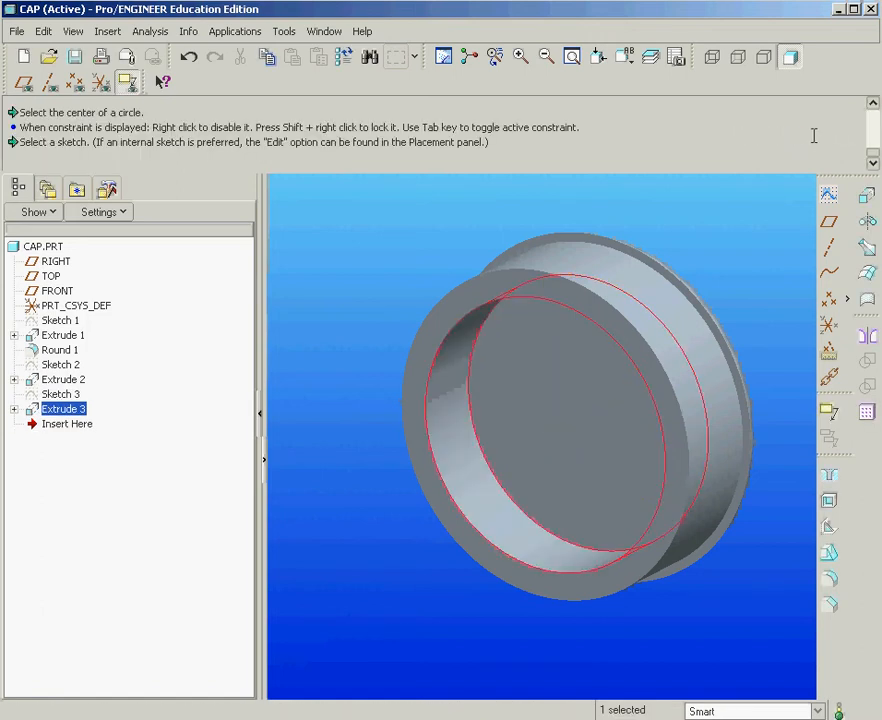
- Start a sketch on the ring-shaped end face around the plug's recess, keeping the default orientation reference
{"action": "middle_click_drag", "start_coordinate": [703, 213], "coordinate": [691, 246]}
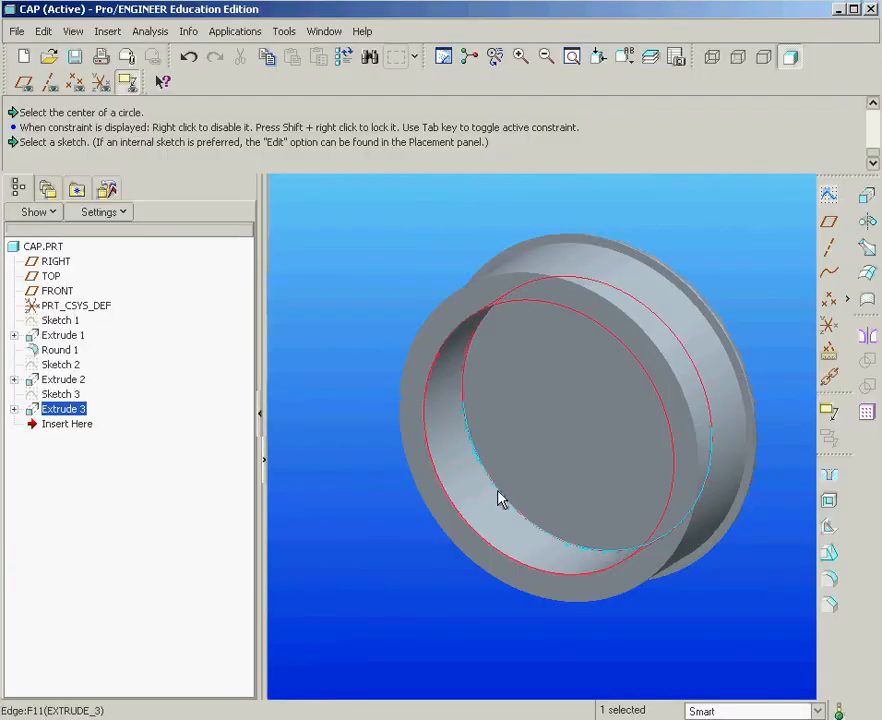
{"action": "mouse_move", "coordinate": [646, 419]}
{"action": "middle_mouse_down"}
{"action": "mouse_move", "coordinate": [630, 405]}
{"action": "mouse_move", "coordinate": [626, 380]}
{"action": "middle_mouse_up"}
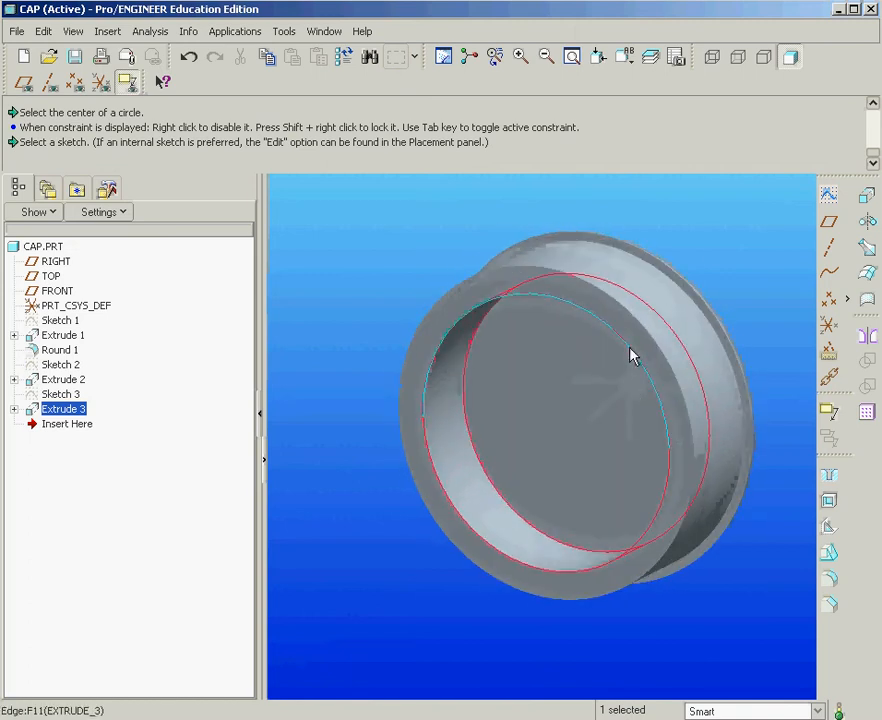
{"action": "left_click", "coordinate": [829, 194]}
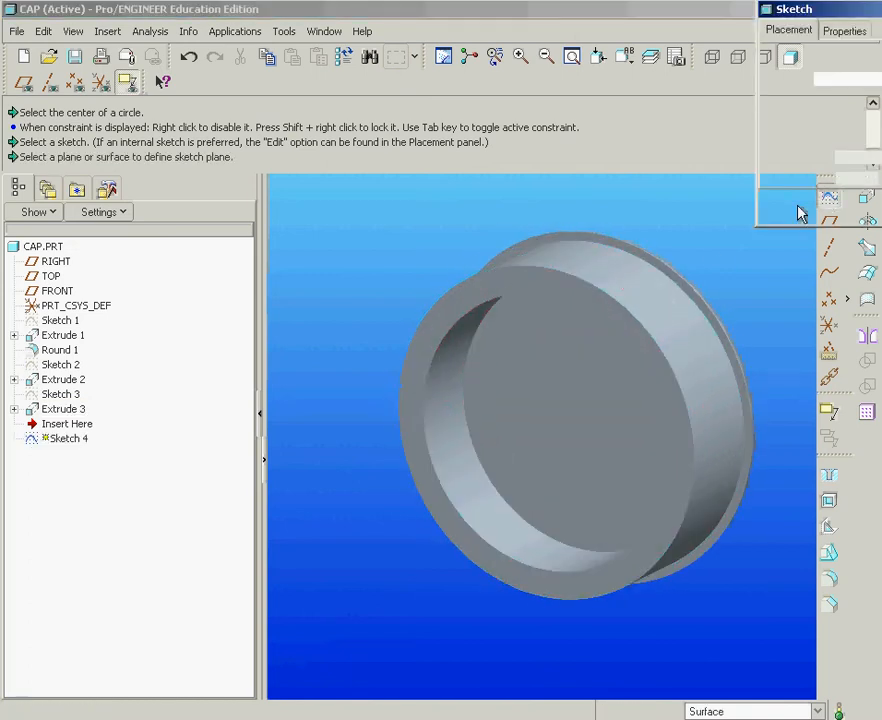
{"action": "left_click", "coordinate": [530, 290]}
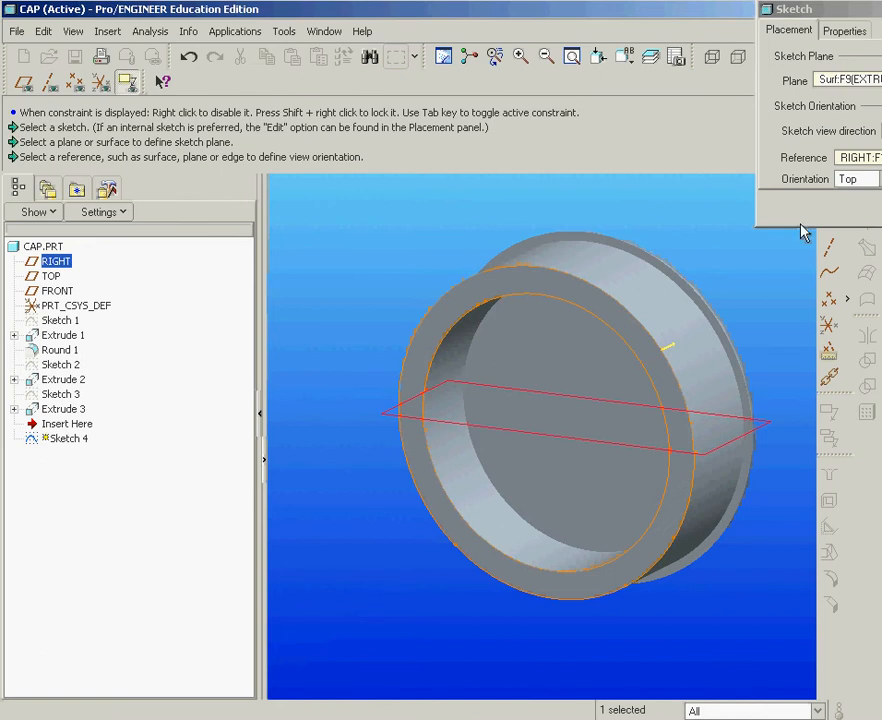
{"action": "left_click", "coordinate": [878, 209]}
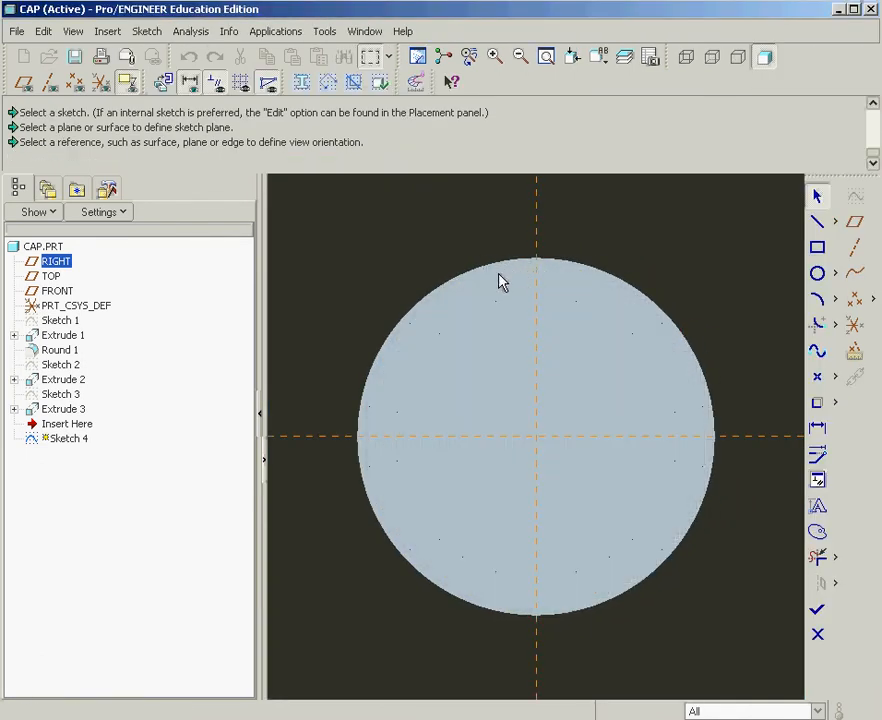
- Set the model display to shade with edges and raise the shading quality to 10
{"action": "left_click", "coordinate": [73, 32]}
{"action": "mouse_move", "coordinate": [106, 278]}
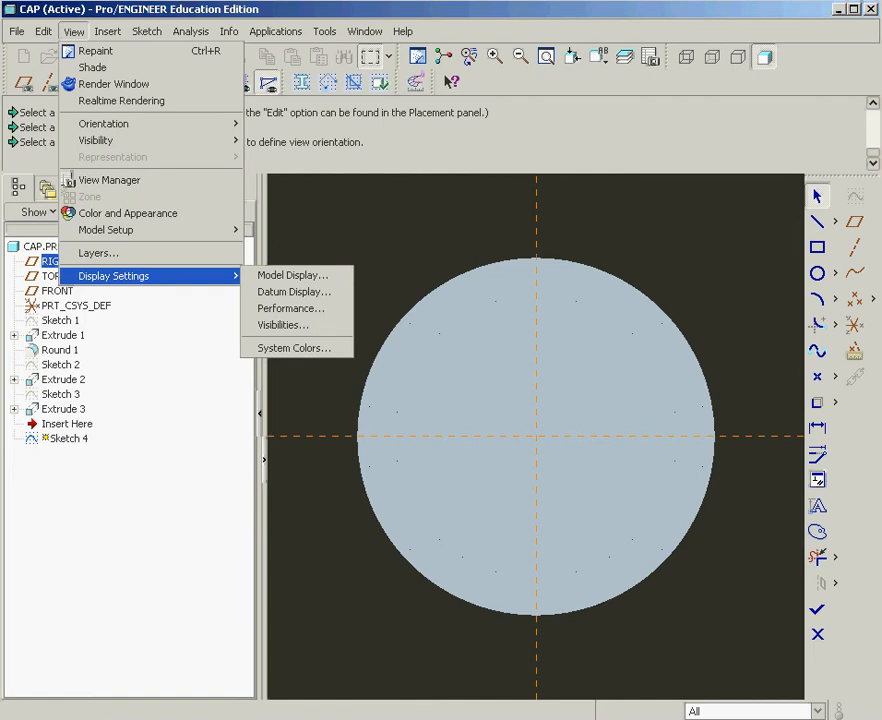
{"action": "left_click", "coordinate": [305, 277]}
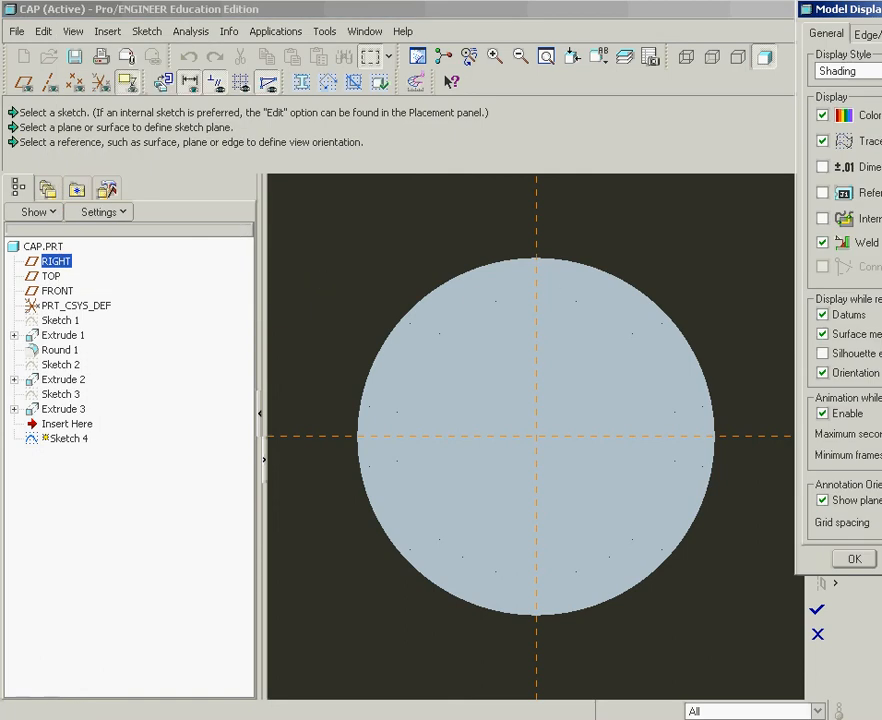
{"action": "left_click_drag", "start_coordinate": [860, 12], "coordinate": [684, 16]}
{"action": "left_click", "coordinate": [740, 36]}
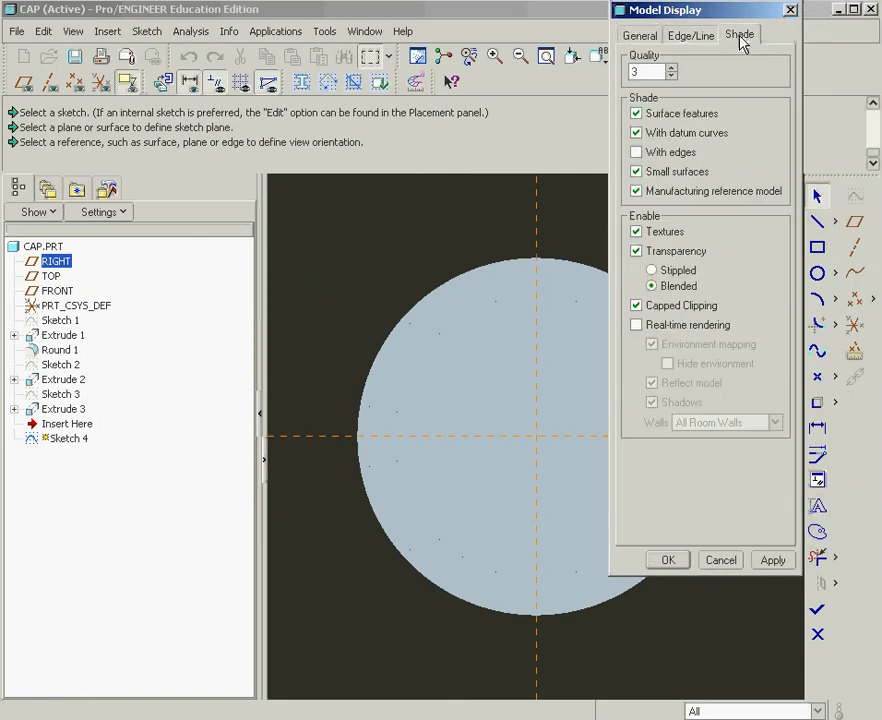
{"action": "left_click", "coordinate": [637, 152]}
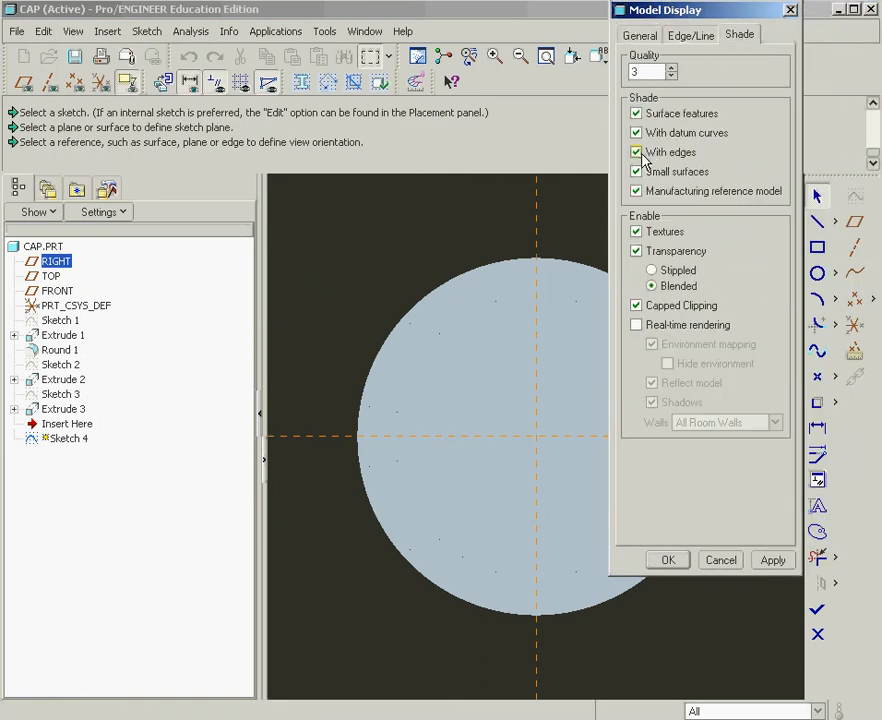
{"action": "left_click", "coordinate": [672, 70]}
{"action": "left_click", "coordinate": [672, 70]}
{"action": "left_click", "coordinate": [672, 70]}
{"action": "left_click", "coordinate": [672, 70]}
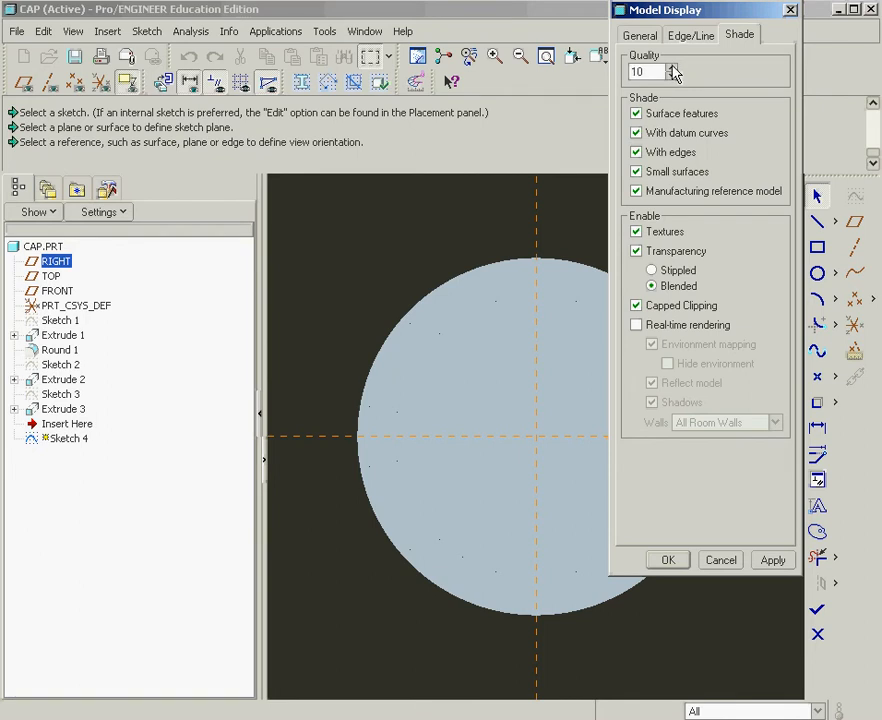
{"action": "left_click", "coordinate": [770, 560]}
{"action": "left_click", "coordinate": [668, 560]}
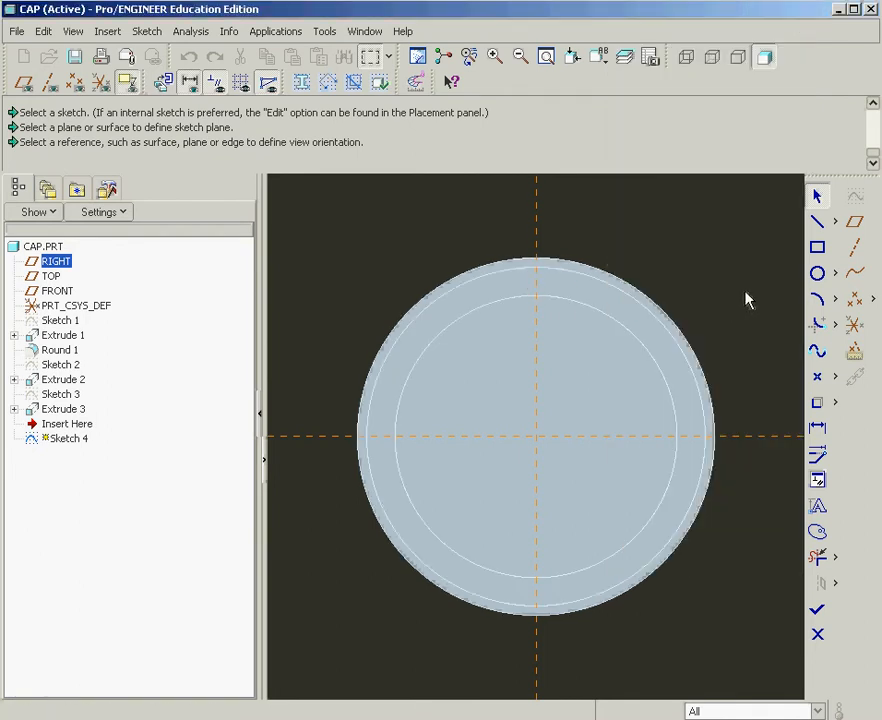
- Sketch a small circle about 0.09 in diameter, centred where the vertical reference crosses the plug's outer edge
{"action": "left_click", "coordinate": [818, 274]}
{"action": "scroll", "coordinate": [535, 280], "scroll_direction": "up", "scroll_amount": 3}
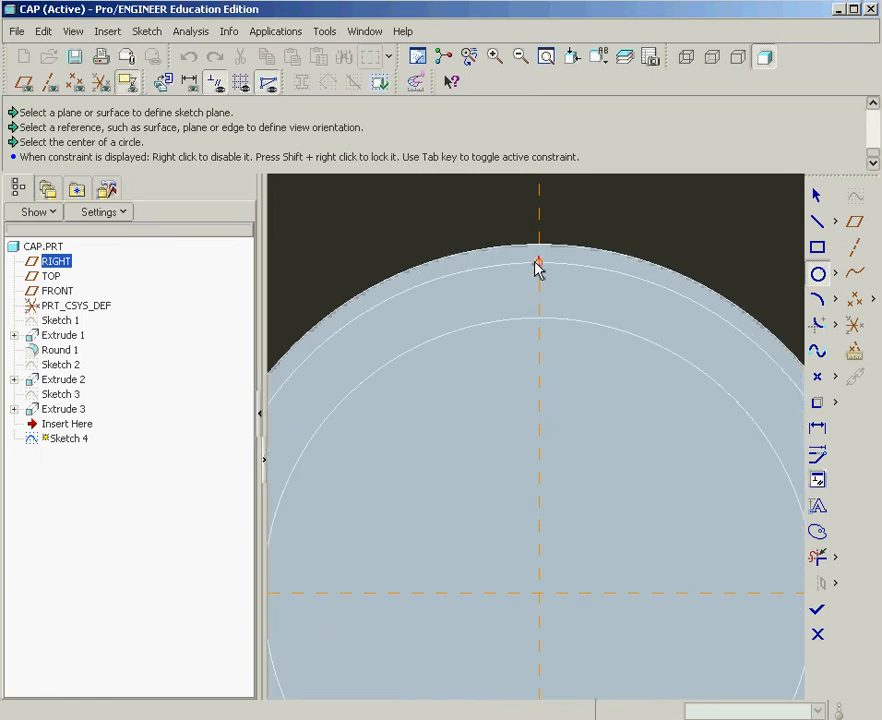
{"action": "scroll", "coordinate": [538, 268], "scroll_direction": "up", "scroll_amount": 2}
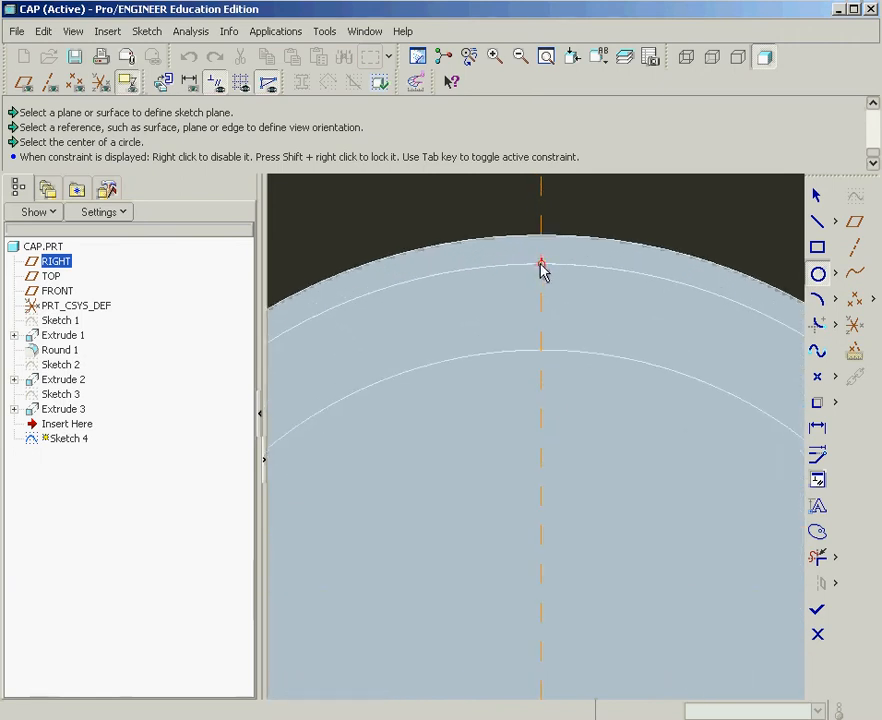
{"action": "left_click", "coordinate": [542, 266]}
{"action": "left_click", "coordinate": [555, 249]}
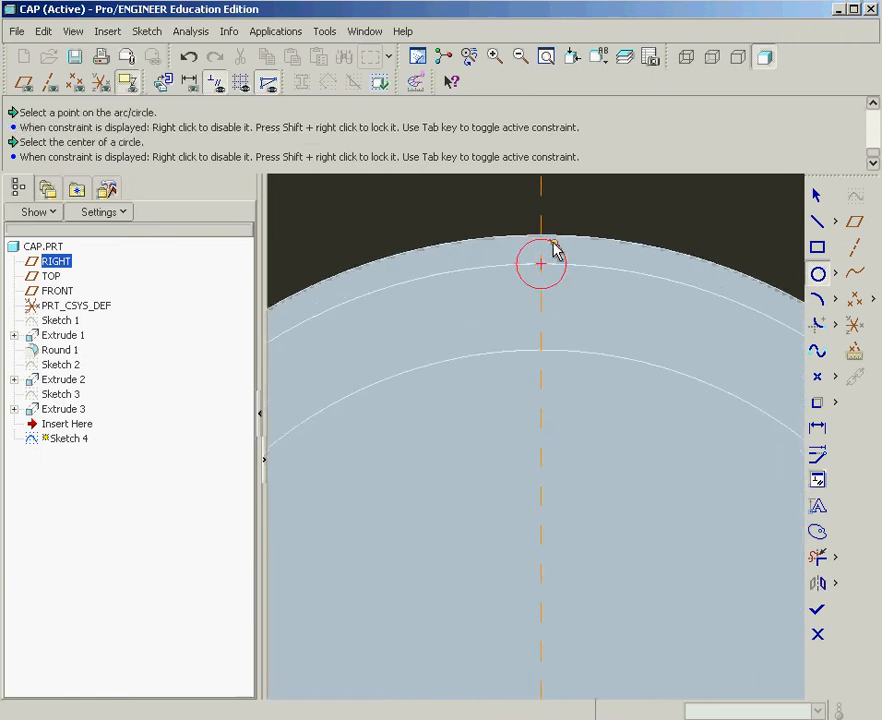
{"action": "left_click", "coordinate": [816, 196]}
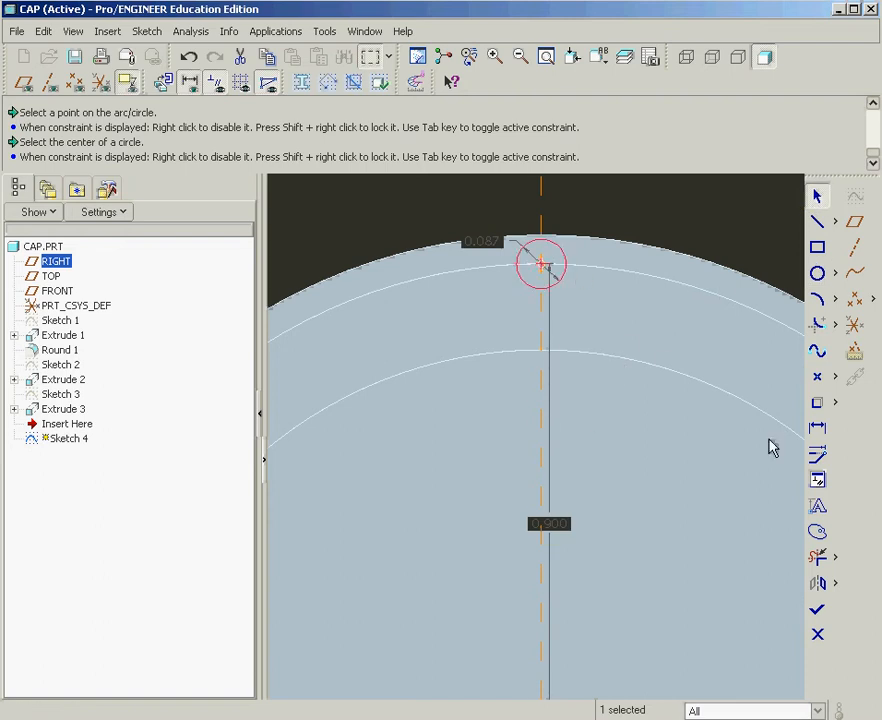
- Constrain the small circle tangent to the cap's outermost circular edge
{"action": "left_click", "coordinate": [818, 481]}
{"action": "left_click_drag", "start_coordinate": [836, 45], "coordinate": [776, 46]}
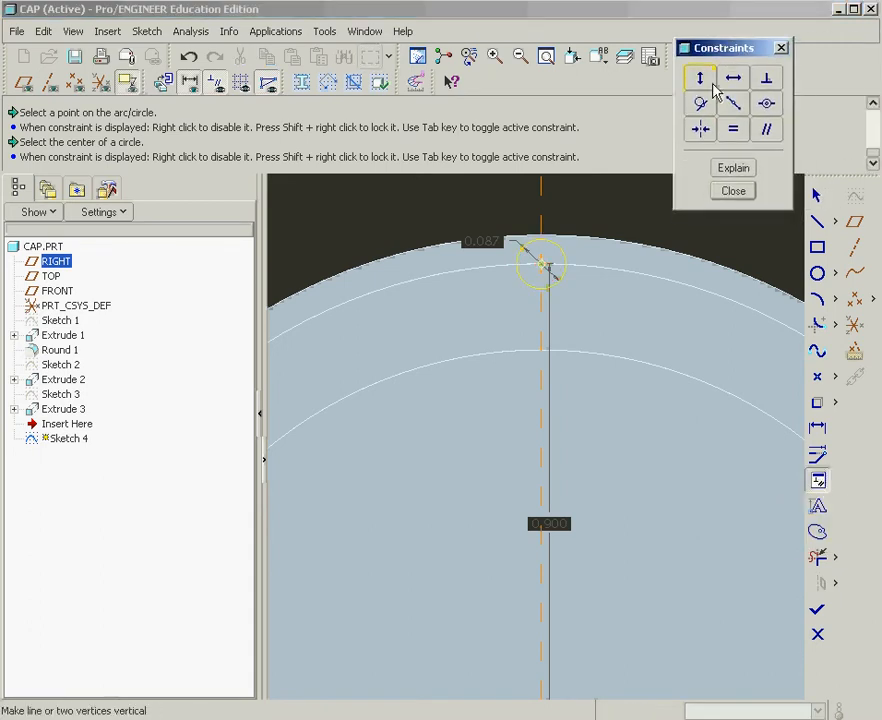
{"action": "left_click", "coordinate": [701, 104]}
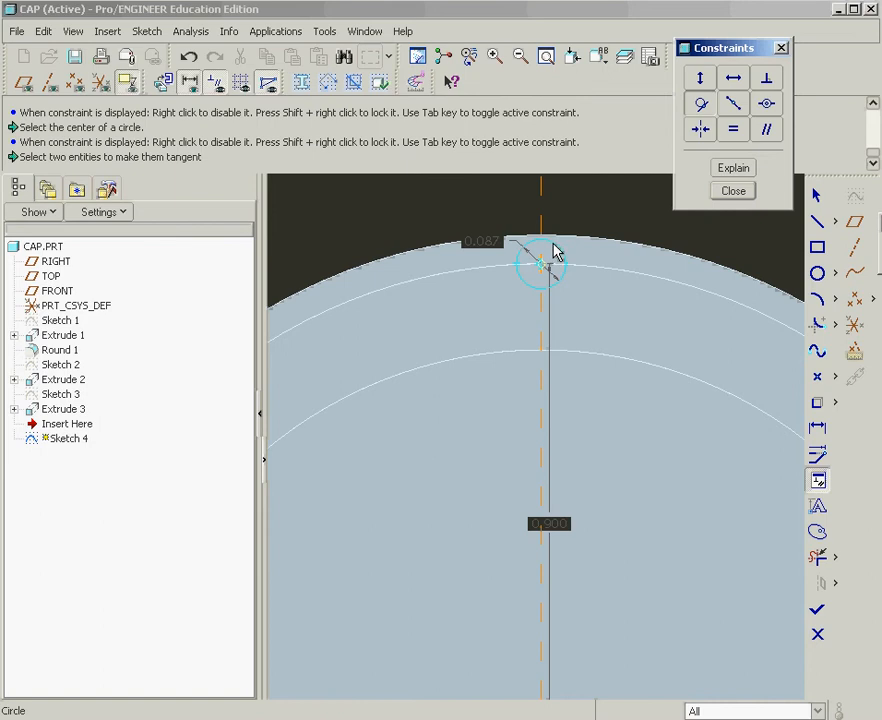
{"action": "left_click", "coordinate": [575, 242]}
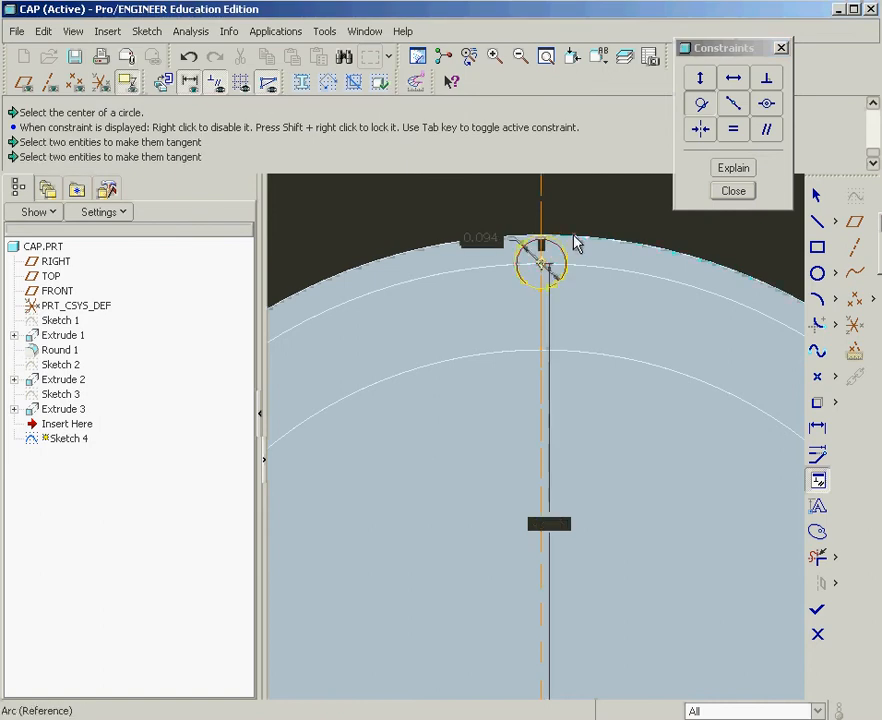
{"action": "left_click", "coordinate": [733, 191]}
- Set the small circle's diameter to 0.1 and finish the sketch
{"action": "double_click", "coordinate": [481, 238]}
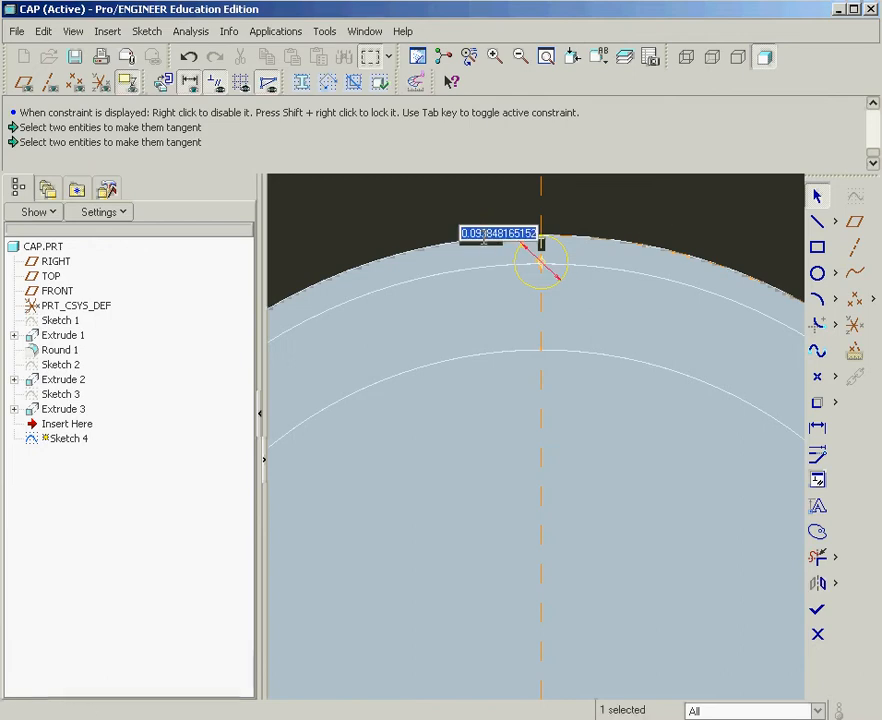
{"action": "type", "text": "0.1"}
{"action": "key", "text": "Return"}
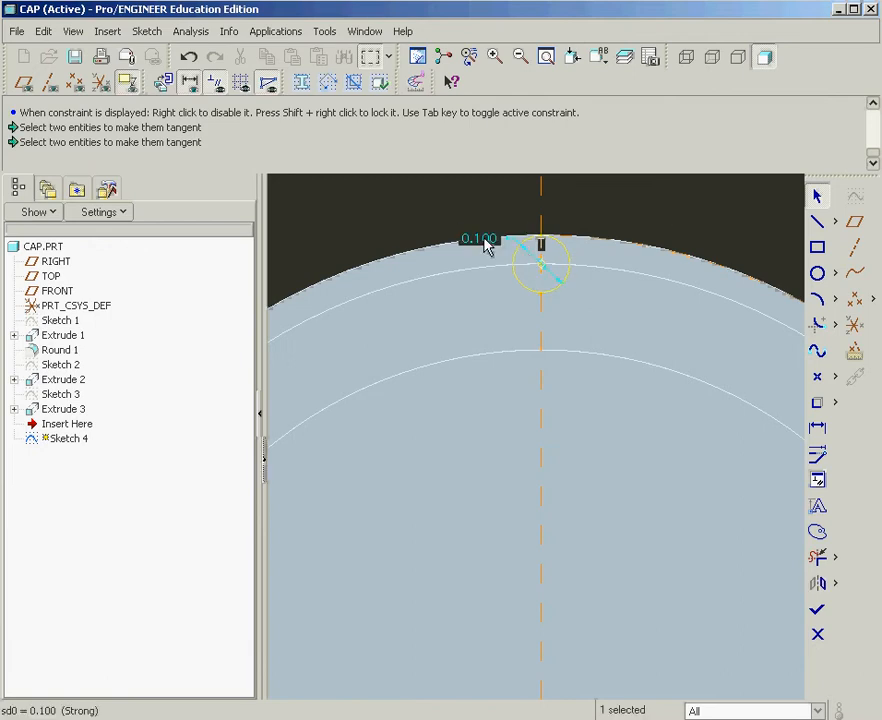
{"action": "mouse_move", "coordinate": [600, 348]}
{"action": "middle_mouse_down"}
{"action": "mouse_move", "coordinate": [566, 312]}
{"action": "mouse_move", "coordinate": [627, 267]}
{"action": "mouse_move", "coordinate": [627, 249]}
{"action": "middle_mouse_up"}
{"action": "scroll", "coordinate": [566, 310], "scroll_direction": "up", "scroll_amount": 4}
{"action": "left_click", "coordinate": [817, 609]}
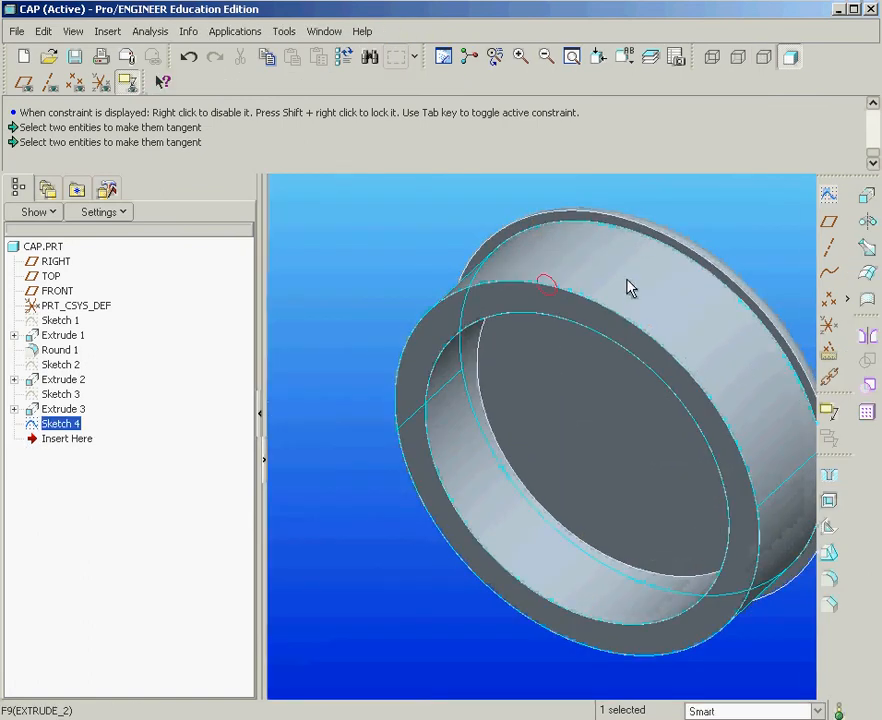
- Extrude the 0.1 circle along the plug's outer wall toward the cap's flange, up to the next surface
{"action": "scroll", "coordinate": [722, 242], "scroll_direction": "down", "scroll_amount": 5}
{"action": "left_click", "coordinate": [865, 198]}
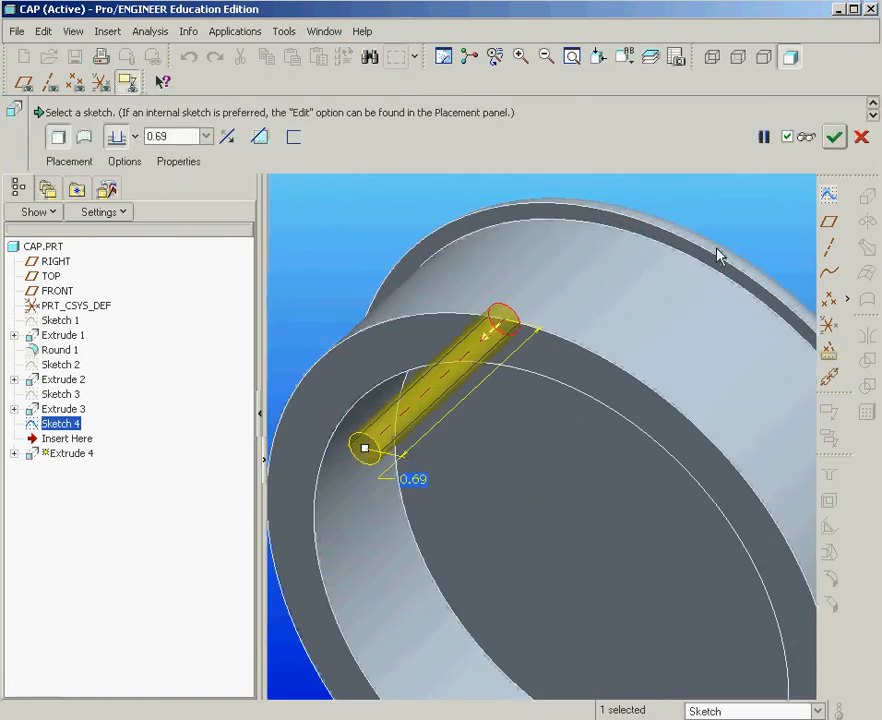
{"action": "left_click", "coordinate": [485, 340]}
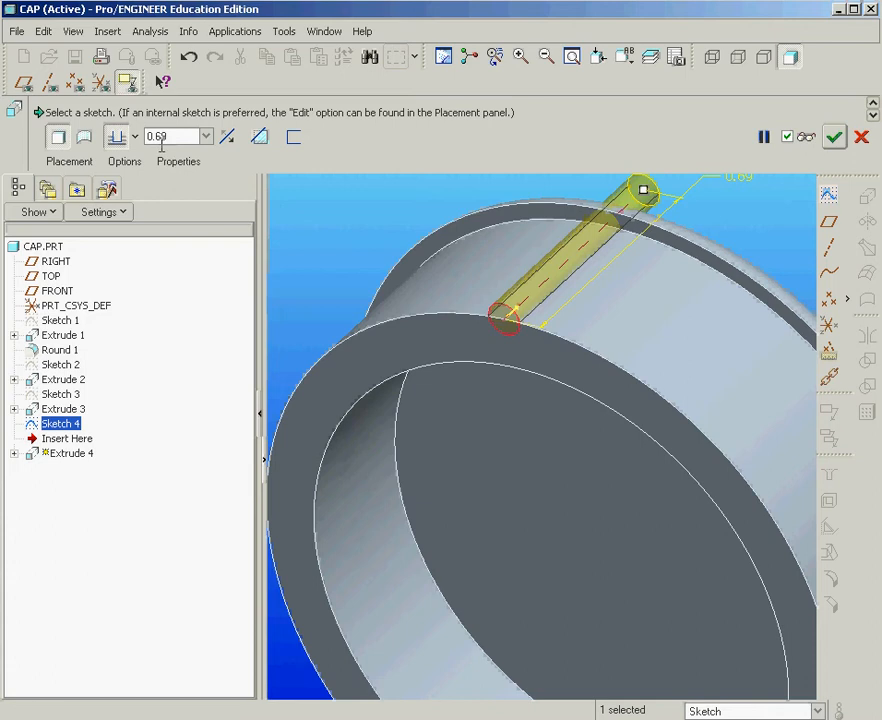
{"action": "left_click", "coordinate": [117, 136]}
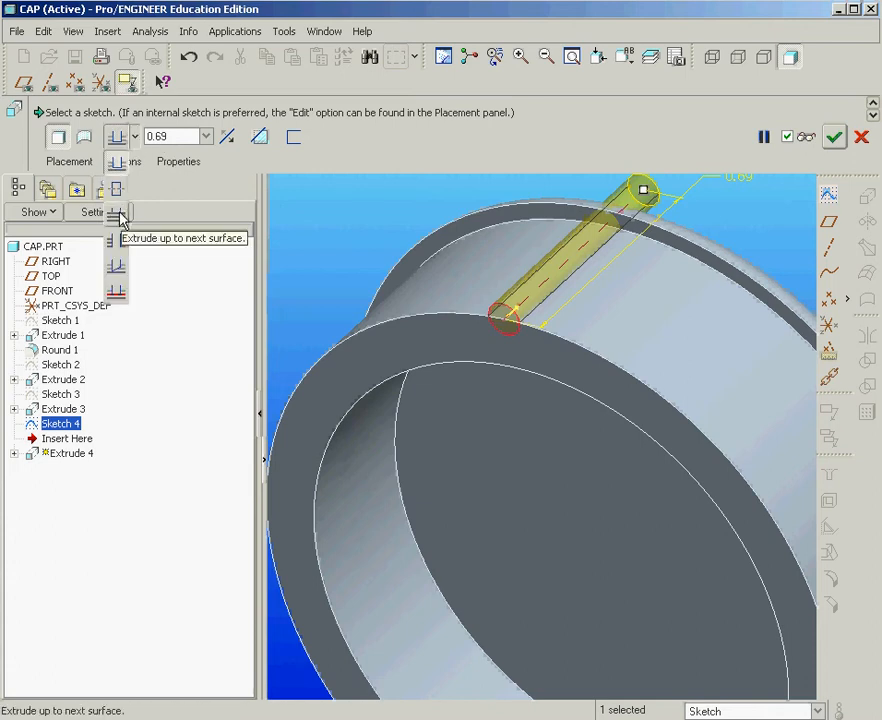
{"action": "left_click", "coordinate": [118, 216]}
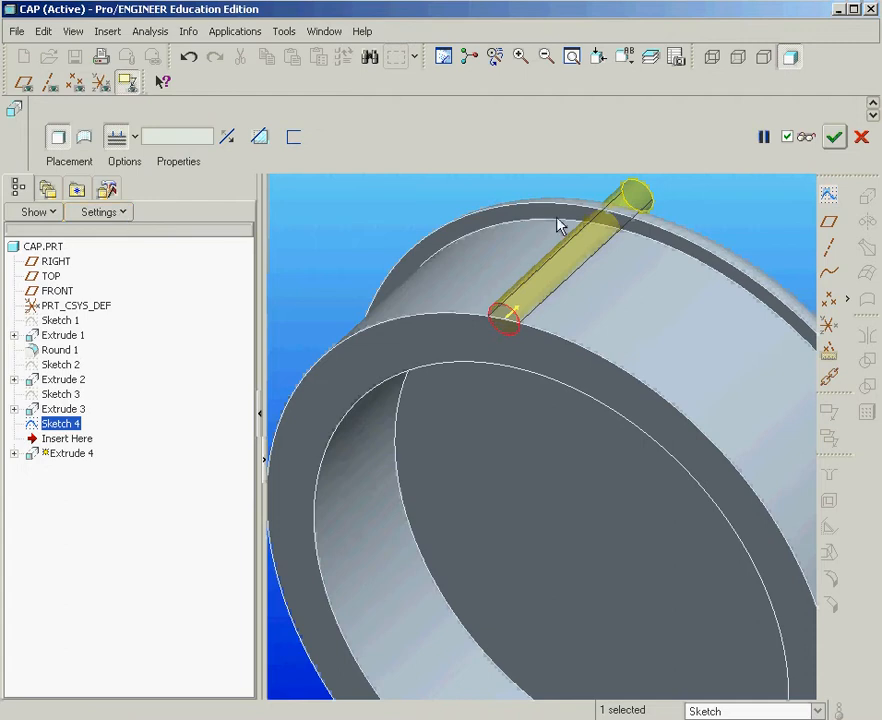
{"action": "left_click", "coordinate": [834, 138]}
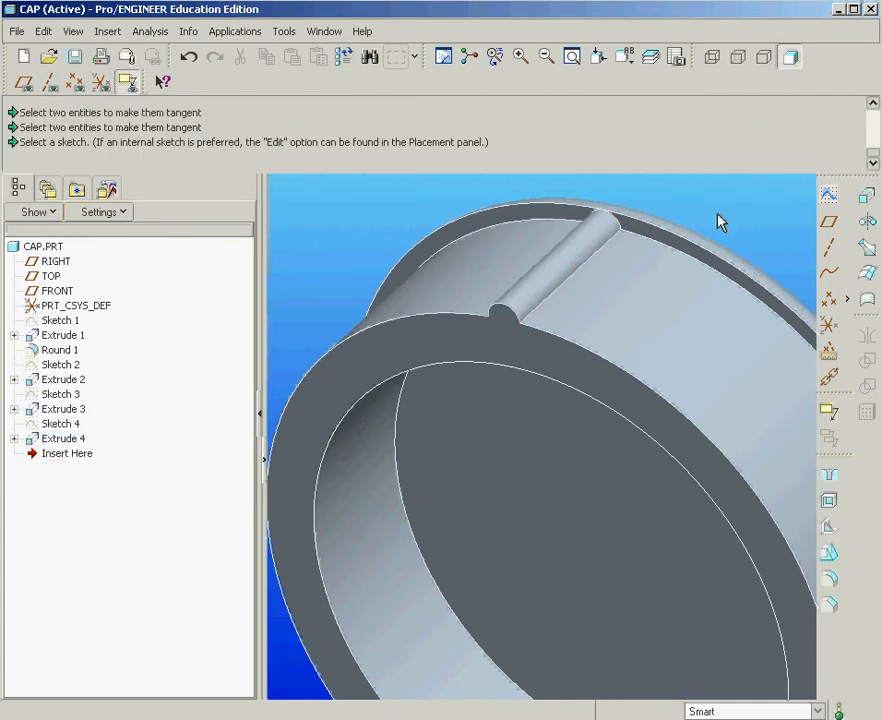
- Display the datum axes and set up an axis pattern of the small rib around the cap's central axis
{"action": "middle_click_drag", "start_coordinate": [717, 222], "coordinate": [690, 258]}
{"action": "scroll", "coordinate": [676, 329], "scroll_direction": "up", "scroll_amount": 2}
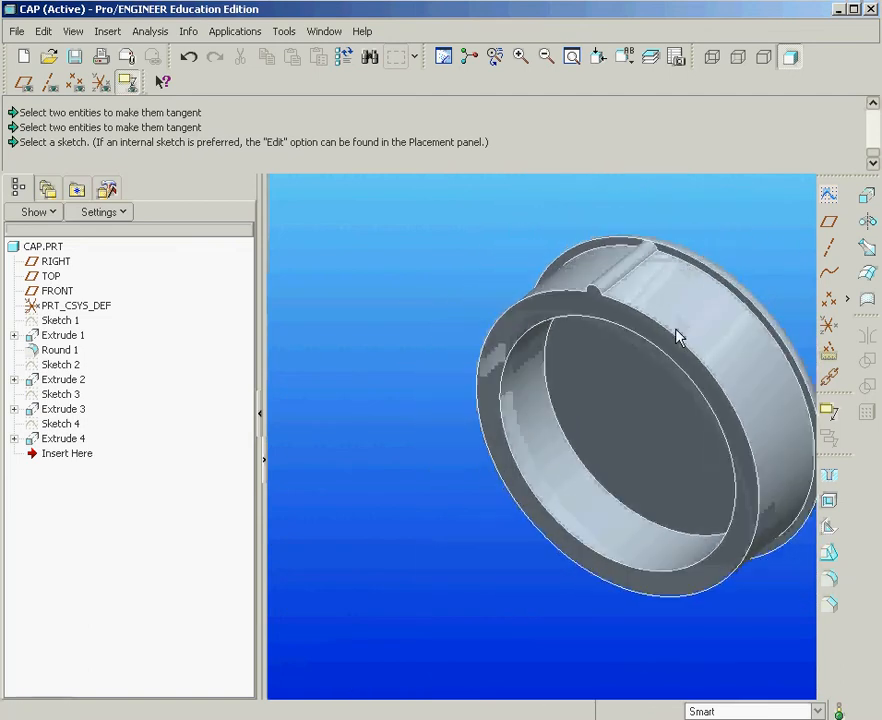
{"action": "scroll", "coordinate": [761, 363], "scroll_direction": "down", "scroll_amount": 1}
{"action": "scroll", "coordinate": [756, 364], "scroll_direction": "down", "scroll_amount": 2}
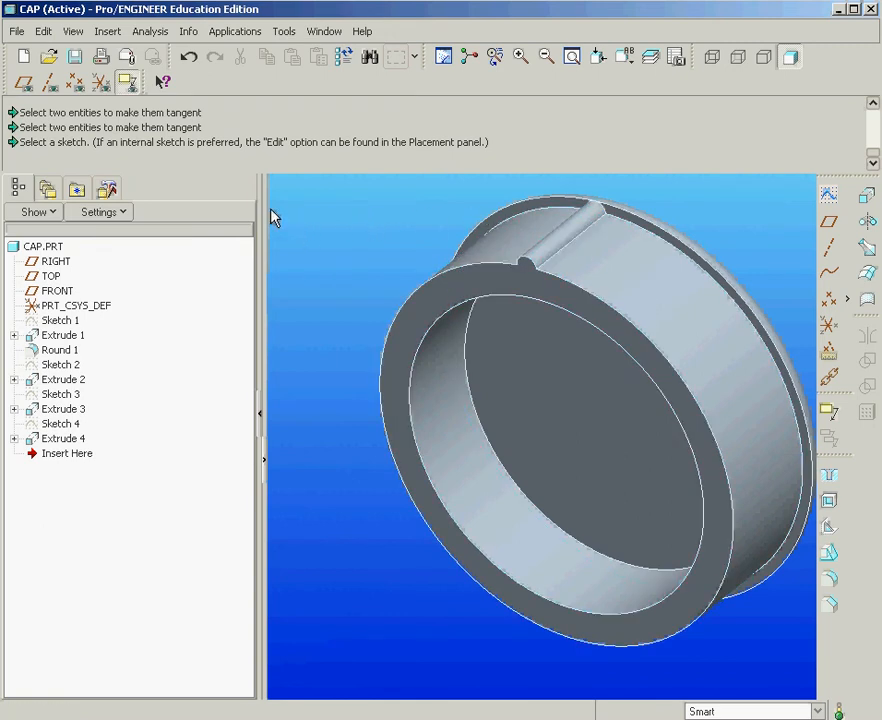
{"action": "left_click", "coordinate": [52, 87]}
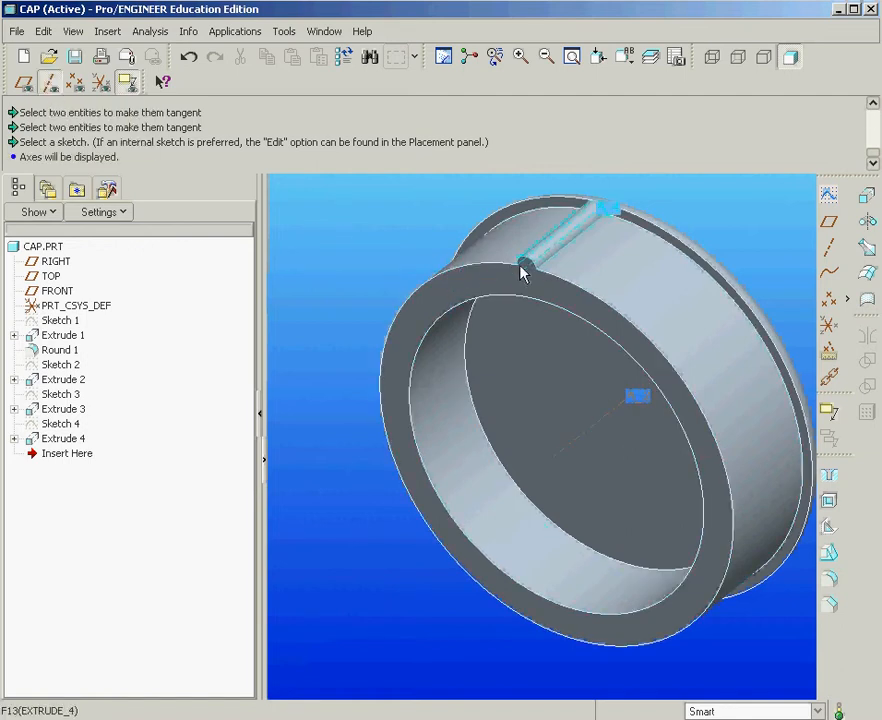
{"action": "left_click", "coordinate": [573, 240]}
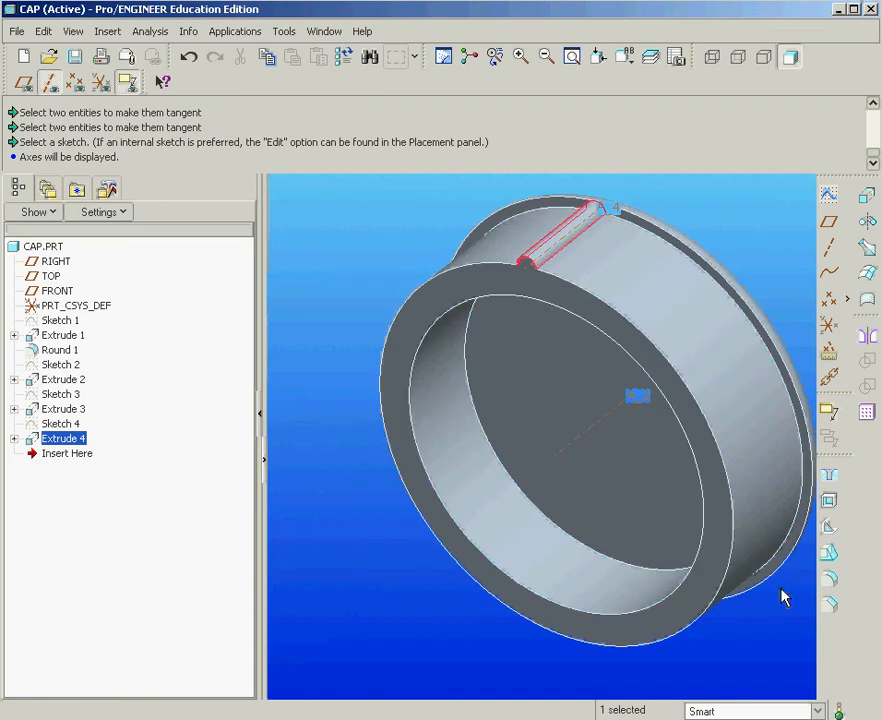
{"action": "left_click", "coordinate": [867, 414]}
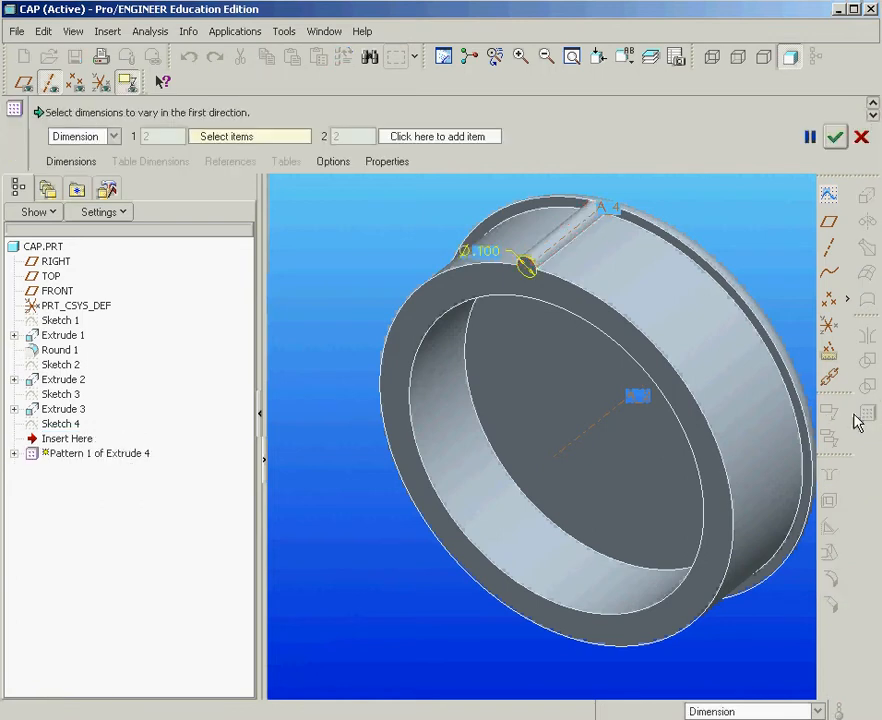
{"action": "left_click", "coordinate": [92, 163]}
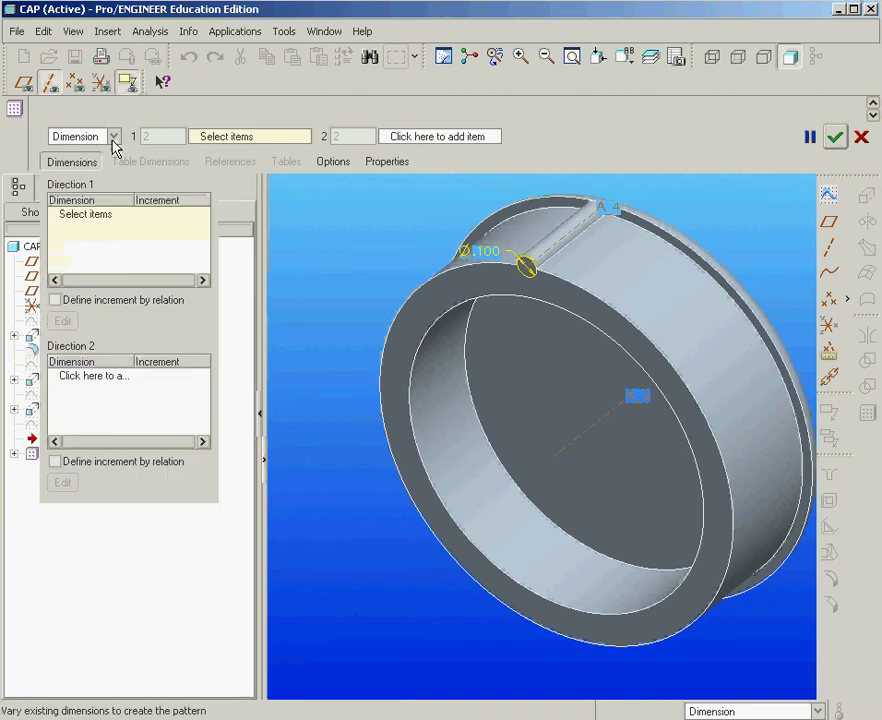
{"action": "left_click", "coordinate": [114, 136]}
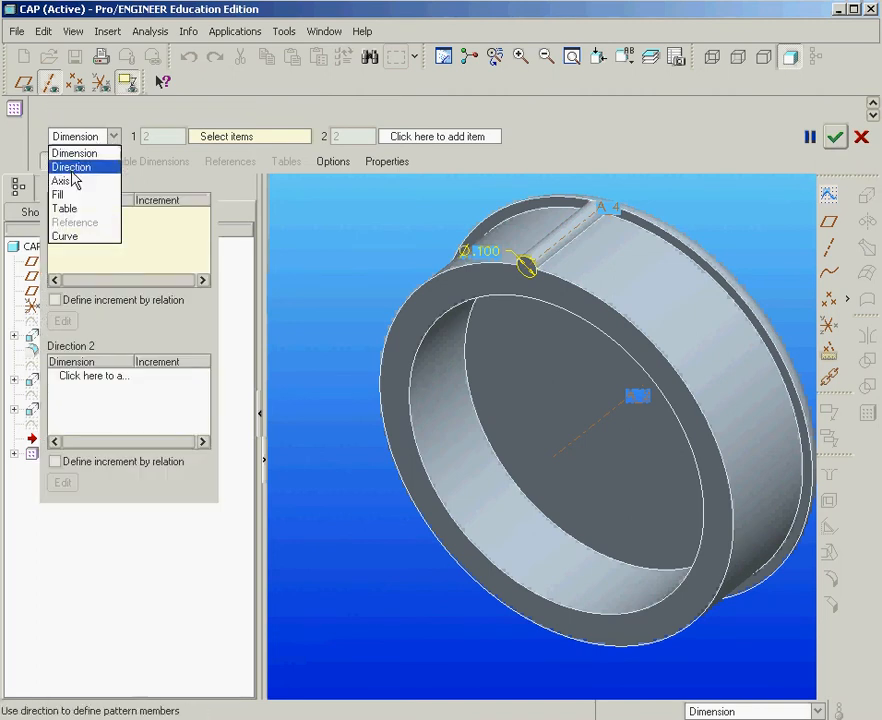
{"action": "left_click", "coordinate": [71, 181]}
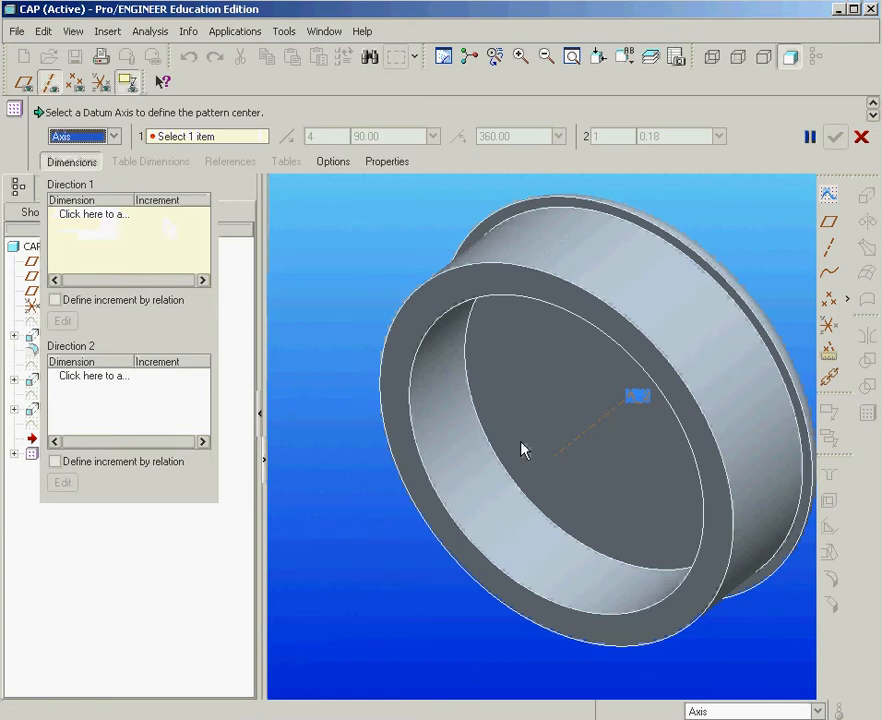
{"action": "left_click", "coordinate": [585, 443]}
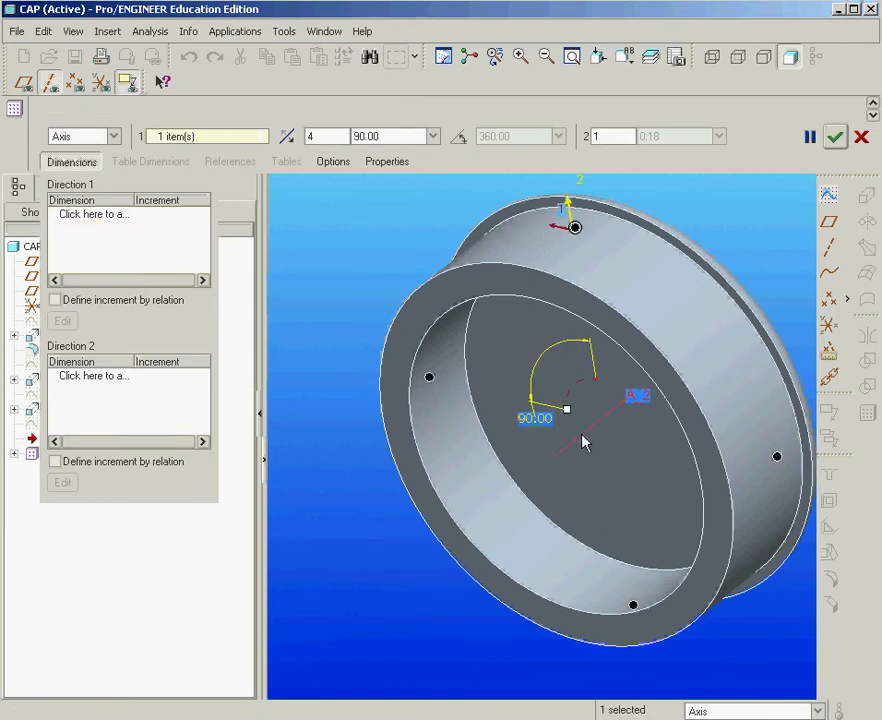
- Set the rib pattern to 50 members with an angular spacing of 360/50 and create it
{"action": "double_click", "coordinate": [355, 135]}
{"action": "double_click", "coordinate": [313, 136]}
{"action": "type", "text": "50"}
{"action": "double_click", "coordinate": [386, 136]}
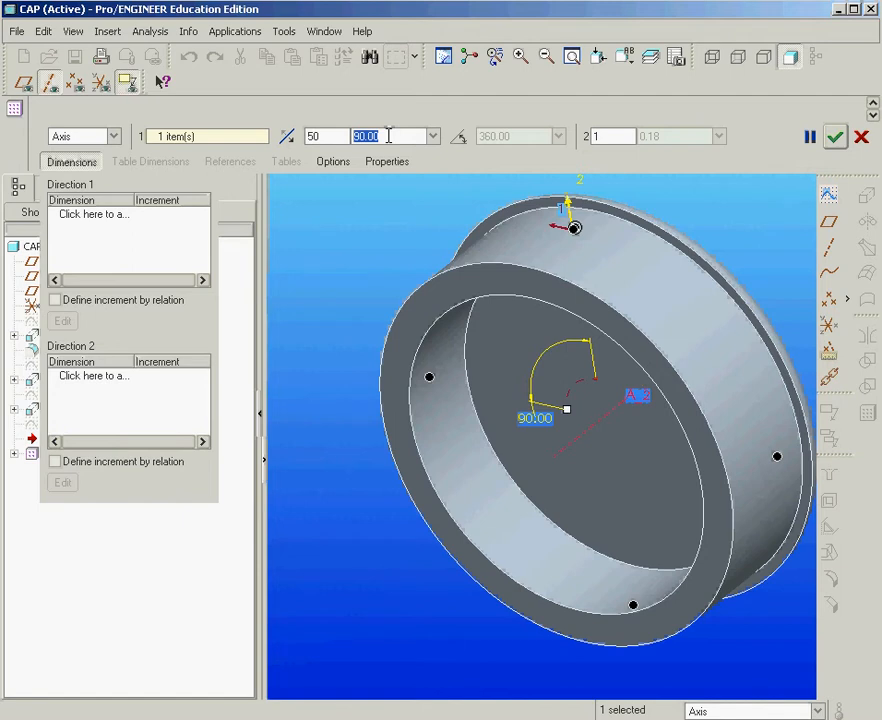
{"action": "type", "text": "360/50"}
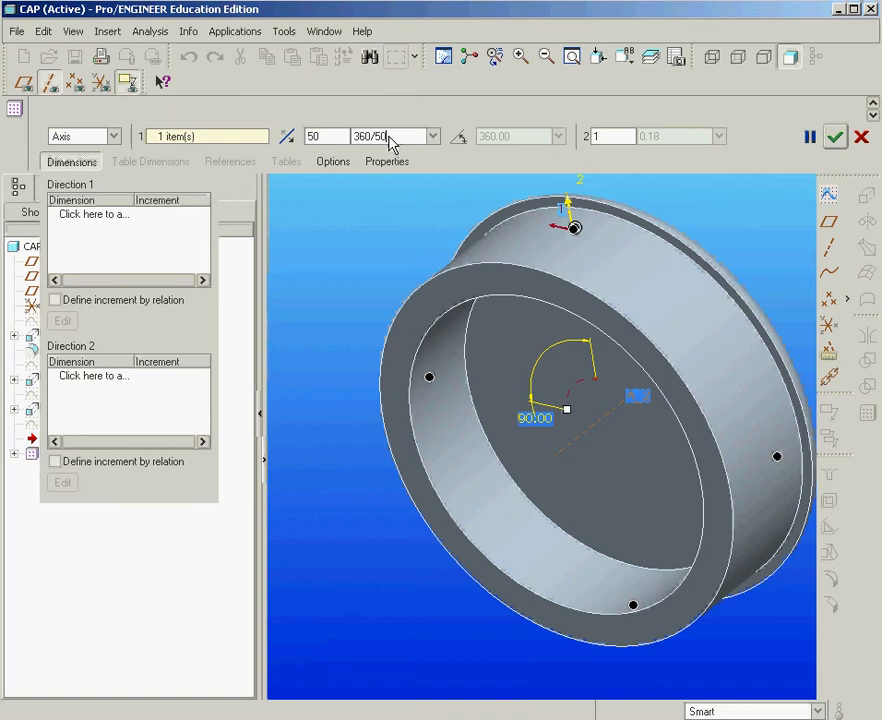
{"action": "key", "text": "Return"}
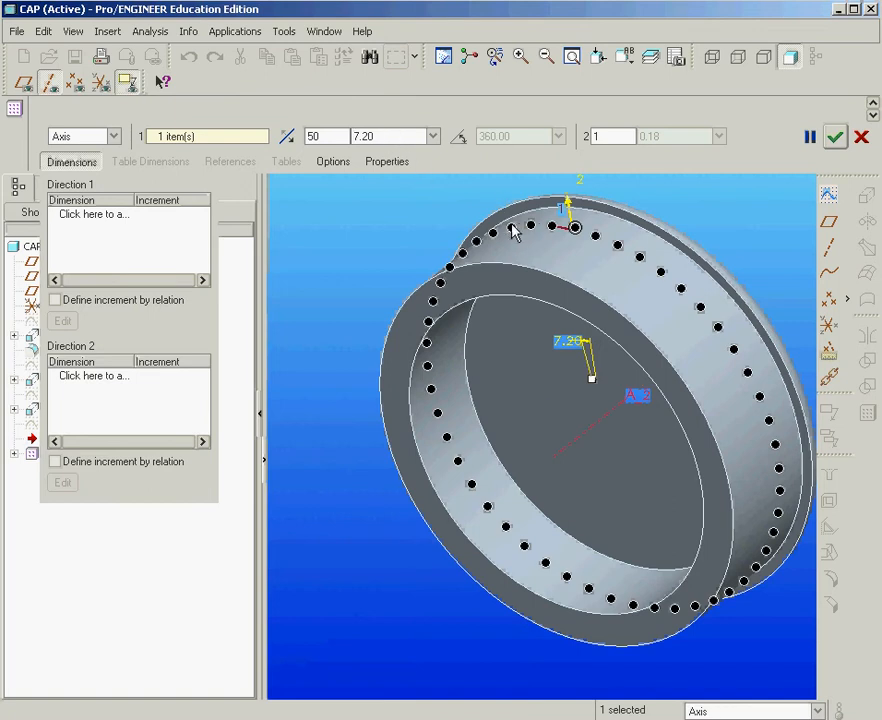
{"action": "left_click", "coordinate": [836, 140]}
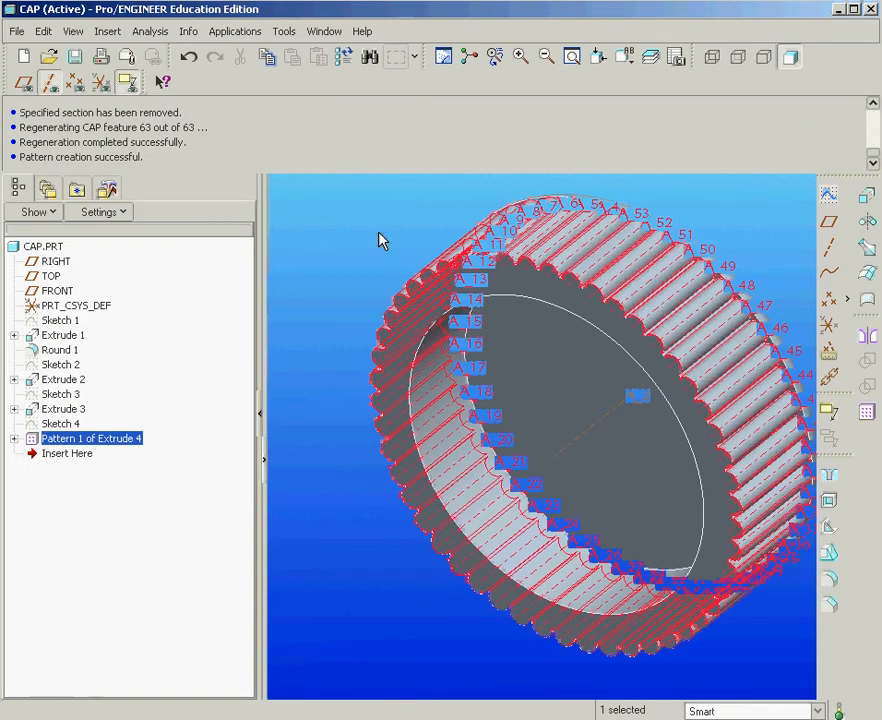
- Deselect the rib pattern and hide the datum axes
{"action": "left_click", "coordinate": [378, 238]}
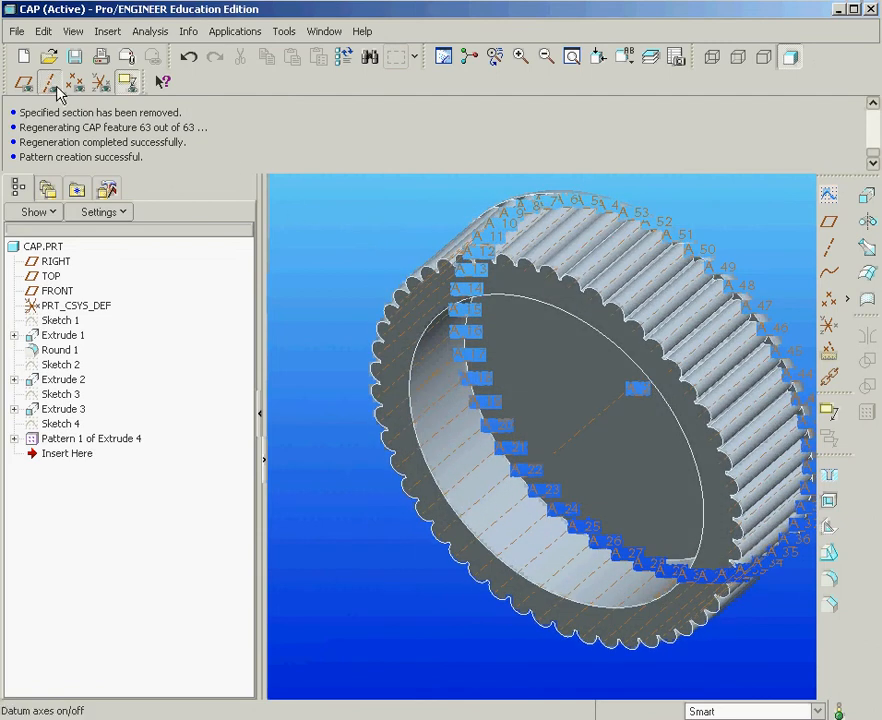
{"action": "left_click", "coordinate": [55, 87]}
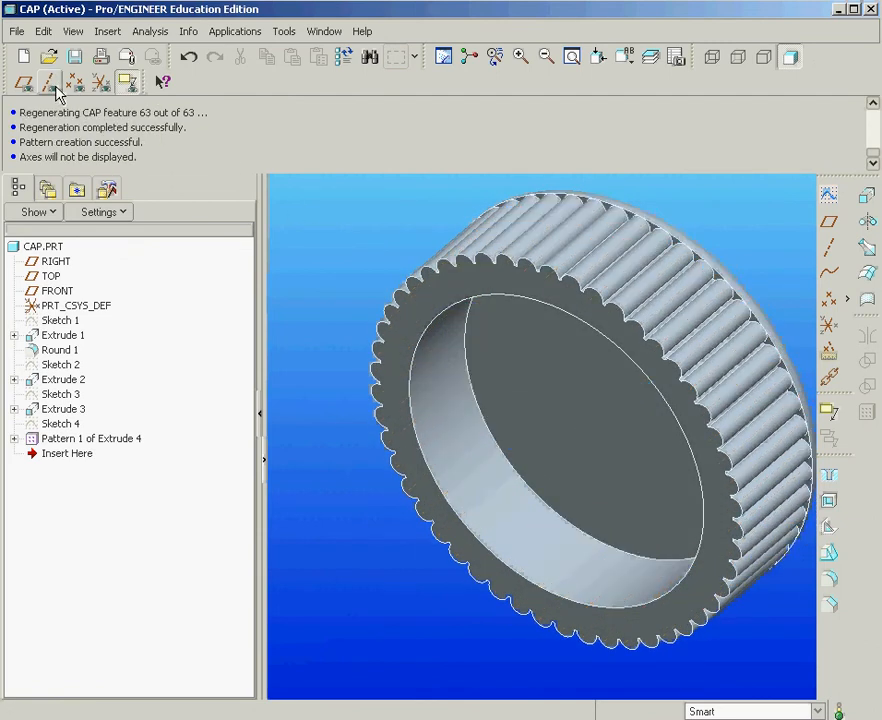
{"action": "mouse_move", "coordinate": [396, 246]}
{"action": "middle_mouse_down"}
{"action": "mouse_move", "coordinate": [374, 303]}
{"action": "mouse_move", "coordinate": [392, 242]}
{"action": "middle_mouse_up"}
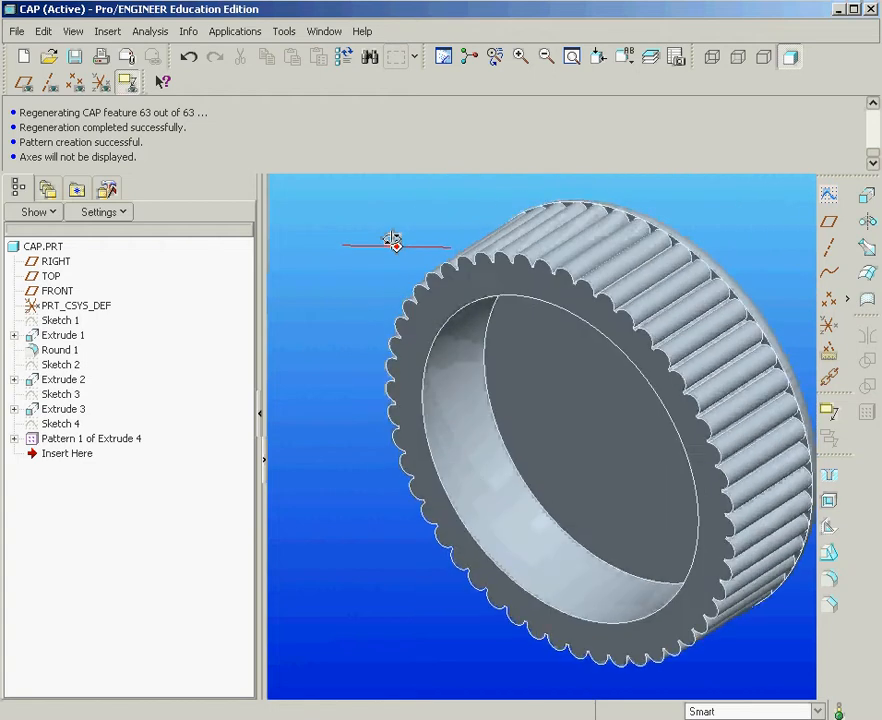
{"action": "scroll", "coordinate": [476, 337], "scroll_direction": "up", "scroll_amount": 2}
{"action": "scroll", "coordinate": [562, 346], "scroll_direction": "down", "scroll_amount": 1}
{"action": "middle_click_drag", "start_coordinate": [562, 352], "coordinate": [540, 345]}
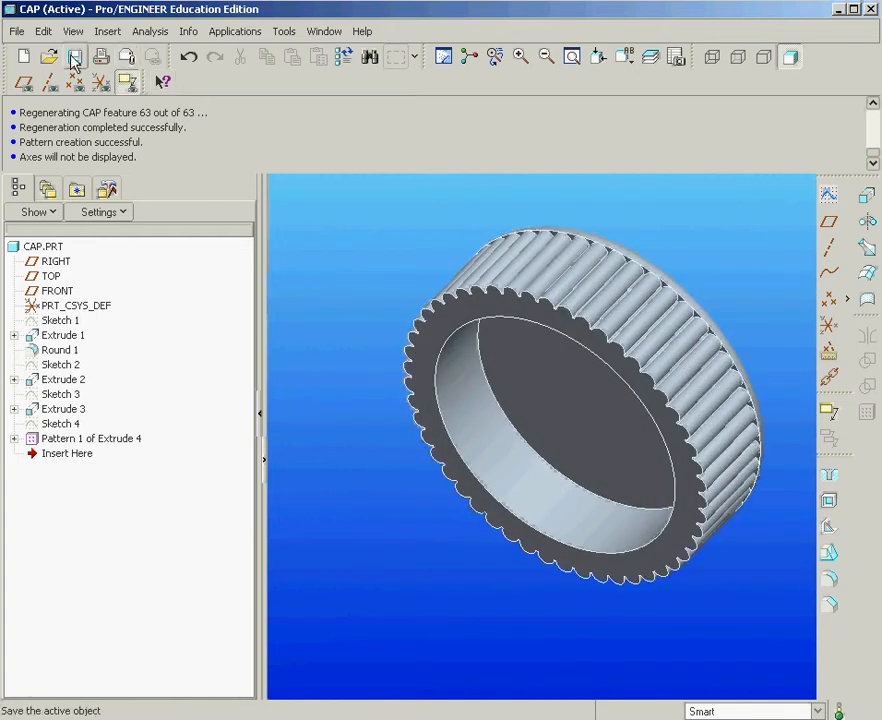
- Create a new design assembly named MED_BOTTLE from the default template and narrow the model tree to enlarge the graphics area
{"action": "left_click", "coordinate": [16, 34]}
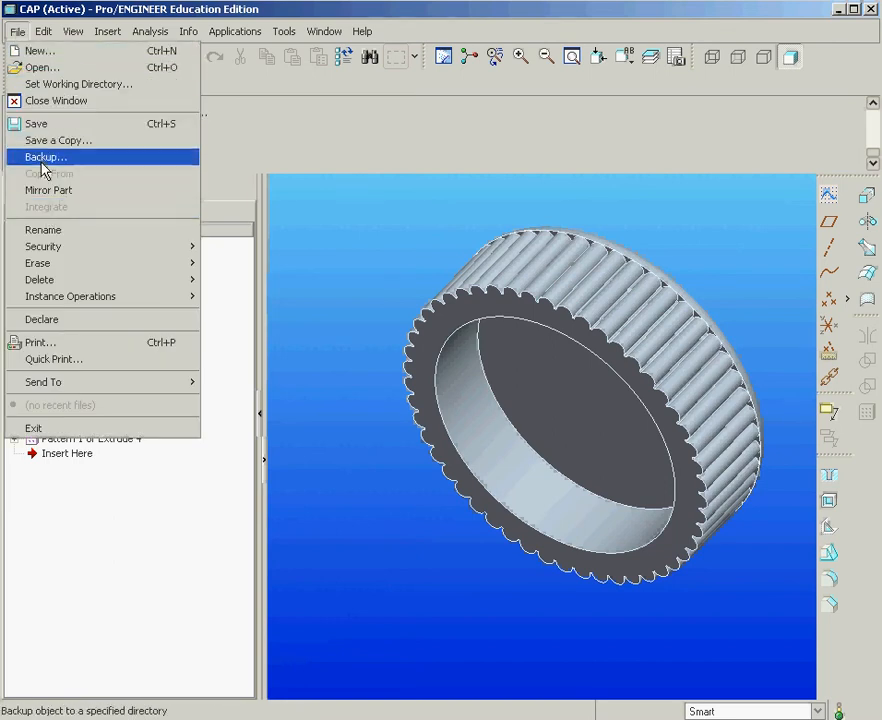
{"action": "left_click", "coordinate": [35, 51]}
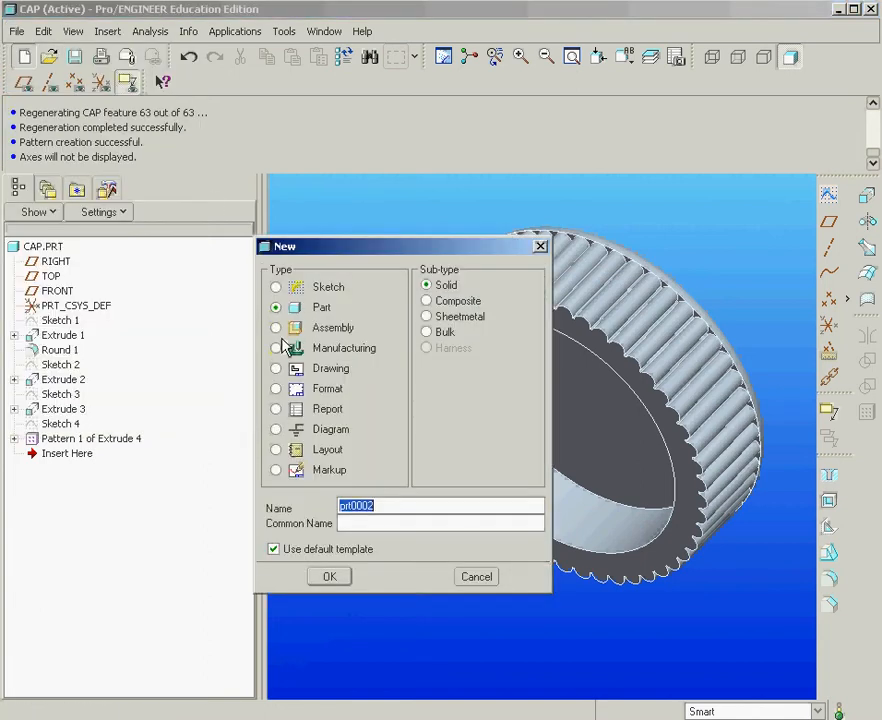
{"action": "left_click", "coordinate": [276, 328]}
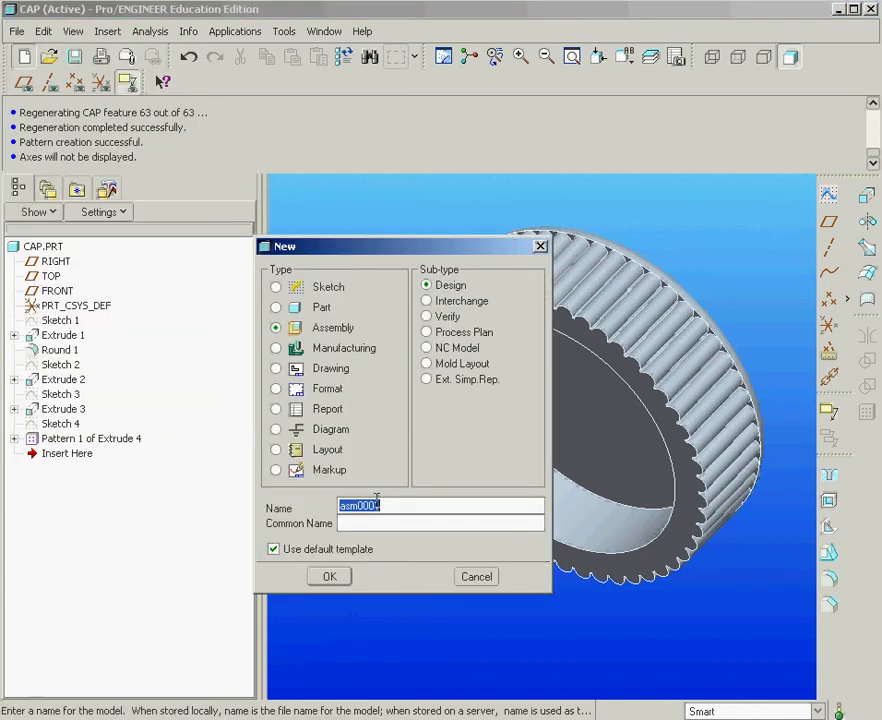
{"action": "type", "text": "MED_BOTTLE"}
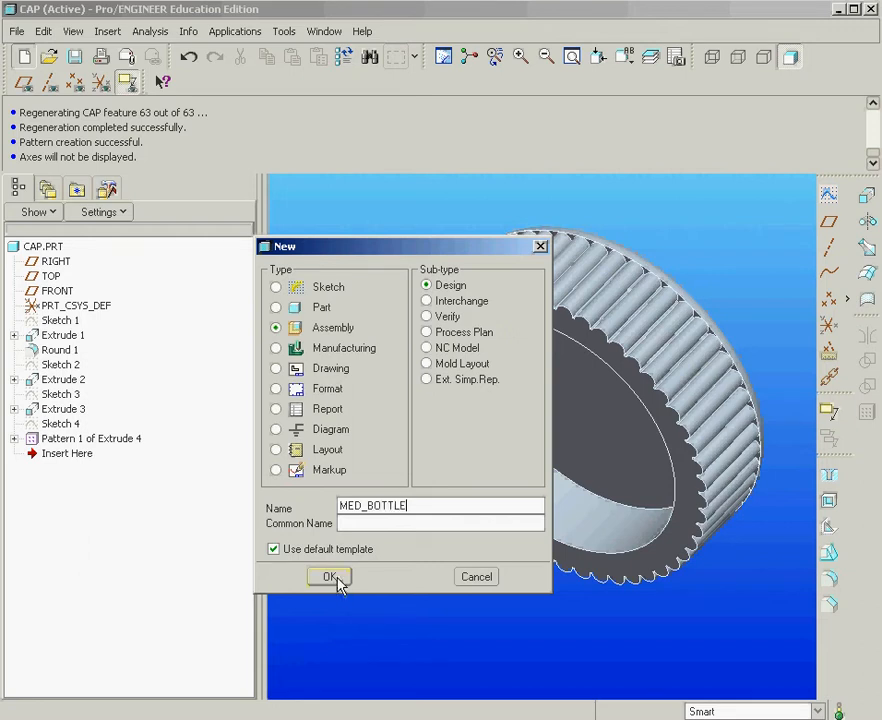
{"action": "left_click", "coordinate": [336, 578]}
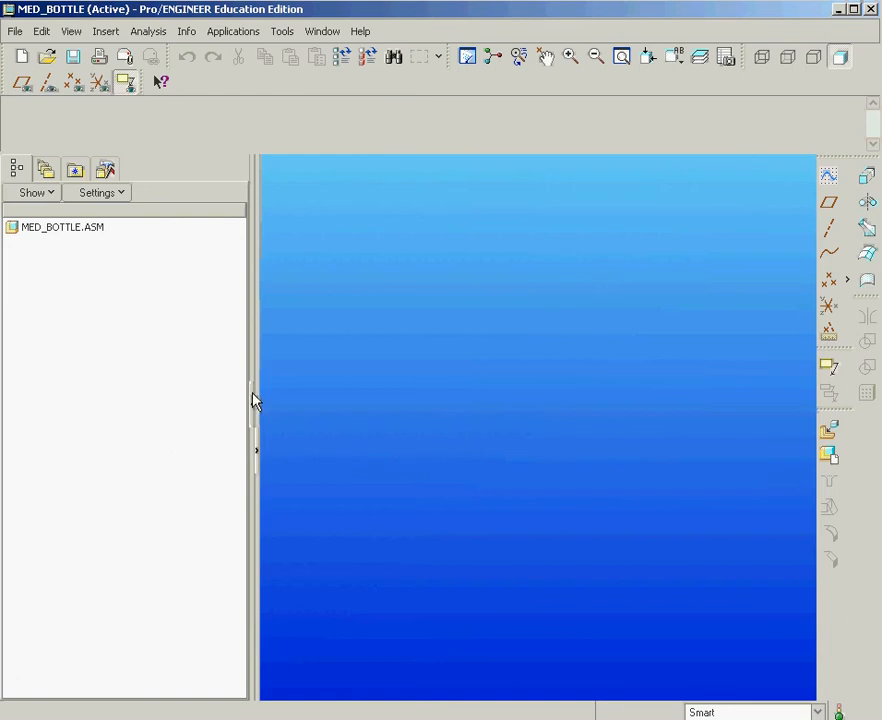
{"action": "left_click_drag", "start_coordinate": [250, 360], "coordinate": [197, 358]}
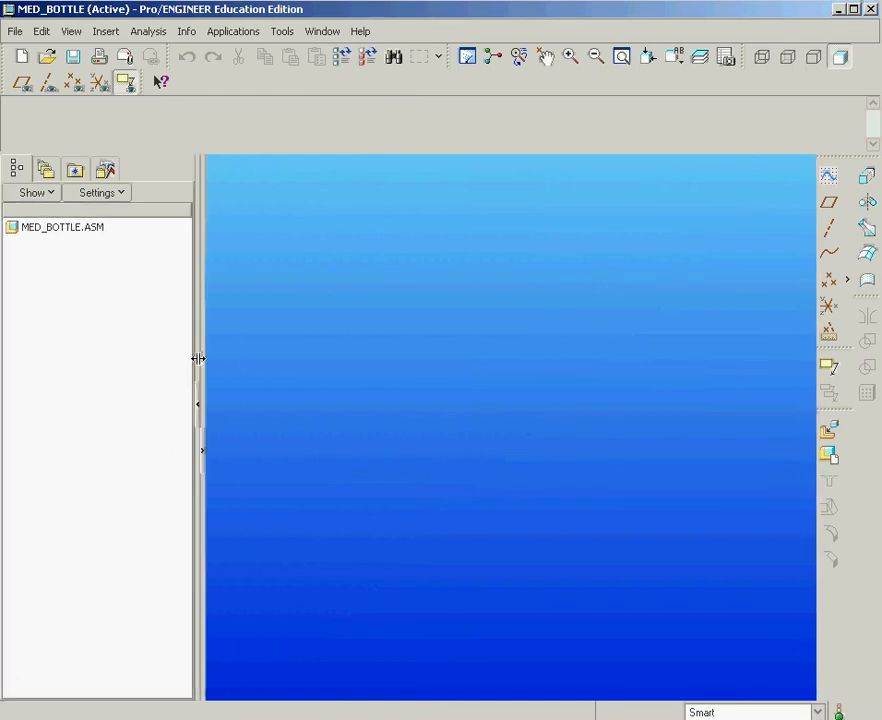
{"action": "left_click", "coordinate": [830, 434]}
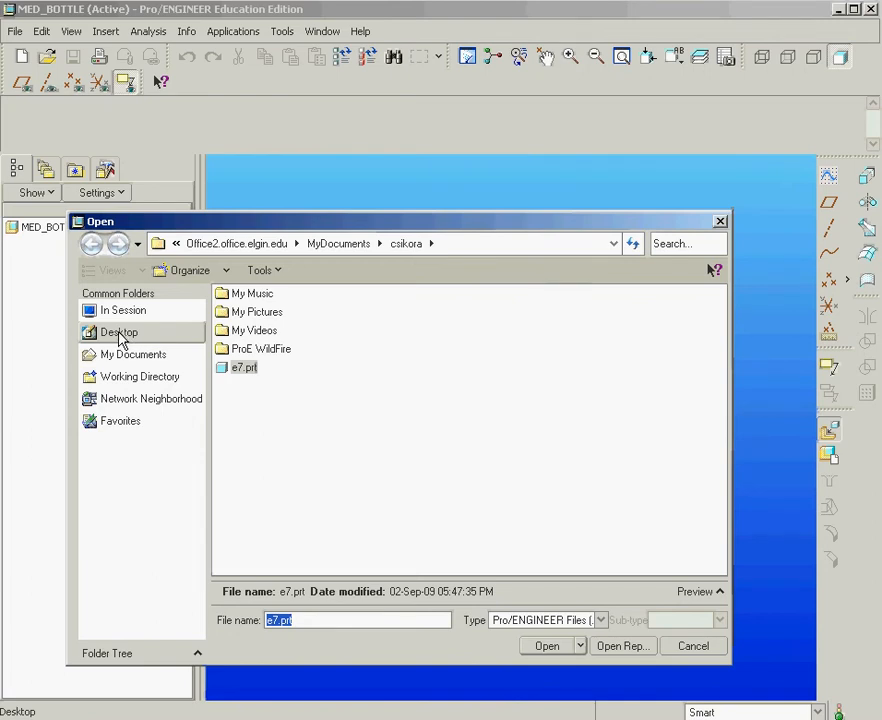
{"action": "left_click", "coordinate": [120, 335]}
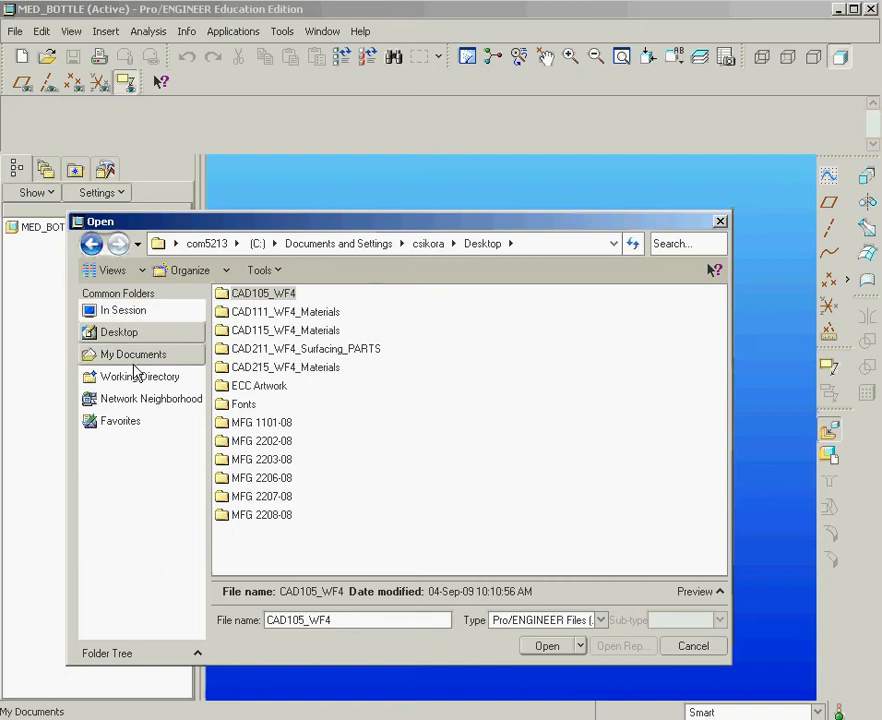
{"action": "left_click", "coordinate": [136, 362]}
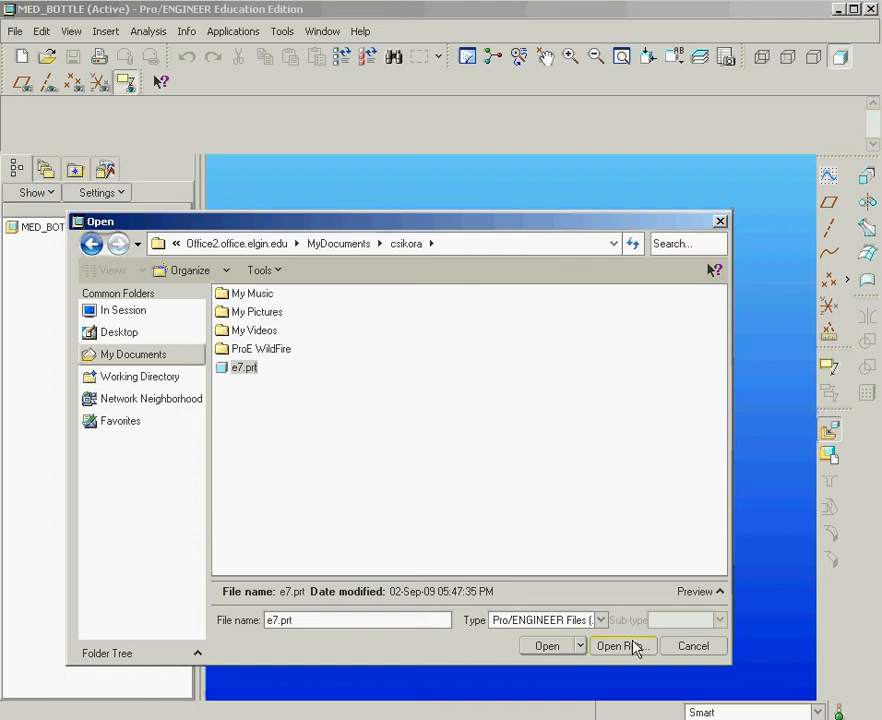
{"action": "left_click", "coordinate": [692, 647]}
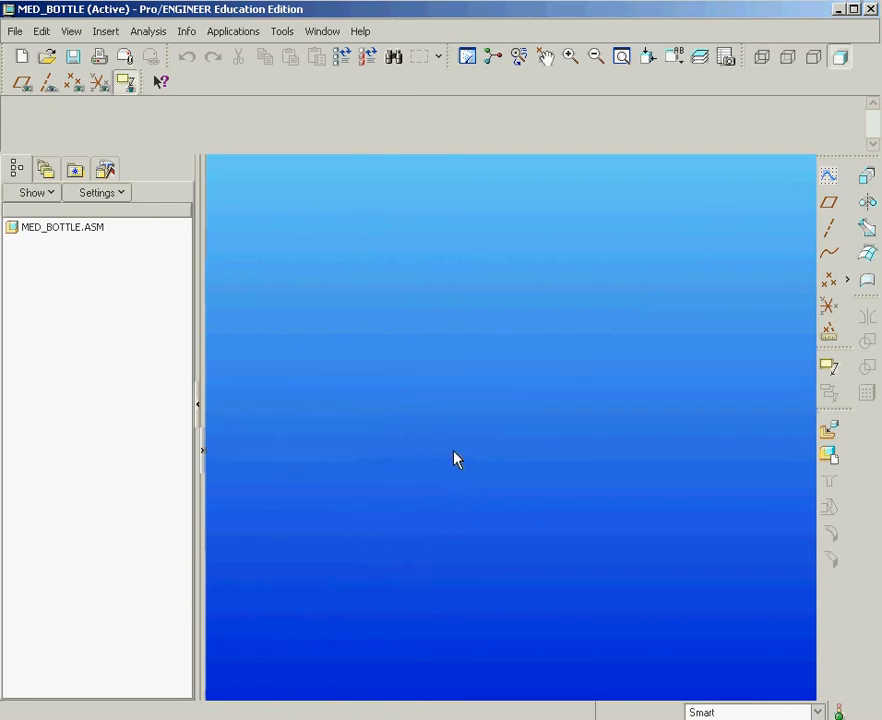
- Switch to the BOTTLE part and save a copy of it on the Desktop as BOTTLE2
{"action": "left_click", "coordinate": [322, 36]}
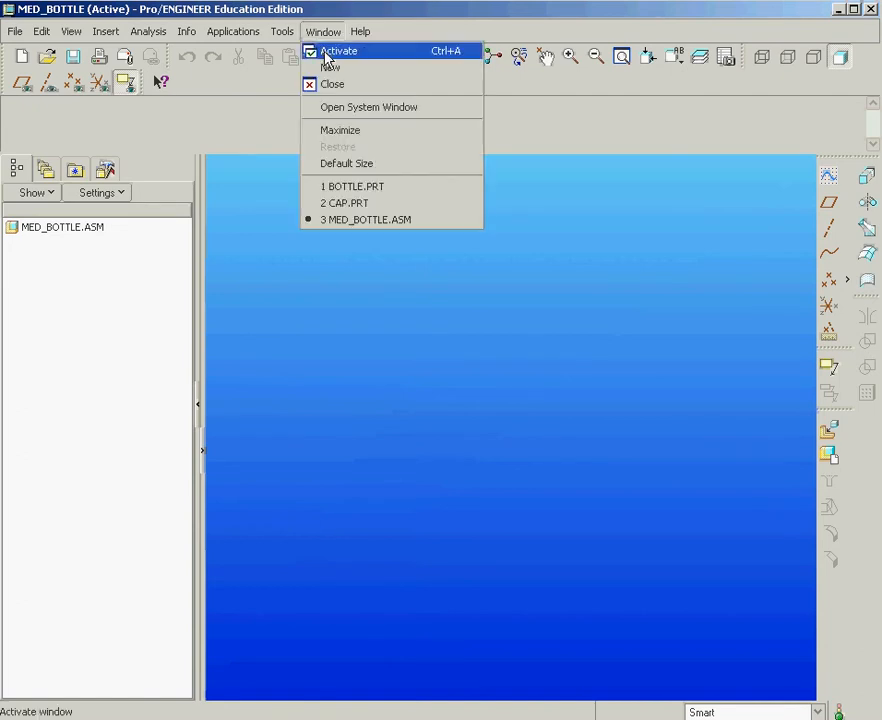
{"action": "left_click", "coordinate": [354, 188]}
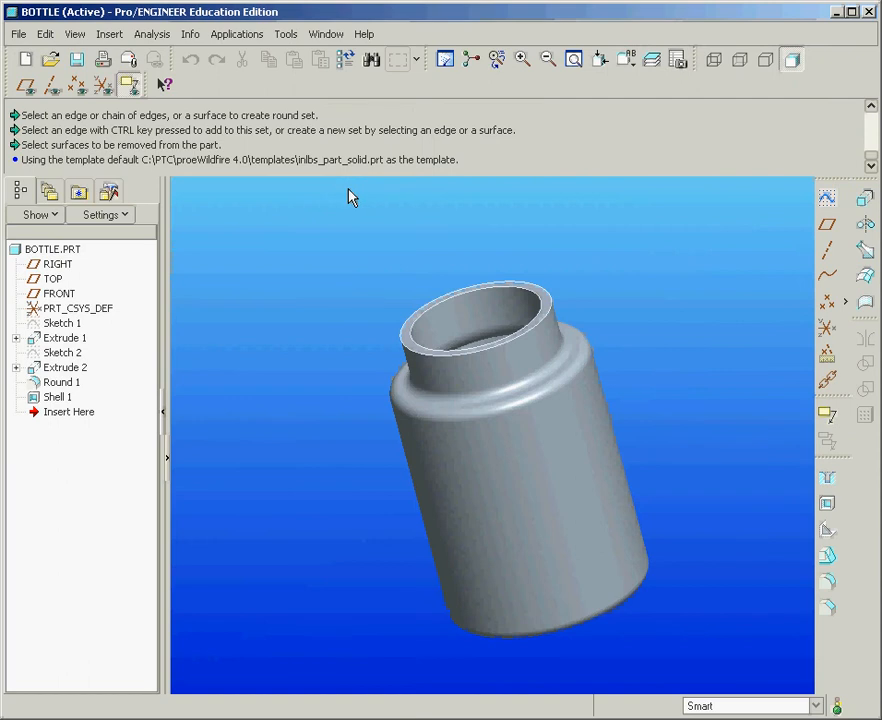
{"action": "left_click", "coordinate": [18, 34]}
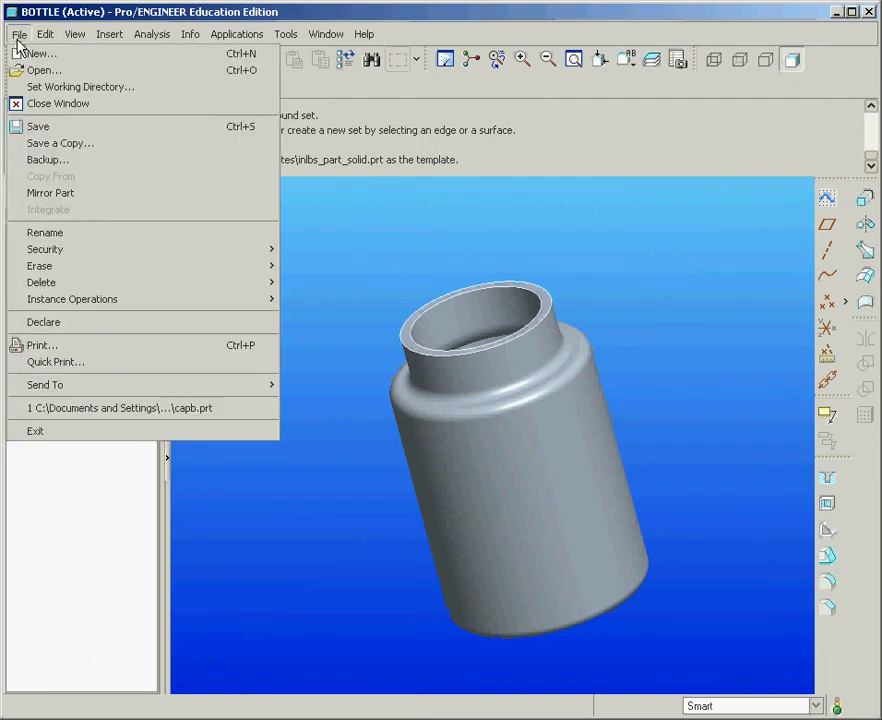
{"action": "left_click", "coordinate": [55, 145]}
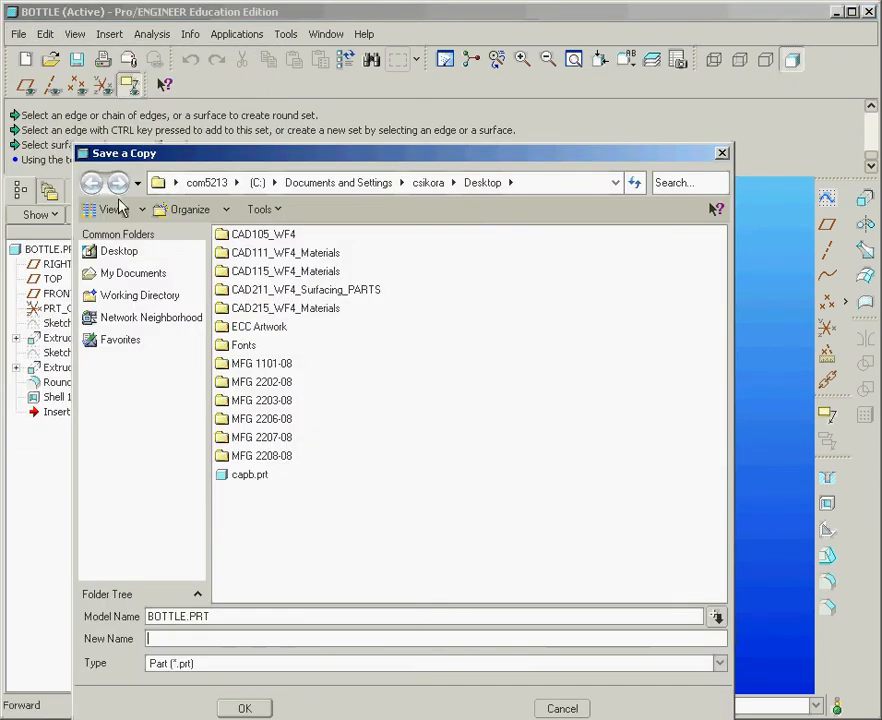
{"action": "left_click", "coordinate": [120, 258]}
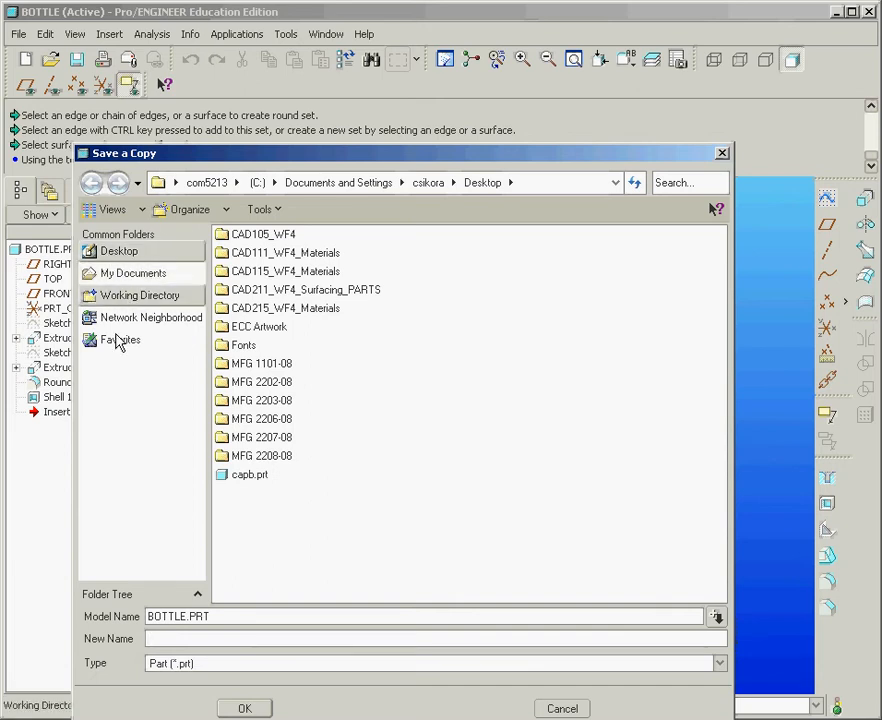
{"action": "left_click", "coordinate": [156, 641]}
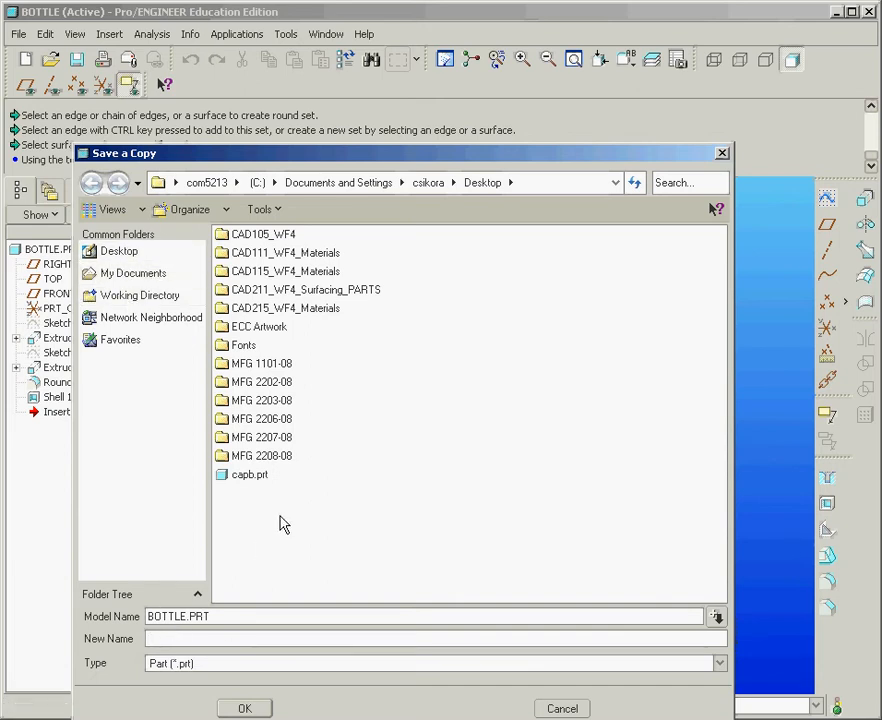
{"action": "type", "text": "BOTTLE2"}
{"action": "left_click", "coordinate": [246, 709]}
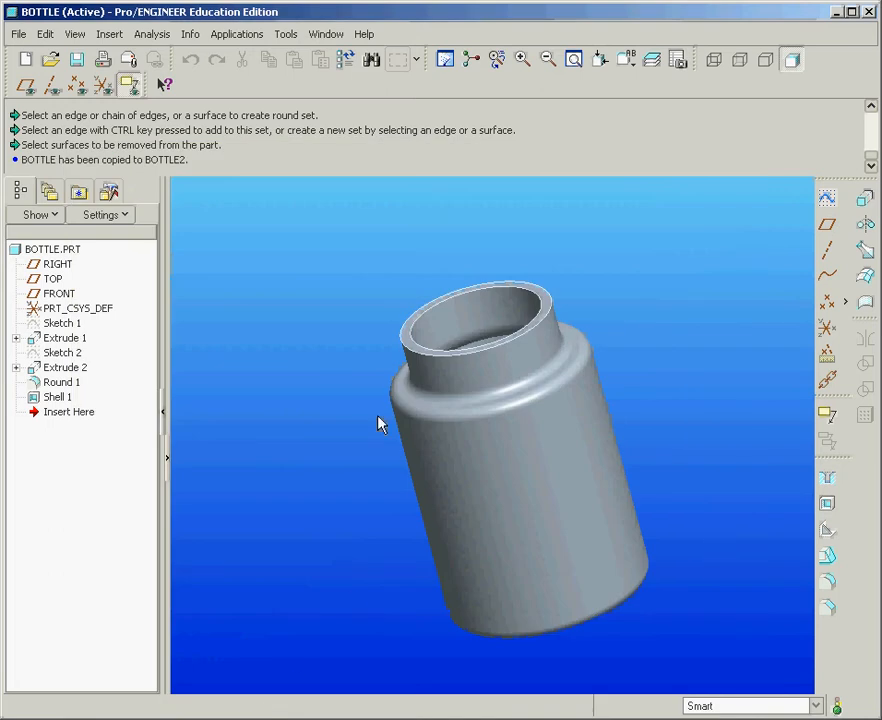
{"action": "left_click", "coordinate": [325, 36]}
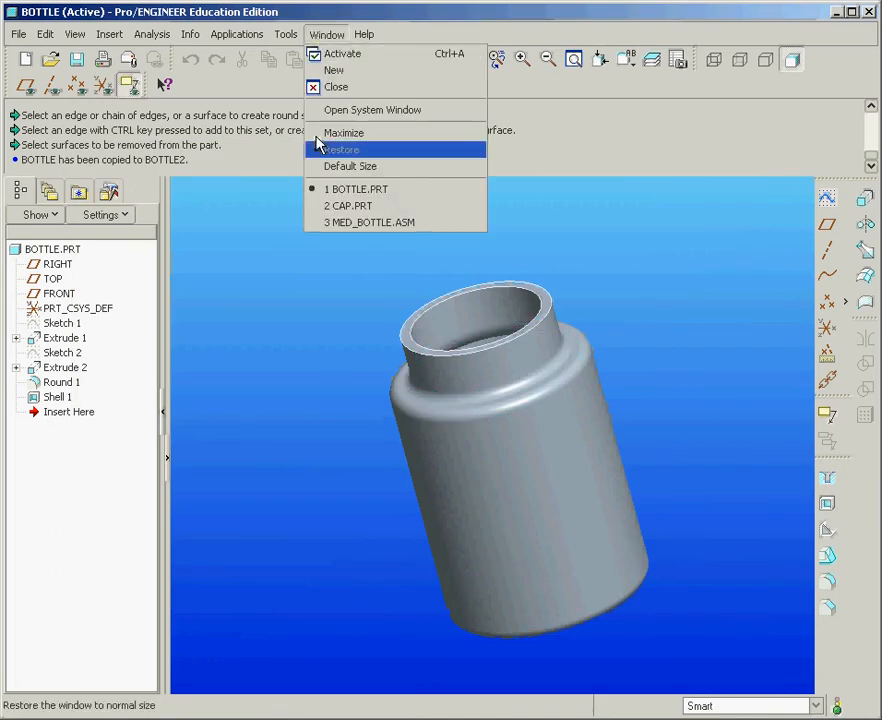
{"action": "left_click", "coordinate": [340, 206]}
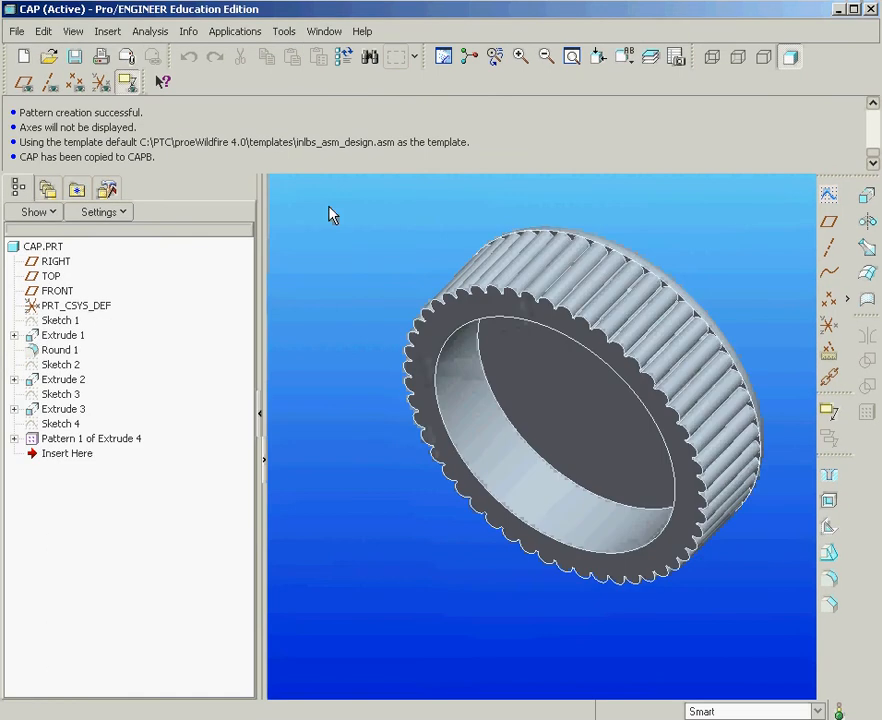
{"action": "left_click", "coordinate": [17, 34]}
{"action": "left_click", "coordinate": [529, 117]}
- Return to the MED_BOTTLE assembly and place bottle2.prt as its first component with a Fix constraint
{"action": "left_click", "coordinate": [327, 33]}
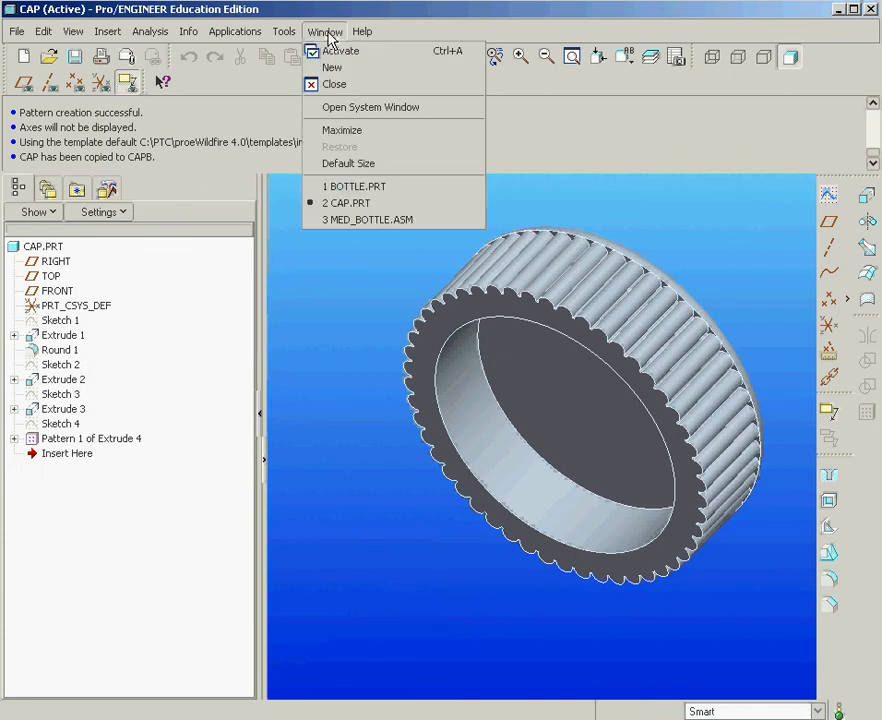
{"action": "left_click", "coordinate": [343, 221]}
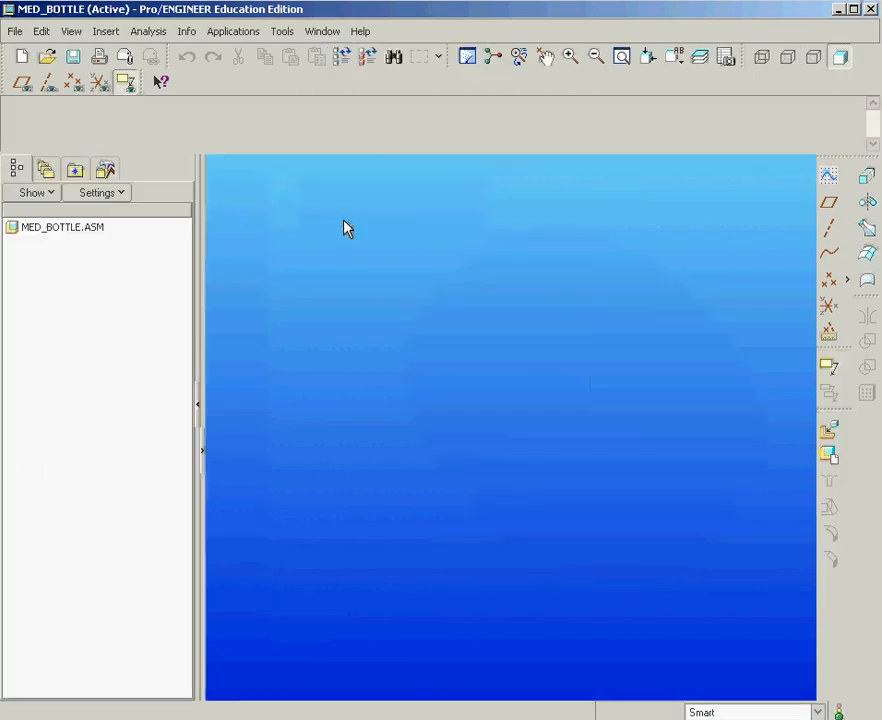
{"action": "left_click", "coordinate": [830, 436]}
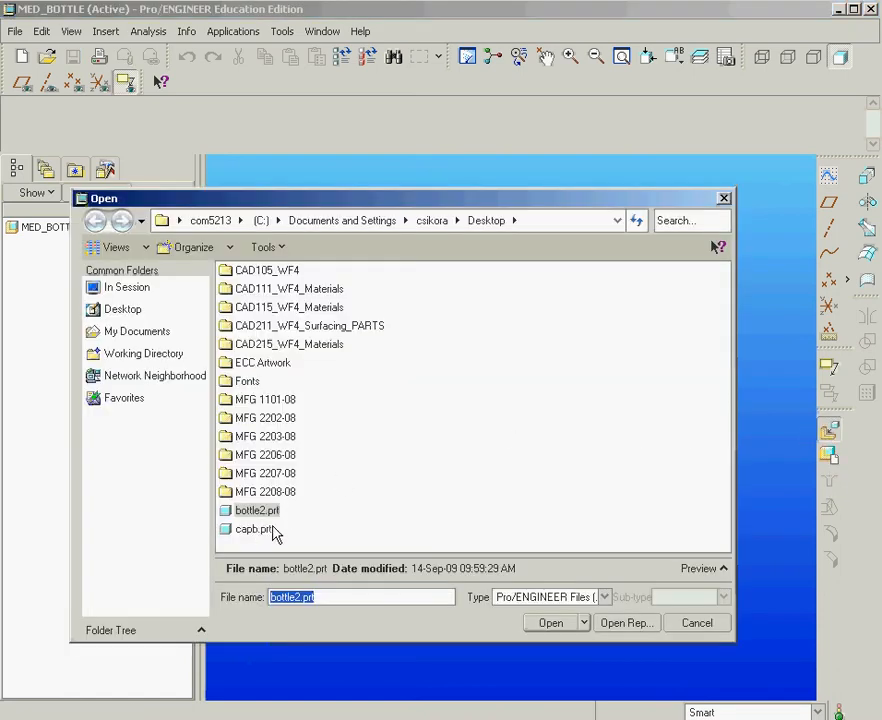
{"action": "left_click", "coordinate": [234, 511]}
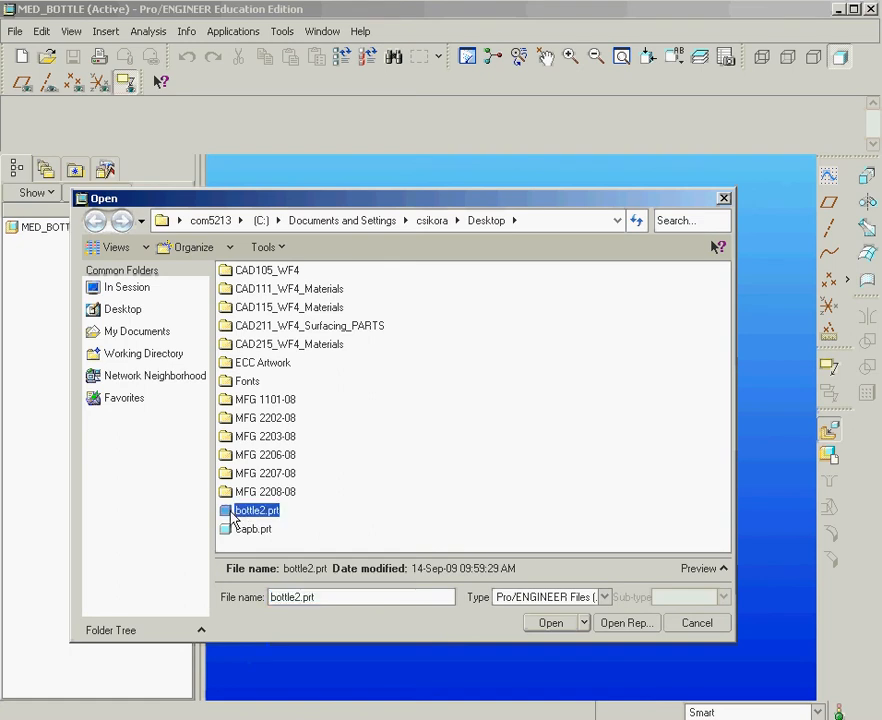
{"action": "left_click", "coordinate": [550, 623]}
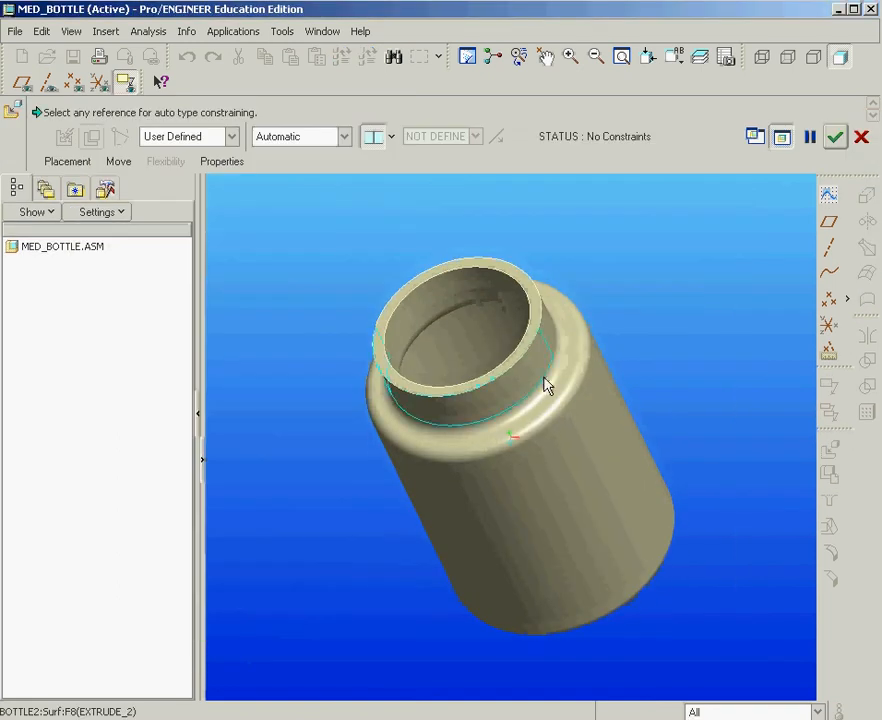
{"action": "left_click", "coordinate": [344, 137]}
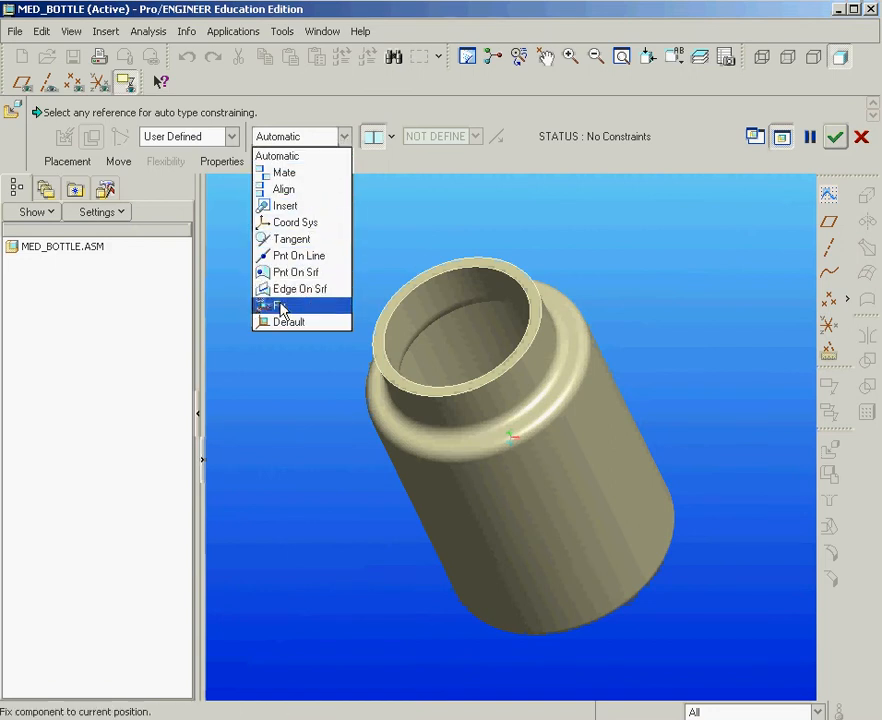
{"action": "left_click", "coordinate": [278, 313]}
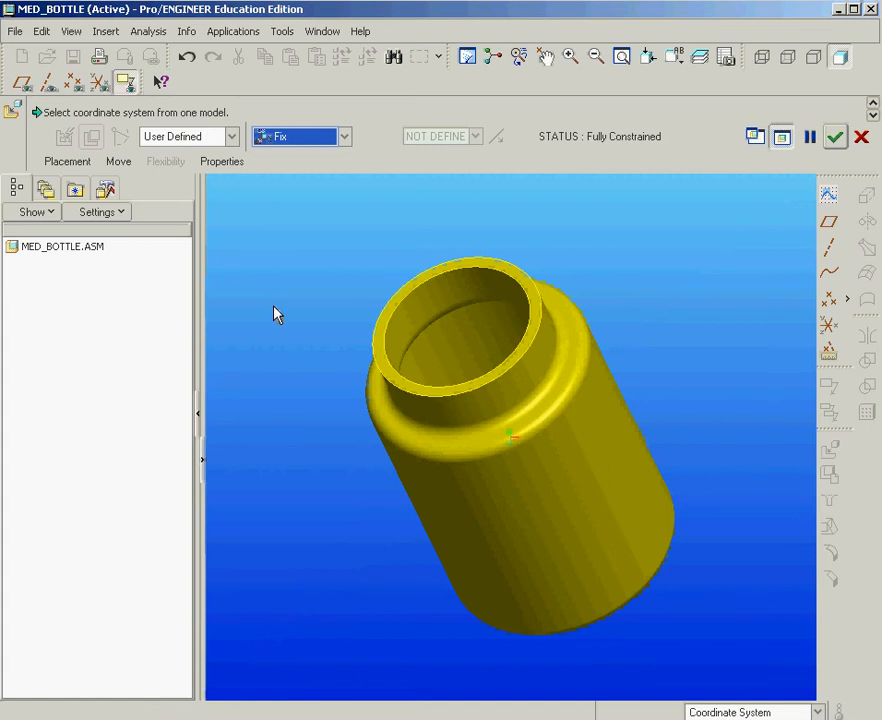
{"action": "left_click", "coordinate": [834, 137]}
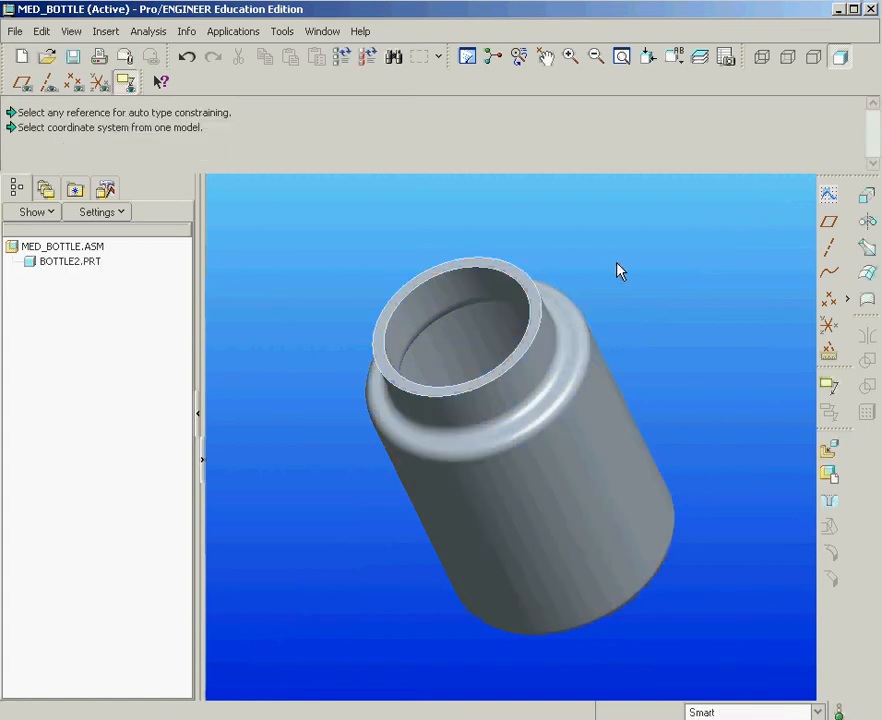
- Bring capb.prt from the Desktop into the assembly as the second component
{"action": "left_click", "coordinate": [831, 453]}
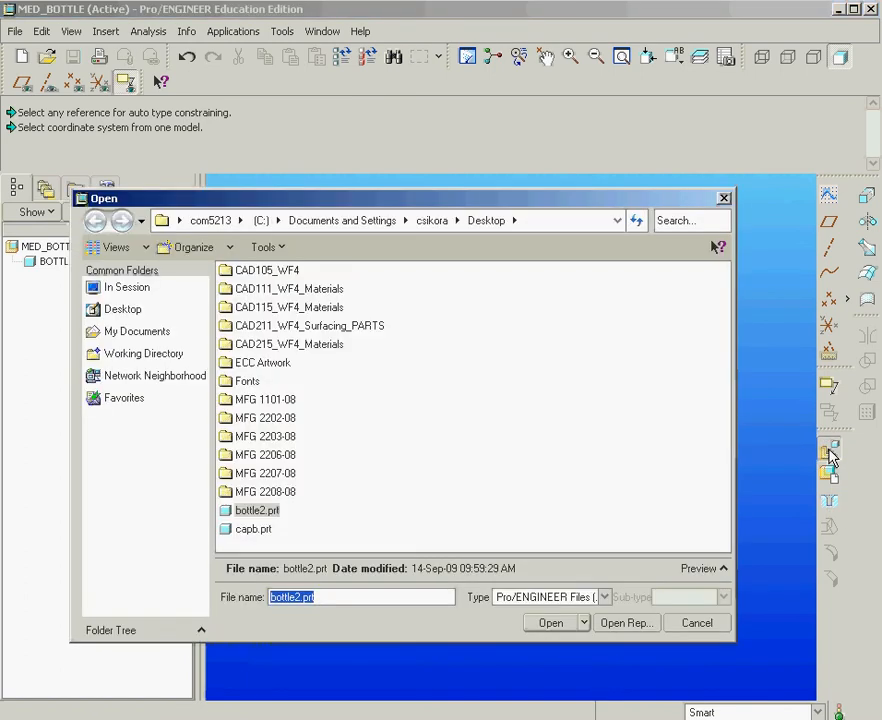
{"action": "left_click", "coordinate": [255, 530]}
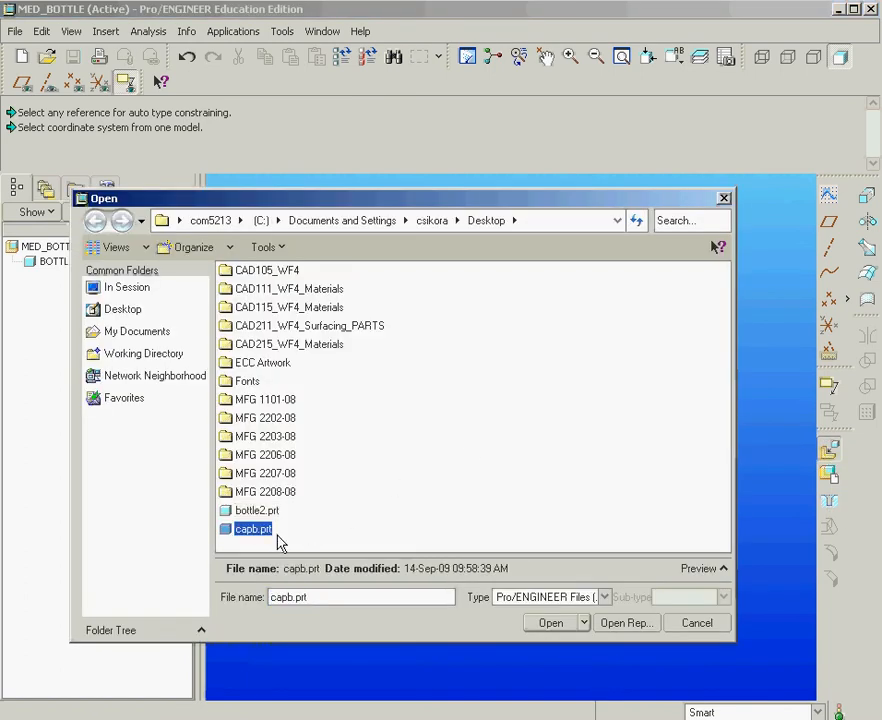
{"action": "left_click", "coordinate": [551, 623]}
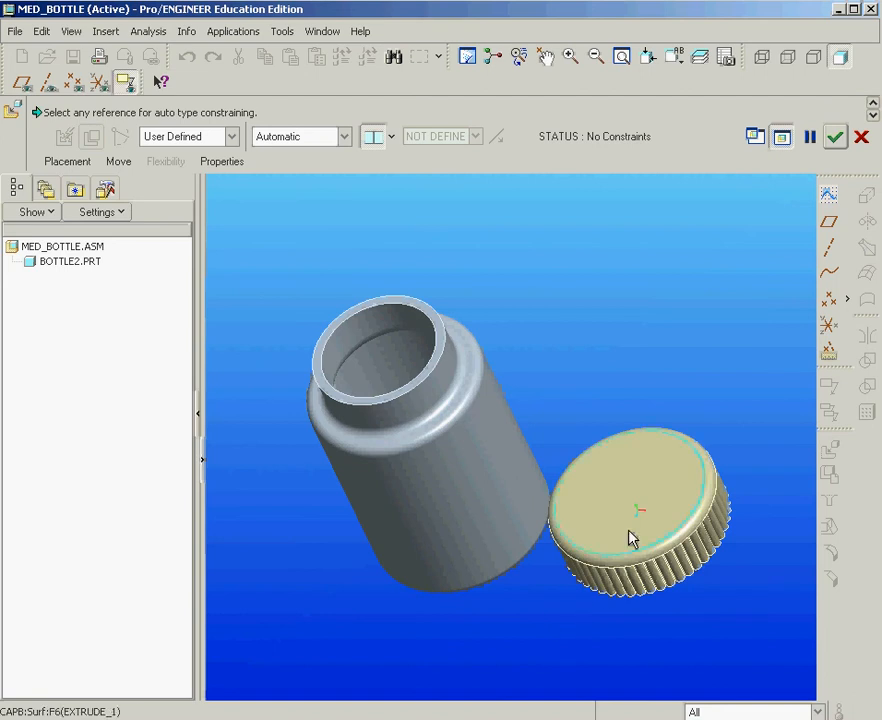
- Mate the flat inner face of the cap with the rim face of the bottle's neck
{"action": "middle_click_drag", "start_coordinate": [521, 405], "coordinate": [514, 260]}
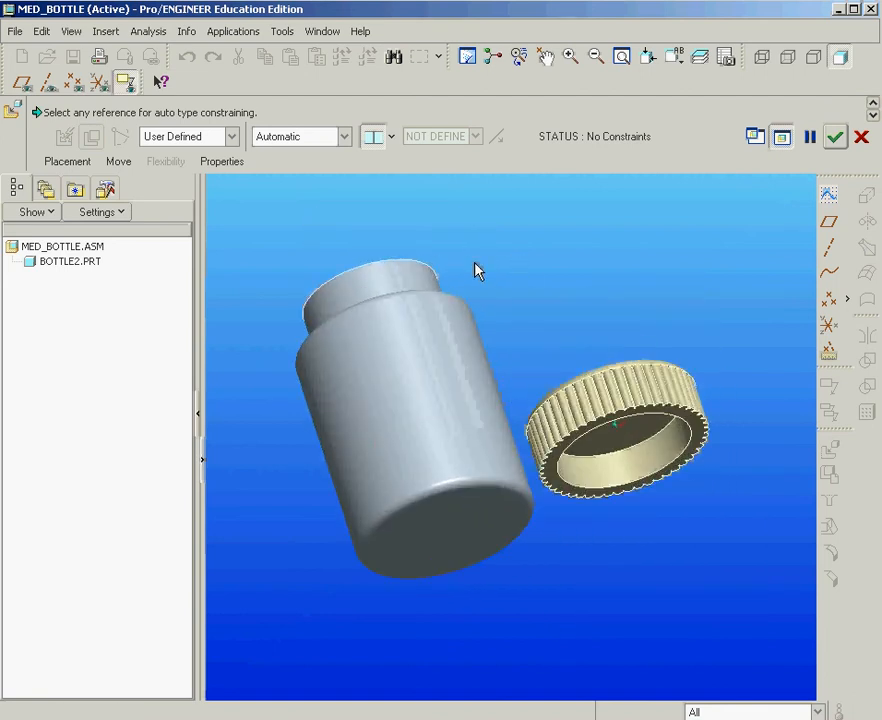
{"action": "left_click", "coordinate": [72, 163]}
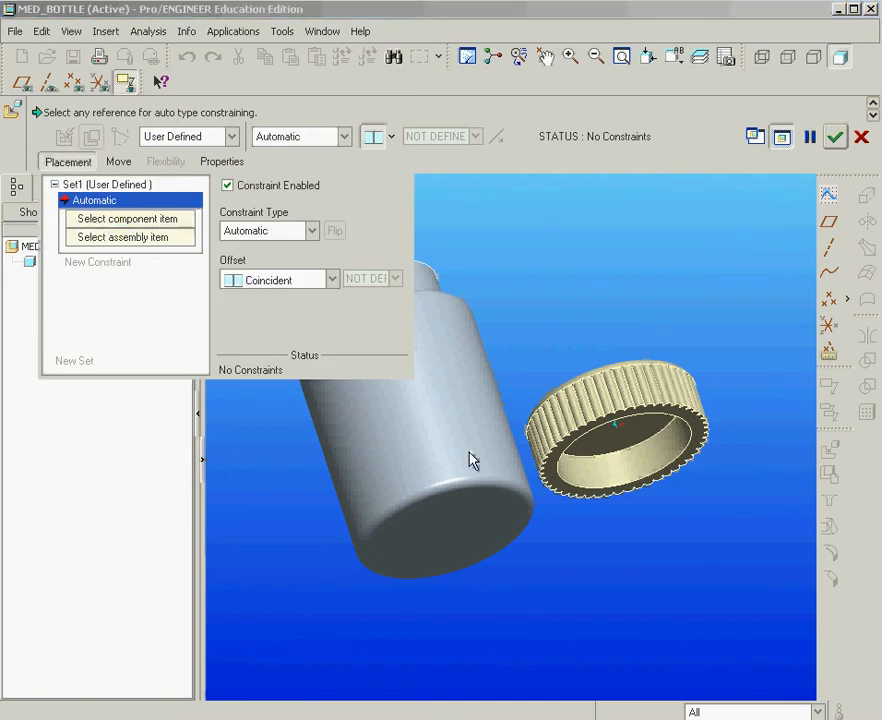
{"action": "left_click", "coordinate": [641, 434]}
{"action": "scroll", "coordinate": [585, 419], "scroll_direction": "up", "scroll_amount": 4}
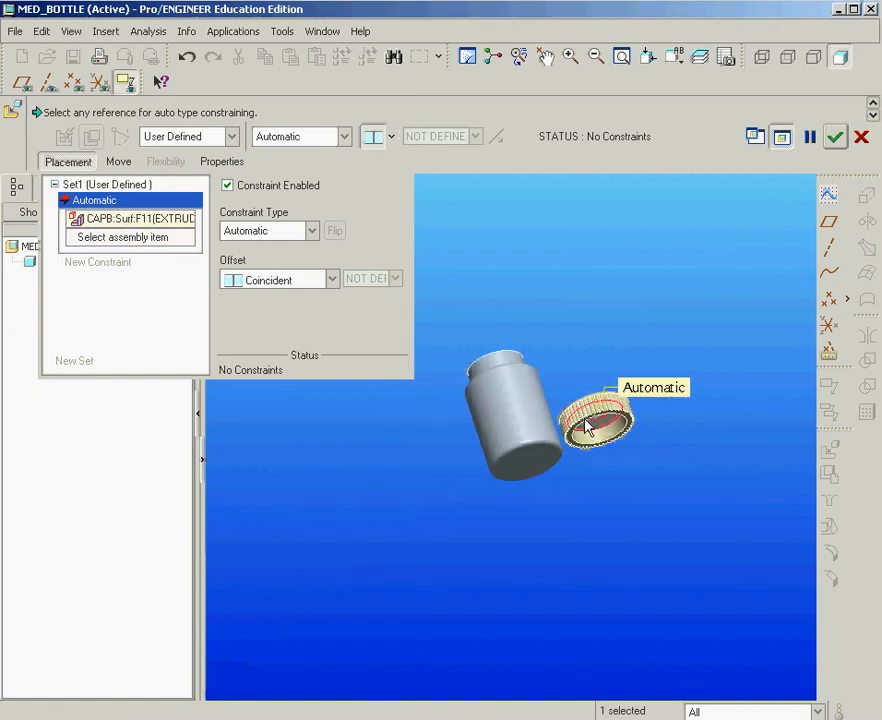
{"action": "scroll", "coordinate": [489, 336], "scroll_direction": "down", "scroll_amount": 3}
{"action": "middle_click_drag", "start_coordinate": [543, 333], "coordinate": [557, 404]}
{"action": "scroll", "coordinate": [535, 319], "scroll_direction": "down", "scroll_amount": 3}
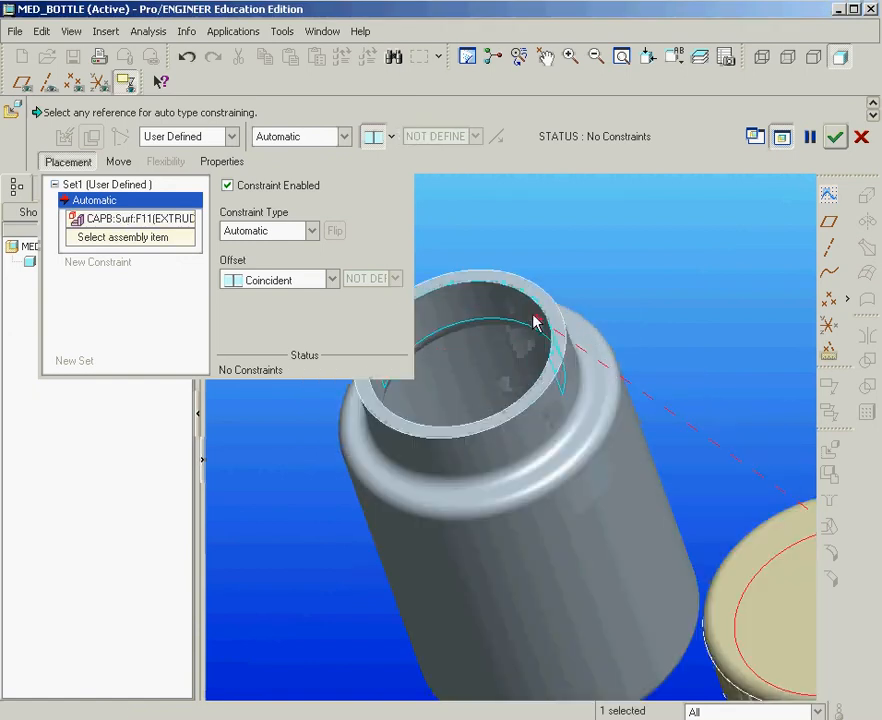
{"action": "left_click", "coordinate": [560, 336]}
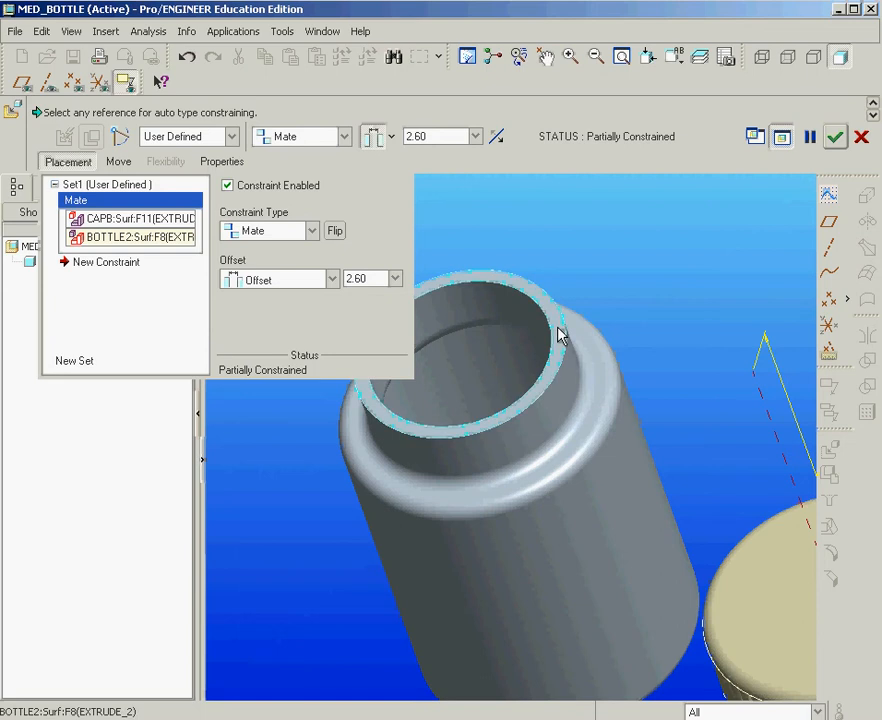
- Set the offset of the mate between the cap and the bottle's neck to Coincident
{"action": "middle_click_drag", "start_coordinate": [652, 366], "coordinate": [630, 313]}
{"action": "scroll", "coordinate": [630, 325], "scroll_direction": "up", "scroll_amount": 4}
{"action": "middle_click_drag", "start_coordinate": [718, 440], "coordinate": [738, 398]}
{"action": "scroll", "coordinate": [740, 402], "scroll_direction": "down", "scroll_amount": 2}
{"action": "left_click", "coordinate": [333, 281]}
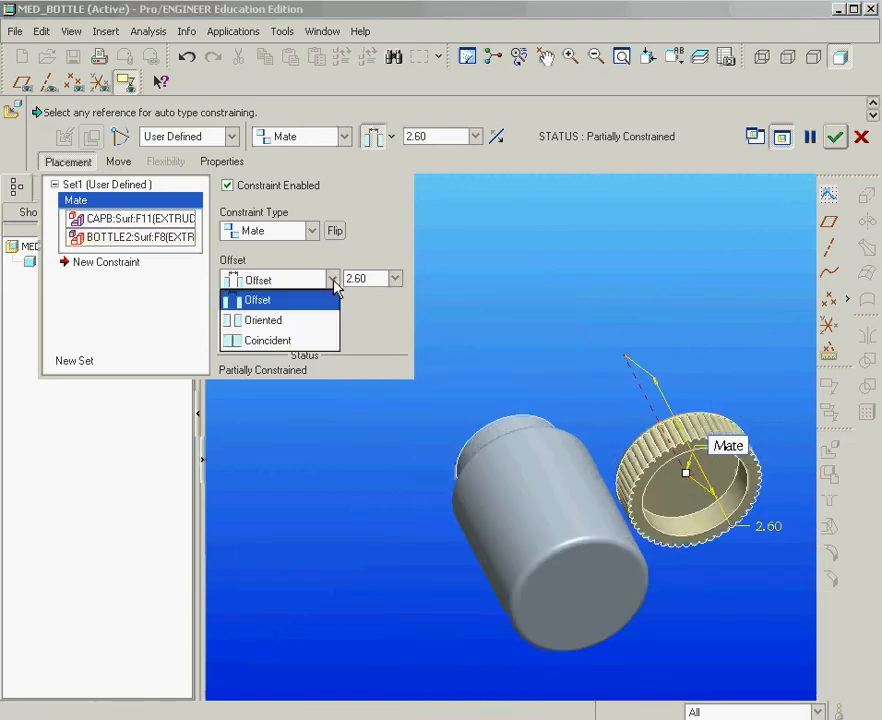
{"action": "left_click", "coordinate": [274, 341]}
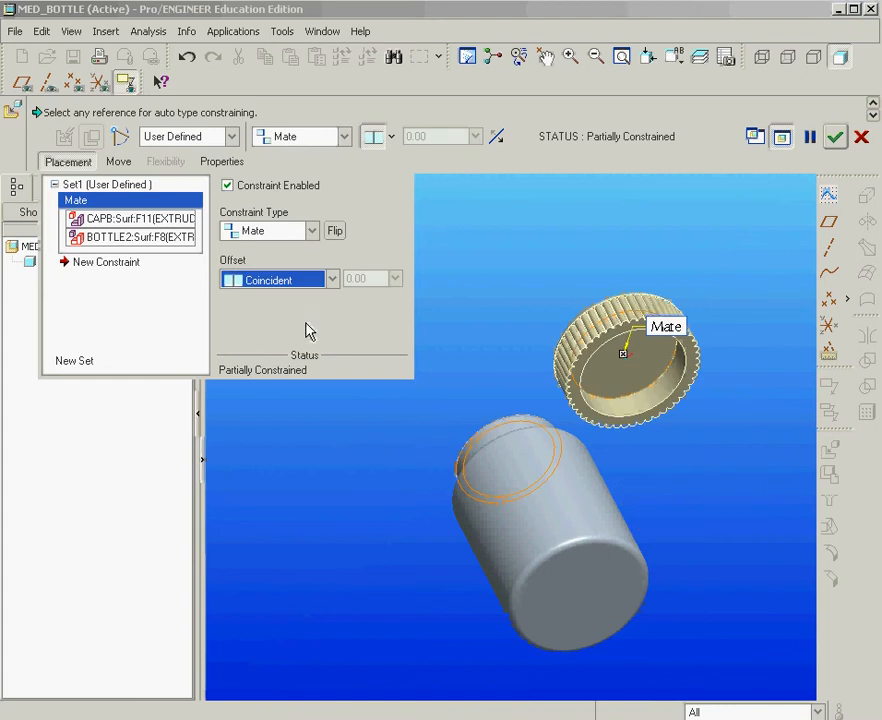
{"action": "mouse_move", "coordinate": [555, 343]}
{"action": "middle_mouse_down"}
{"action": "mouse_move", "coordinate": [575, 388]}
{"action": "mouse_move", "coordinate": [561, 348]}
{"action": "middle_mouse_up"}
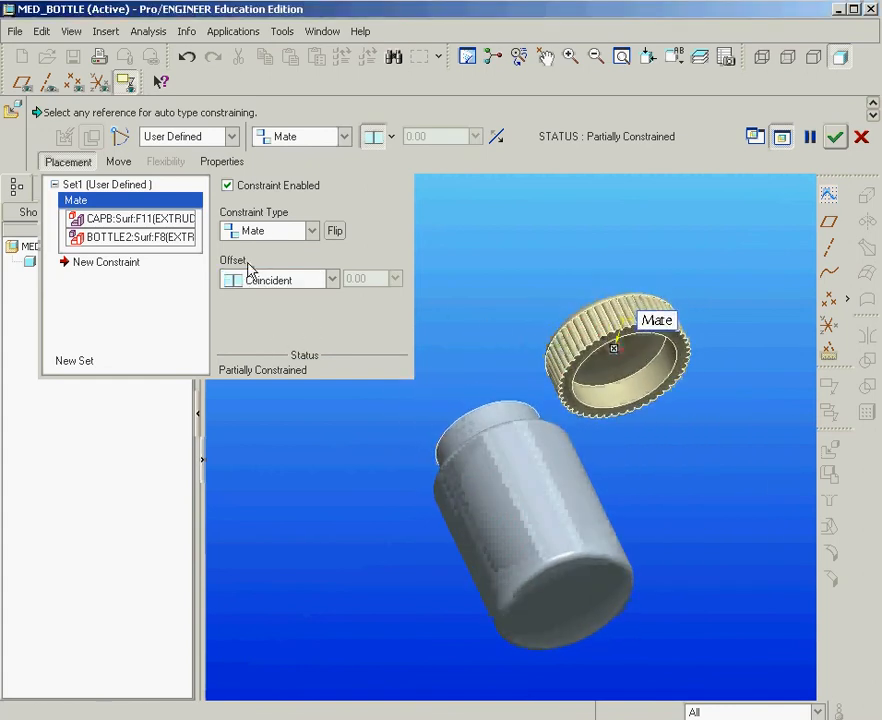
- Add an Insert constraint between the cap's inner cylindrical surface and the outer surface of the bottle's neck, and accept the placement
{"action": "left_click", "coordinate": [72, 265]}
{"action": "left_click", "coordinate": [105, 236]}
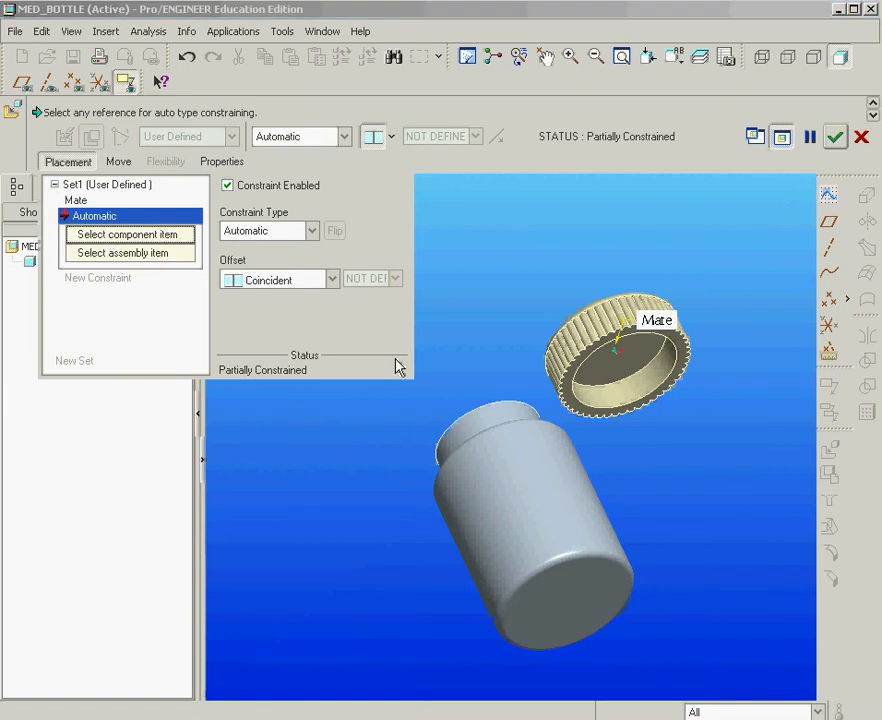
{"action": "left_click", "coordinate": [618, 400]}
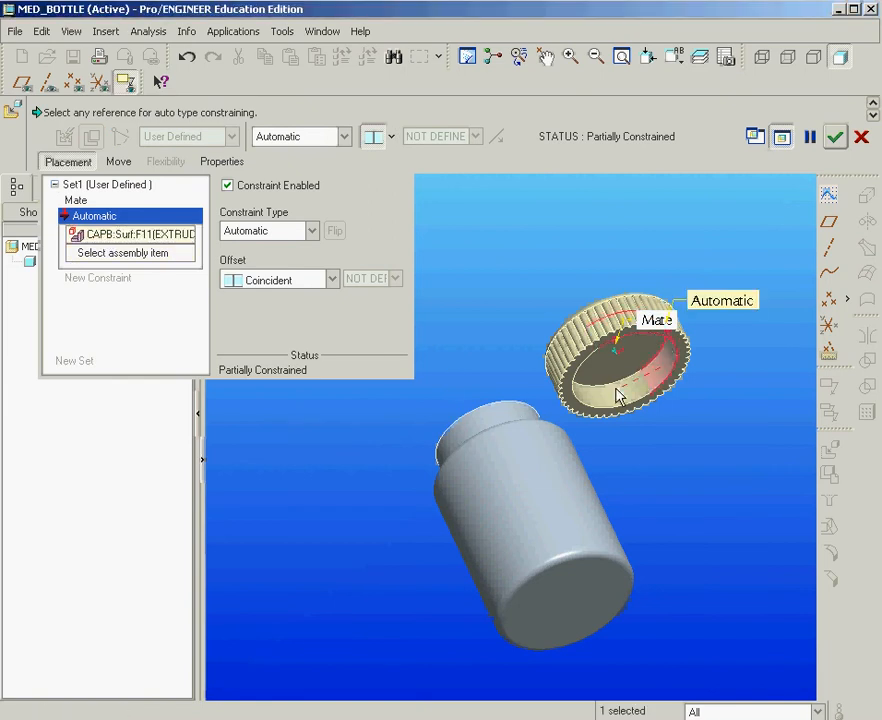
{"action": "middle_click_drag", "start_coordinate": [504, 408], "coordinate": [512, 424]}
{"action": "scroll", "coordinate": [511, 417], "scroll_direction": "down", "scroll_amount": 3}
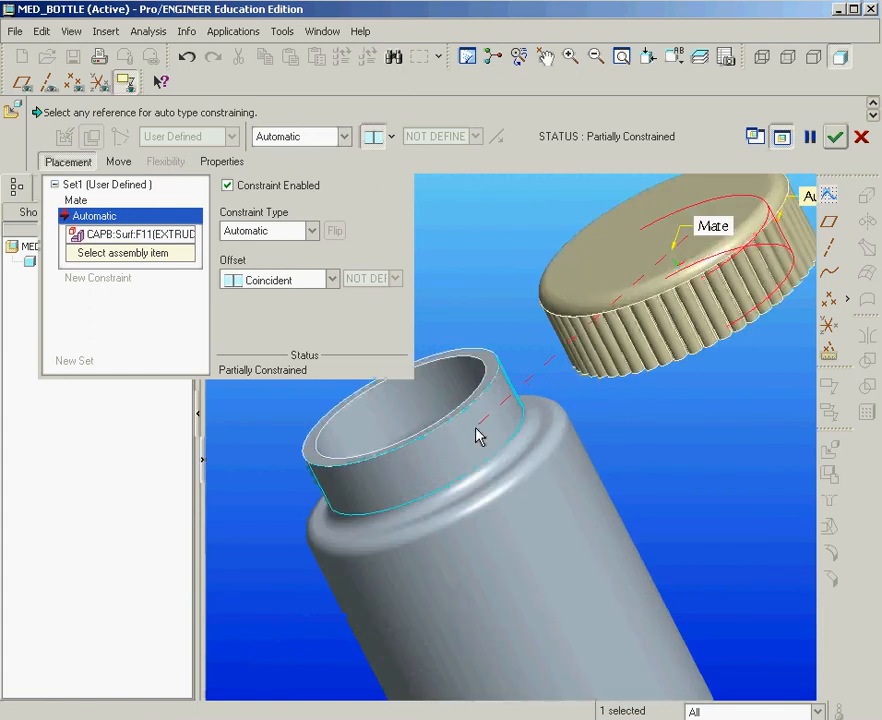
{"action": "left_click", "coordinate": [478, 436]}
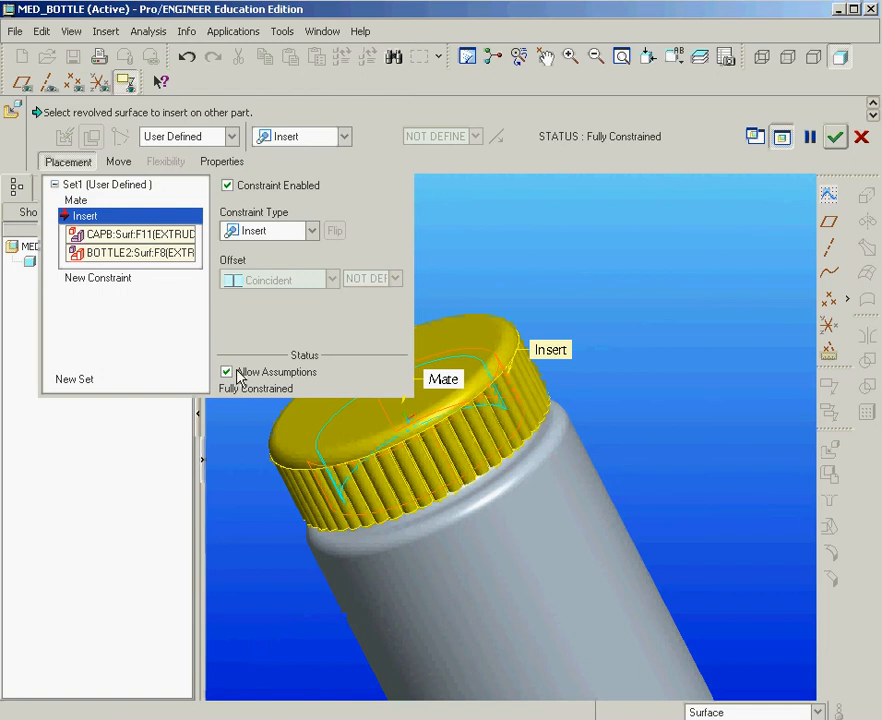
{"action": "left_click", "coordinate": [835, 137]}
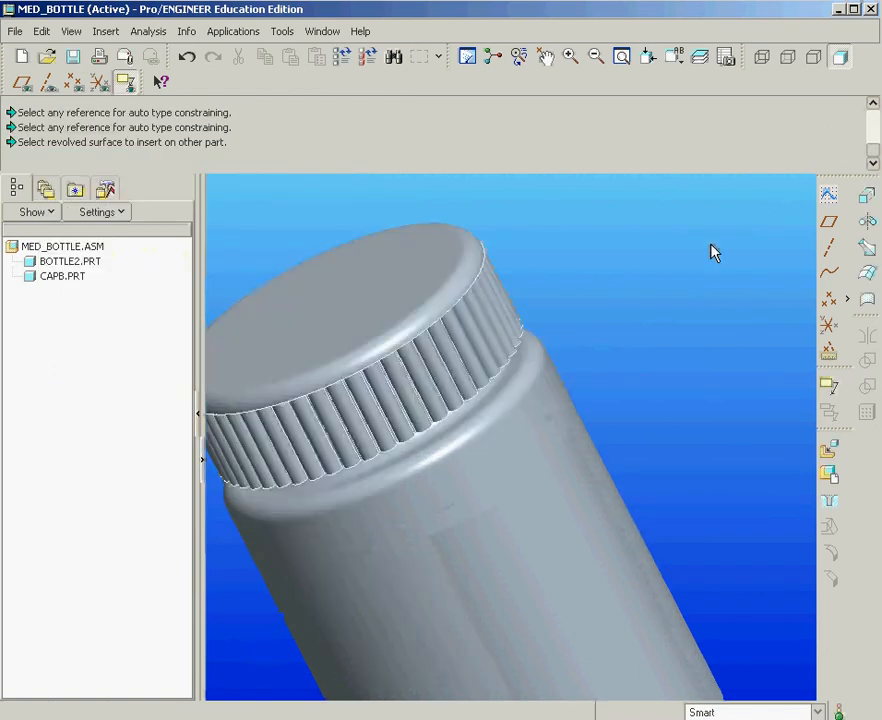
- Examine the assembled bottle, show it in the exploded view and restore the unexploded view
{"action": "scroll", "coordinate": [610, 311], "scroll_direction": "down", "scroll_amount": 3}
{"action": "mouse_move", "coordinate": [610, 311]}
{"action": "middle_mouse_down"}
{"action": "mouse_move", "coordinate": [557, 360]}
{"action": "mouse_move", "coordinate": [557, 319]}
{"action": "mouse_move", "coordinate": [574, 314]}
{"action": "mouse_move", "coordinate": [616, 368]}
{"action": "mouse_move", "coordinate": [551, 305]}
{"action": "middle_mouse_up"}
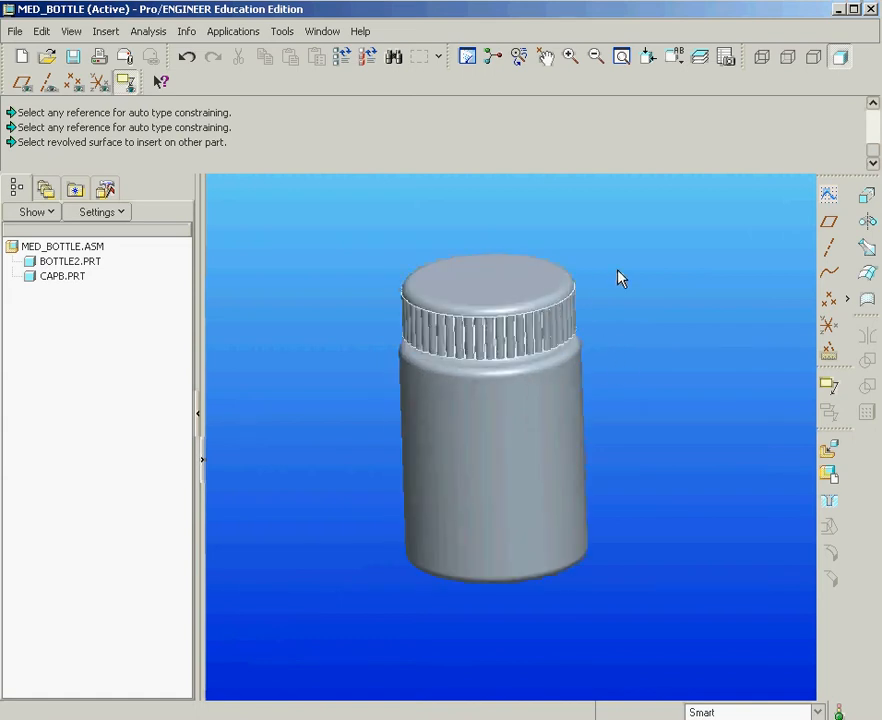
{"action": "scroll", "coordinate": [581, 354], "scroll_direction": "down", "scroll_amount": 2}
{"action": "scroll", "coordinate": [557, 332], "scroll_direction": "up", "scroll_amount": 1}
{"action": "scroll", "coordinate": [557, 332], "scroll_direction": "up", "scroll_amount": 1}
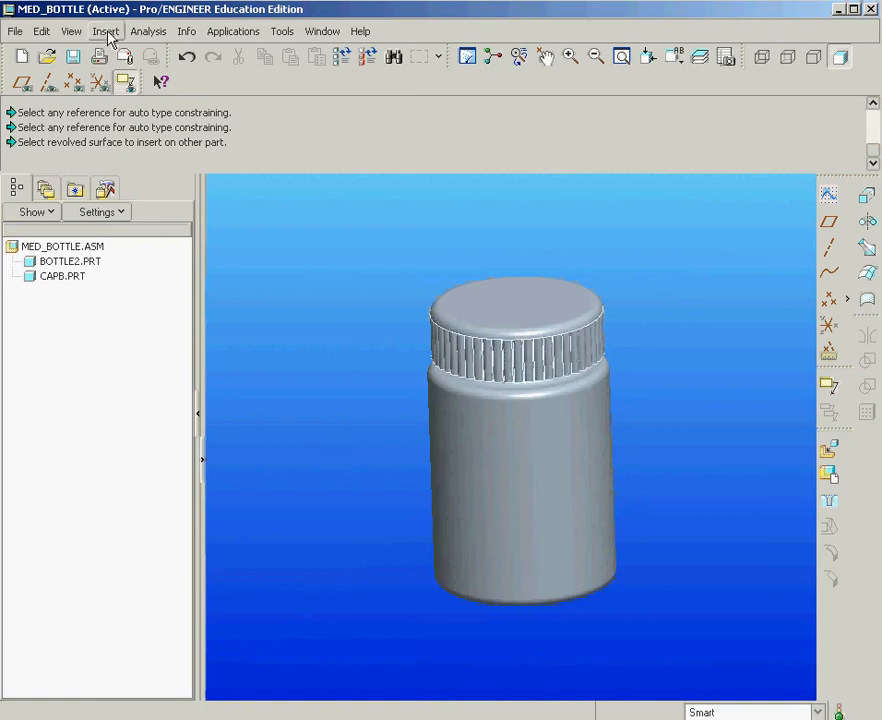
{"action": "left_click", "coordinate": [74, 32]}
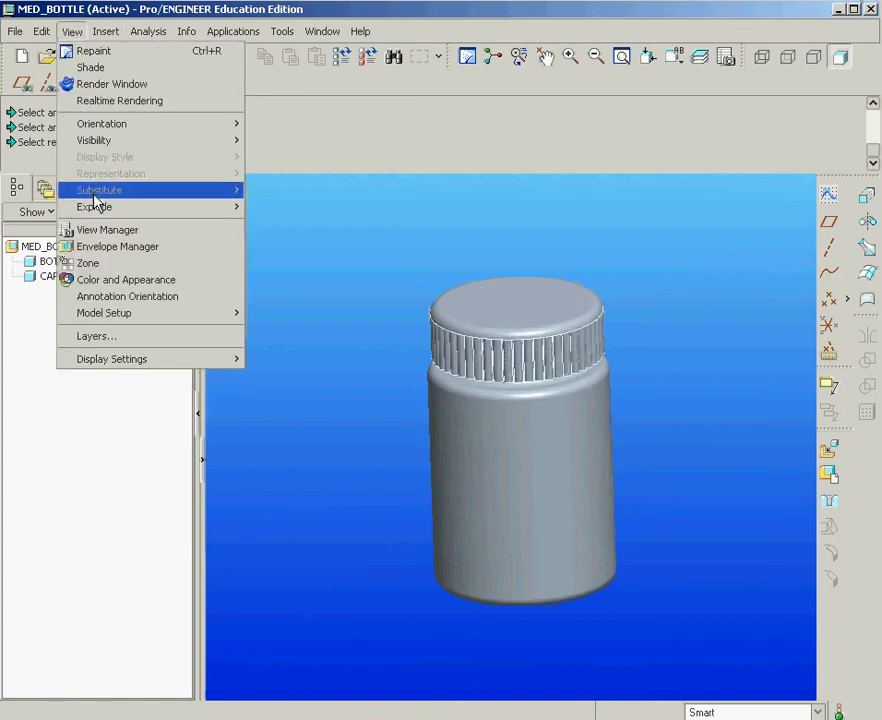
{"action": "mouse_move", "coordinate": [165, 212]}
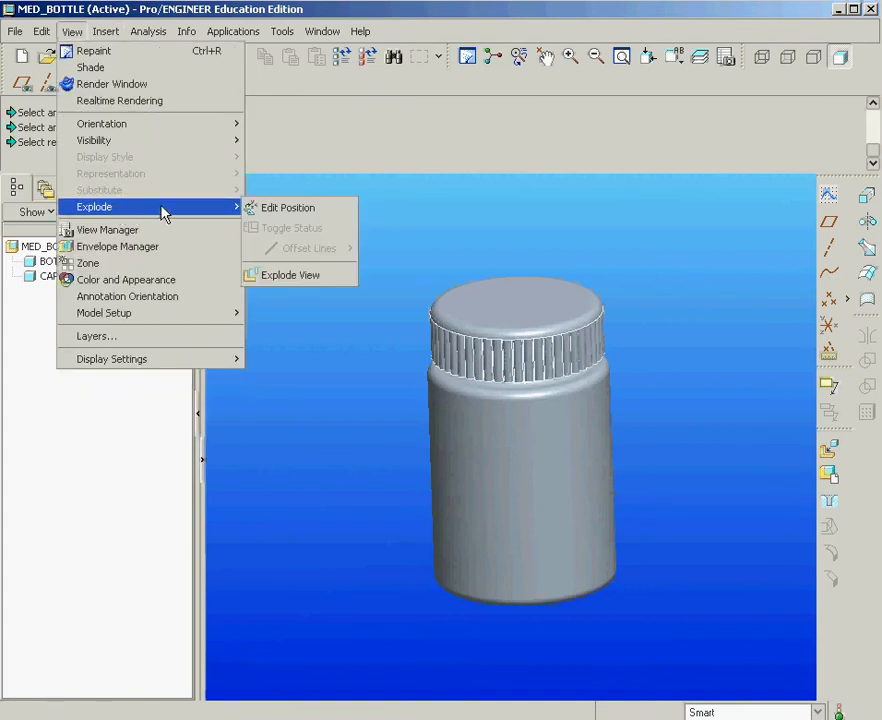
{"action": "left_click", "coordinate": [302, 276]}
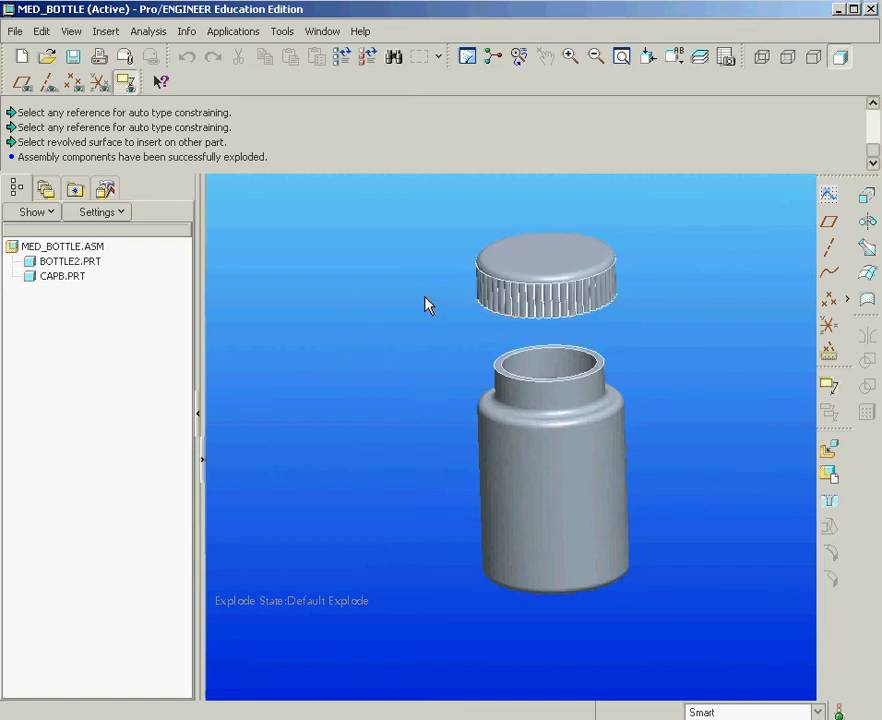
{"action": "left_click", "coordinate": [71, 31]}
{"action": "mouse_move", "coordinate": [213, 215]}
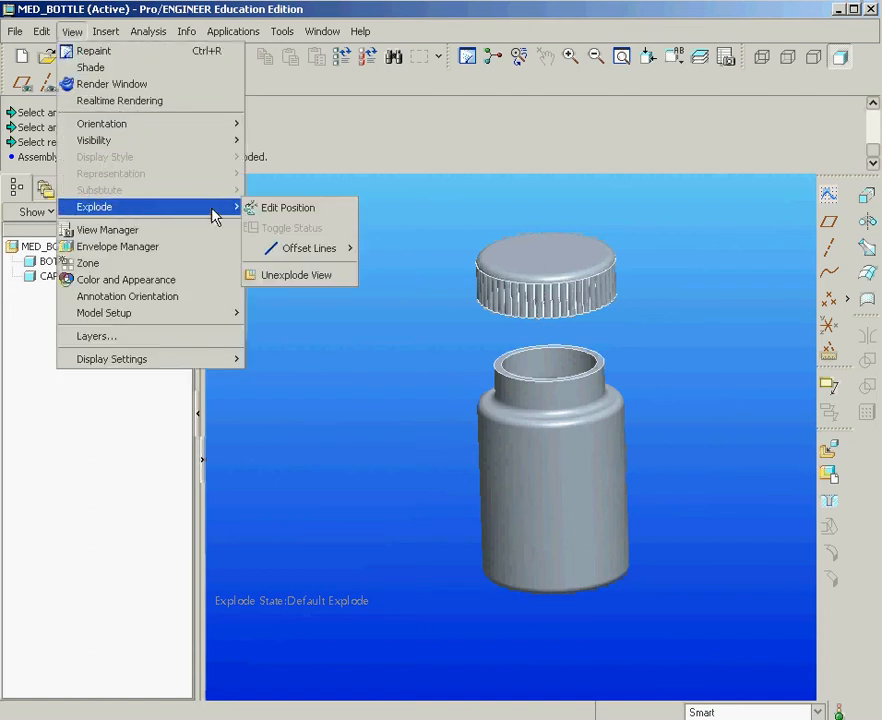
{"action": "left_click", "coordinate": [296, 276]}
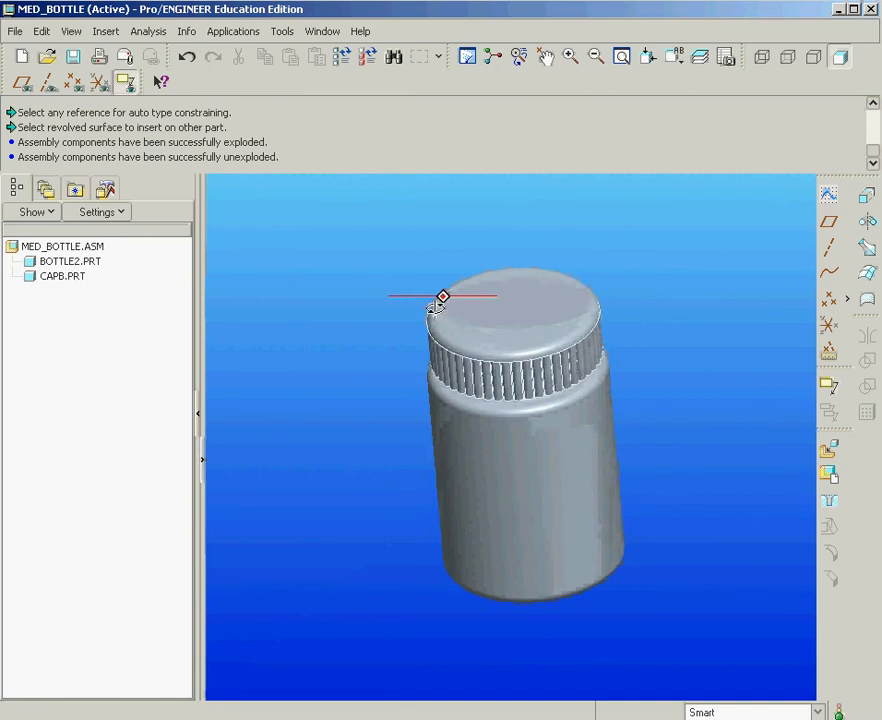
- Save the MED_BOTTLE assembly to the Desktop
{"action": "left_click", "coordinate": [73, 58]}
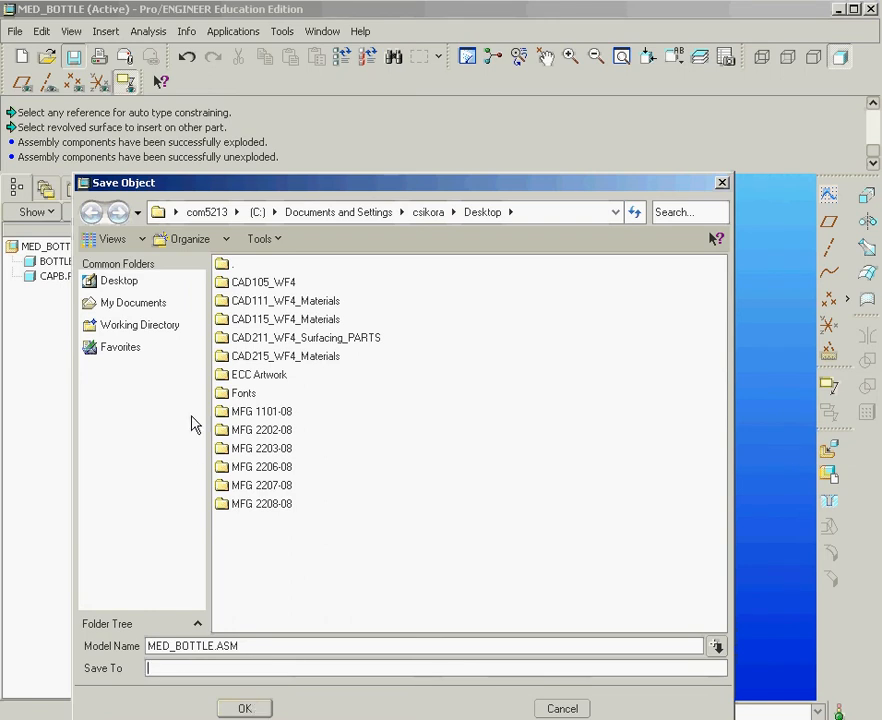
{"action": "left_click", "coordinate": [244, 708]}
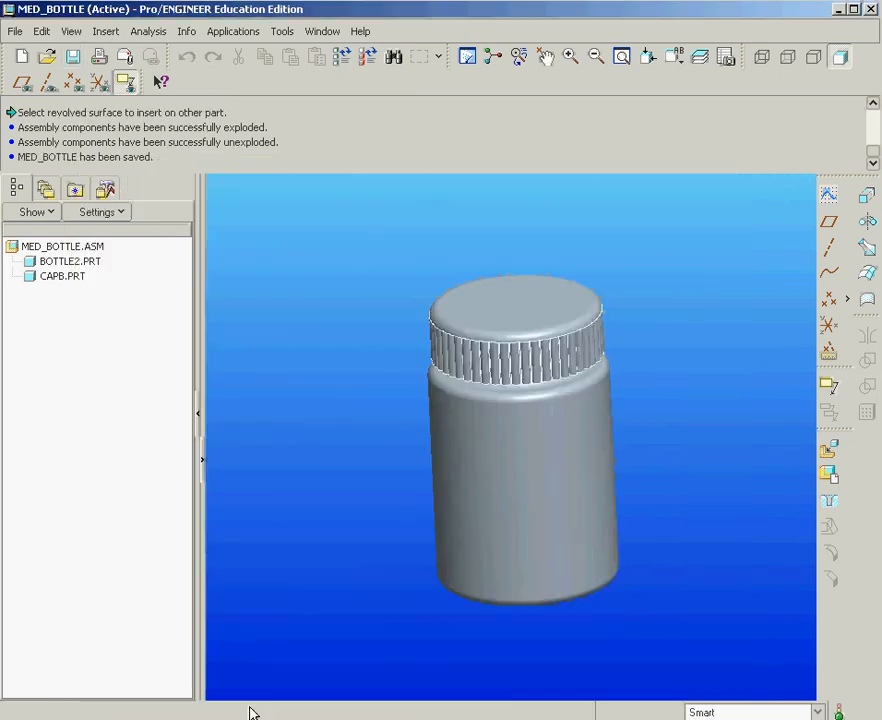
{"action": "middle_click_drag", "start_coordinate": [335, 431], "coordinate": [325, 368]}
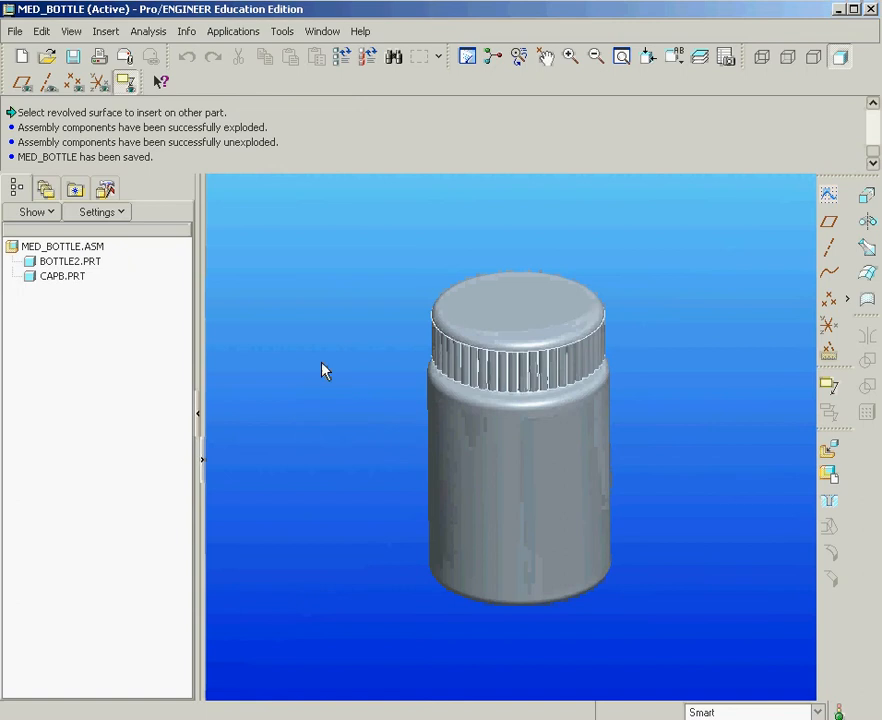
- Start a new drawing named MED_BOTTLE without the default template
{"action": "left_click", "coordinate": [16, 31]}
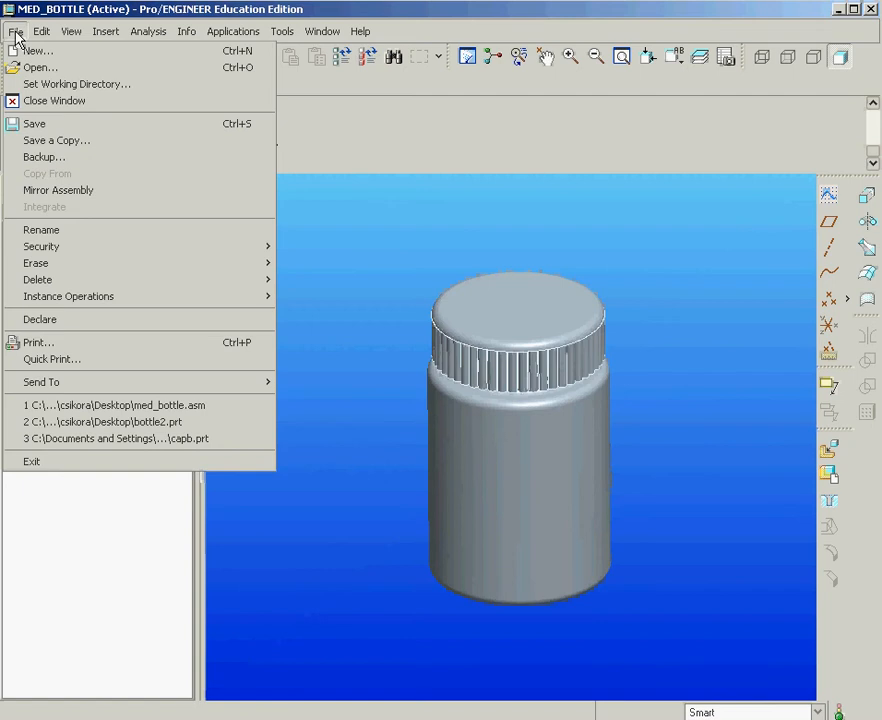
{"action": "left_click", "coordinate": [36, 50]}
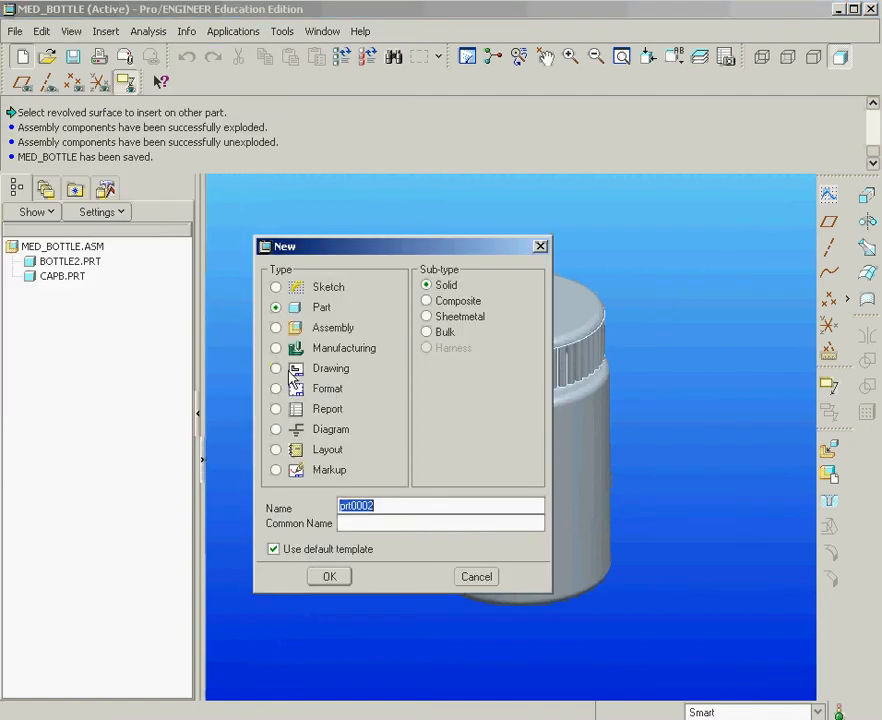
{"action": "left_click", "coordinate": [276, 369]}
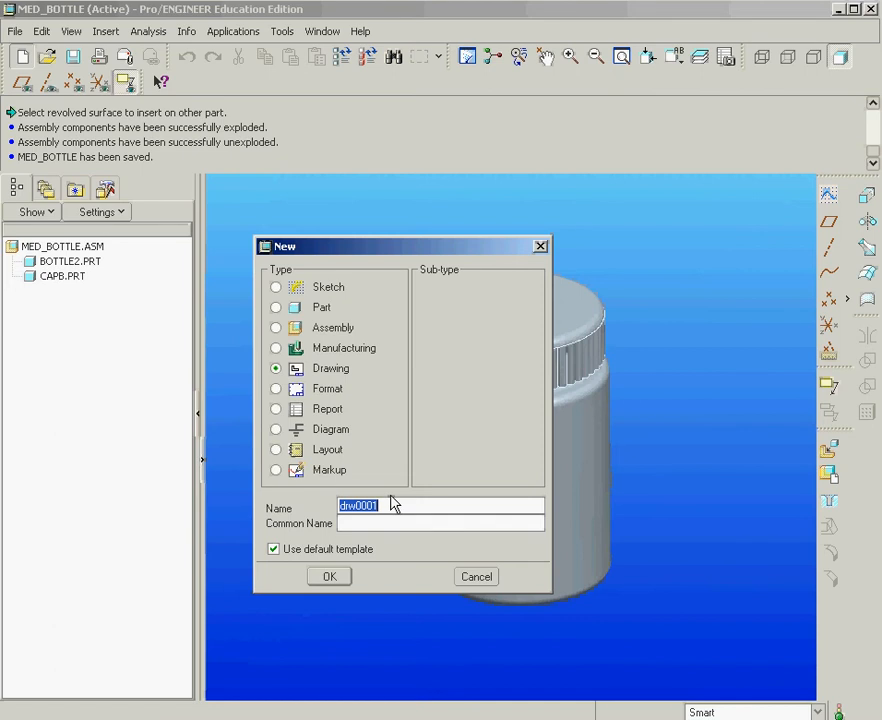
{"action": "type", "text": "MED_BOTTLE"}
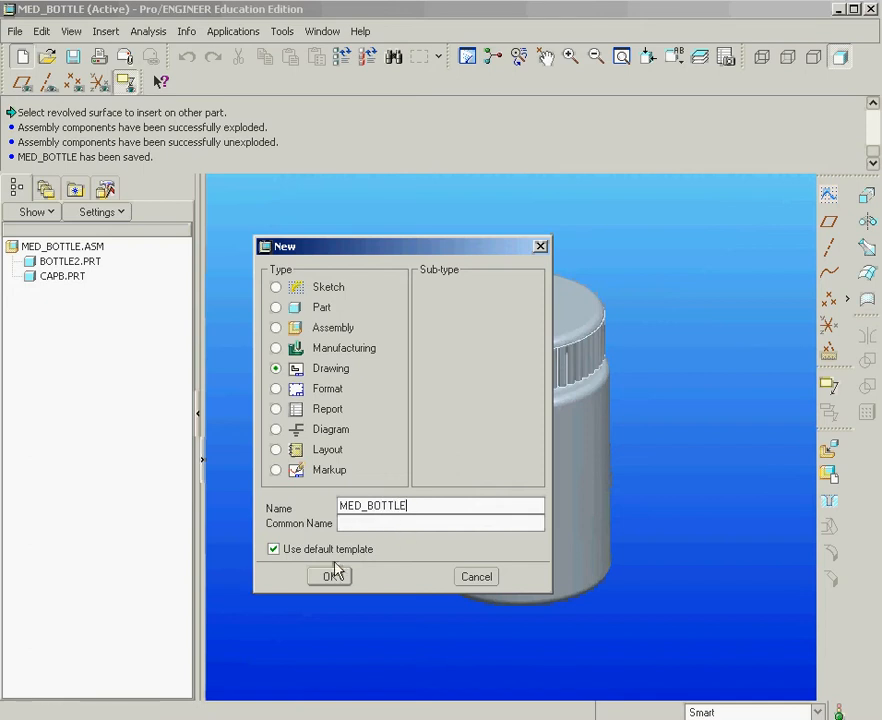
{"action": "left_click", "coordinate": [274, 549]}
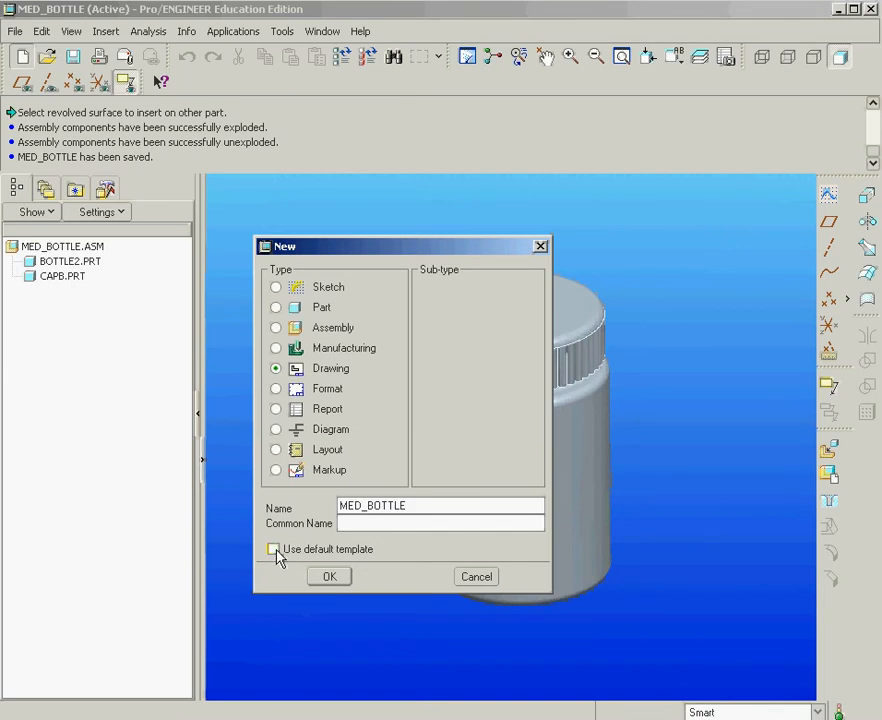
{"action": "left_click", "coordinate": [331, 577]}
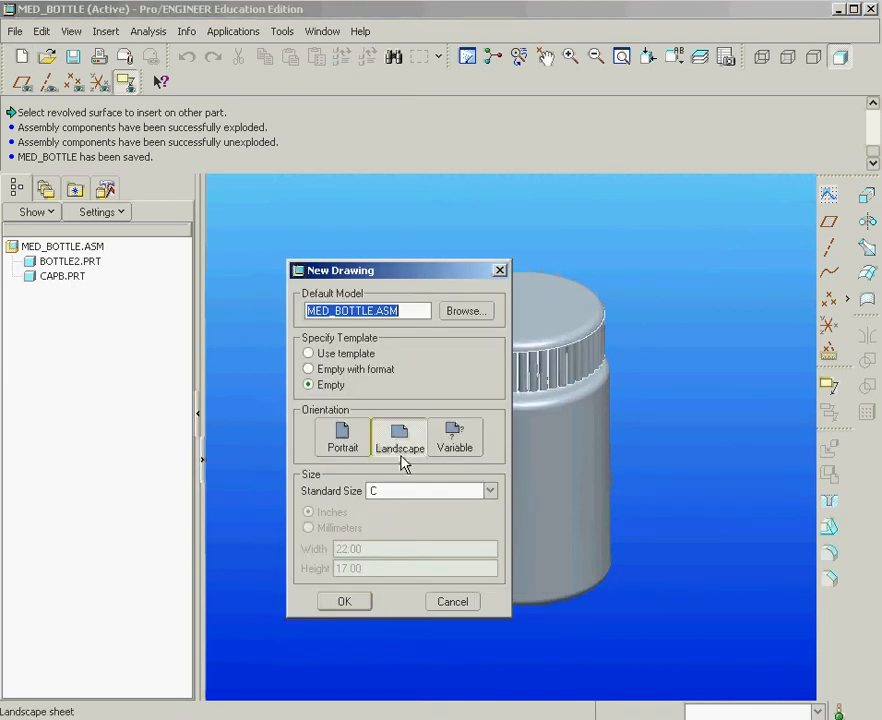
- Create the drawing of MED_BOTTLE.ASM as empty with format, using the AFORM.FRM user format
{"action": "left_click", "coordinate": [309, 354]}
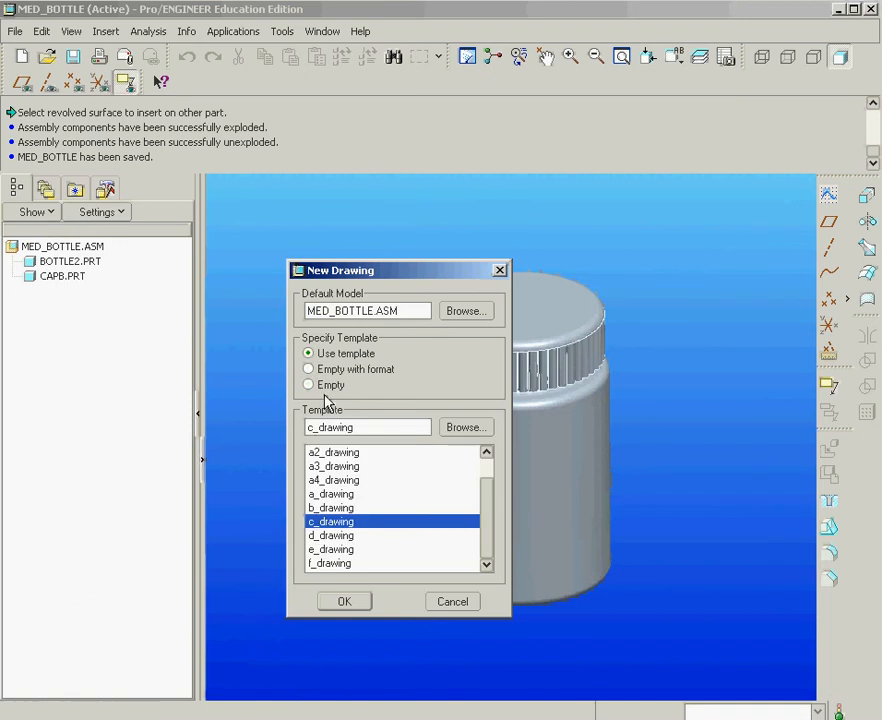
{"action": "left_click", "coordinate": [309, 370]}
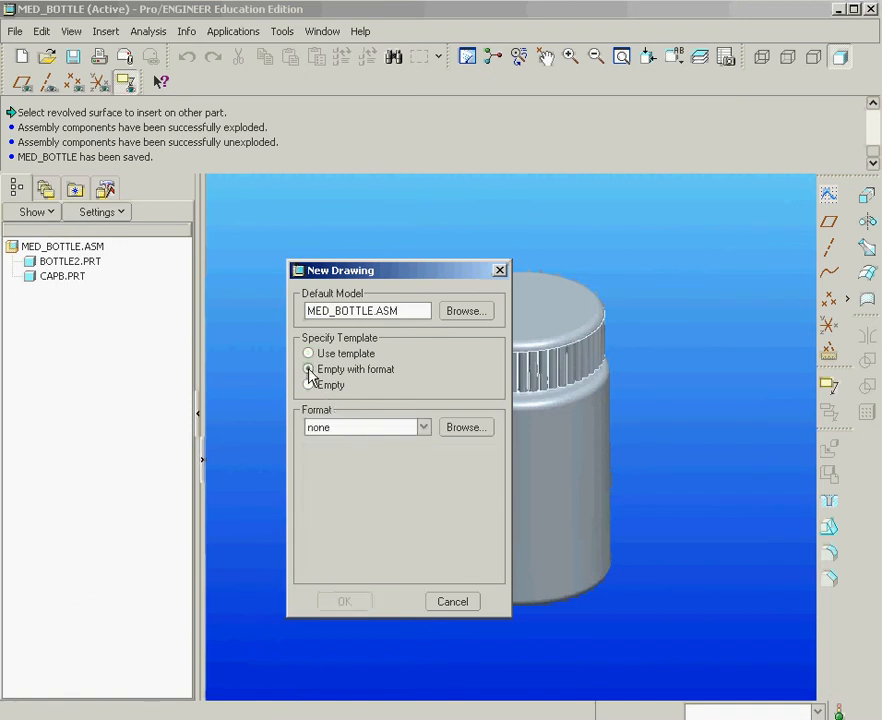
{"action": "left_click", "coordinate": [423, 427]}
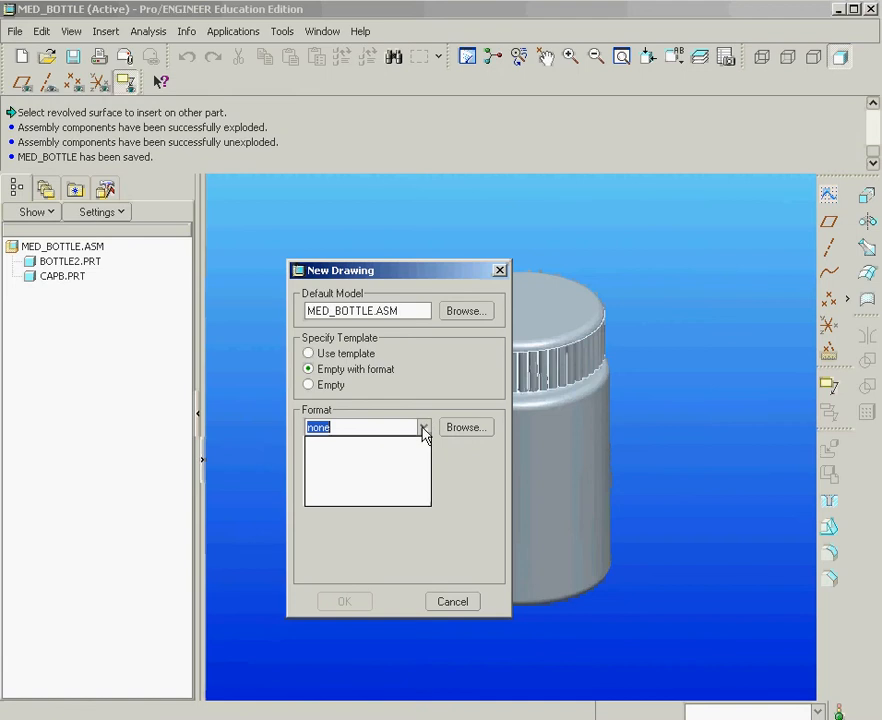
{"action": "left_click", "coordinate": [424, 430]}
{"action": "left_click", "coordinate": [460, 427]}
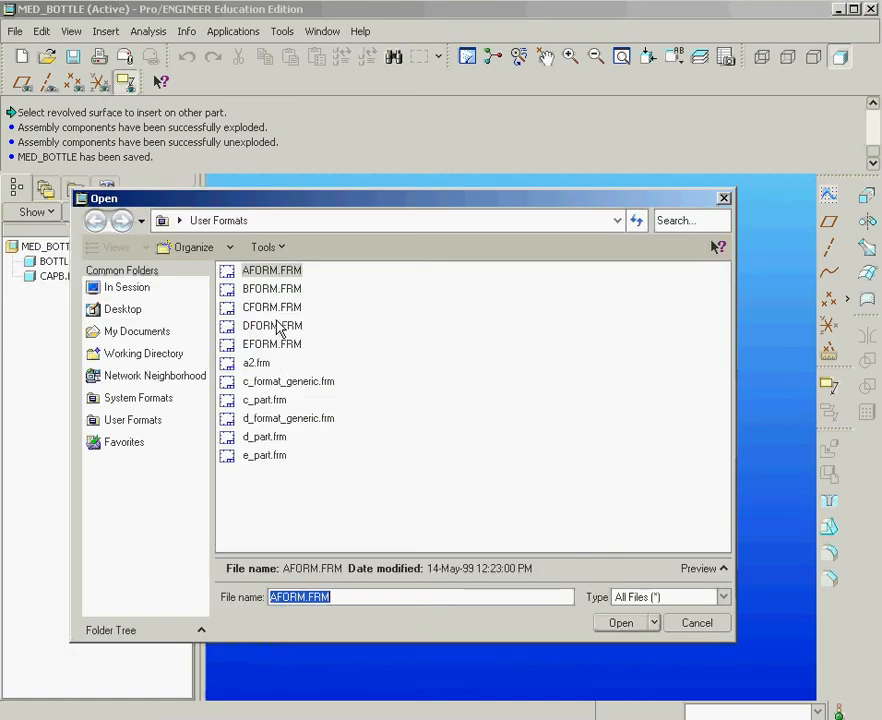
{"action": "left_click", "coordinate": [256, 271]}
{"action": "left_click", "coordinate": [618, 622]}
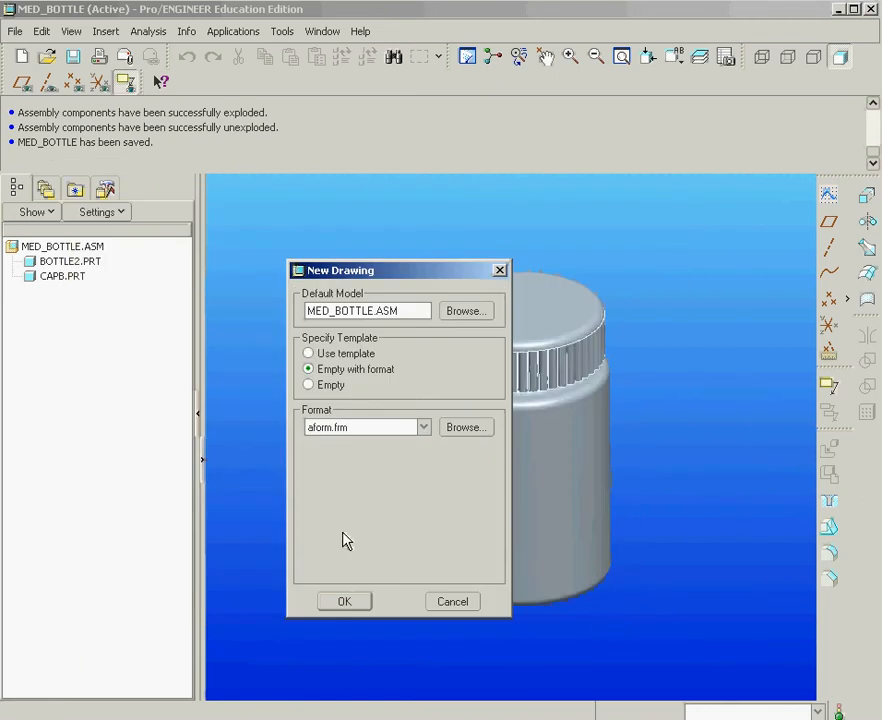
{"action": "left_click", "coordinate": [346, 601]}
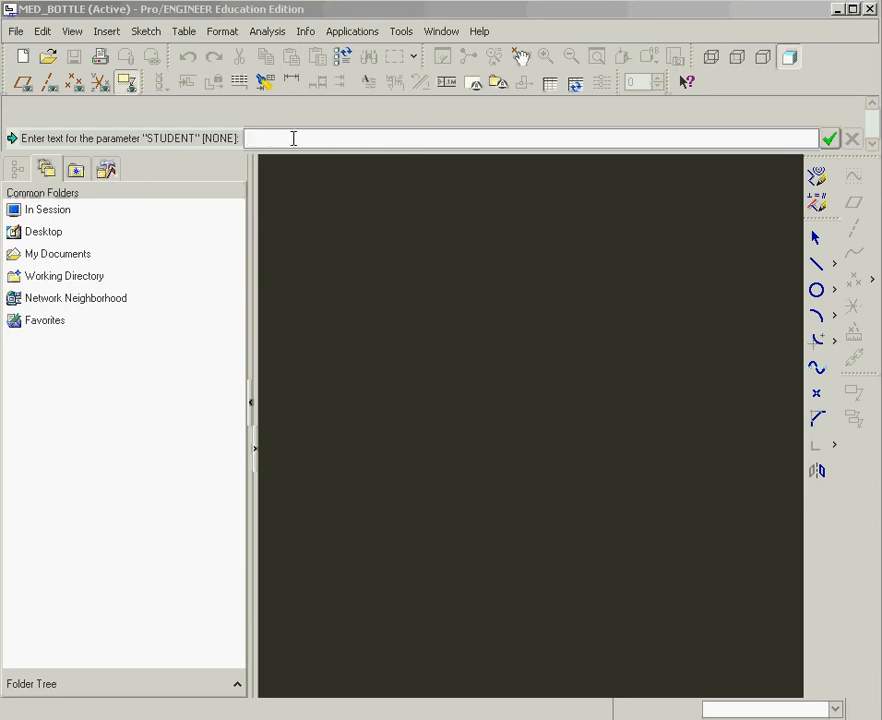
- Fill in the title block's STUDENT and INSTRUCTOR parameters with the student's and instructor's names
{"action": "type", "text": "SIKORA"}
{"action": "left_click", "coordinate": [829, 140]}
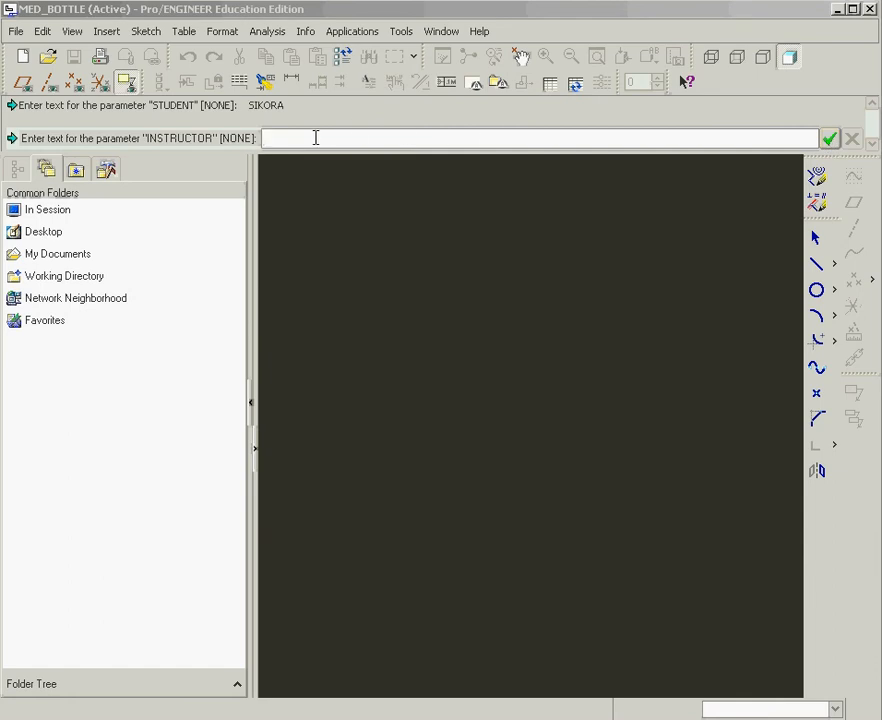
{"action": "type", "text": "SIKORA"}
{"action": "left_click", "coordinate": [830, 141]}
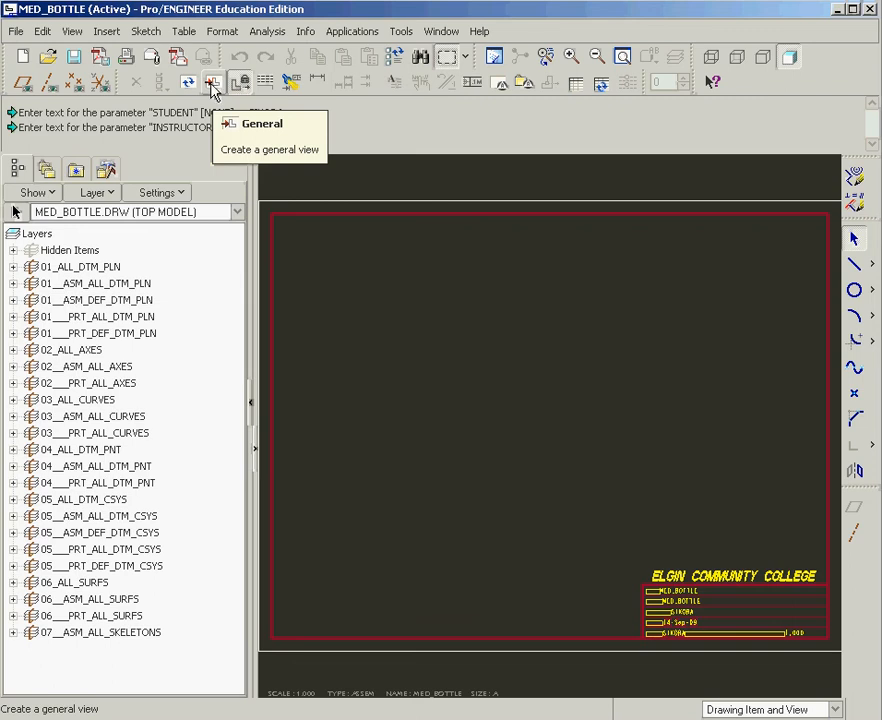
{"action": "left_click", "coordinate": [107, 31]}
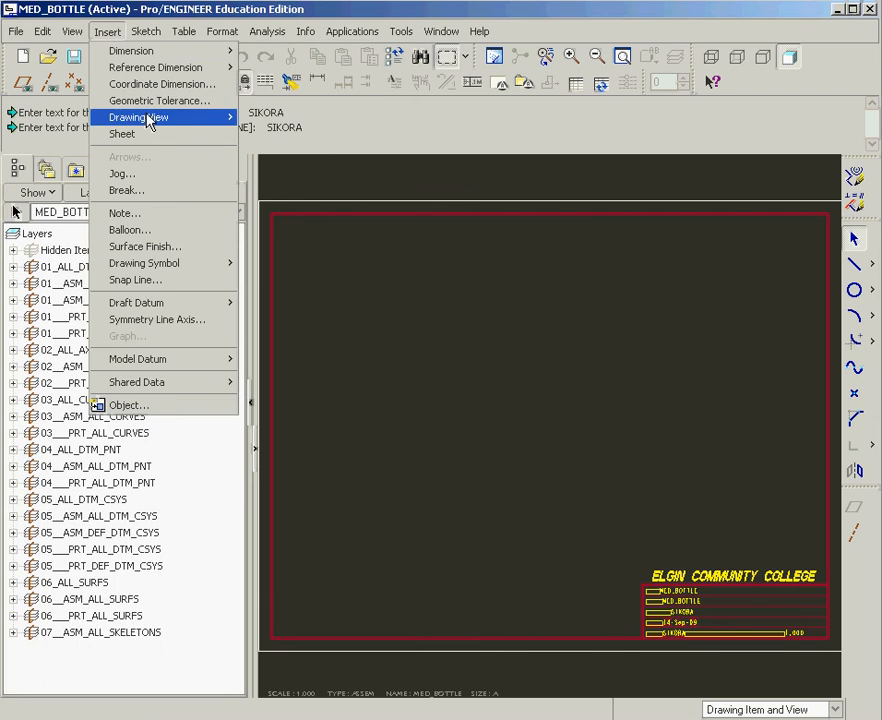
{"action": "mouse_move", "coordinate": [145, 120]}
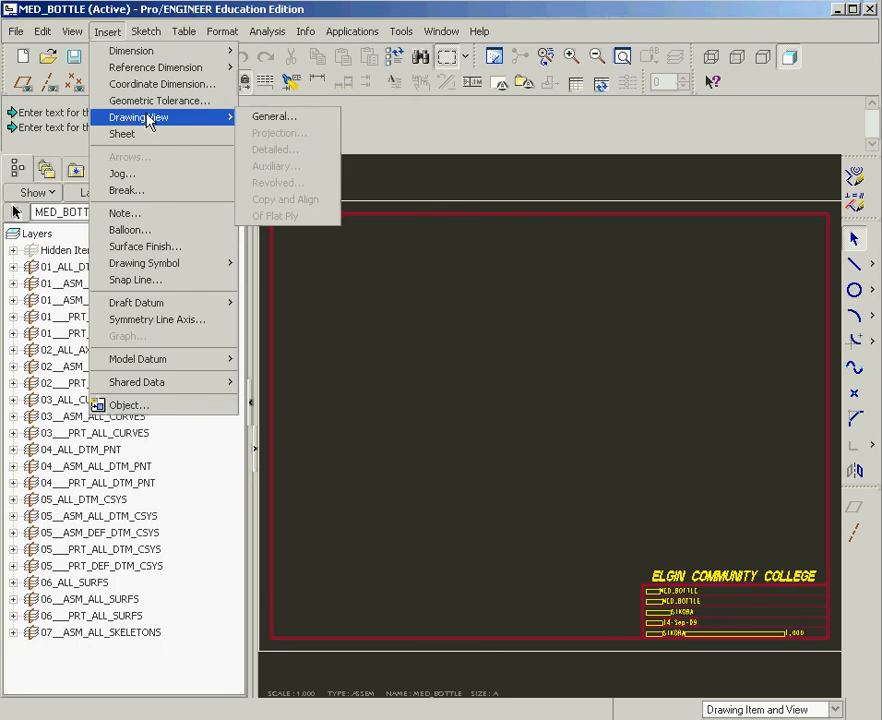
{"action": "left_click", "coordinate": [275, 118]}
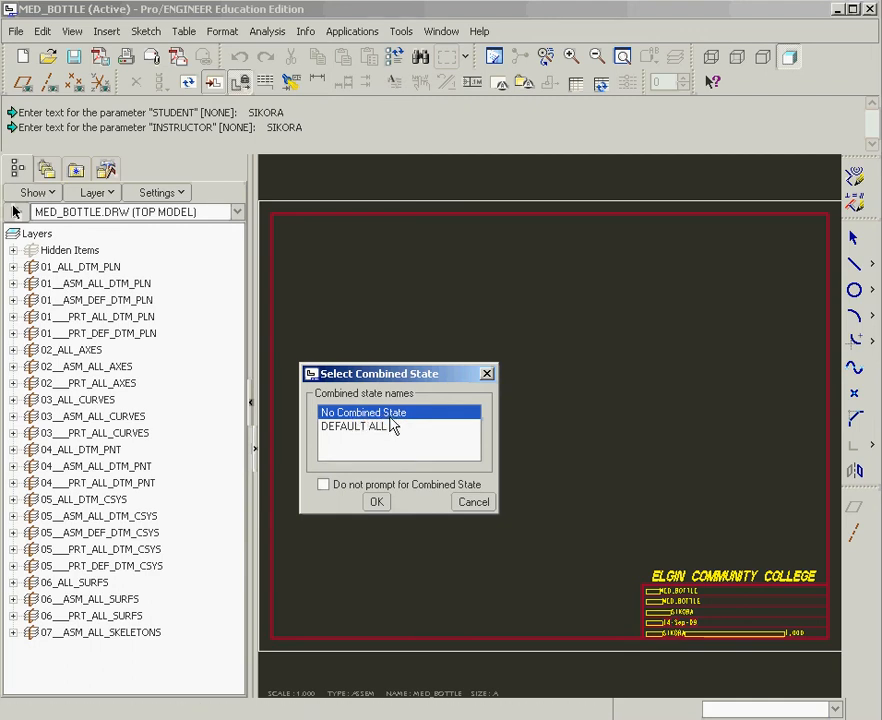
{"action": "left_click", "coordinate": [377, 502]}
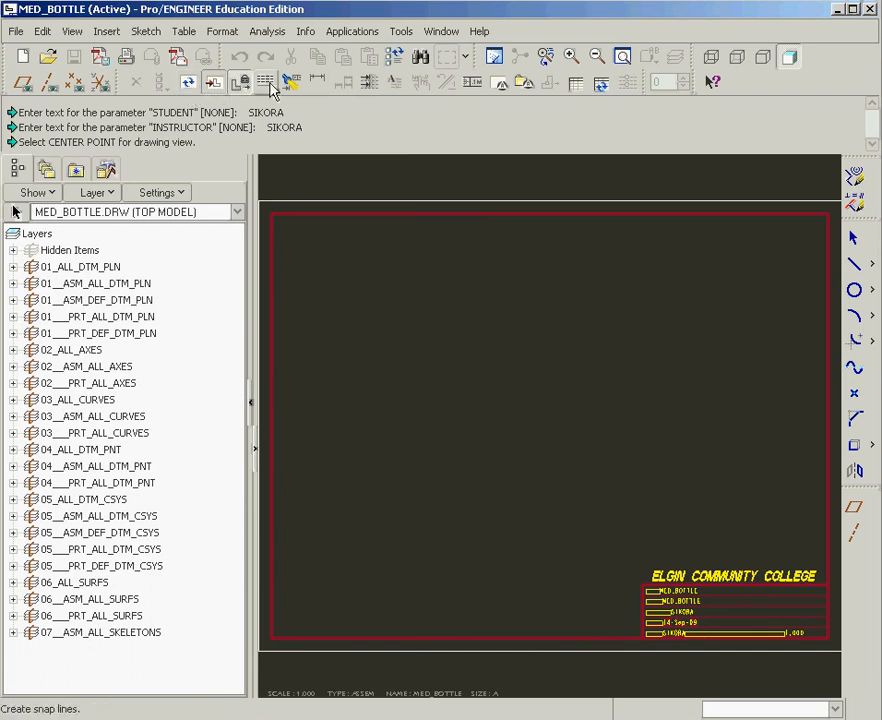
- Start a general view of the assembly using the DEFAULT ALL combined state
{"action": "left_click", "coordinate": [215, 88]}
{"action": "left_click", "coordinate": [352, 403]}
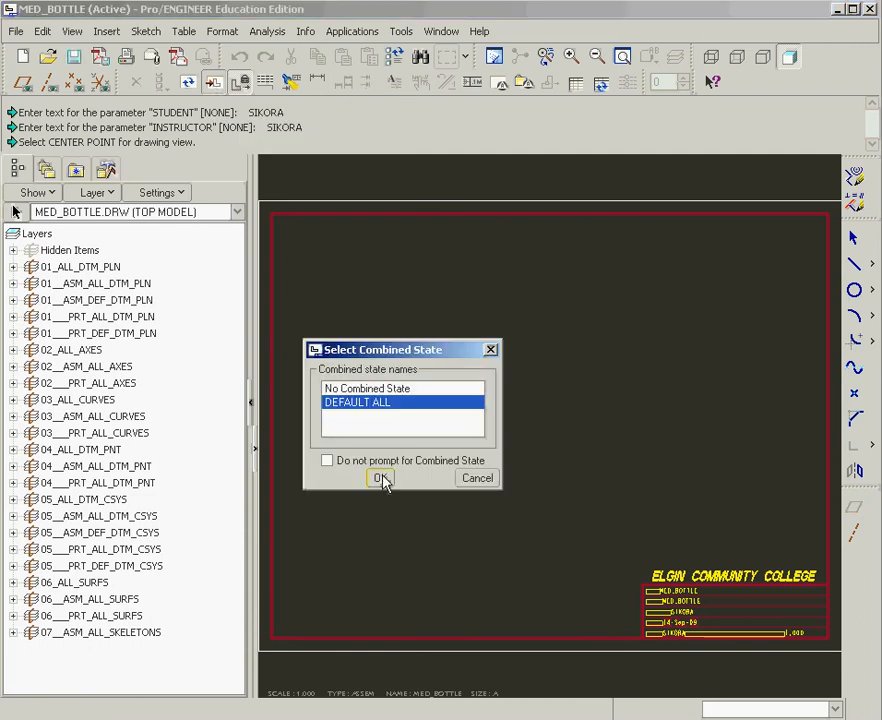
{"action": "left_click", "coordinate": [381, 478]}
{"action": "scroll", "coordinate": [440, 464], "scroll_direction": "down", "scroll_amount": 1}
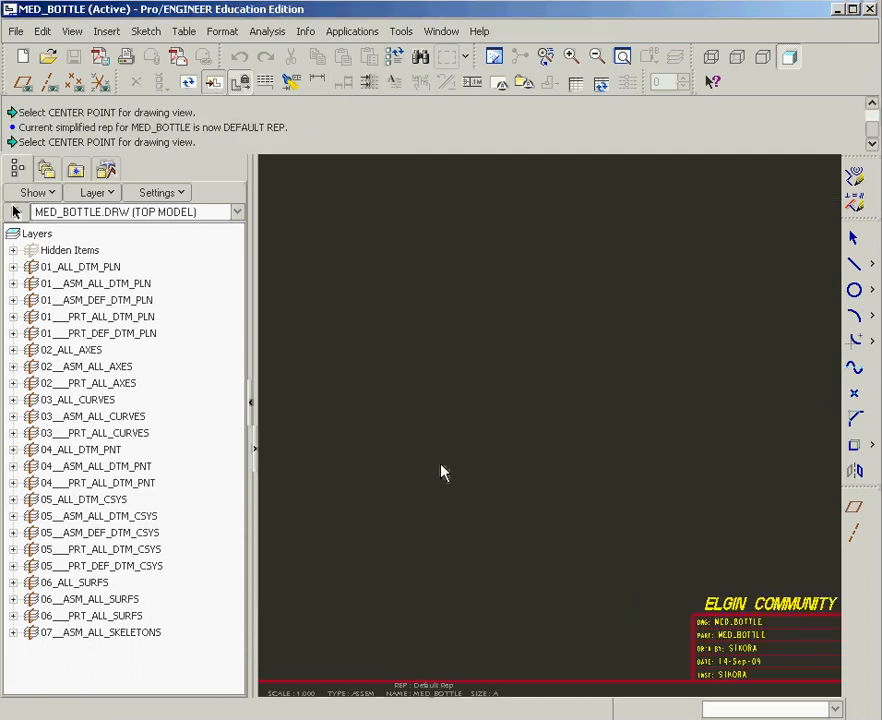
{"action": "scroll", "coordinate": [440, 461], "scroll_direction": "up", "scroll_amount": 2}
{"action": "scroll", "coordinate": [442, 446], "scroll_direction": "down", "scroll_amount": 1}
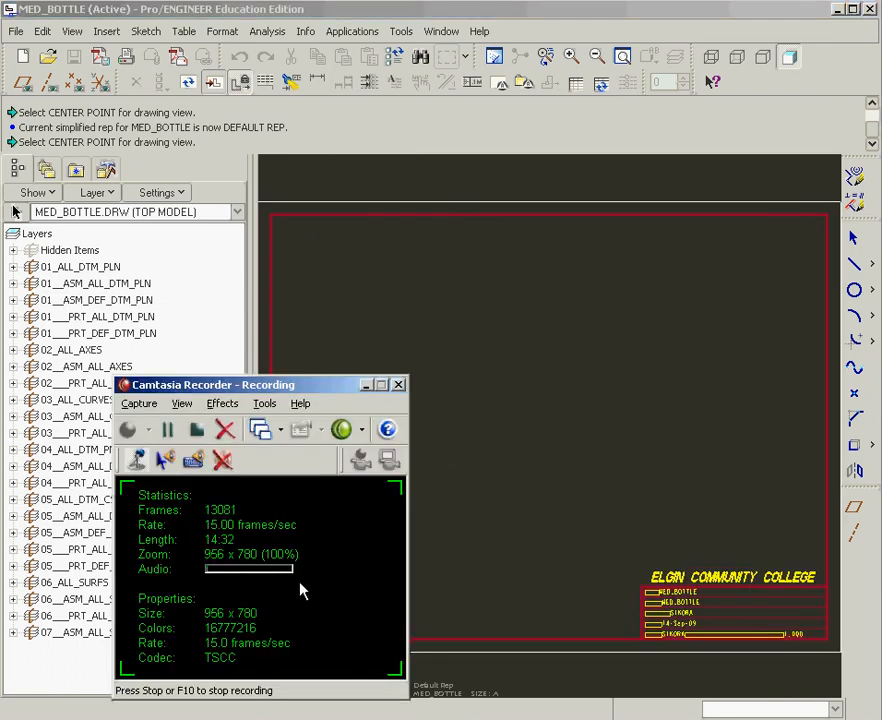
{"action": "left_click", "coordinate": [128, 429]}
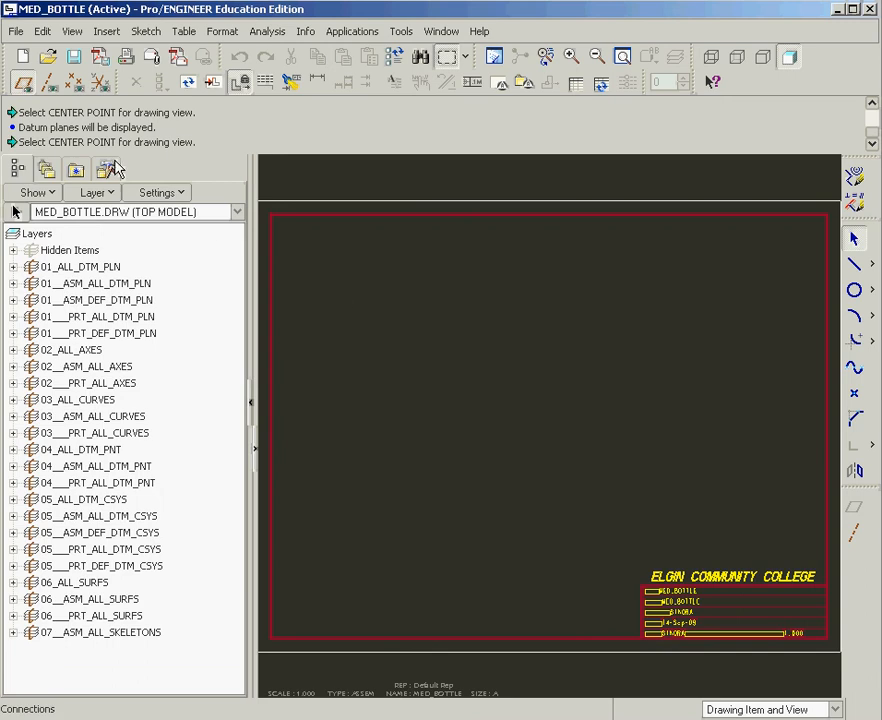
- Place a general view in the lower-left area of the drawing sheet and orient it to the FRONT model view
{"action": "left_click", "coordinate": [216, 84]}
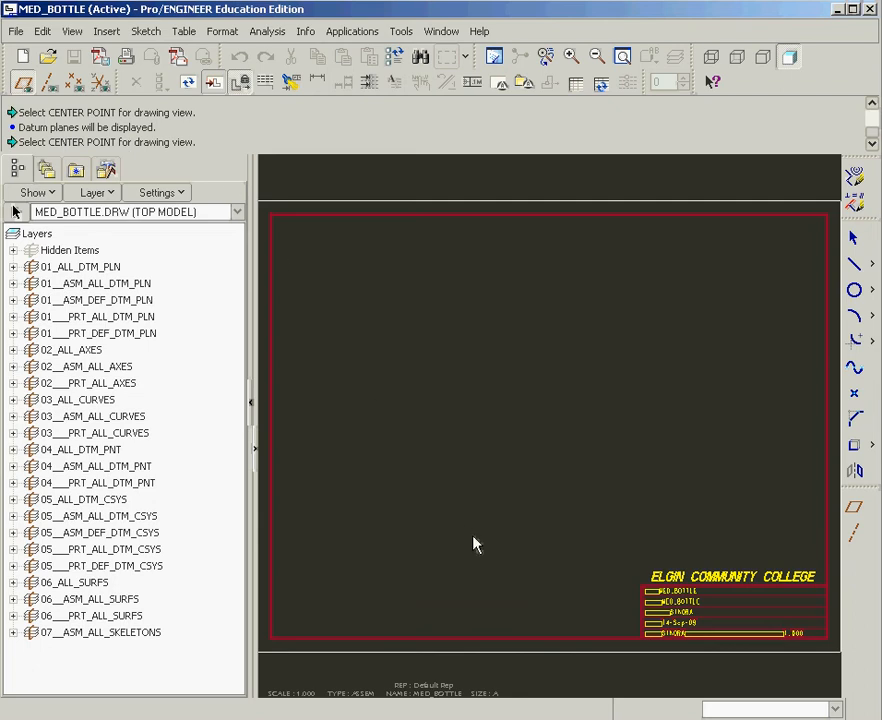
{"action": "left_click", "coordinate": [421, 528]}
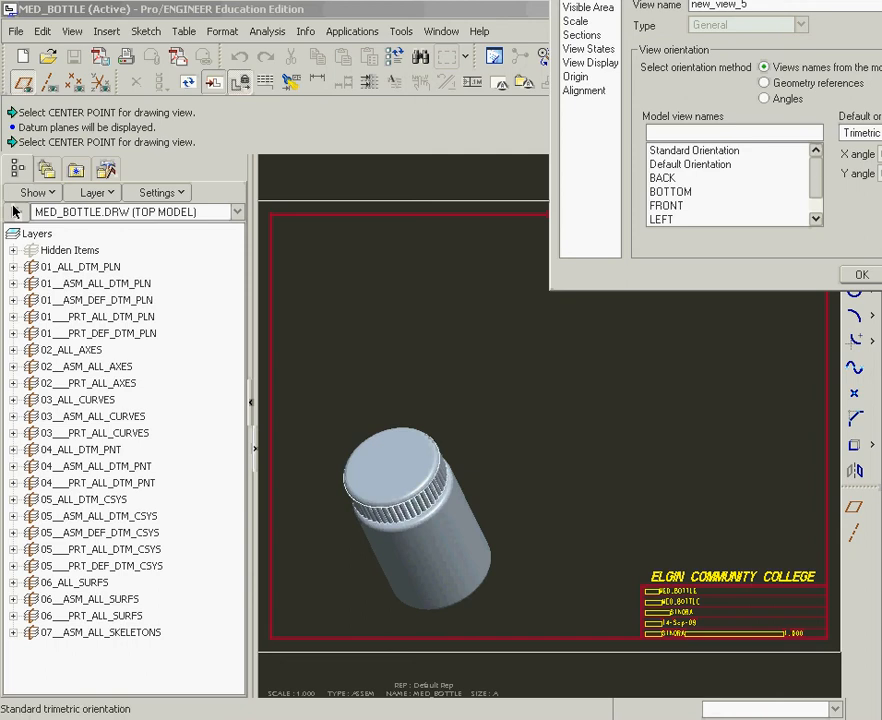
{"action": "scroll", "coordinate": [820, 177], "scroll_direction": "down", "scroll_amount": 2}
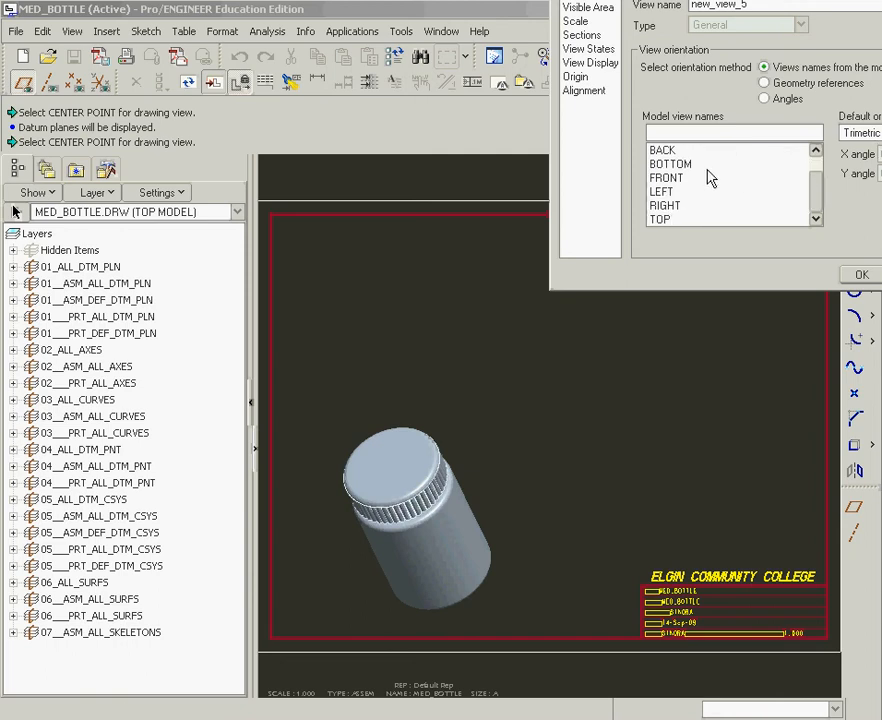
{"action": "left_click", "coordinate": [668, 178]}
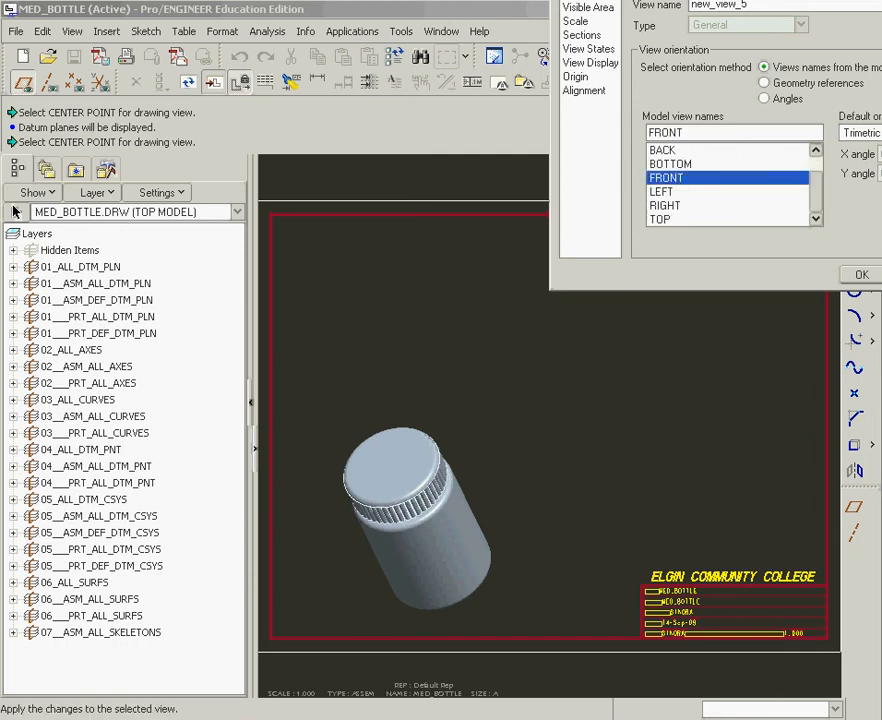
{"action": "left_click", "coordinate": [881, 275]}
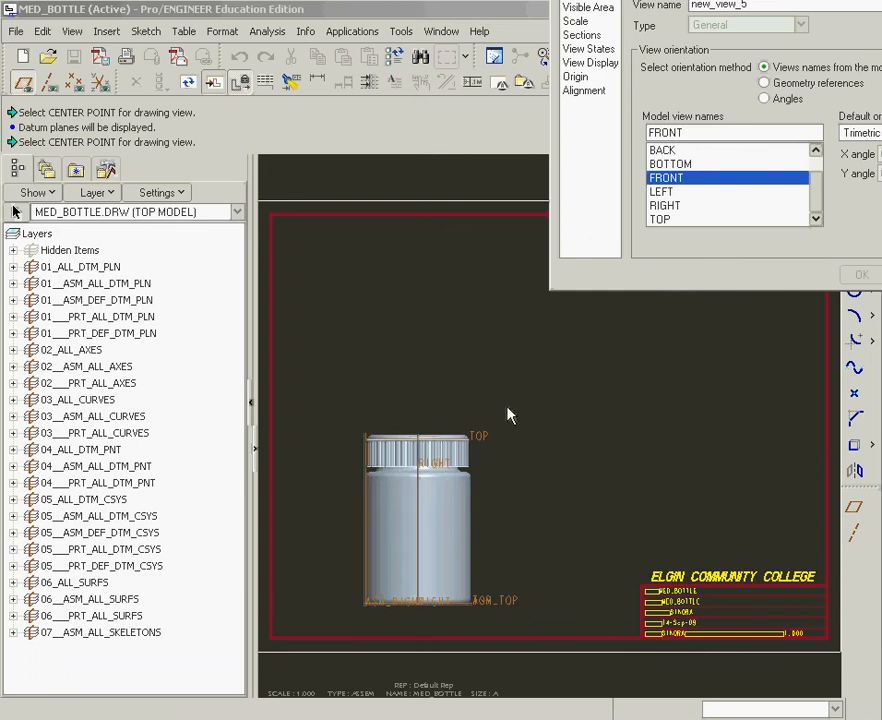
- Give the front view a custom scale of 0.5
{"action": "left_click", "coordinate": [584, 21]}
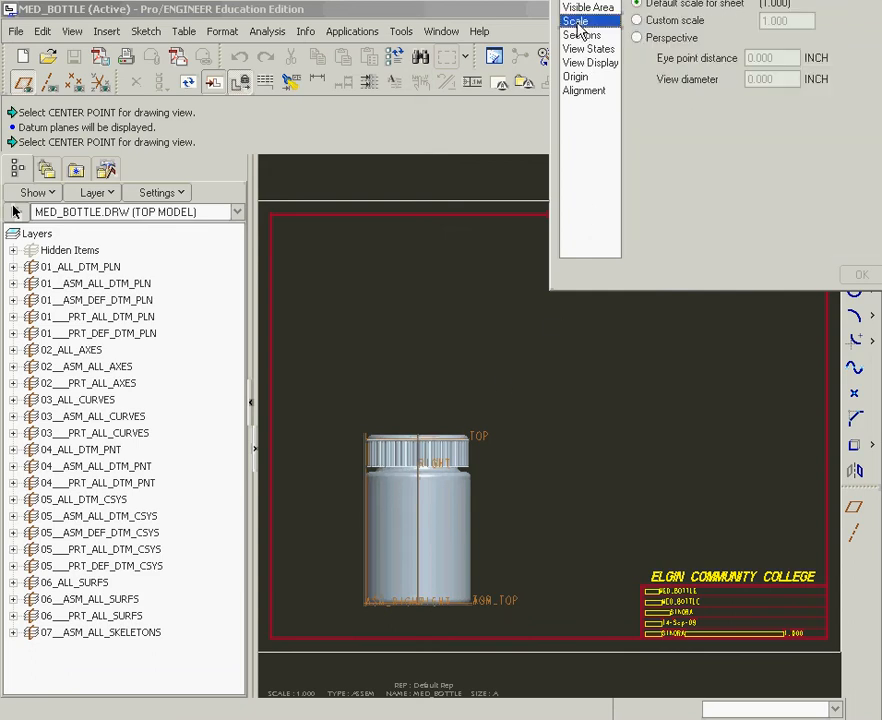
{"action": "left_click", "coordinate": [636, 21]}
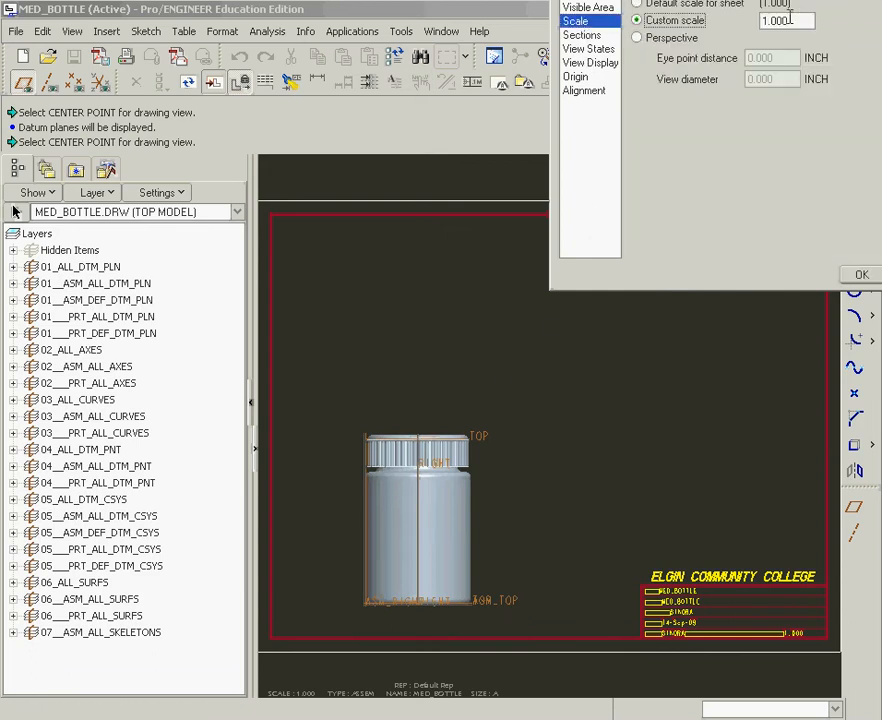
{"action": "double_click", "coordinate": [762, 21]}
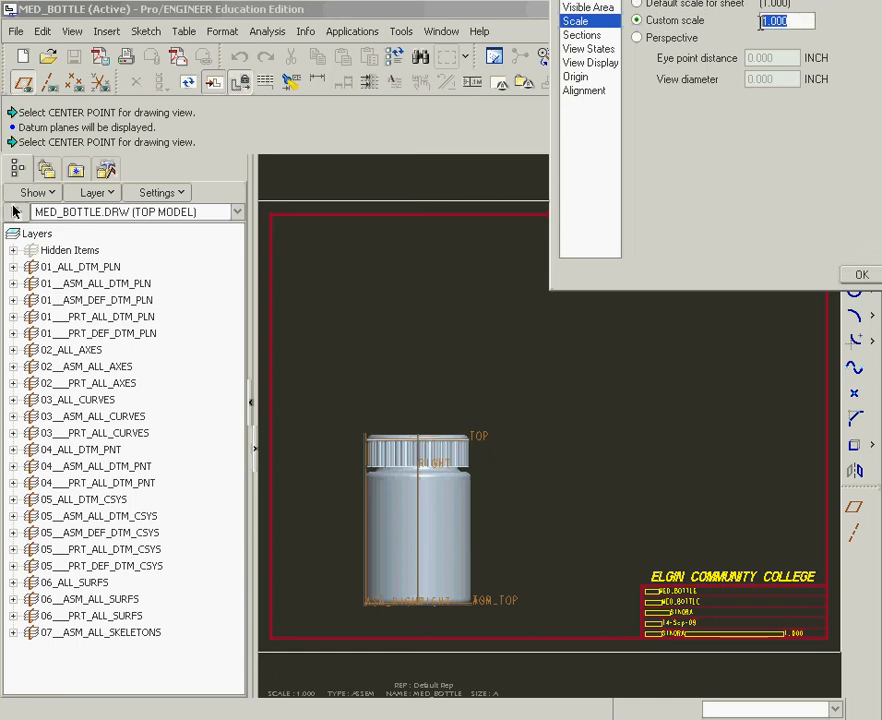
{"action": "type", "text": ".5"}
{"action": "key", "text": "Return"}
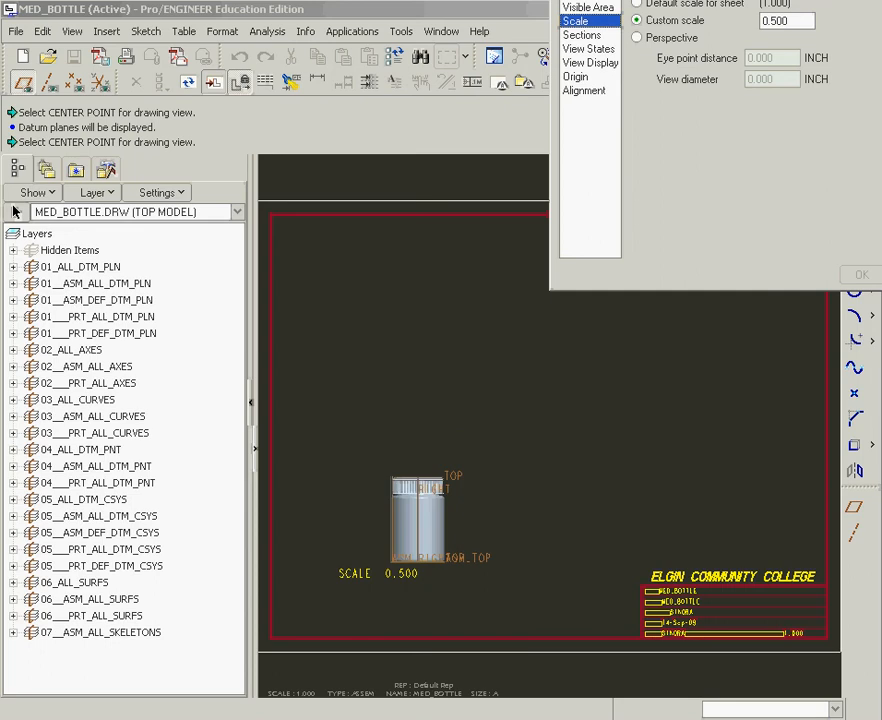
- Set the front view's display style to No Hidden and its tangent edges to Phantom, and finish the view's properties
{"action": "left_click", "coordinate": [582, 36]}
{"action": "left_click", "coordinate": [587, 49]}
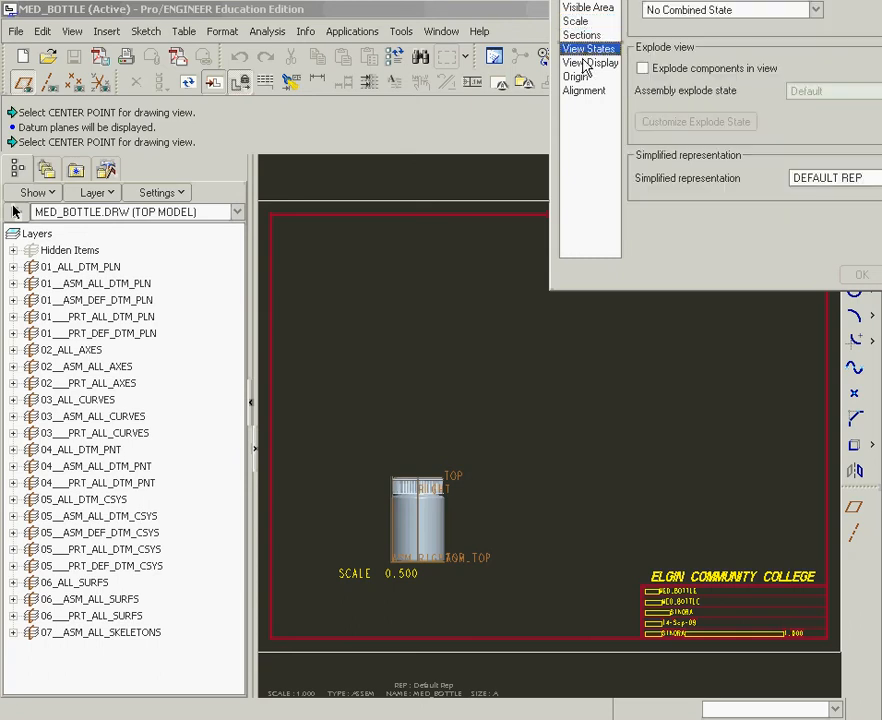
{"action": "left_click", "coordinate": [586, 64]}
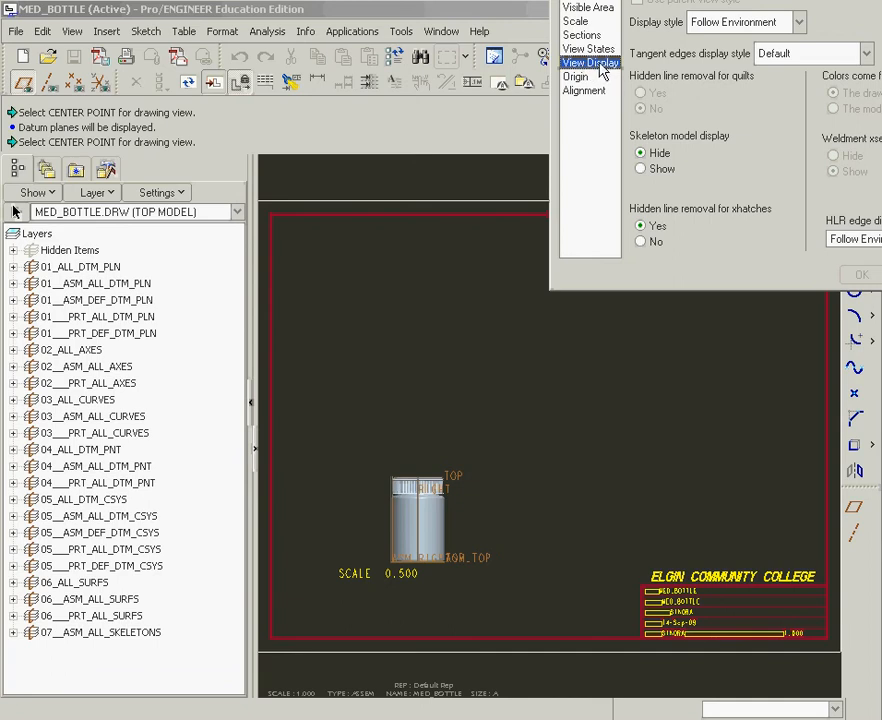
{"action": "left_click", "coordinate": [796, 22]}
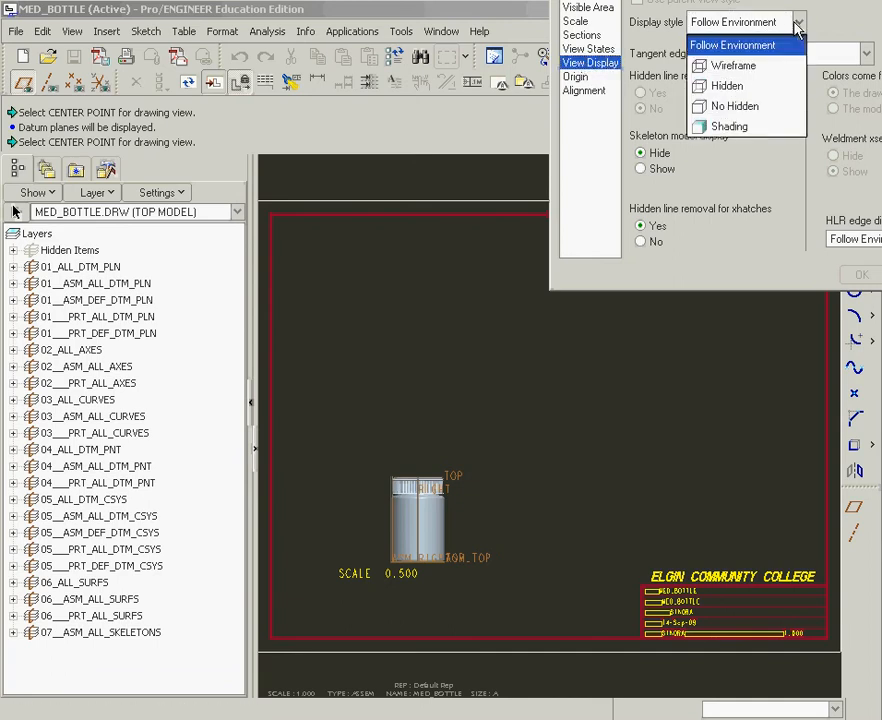
{"action": "left_click", "coordinate": [710, 108]}
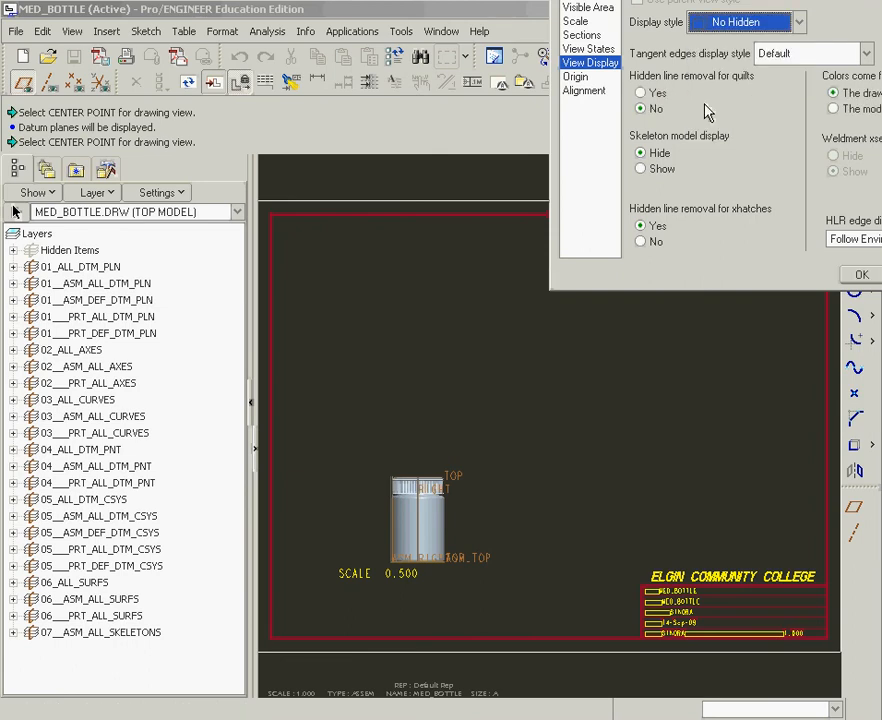
{"action": "left_click", "coordinate": [858, 53]}
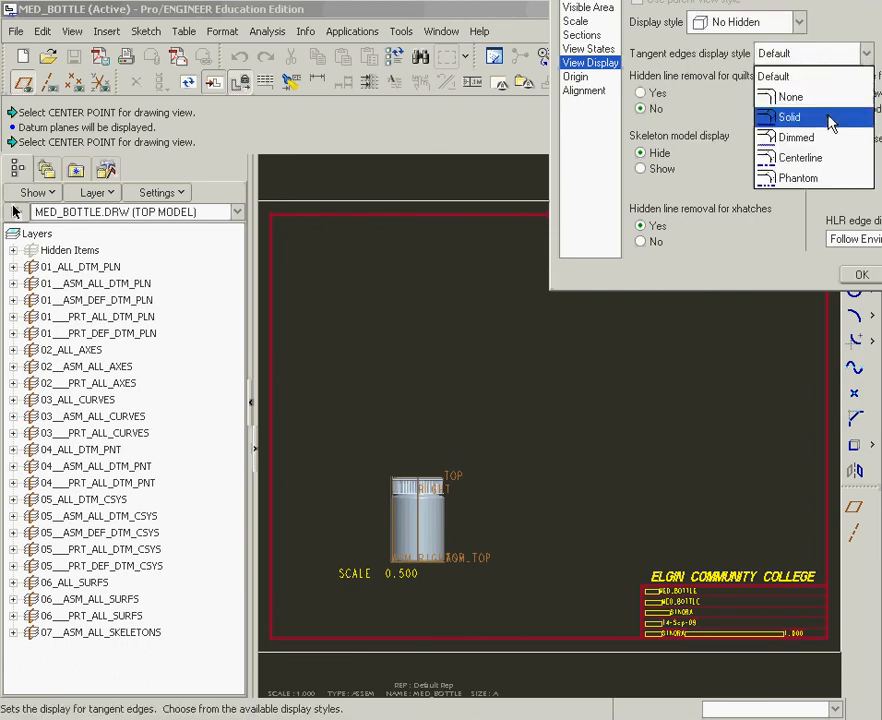
{"action": "left_click", "coordinate": [790, 180]}
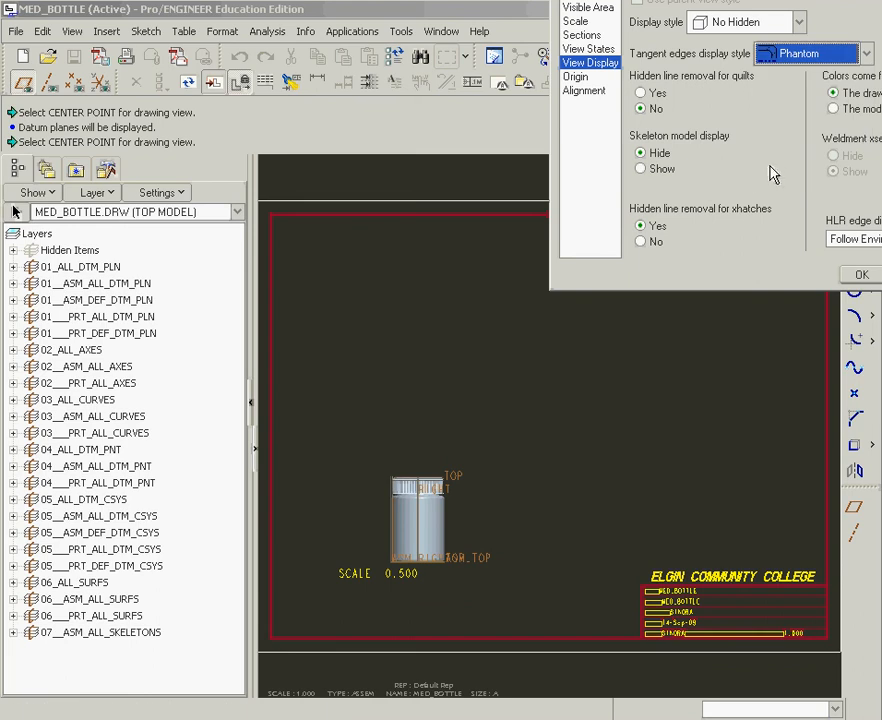
{"action": "left_click", "coordinate": [881, 274]}
{"action": "scroll", "coordinate": [405, 545], "scroll_direction": "down", "scroll_amount": 1}
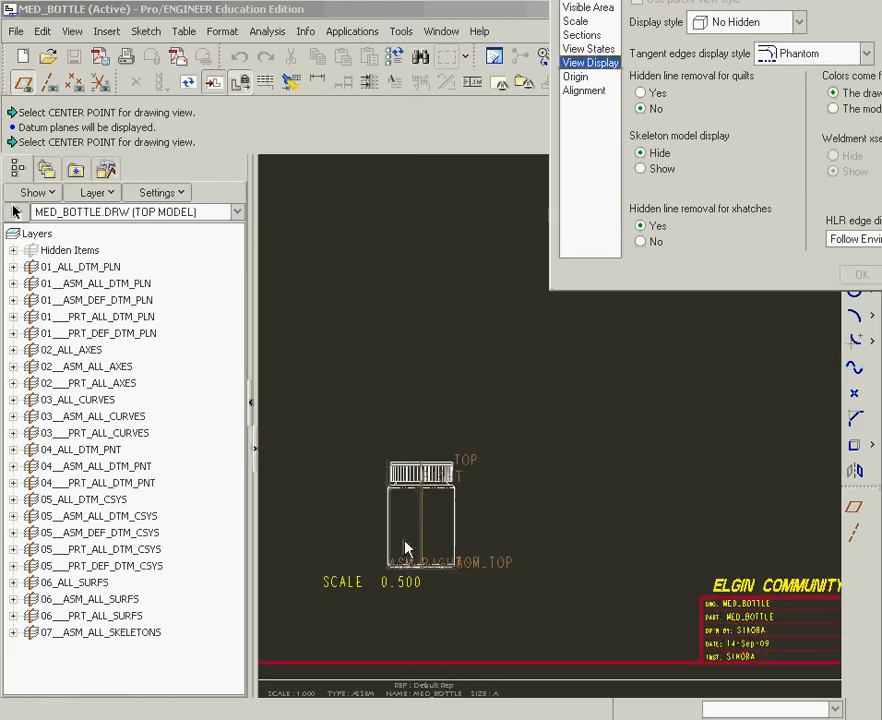
{"action": "scroll", "coordinate": [408, 540], "scroll_direction": "down", "scroll_amount": 2}
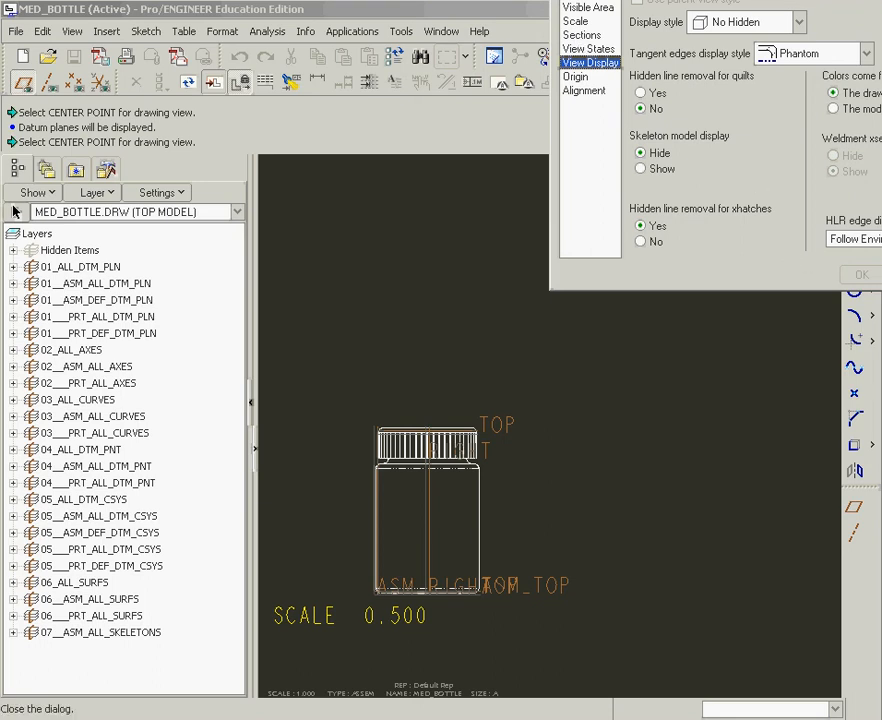
{"action": "left_click", "coordinate": [881, 275]}
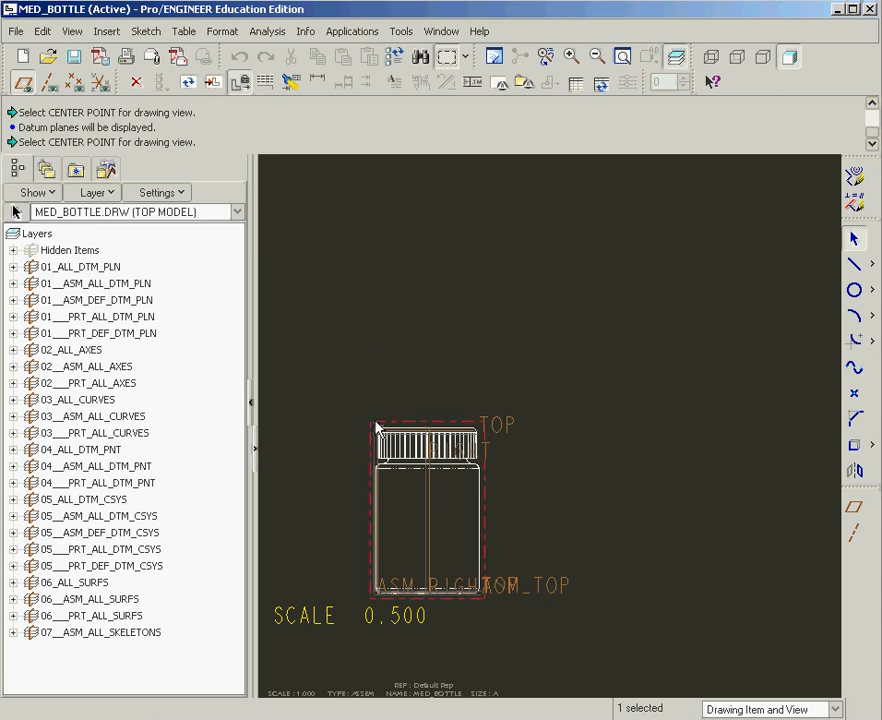
- Insert a projection view of the bottle directly below the front view
{"action": "left_click", "coordinate": [106, 31]}
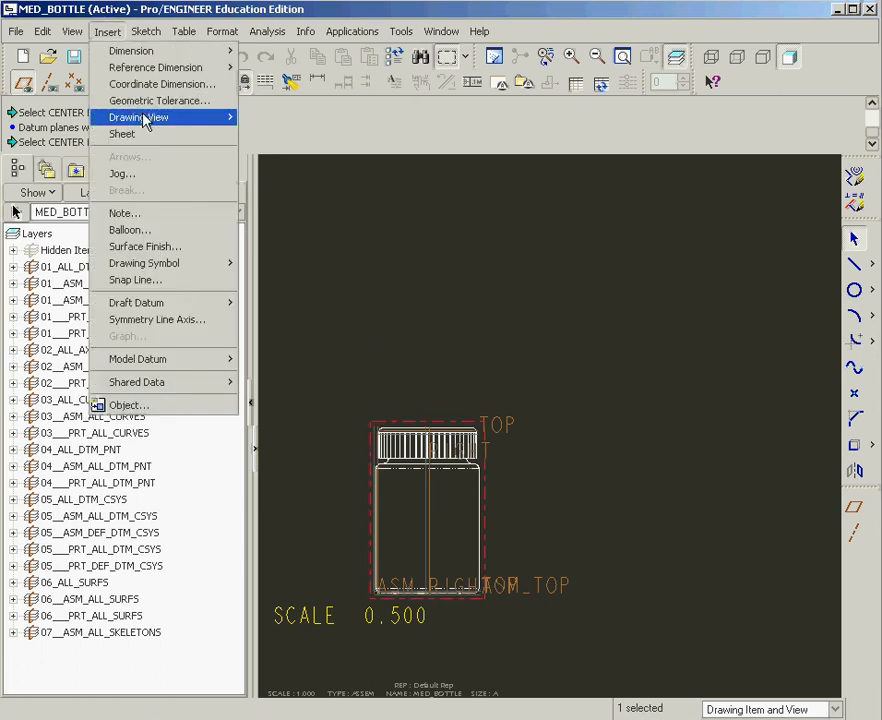
{"action": "mouse_move", "coordinate": [146, 120]}
{"action": "left_click", "coordinate": [272, 134]}
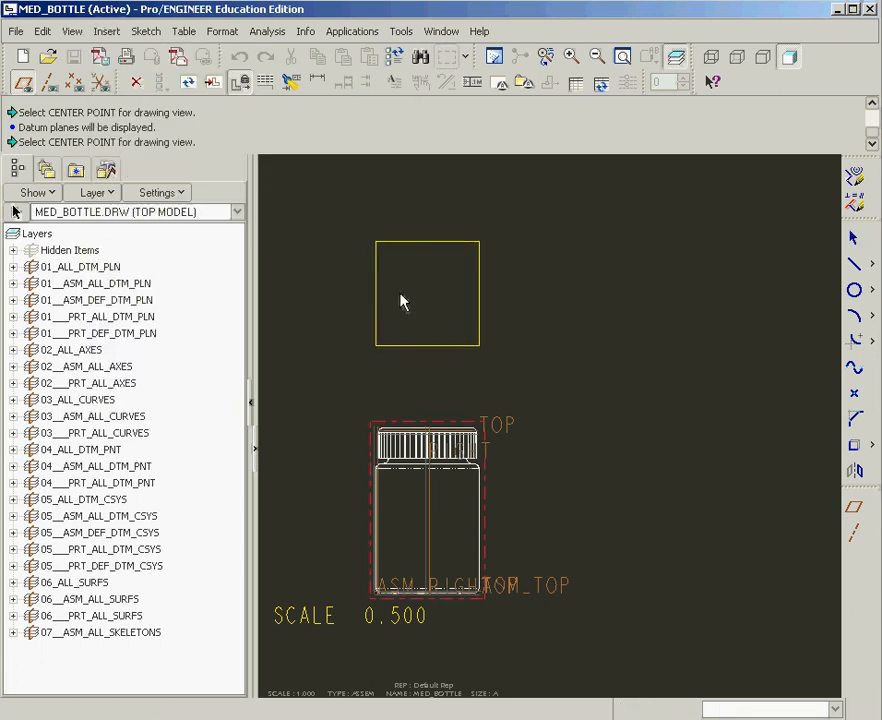
{"action": "scroll", "coordinate": [446, 358], "scroll_direction": "down", "scroll_amount": 2}
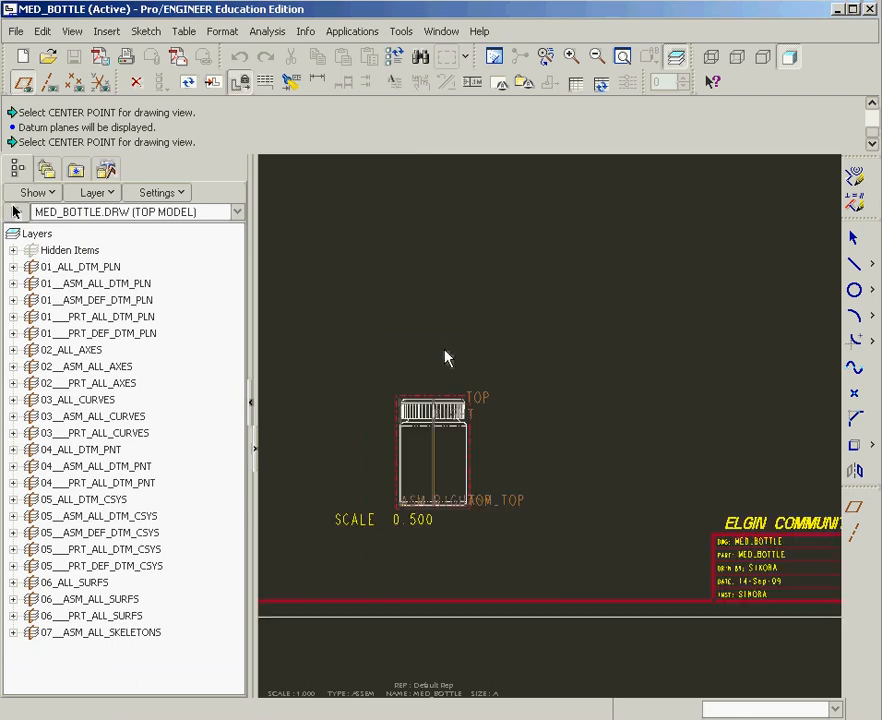
{"action": "left_click", "coordinate": [446, 585]}
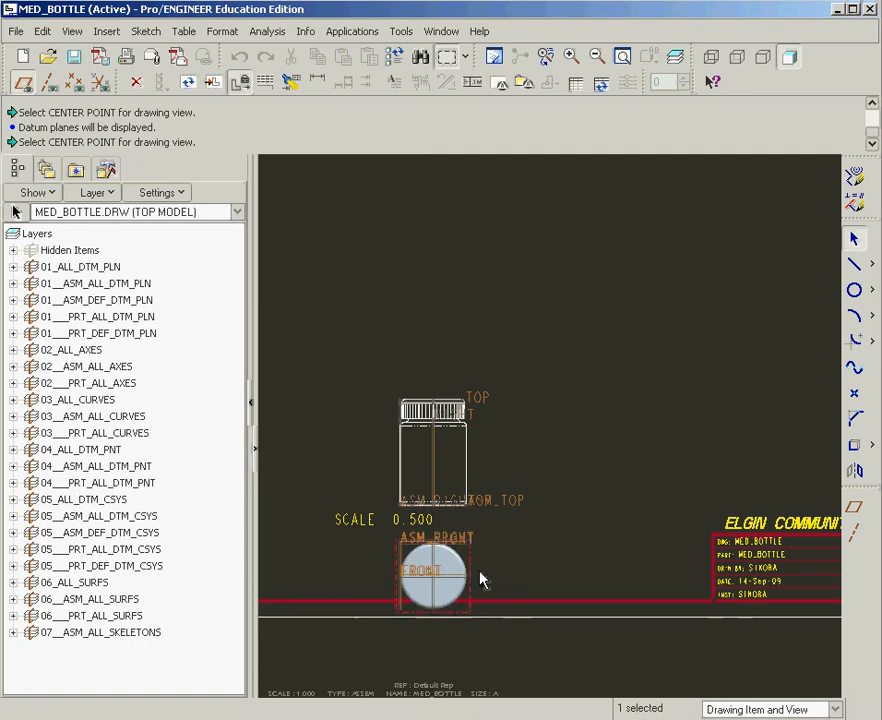
- Set the projected bottle view's display style to No Hidden and its tangent edges to Phantom
{"action": "double_click", "coordinate": [464, 561]}
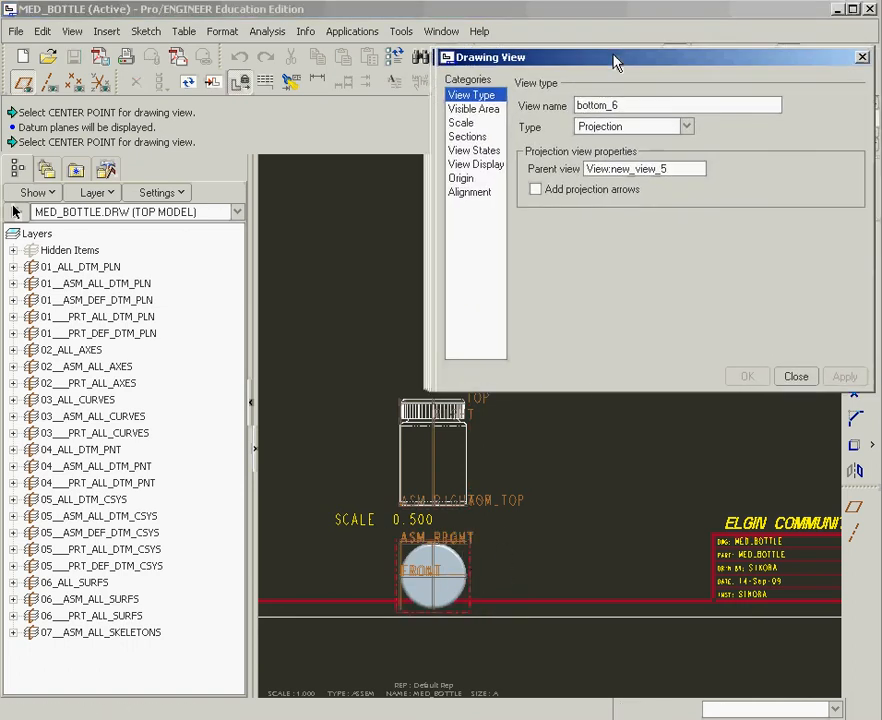
{"action": "left_click", "coordinate": [478, 98]}
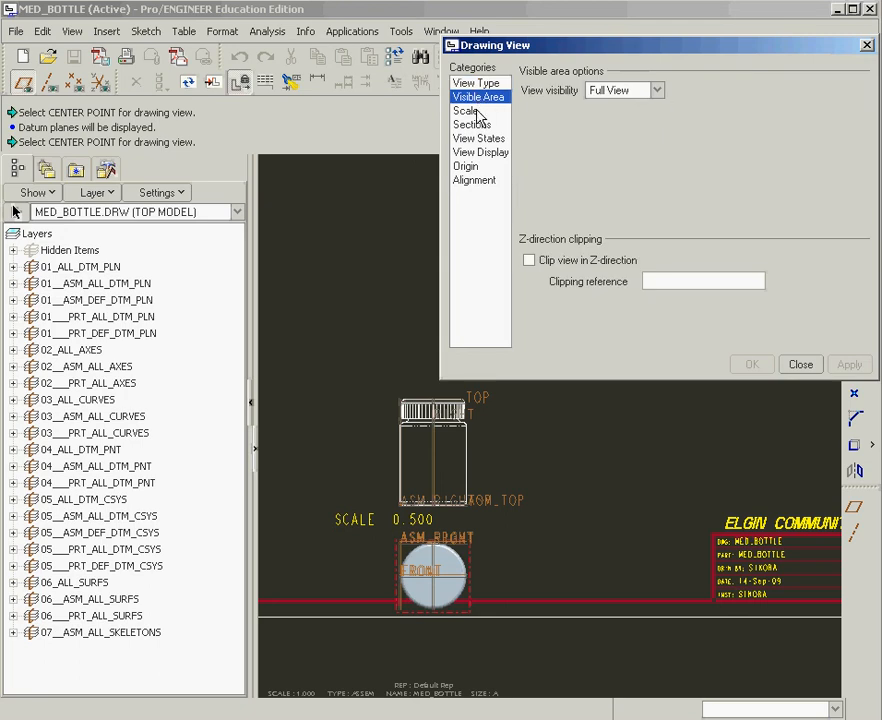
{"action": "left_click", "coordinate": [476, 111]}
{"action": "left_click", "coordinate": [472, 125]}
{"action": "left_click", "coordinate": [474, 138]}
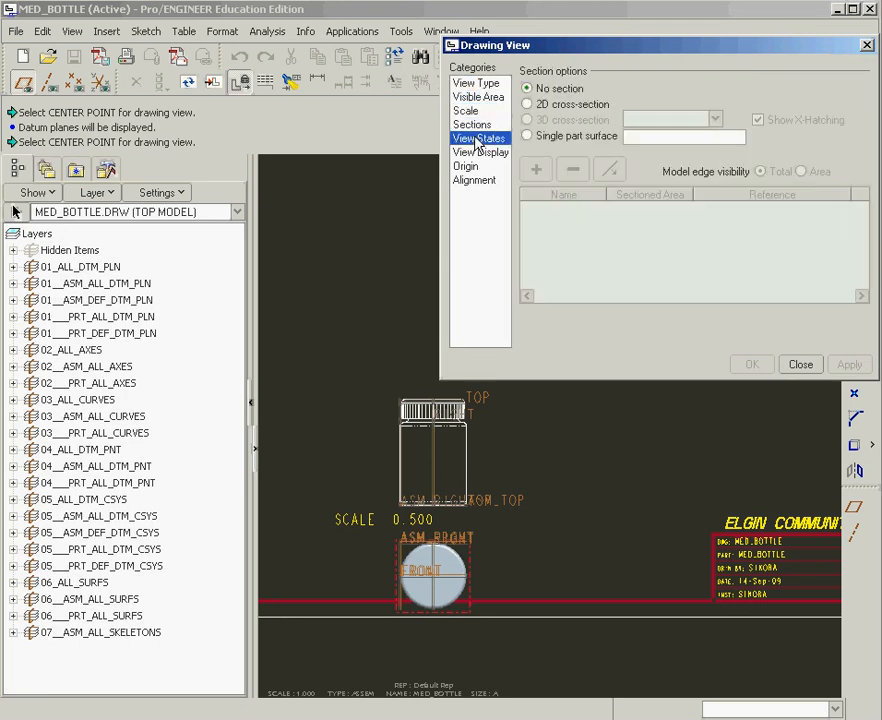
{"action": "left_click", "coordinate": [481, 153]}
{"action": "left_click", "coordinate": [672, 112]}
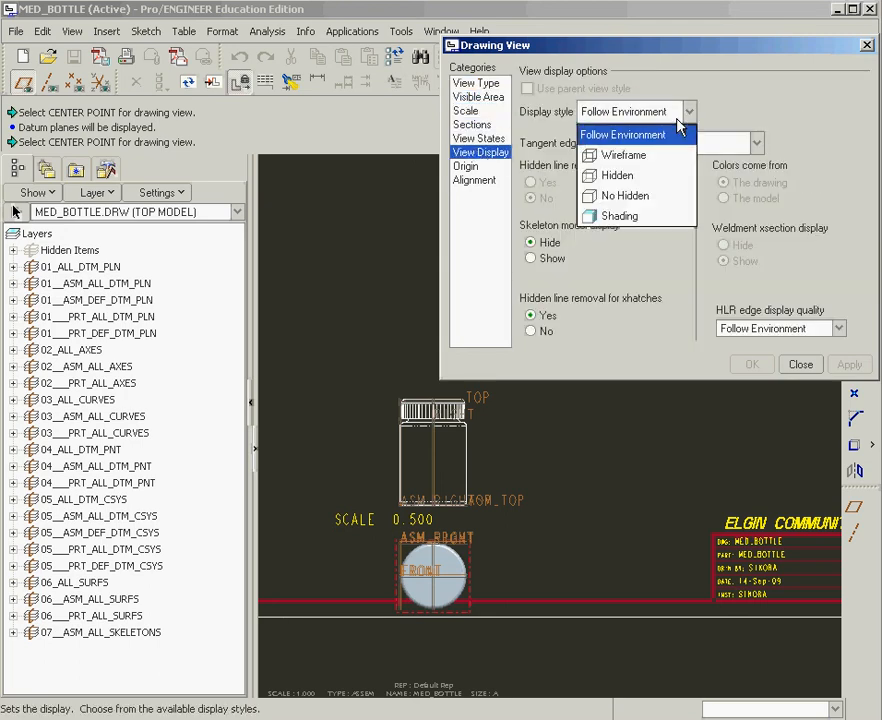
{"action": "left_click", "coordinate": [626, 196]}
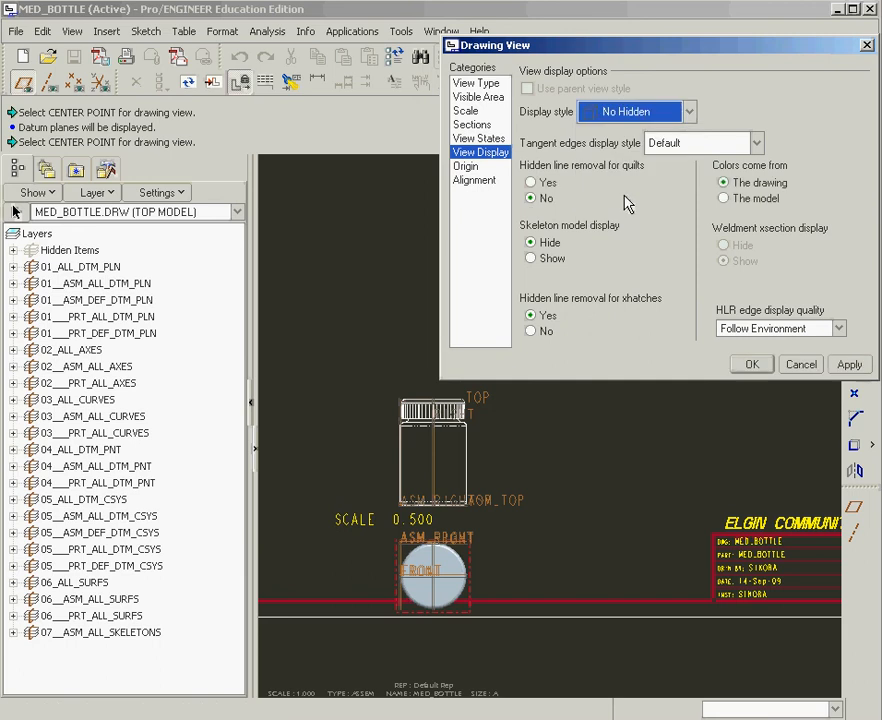
{"action": "left_click", "coordinate": [756, 146]}
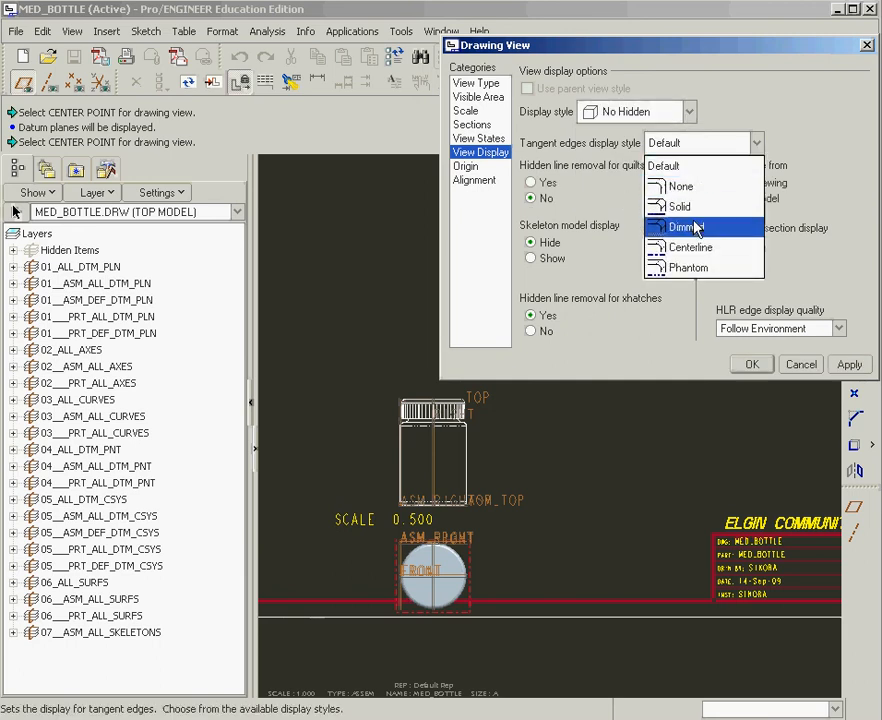
{"action": "left_click", "coordinate": [688, 268]}
{"action": "left_click", "coordinate": [849, 364]}
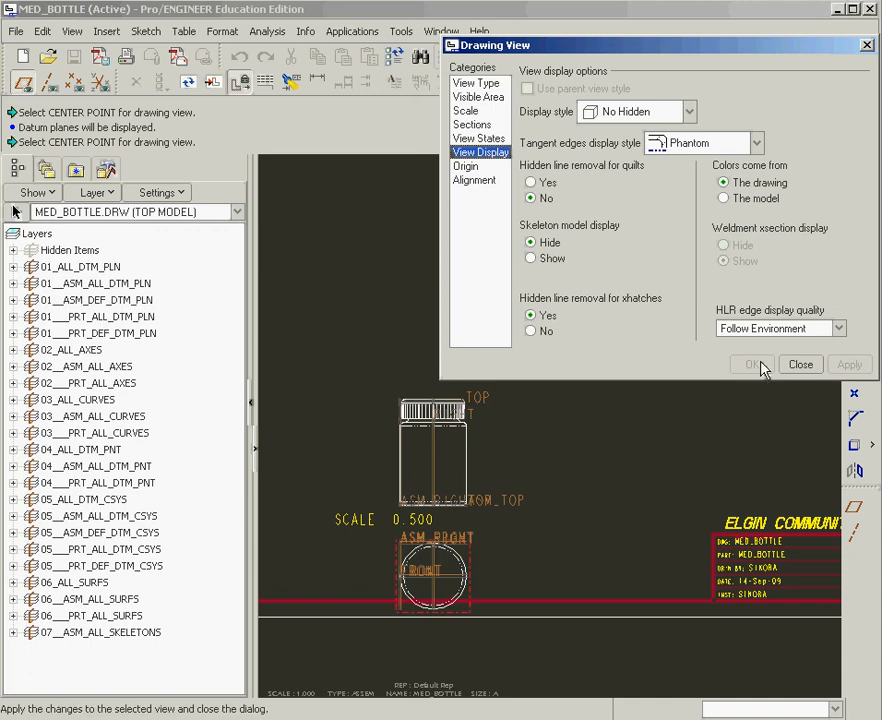
{"action": "left_click", "coordinate": [801, 365]}
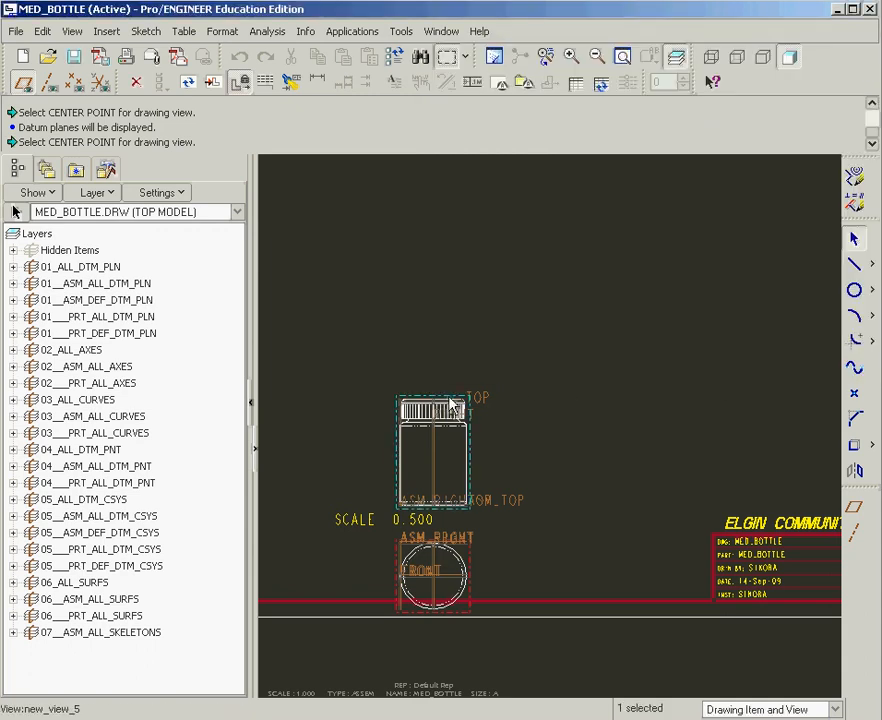
{"action": "left_click", "coordinate": [452, 338]}
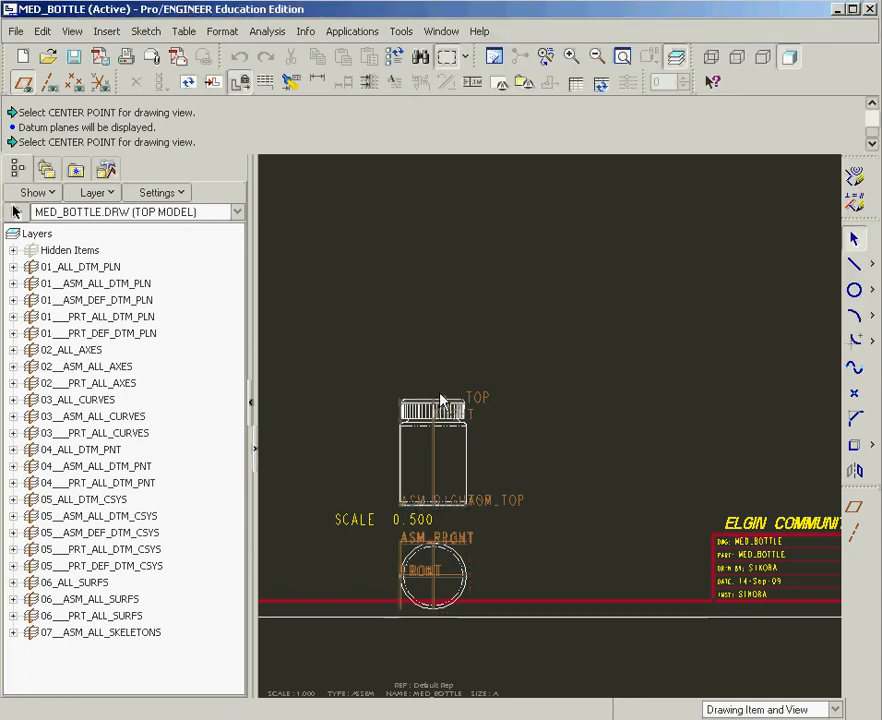
- Unlock view movement, shift the front view up the sheet and bring the projected view up beneath it
{"action": "left_click", "coordinate": [436, 402]}
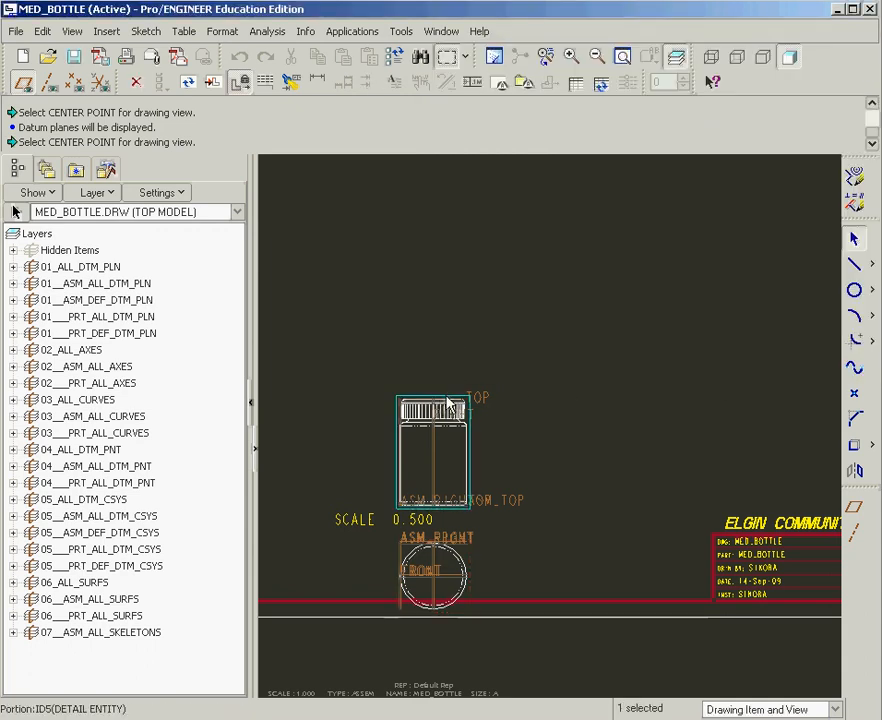
{"action": "left_click", "coordinate": [244, 85]}
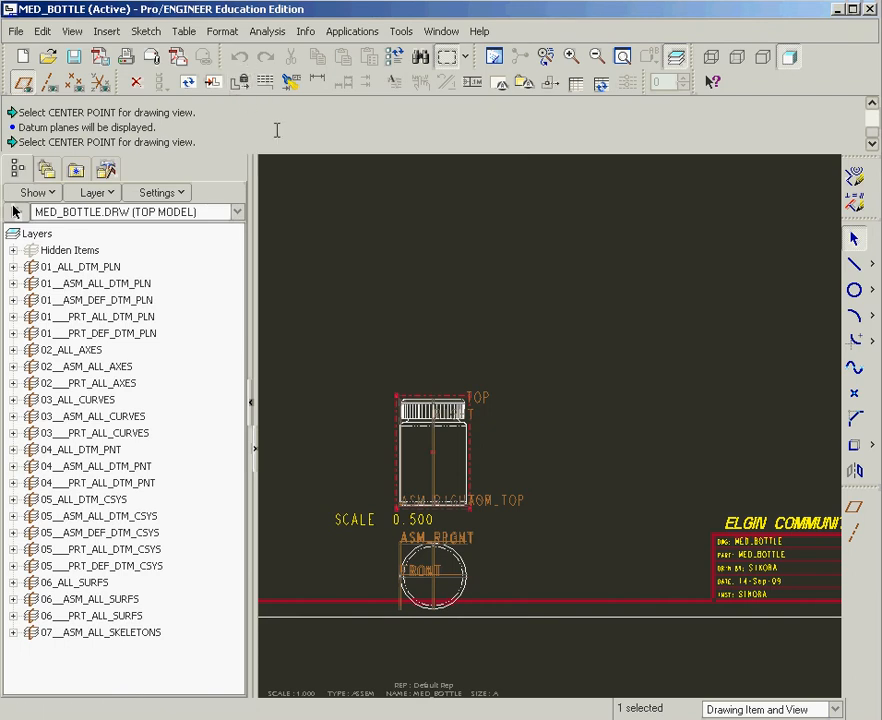
{"action": "left_click_drag", "start_coordinate": [436, 402], "coordinate": [438, 288]}
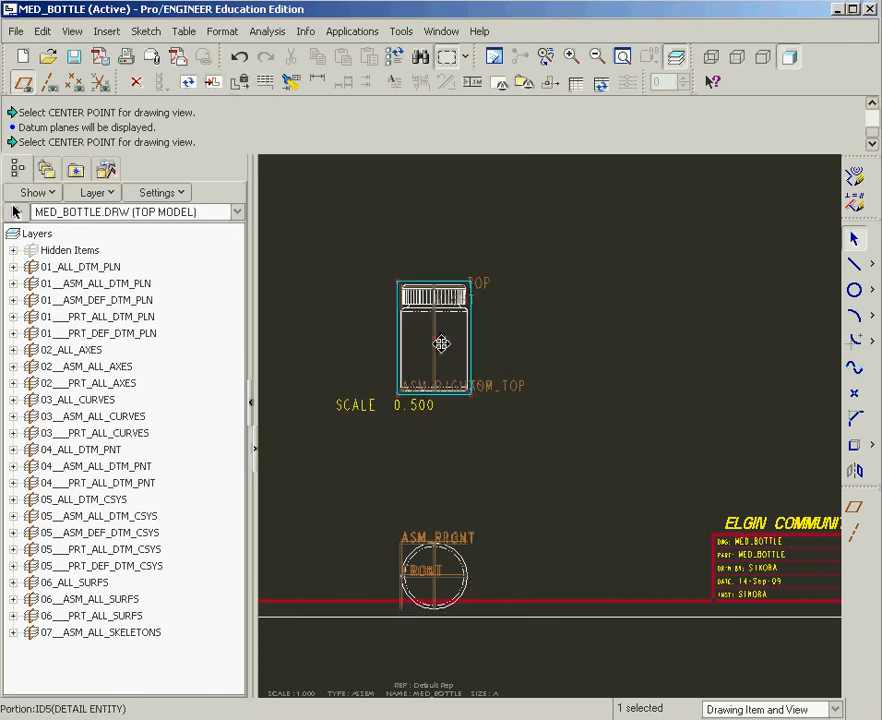
{"action": "left_click", "coordinate": [450, 540]}
{"action": "left_click_drag", "start_coordinate": [450, 540], "coordinate": [455, 428]}
- Raise the front and projected views further up the sheet, leaving a clear gap between them
{"action": "left_click", "coordinate": [451, 337]}
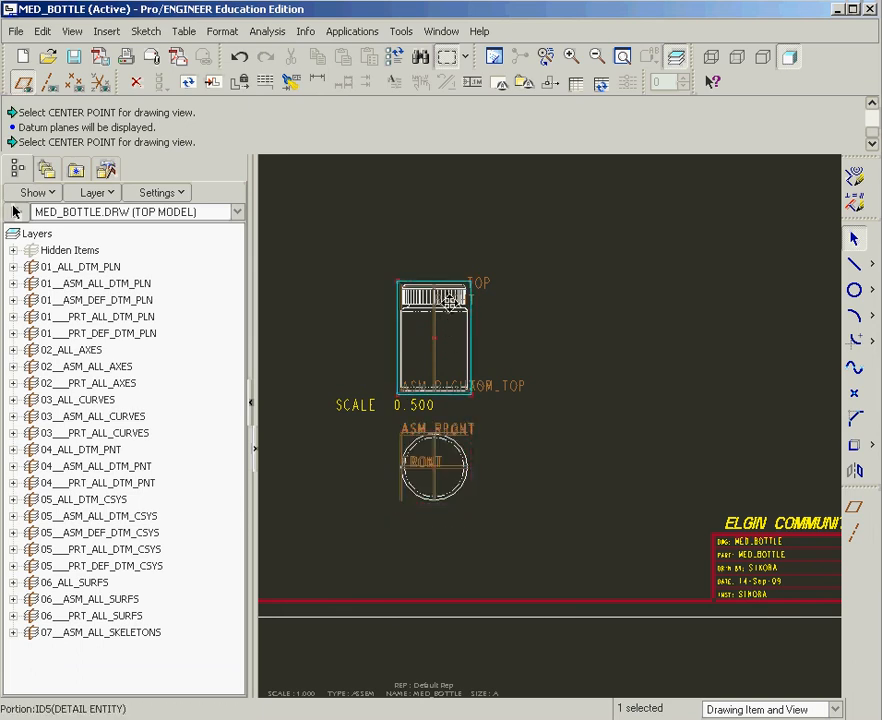
{"action": "left_click_drag", "start_coordinate": [449, 337], "coordinate": [449, 293]}
{"action": "left_click", "coordinate": [447, 476]}
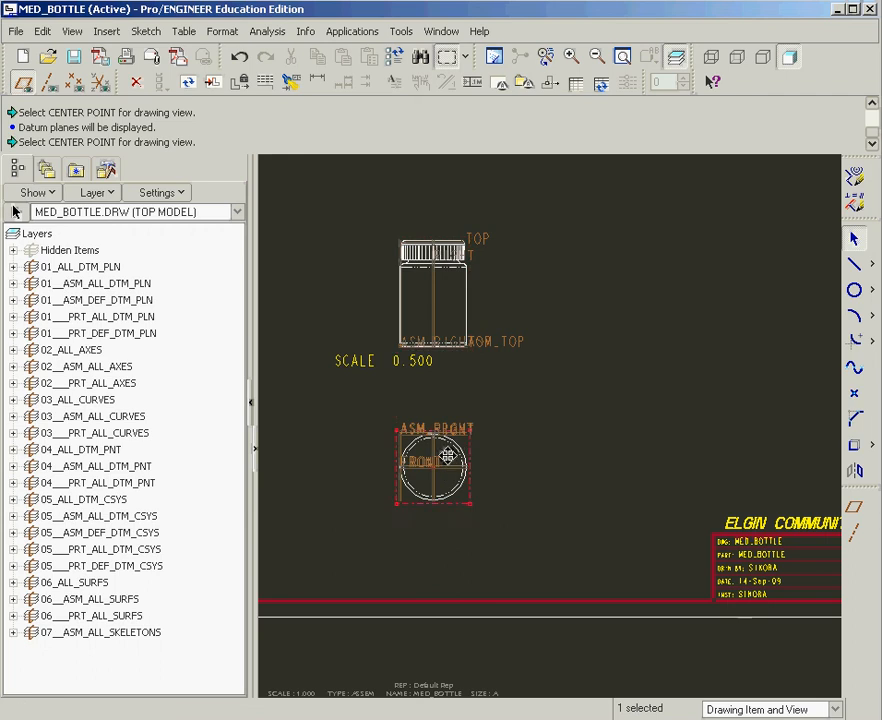
{"action": "mouse_move", "coordinate": [449, 461]}
{"action": "left_mouse_down"}
{"action": "mouse_move", "coordinate": [455, 404]}
{"action": "mouse_move", "coordinate": [455, 417]}
{"action": "left_mouse_up"}
{"action": "scroll", "coordinate": [557, 330], "scroll_direction": "down", "scroll_amount": 2}
{"action": "scroll", "coordinate": [565, 250], "scroll_direction": "down", "scroll_amount": 1}
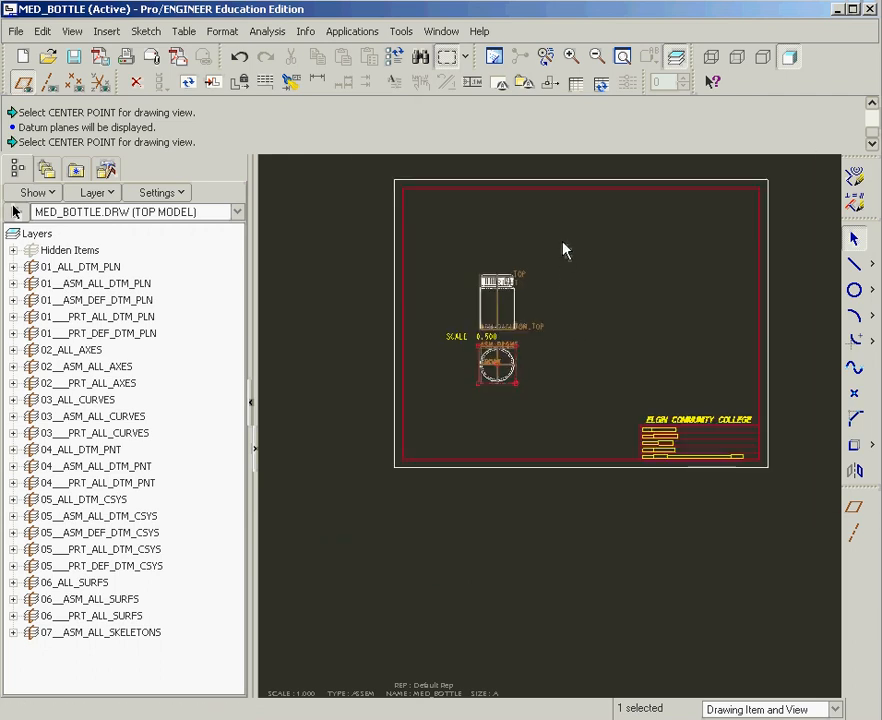
{"action": "scroll", "coordinate": [506, 283], "scroll_direction": "up", "scroll_amount": 3}
{"action": "left_click_drag", "start_coordinate": [475, 336], "coordinate": [474, 270]}
{"action": "left_click", "coordinate": [560, 336]}
{"action": "scroll", "coordinate": [569, 350], "scroll_direction": "down", "scroll_amount": 1}
{"action": "scroll", "coordinate": [592, 292], "scroll_direction": "up", "scroll_amount": 2}
{"action": "scroll", "coordinate": [595, 291], "scroll_direction": "down", "scroll_amount": 2}
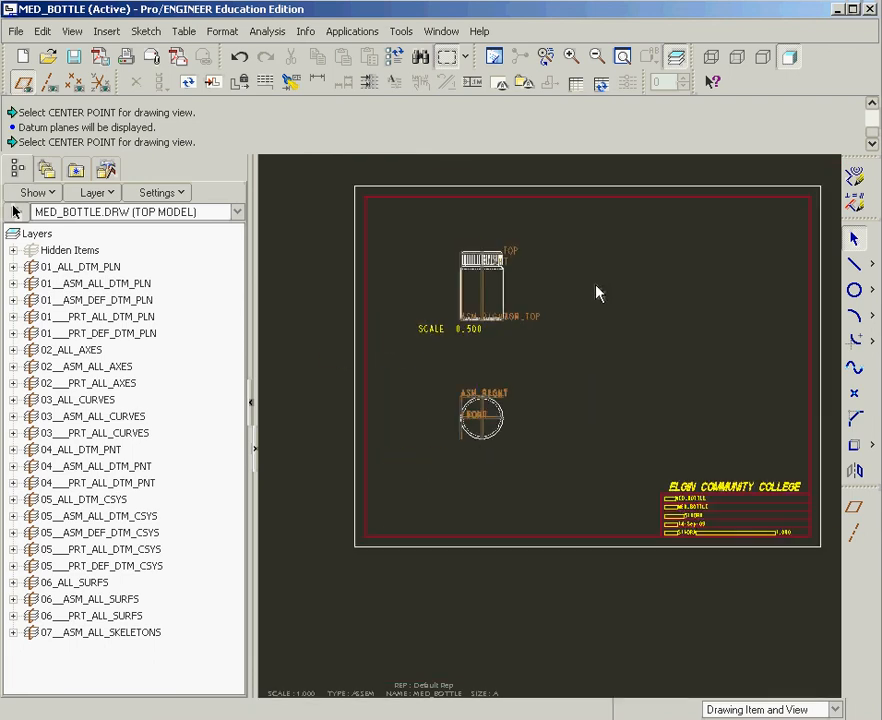
- Place a general view in the upper-right area of the drawing sheet with Isometric as its default orientation
{"action": "left_click", "coordinate": [107, 31]}
{"action": "mouse_move", "coordinate": [228, 118]}
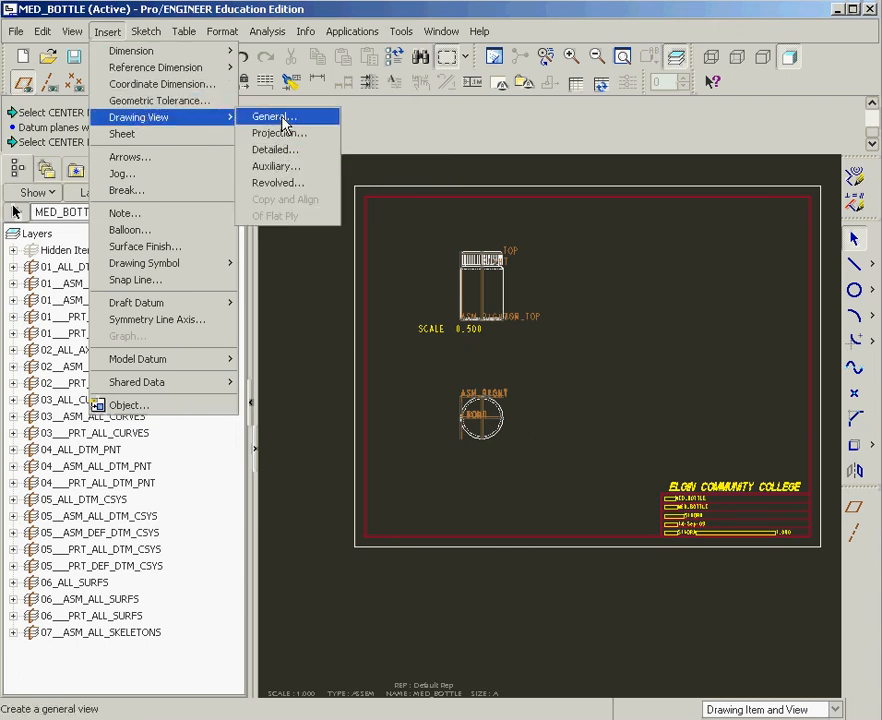
{"action": "left_click", "coordinate": [287, 118]}
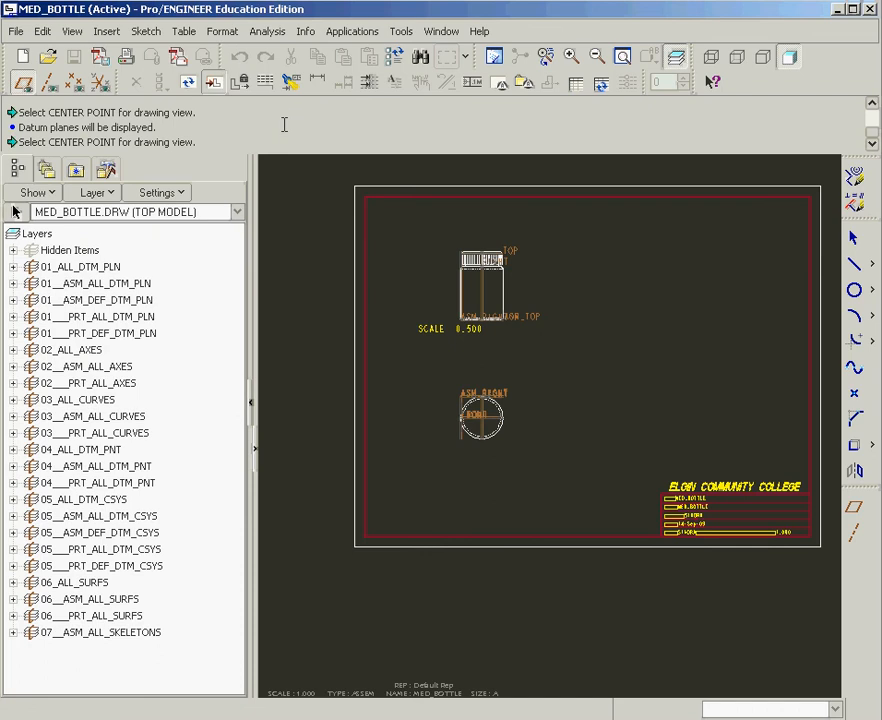
{"action": "left_click", "coordinate": [724, 297]}
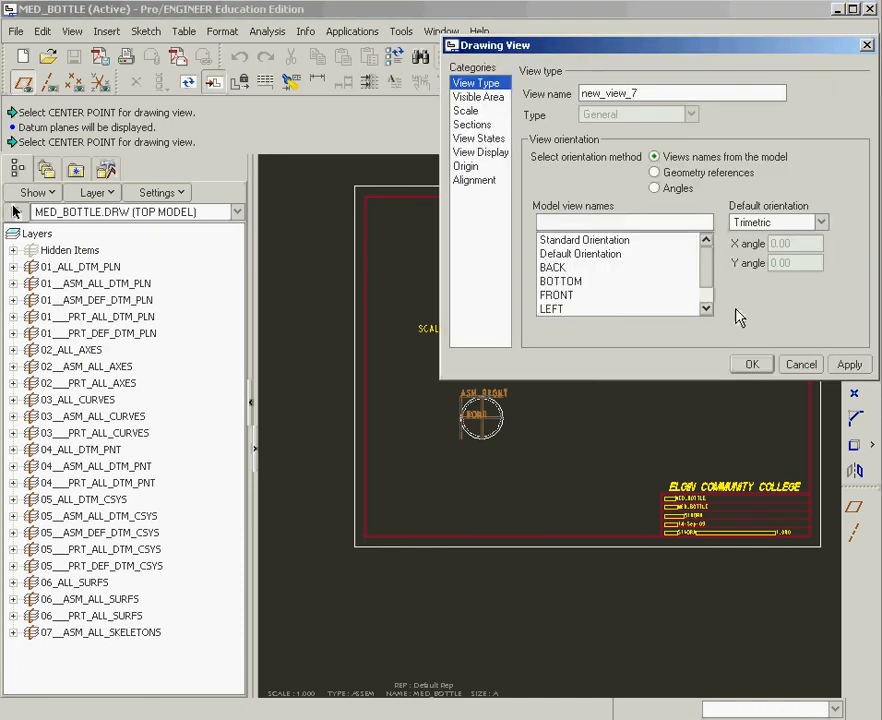
{"action": "left_click", "coordinate": [820, 222]}
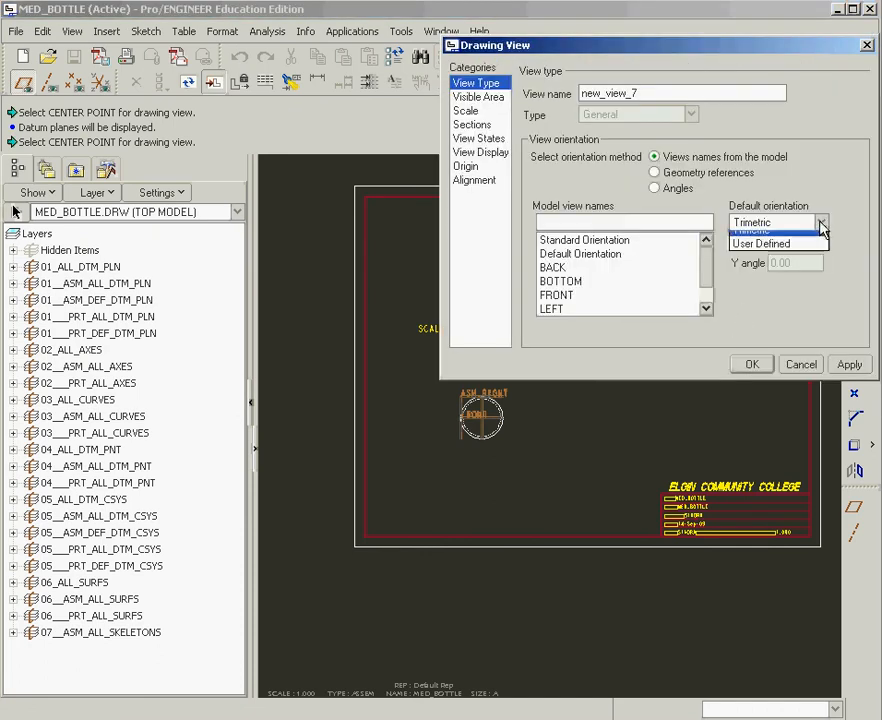
{"action": "left_click", "coordinate": [770, 239]}
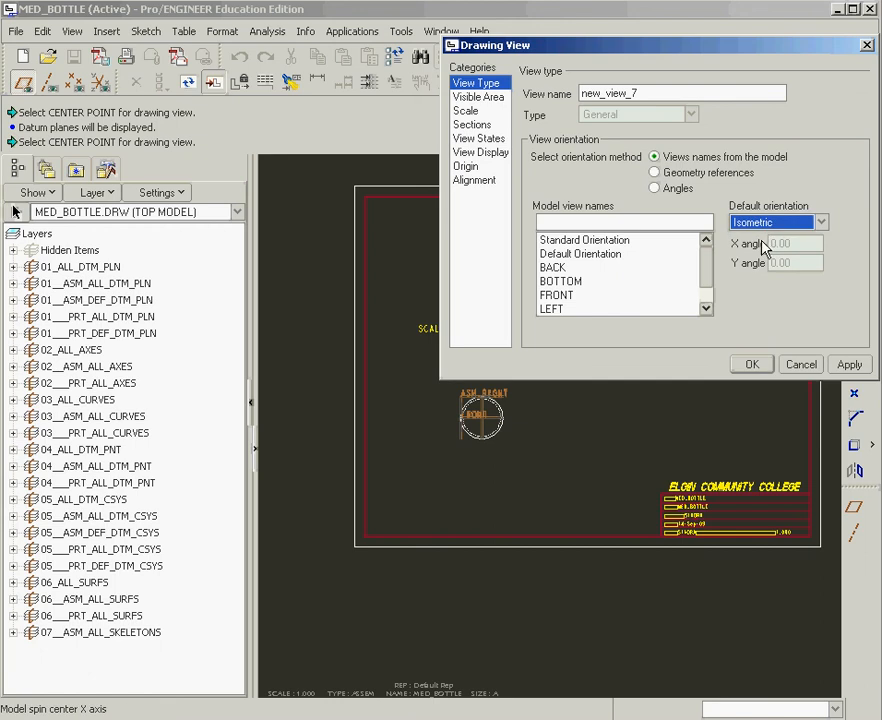
- Explode the components in the isometric view using the Default explode state and apply the change
{"action": "left_click", "coordinate": [466, 99]}
{"action": "left_click", "coordinate": [465, 112]}
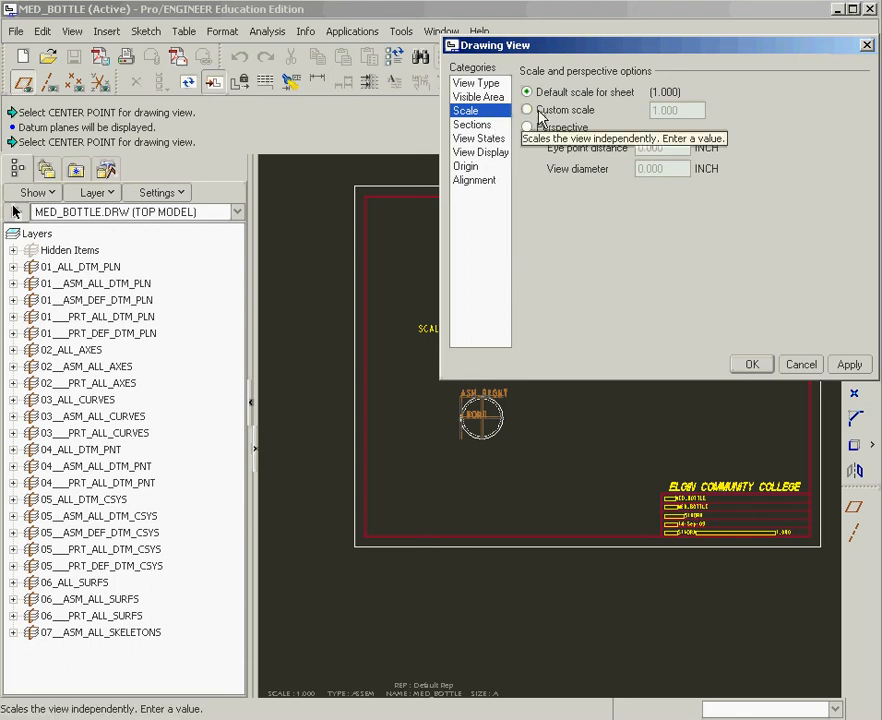
{"action": "left_click", "coordinate": [474, 126]}
{"action": "left_click", "coordinate": [476, 140]}
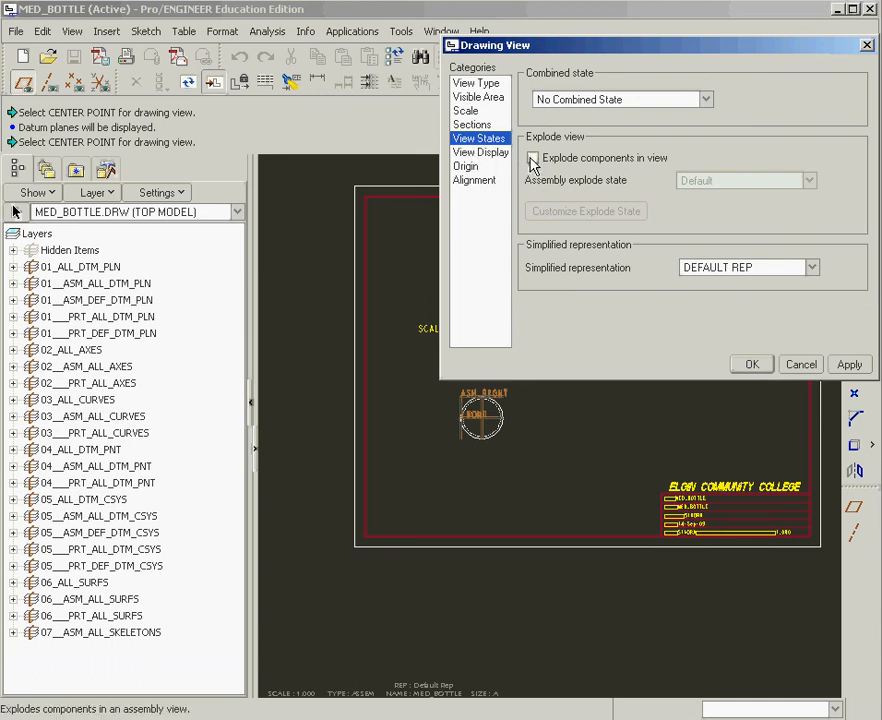
{"action": "left_click", "coordinate": [533, 158]}
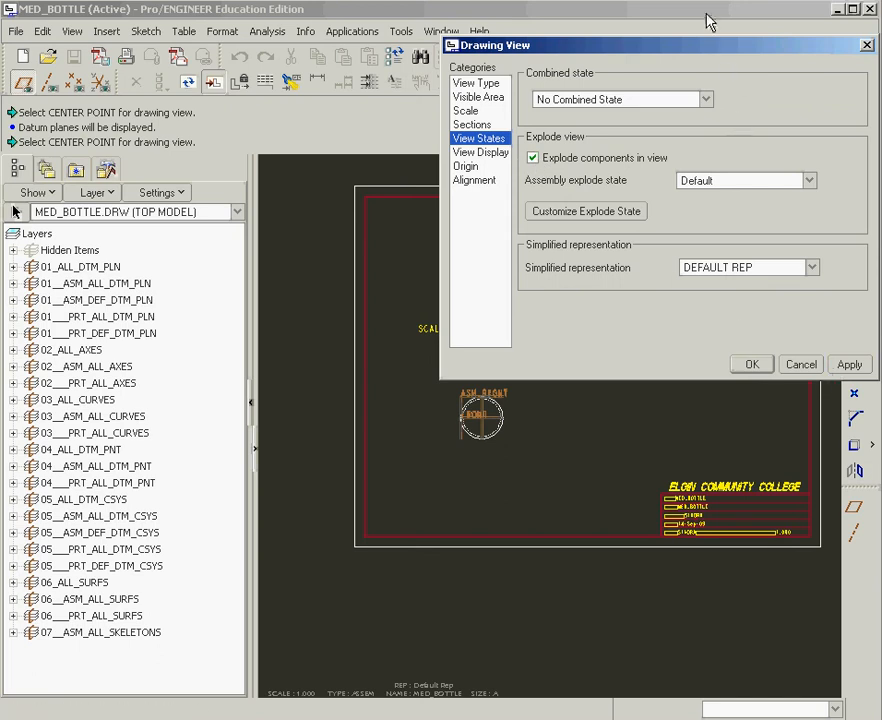
{"action": "left_click_drag", "start_coordinate": [722, 50], "coordinate": [497, 142]}
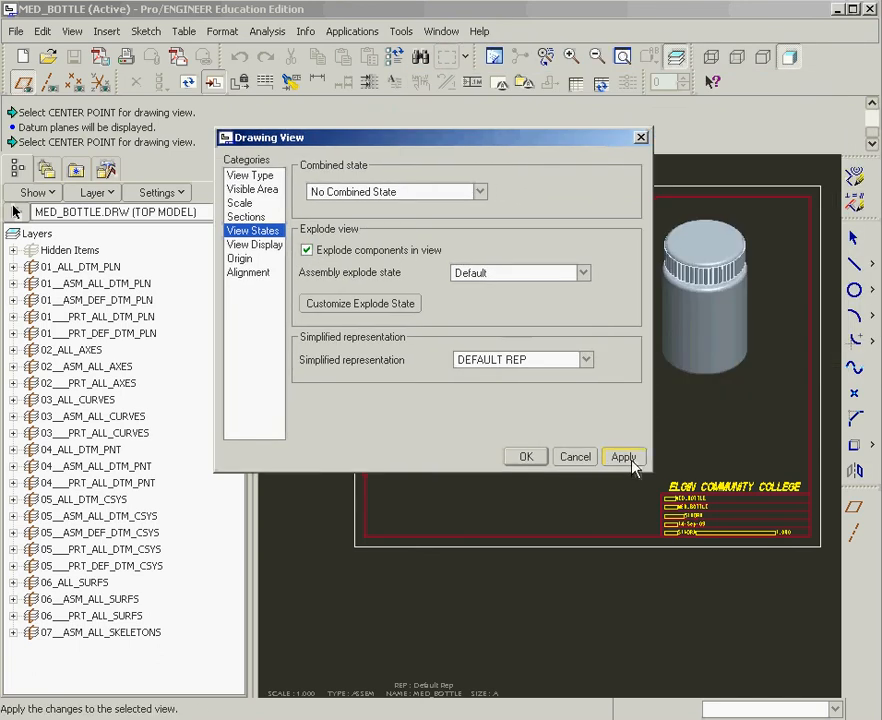
{"action": "left_click", "coordinate": [624, 456]}
- Set the exploded isometric view's display style to No Hidden and its tangent edges to Phantom
{"action": "left_click", "coordinate": [258, 245]}
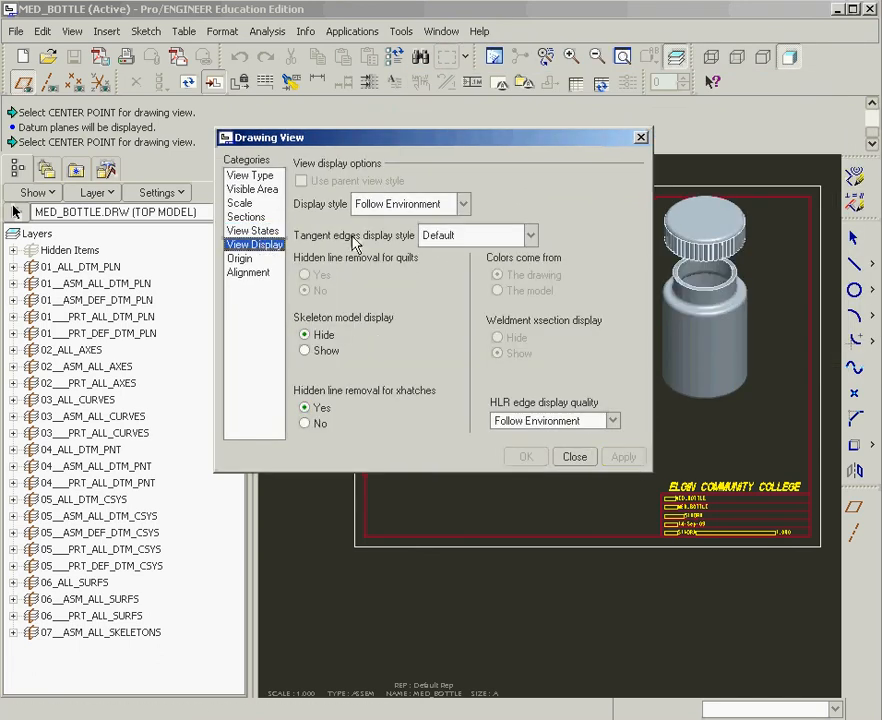
{"action": "left_click", "coordinate": [463, 205]}
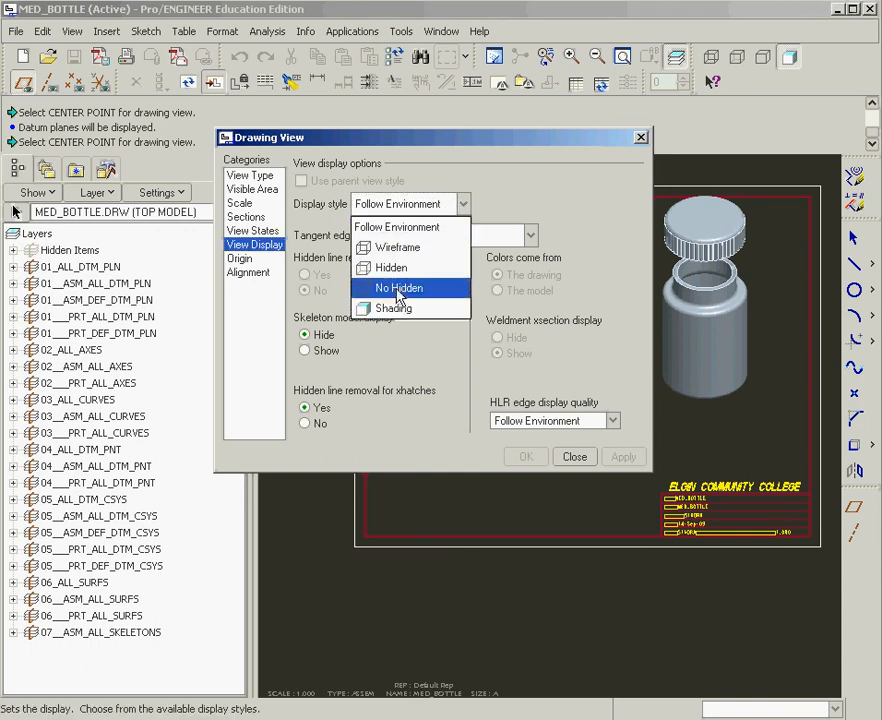
{"action": "left_click", "coordinate": [384, 288]}
{"action": "left_click", "coordinate": [488, 236]}
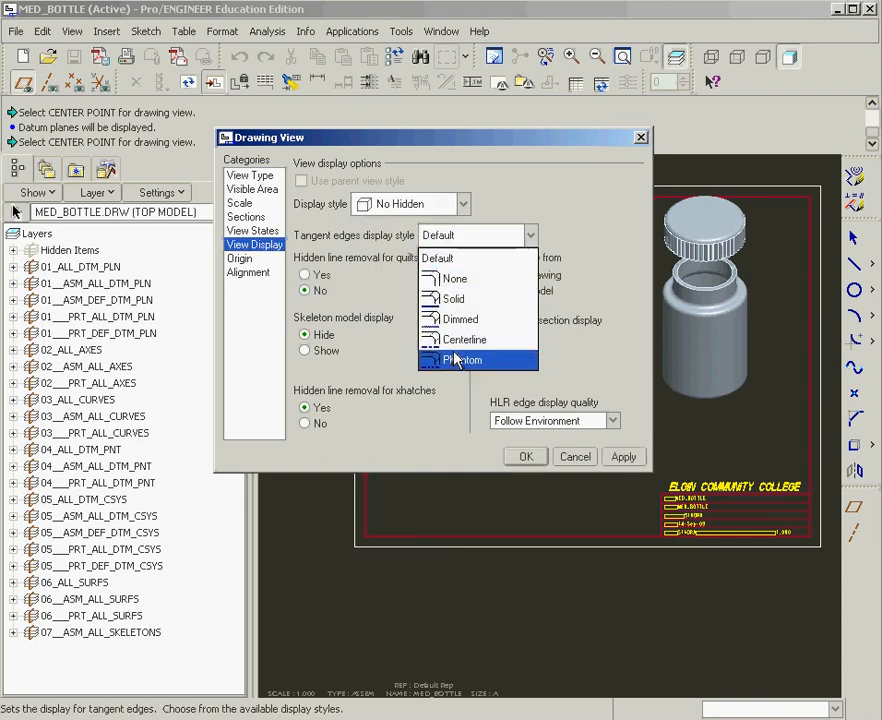
{"action": "left_click", "coordinate": [486, 358]}
{"action": "left_click", "coordinate": [623, 456]}
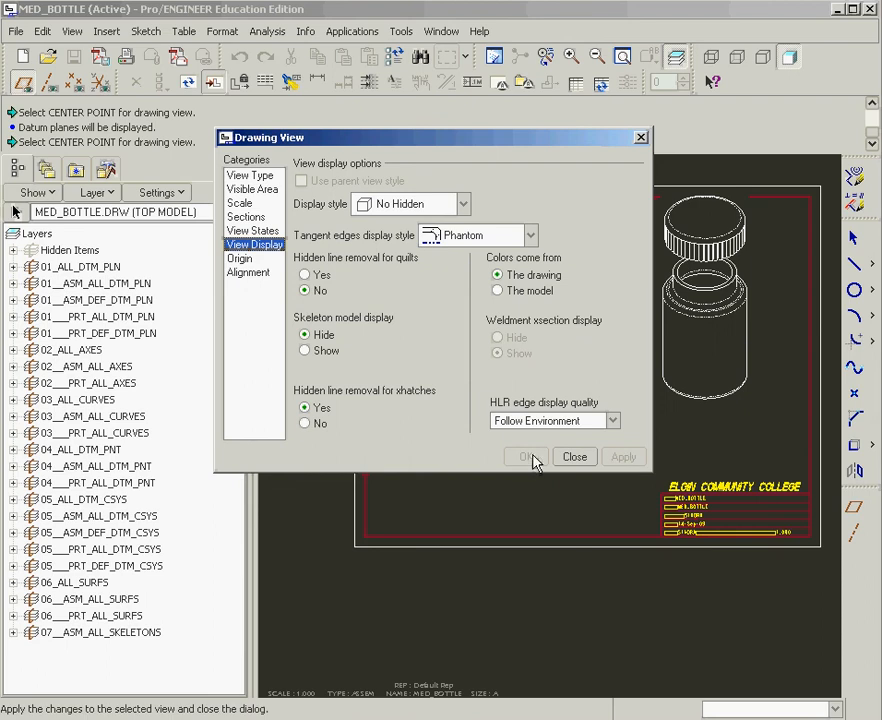
- Give the exploded isometric view a custom scale of 0.500 and finish its properties
{"action": "left_click", "coordinate": [240, 203]}
{"action": "left_click", "coordinate": [301, 202]}
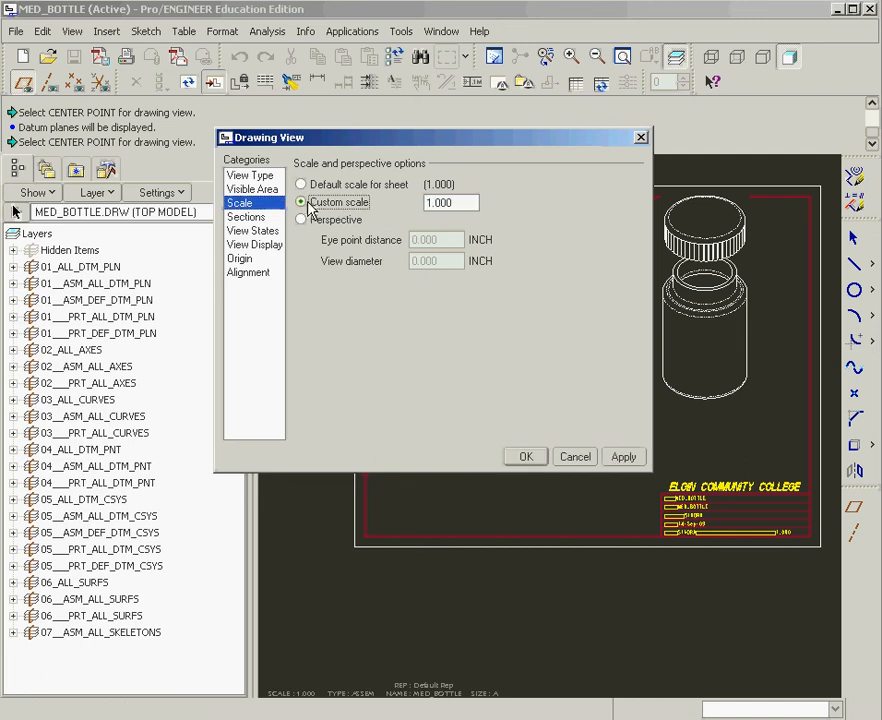
{"action": "left_click_drag", "start_coordinate": [455, 202], "coordinate": [413, 206]}
{"action": "type", "text": "0.500"}
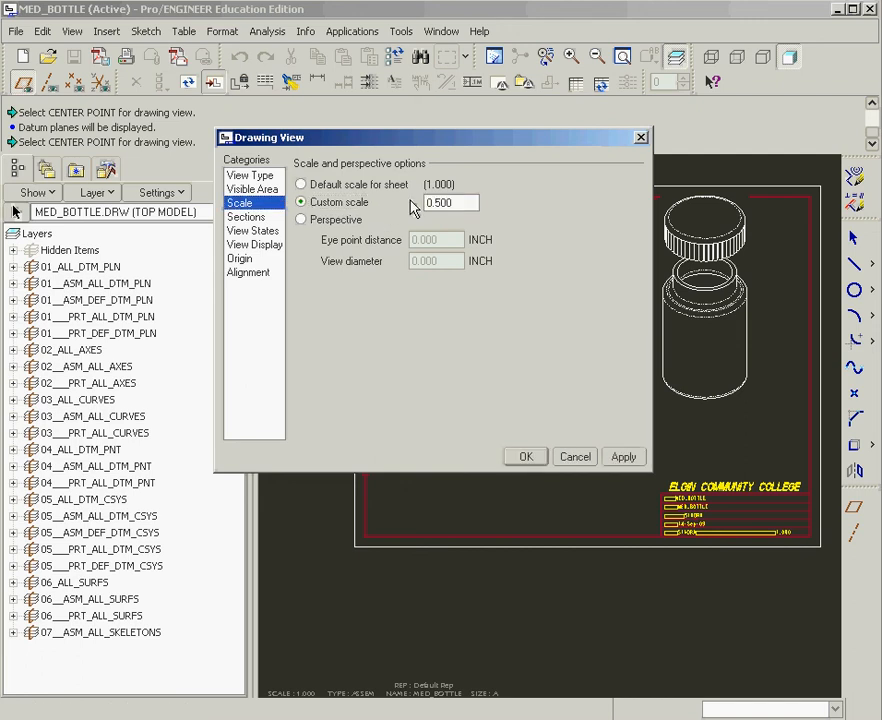
{"action": "left_click", "coordinate": [620, 457]}
{"action": "left_click", "coordinate": [566, 458]}
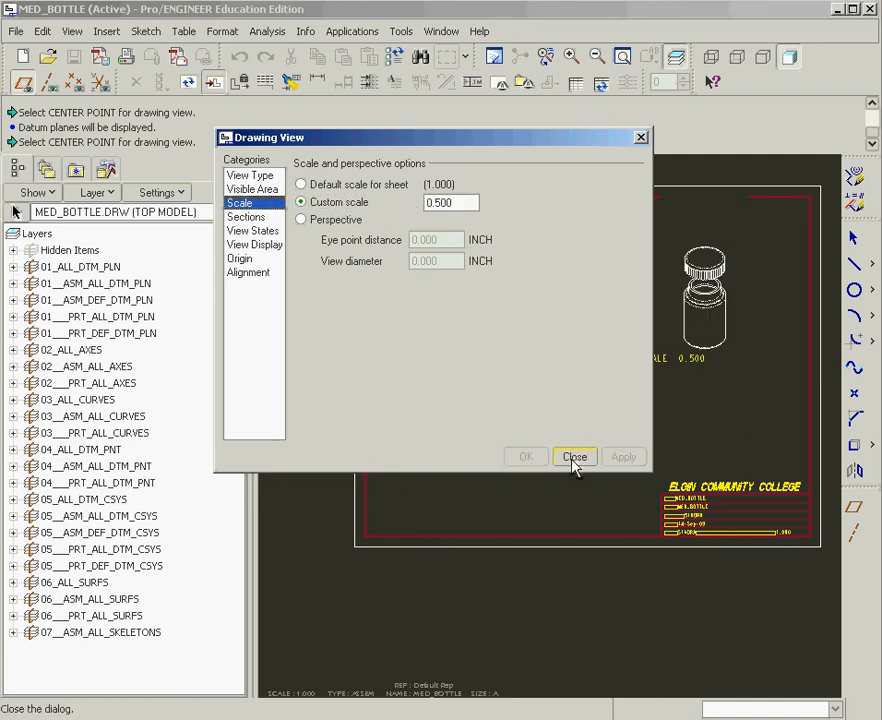
- Shift the exploded view closer to the sheet's right border and center its scale note beneath it
{"action": "left_click", "coordinate": [712, 325]}
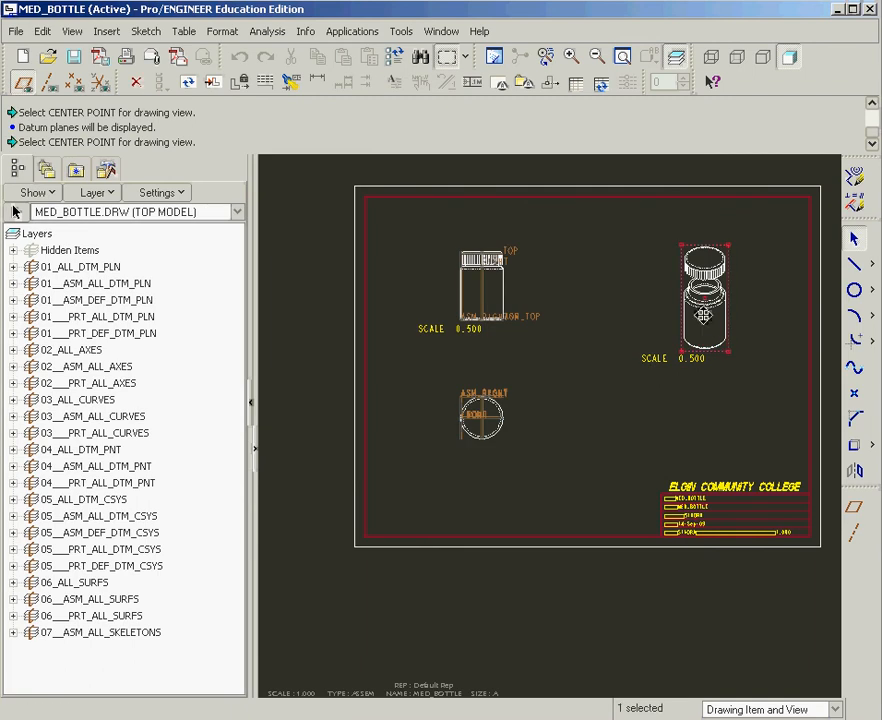
{"action": "left_click_drag", "start_coordinate": [712, 325], "coordinate": [749, 325]}
{"action": "left_click_drag", "start_coordinate": [693, 356], "coordinate": [725, 359]}
{"action": "left_click", "coordinate": [532, 330]}
- Center the front view's scale note directly beneath the bottle
{"action": "left_click", "coordinate": [446, 329]}
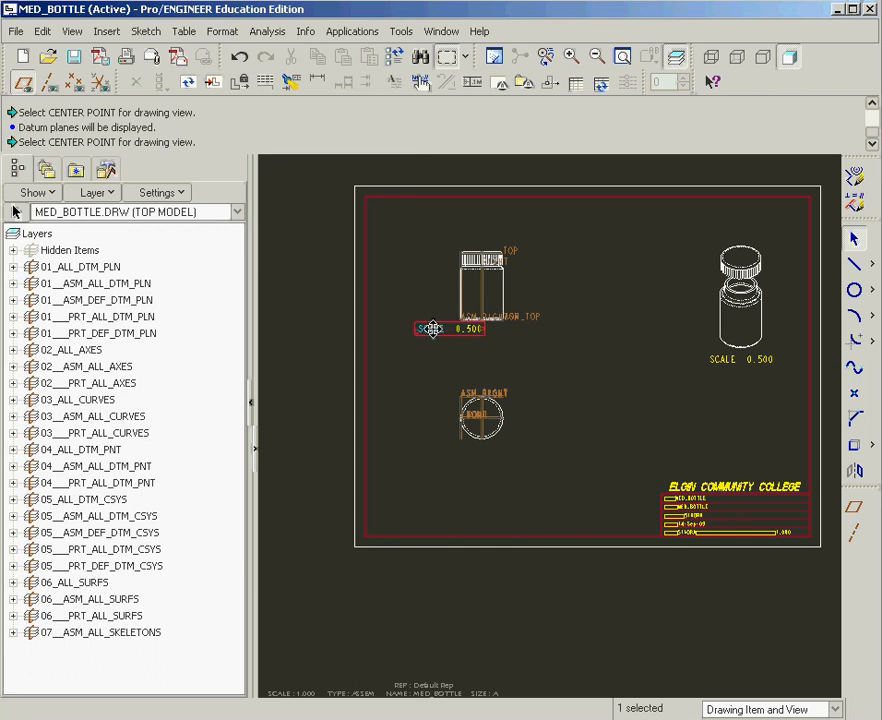
{"action": "left_click_drag", "start_coordinate": [434, 330], "coordinate": [465, 329]}
{"action": "left_click", "coordinate": [554, 336]}
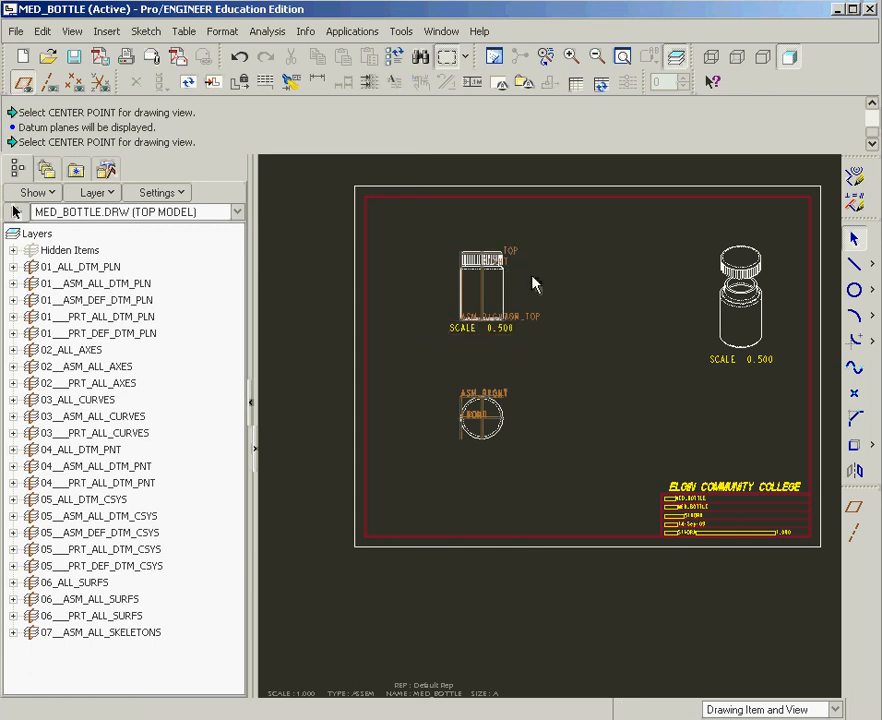
- Move the front view down the sheet, closer to the top projected view
{"action": "left_click", "coordinate": [502, 297]}
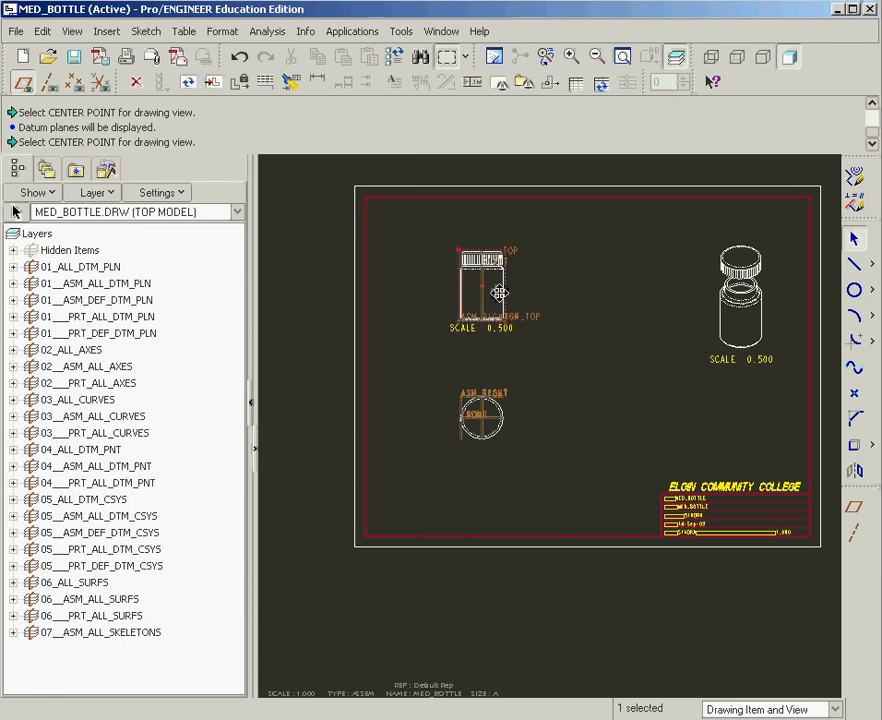
{"action": "left_click_drag", "start_coordinate": [500, 293], "coordinate": [500, 325]}
{"action": "left_click", "coordinate": [587, 302]}
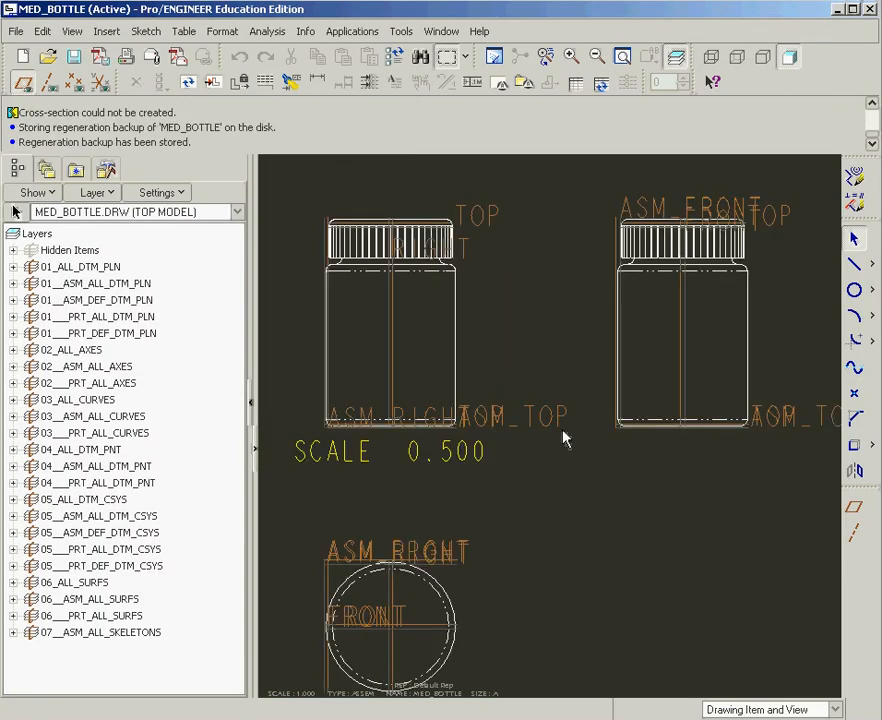
- Delete the right-side projected view of the bottle from the drawing
{"action": "scroll", "coordinate": [612, 418], "scroll_direction": "up", "scroll_amount": 2}
{"action": "scroll", "coordinate": [620, 360], "scroll_direction": "down", "scroll_amount": 2}
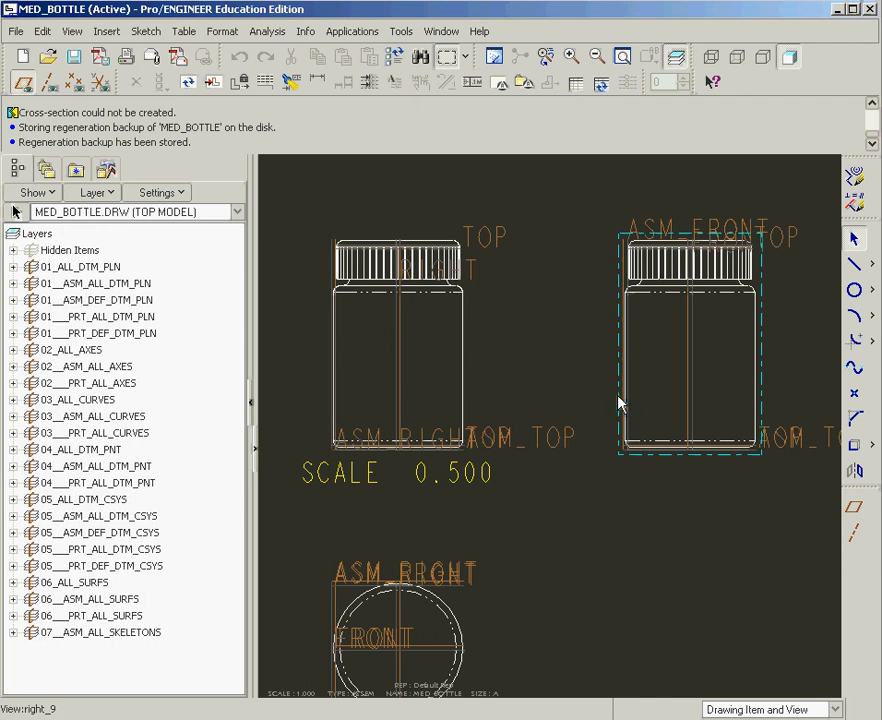
{"action": "left_click", "coordinate": [619, 400]}
{"action": "key", "text": "Delete"}
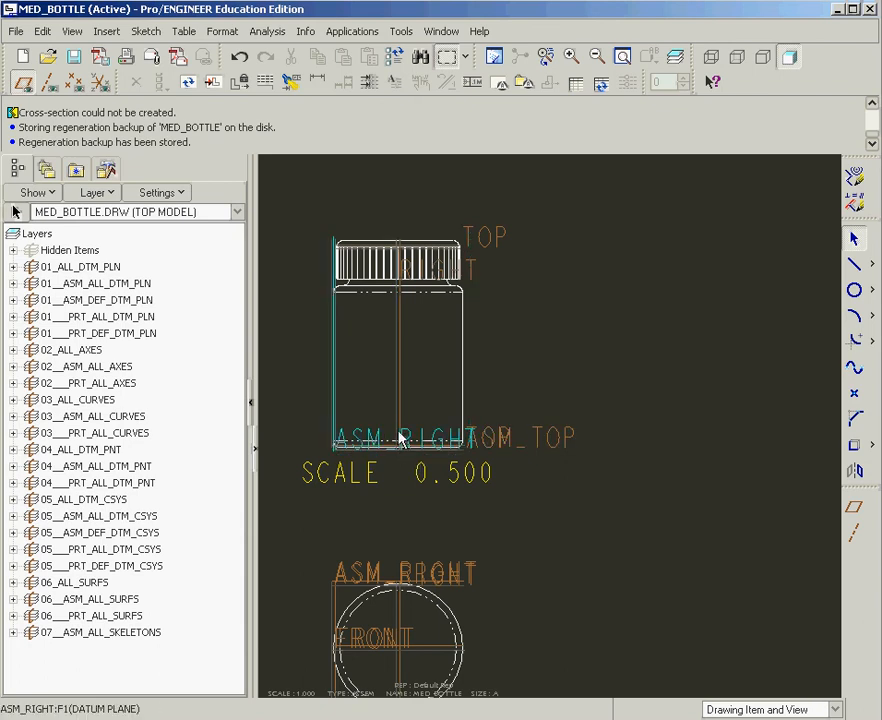
- Check the ASM_RIGHT plane's position in the front view, and switch to the MED_BOTTLE.ASM assembly window
{"action": "left_click", "coordinate": [339, 444]}
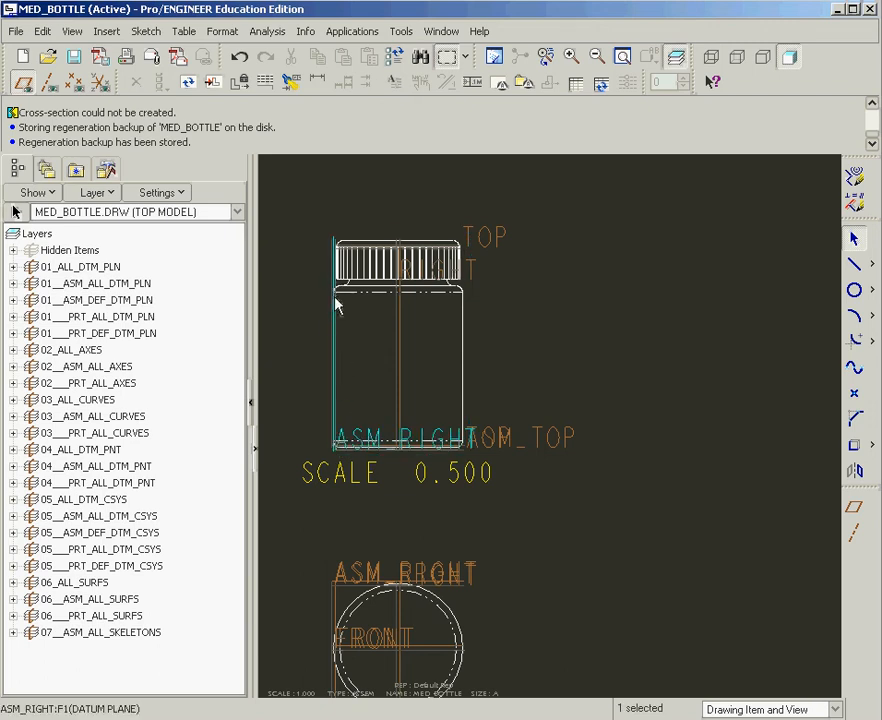
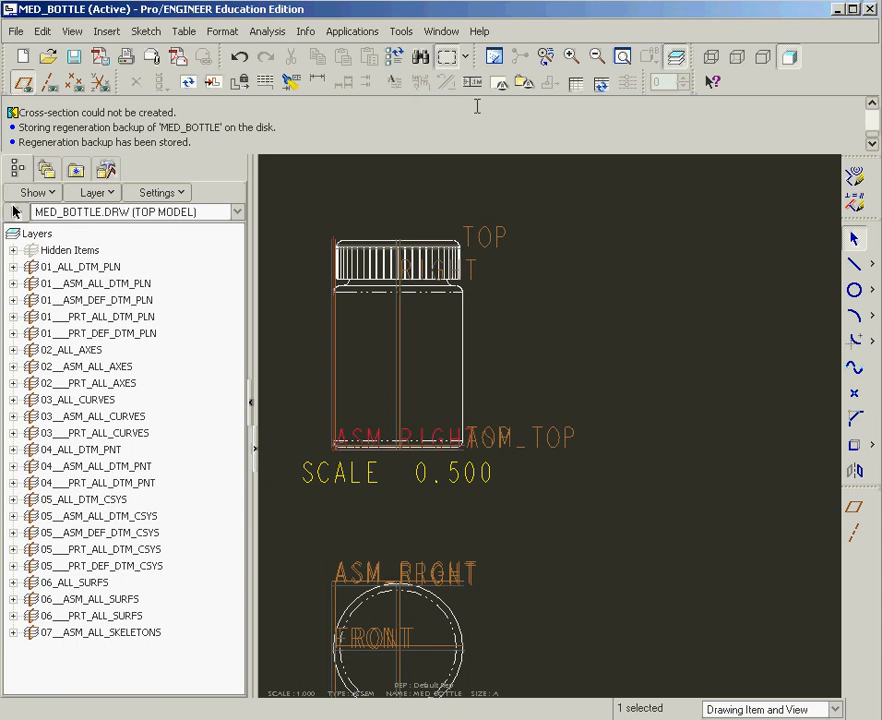
{"action": "left_click", "coordinate": [442, 31]}
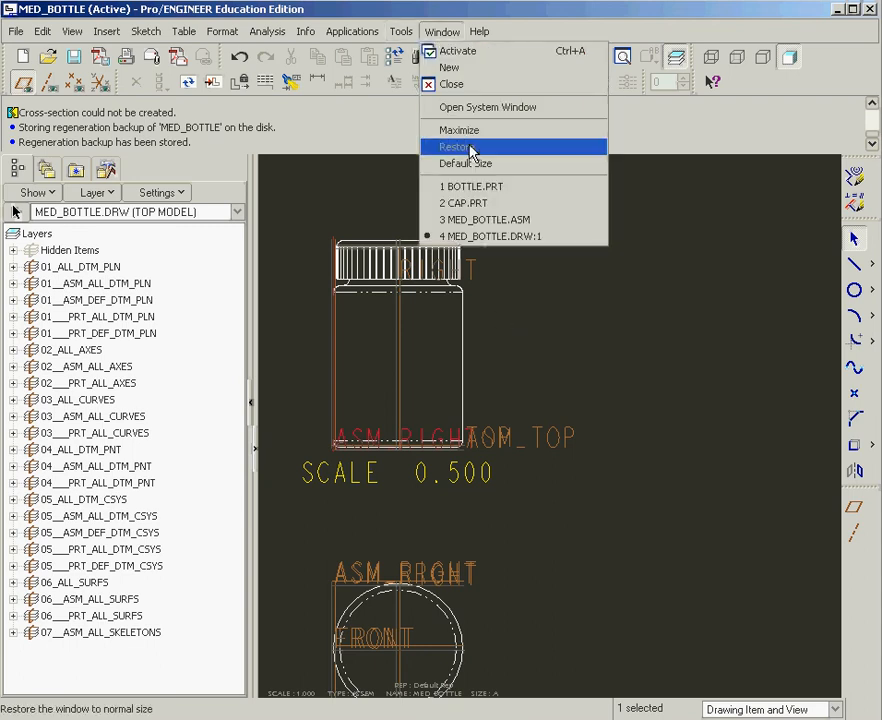
{"action": "left_click", "coordinate": [493, 221]}
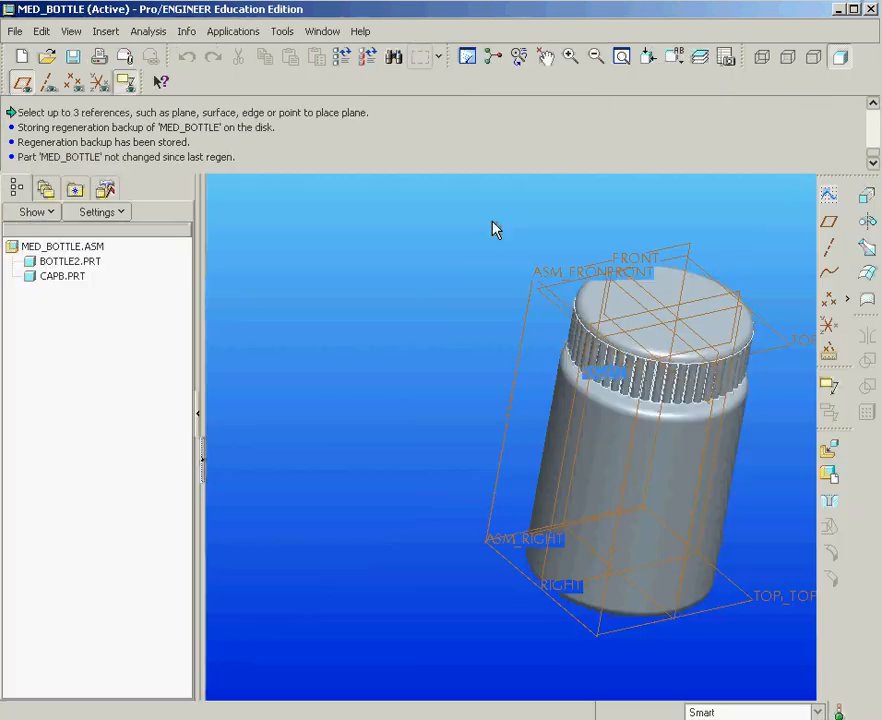
{"action": "scroll", "coordinate": [504, 315], "scroll_direction": "up", "scroll_amount": 1}
{"action": "scroll", "coordinate": [660, 364], "scroll_direction": "down", "scroll_amount": 2}
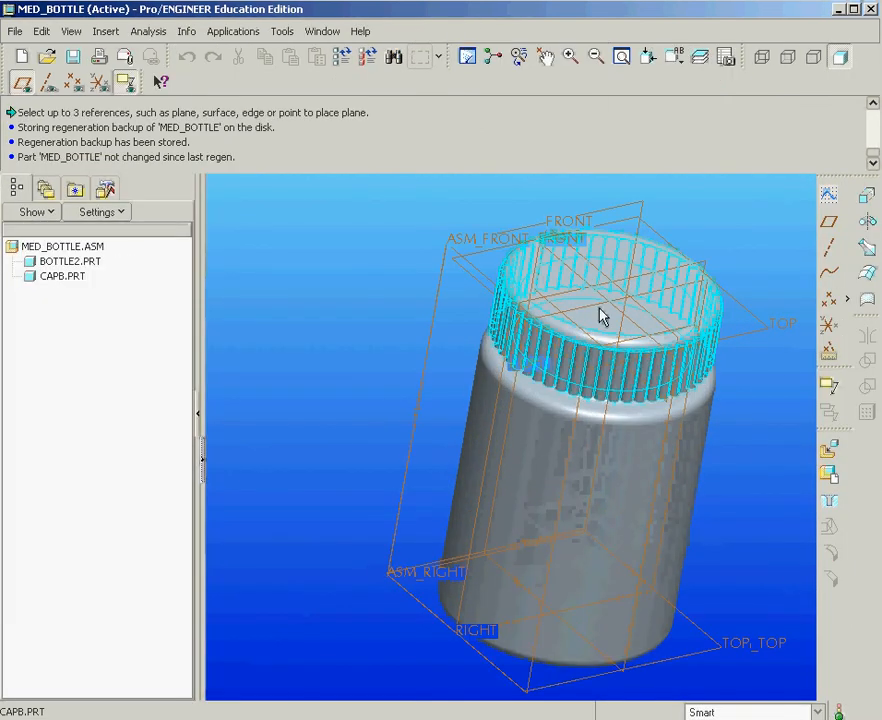
{"action": "mouse_move", "coordinate": [505, 285]}
{"action": "middle_mouse_down"}
{"action": "mouse_move", "coordinate": [503, 304]}
{"action": "mouse_move", "coordinate": [532, 344]}
{"action": "middle_mouse_up"}
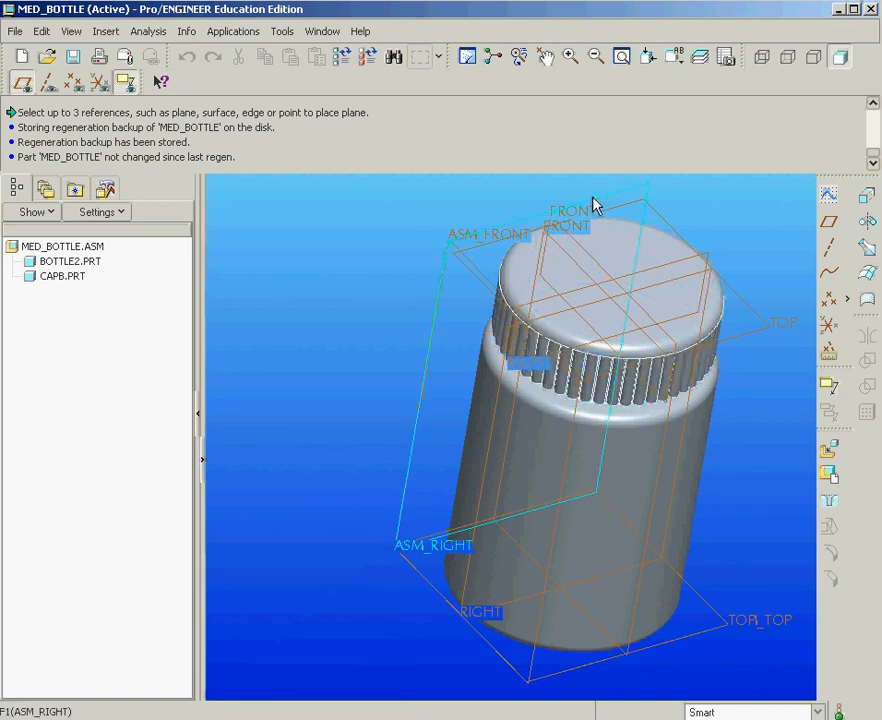
- Create an assembly datum plane at a 0.00 offset from the cap's RIGHT datum plane
{"action": "left_click", "coordinate": [831, 224]}
{"action": "left_click_drag", "start_coordinate": [862, 14], "coordinate": [224, 37]}
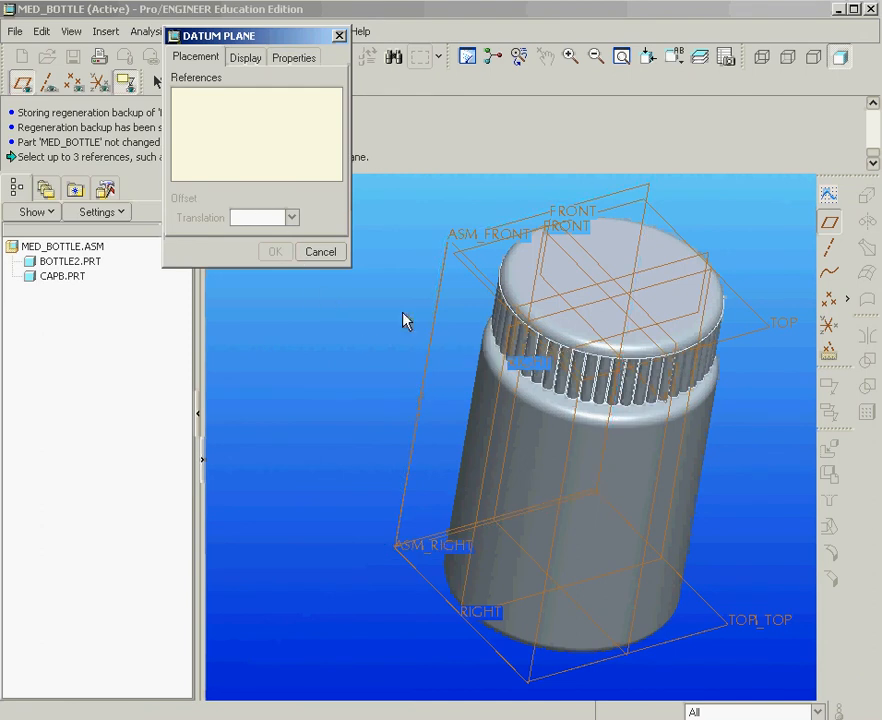
{"action": "left_click", "coordinate": [710, 262]}
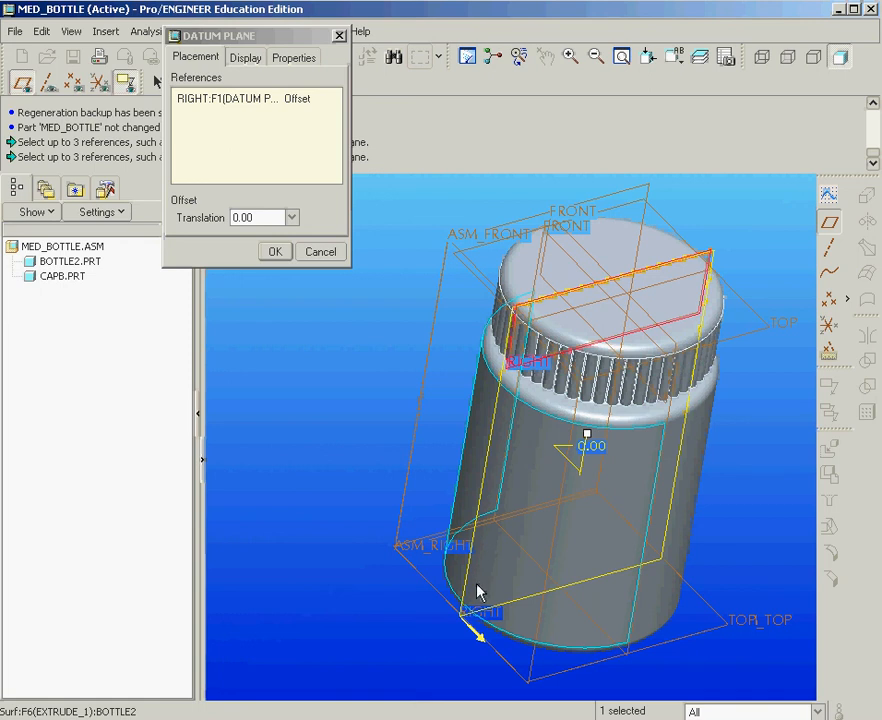
{"action": "left_click", "coordinate": [275, 250]}
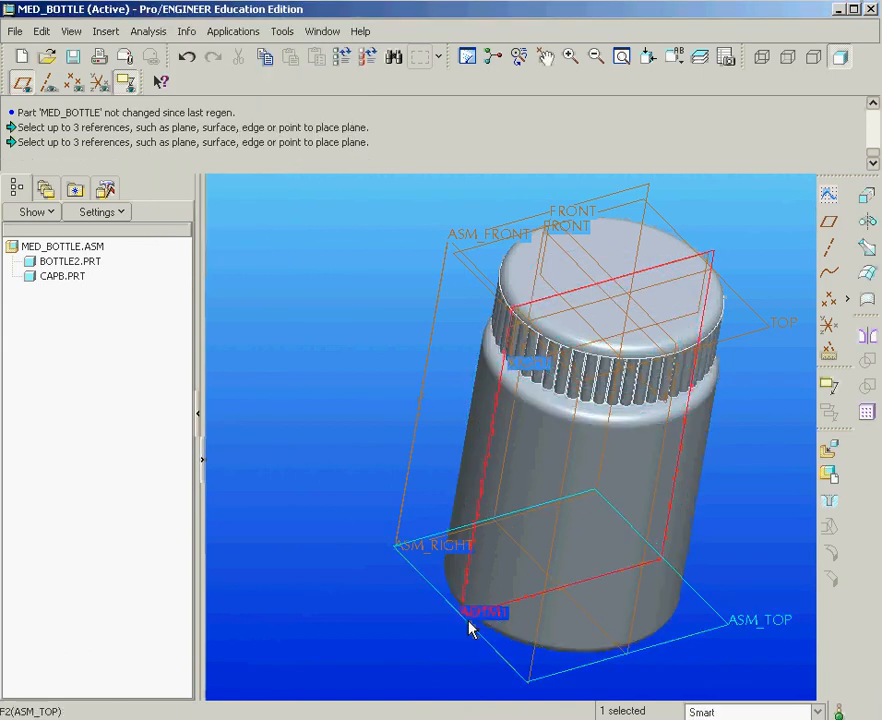
{"action": "left_click", "coordinate": [365, 470]}
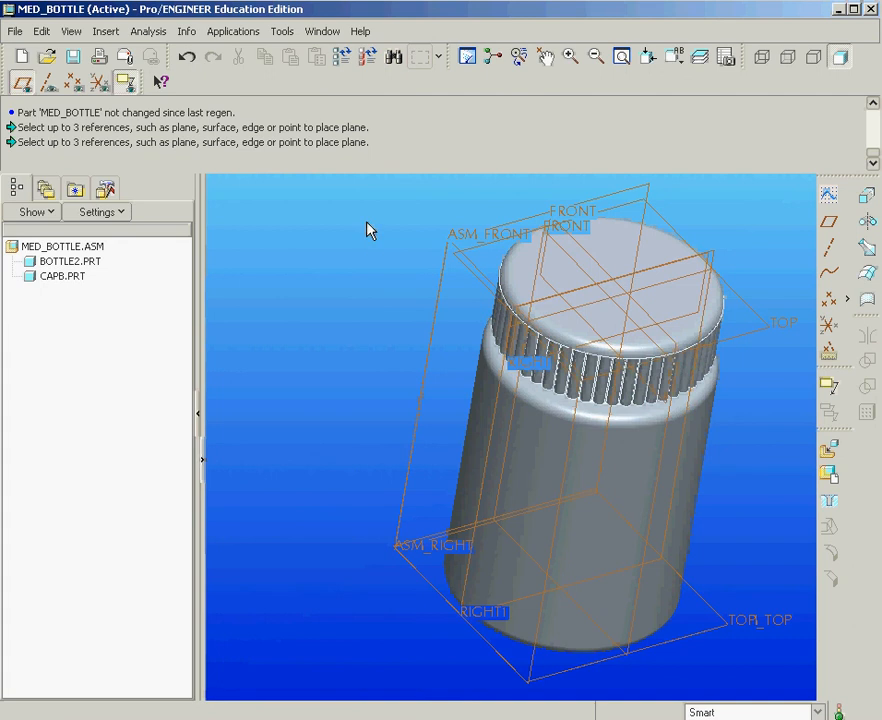
- Switch back to the MED_BOTTLE.DRW drawing and select the new assembly datum plane in the front view
{"action": "left_click", "coordinate": [323, 31]}
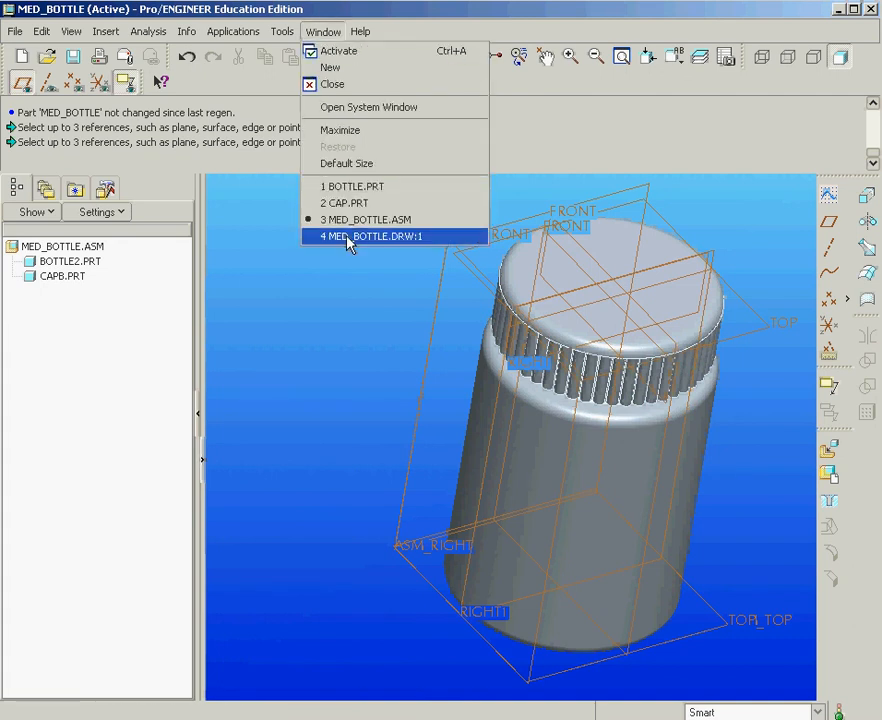
{"action": "left_click", "coordinate": [388, 237]}
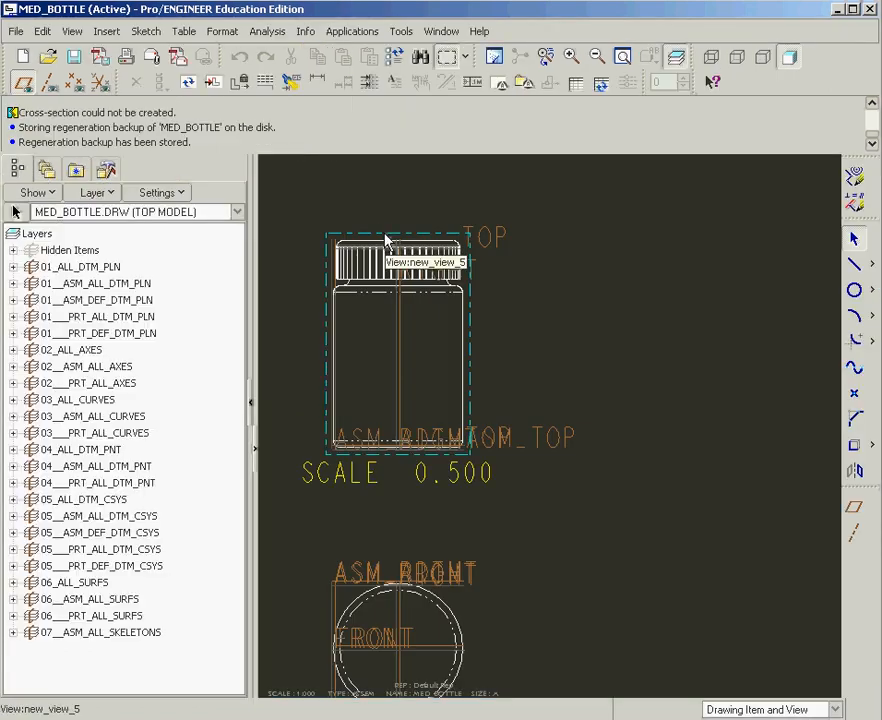
{"action": "left_click", "coordinate": [443, 447]}
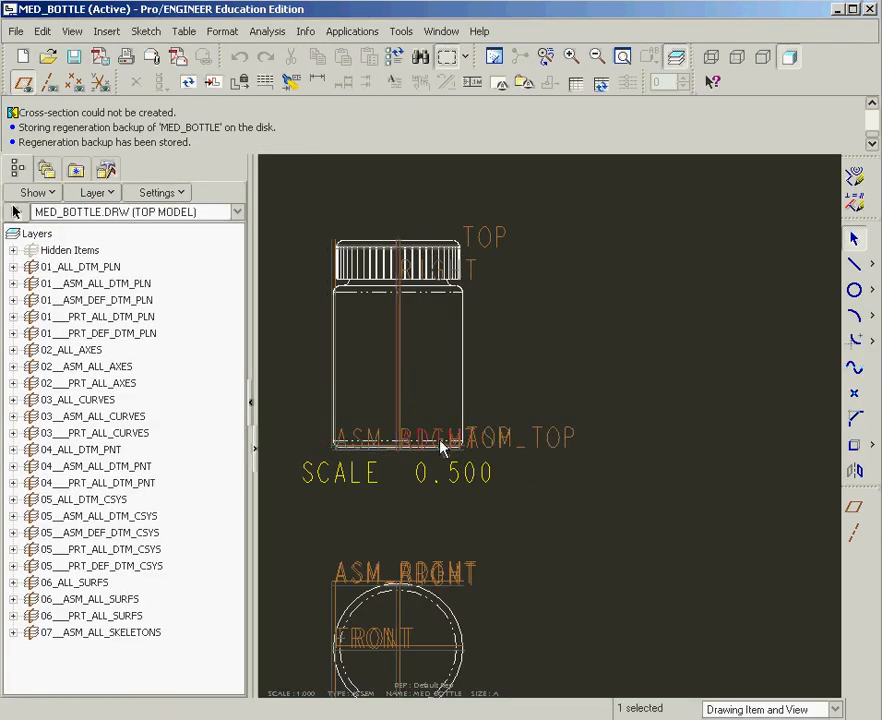
{"action": "left_click", "coordinate": [107, 31]}
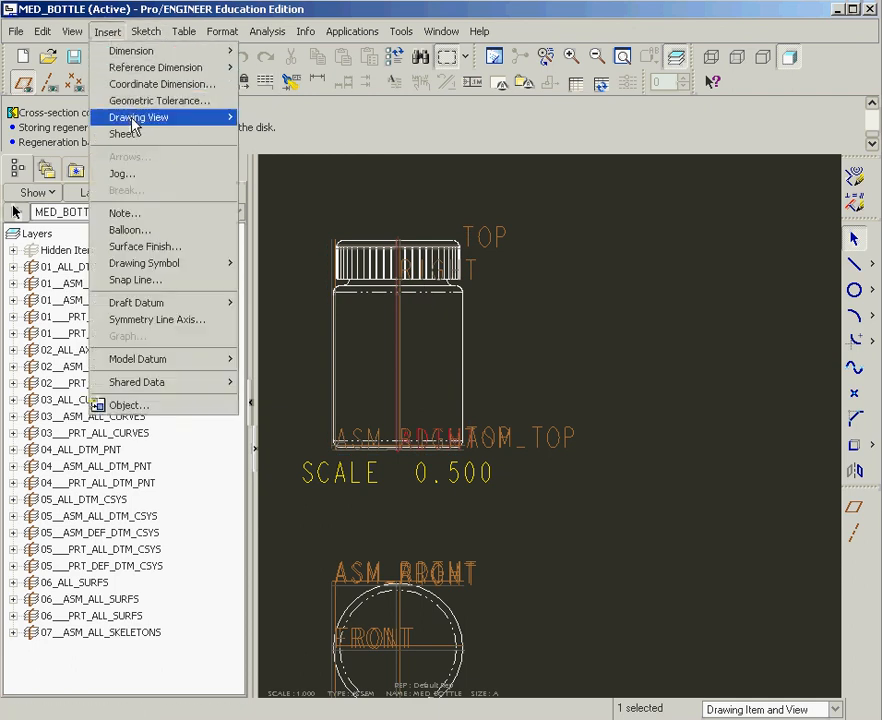
{"action": "mouse_move", "coordinate": [134, 122]}
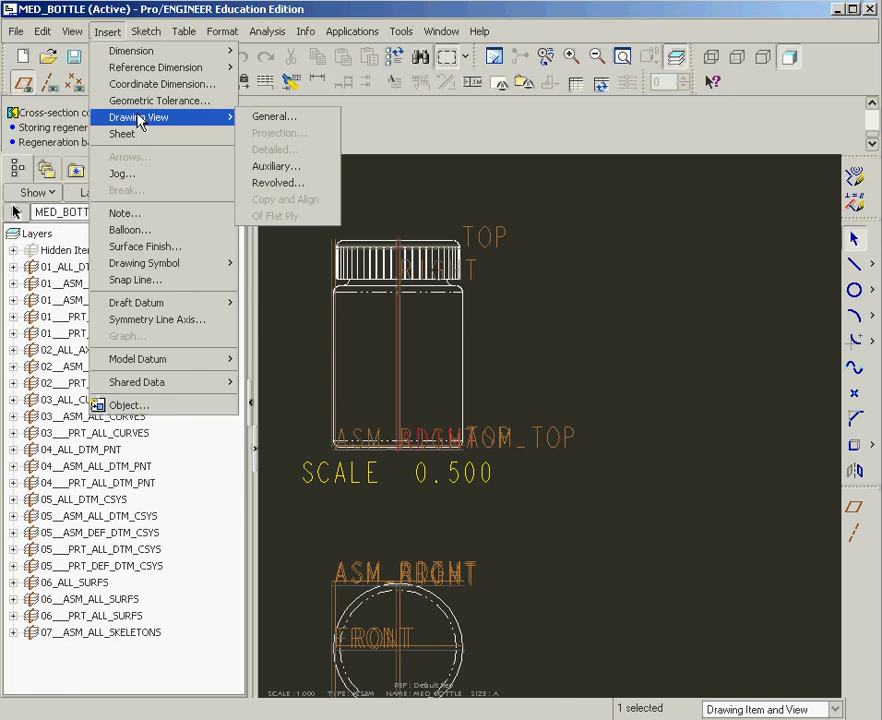
{"action": "left_click", "coordinate": [406, 190]}
{"action": "left_click", "coordinate": [510, 341]}
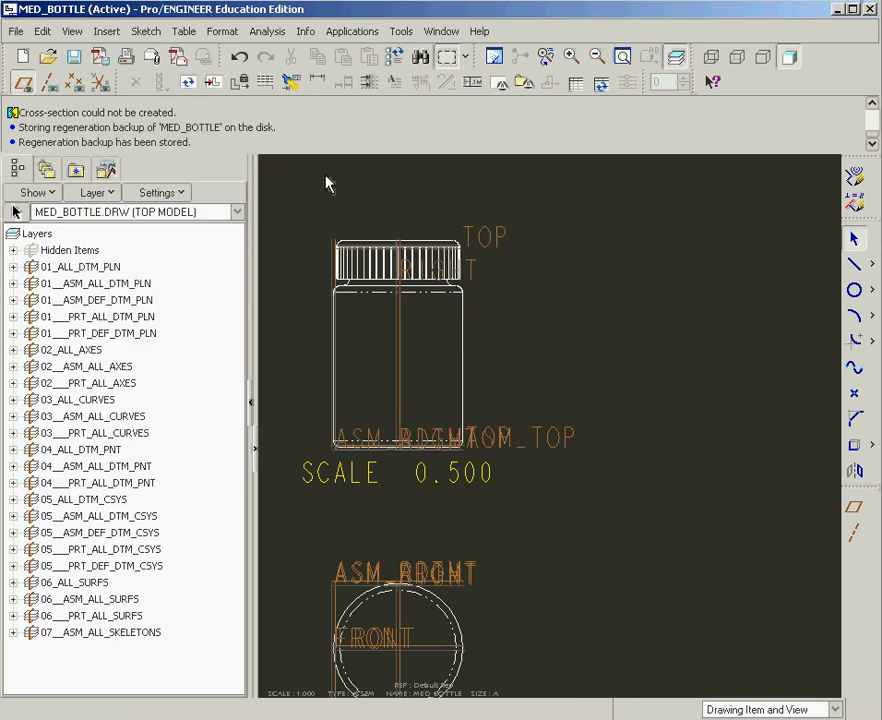
- Insert a projection view of the bottle to the right of the front view
{"action": "left_click", "coordinate": [332, 275]}
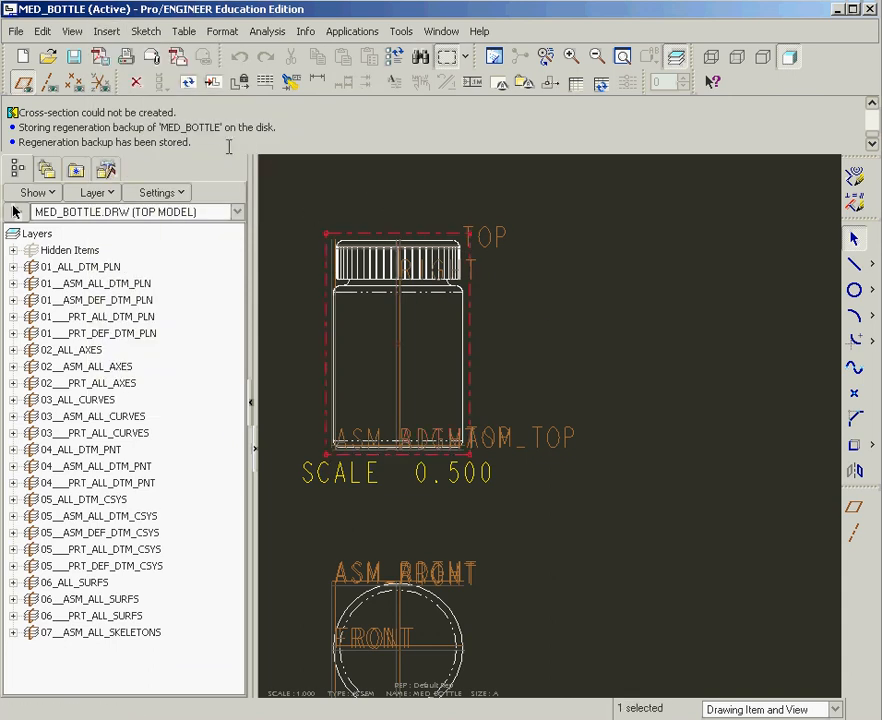
{"action": "left_click", "coordinate": [107, 31]}
{"action": "mouse_move", "coordinate": [116, 122]}
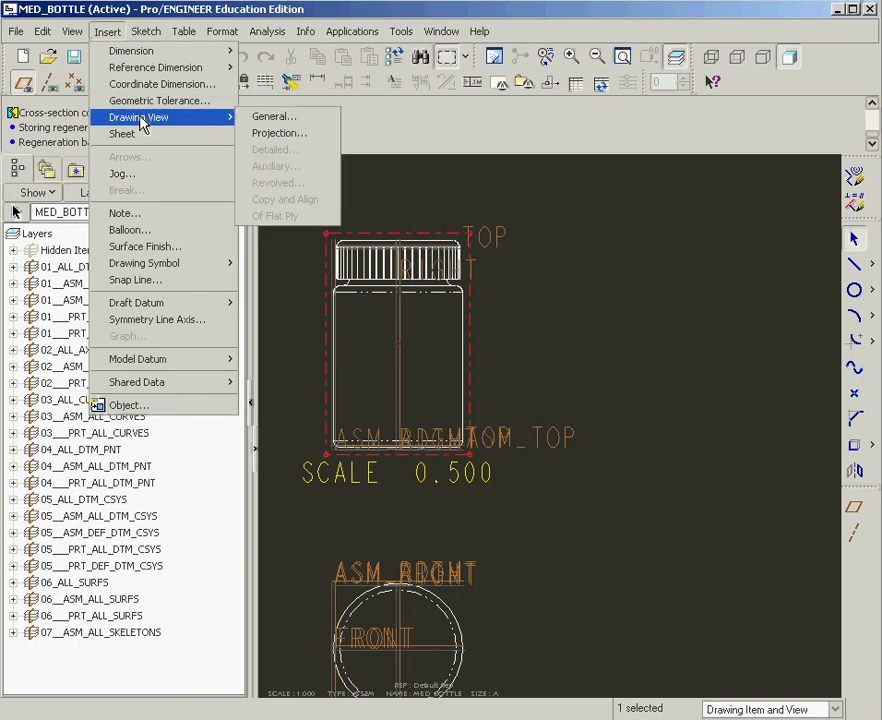
{"action": "left_click", "coordinate": [275, 134]}
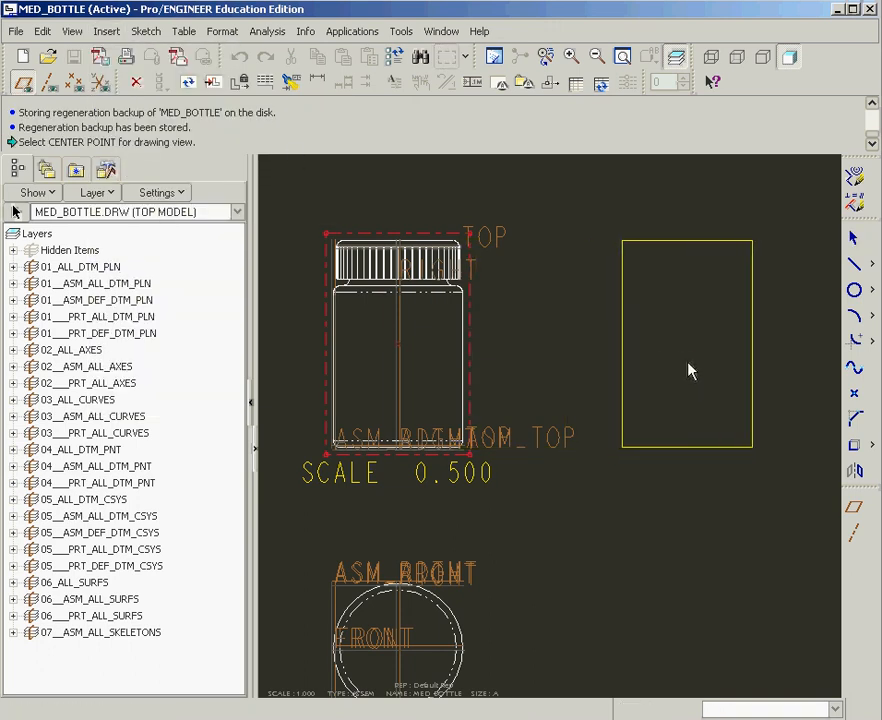
{"action": "left_click", "coordinate": [688, 370]}
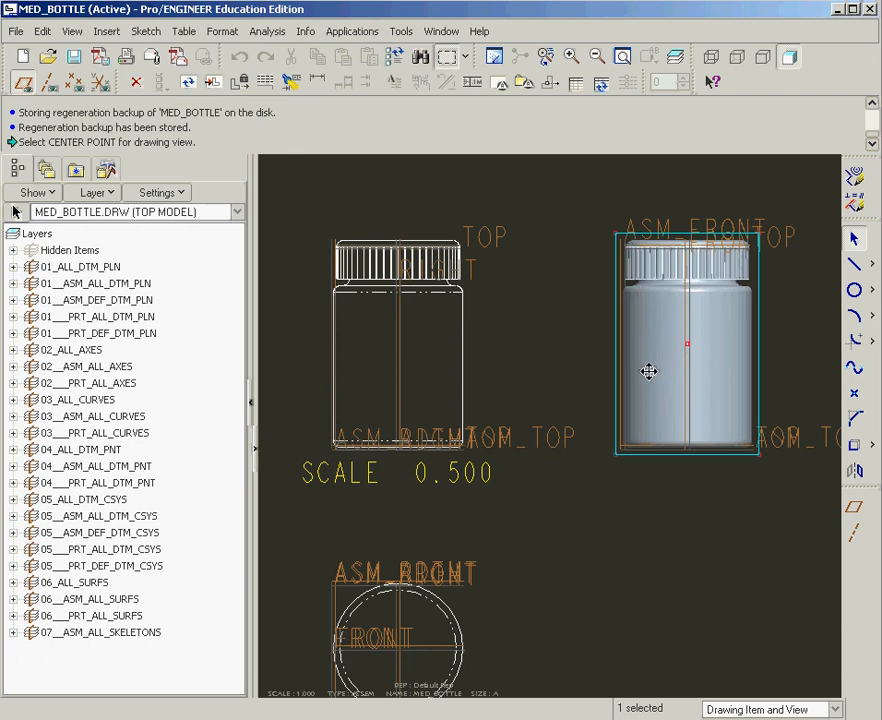
- Set the right projection view's display style to No Hidden and its tangent edges to Centerline
{"action": "double_click", "coordinate": [656, 372]}
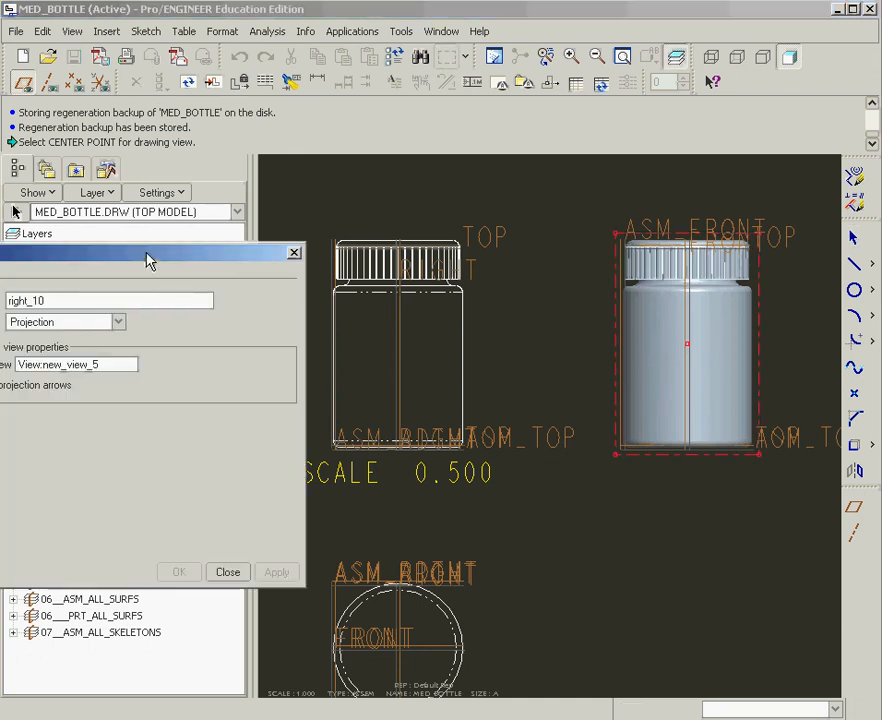
{"action": "mouse_move", "coordinate": [146, 258]}
{"action": "left_mouse_down"}
{"action": "mouse_move", "coordinate": [252, 270]}
{"action": "mouse_move", "coordinate": [440, 220]}
{"action": "mouse_move", "coordinate": [766, 62]}
{"action": "mouse_move", "coordinate": [763, 39]}
{"action": "mouse_move", "coordinate": [706, 29]}
{"action": "left_mouse_up"}
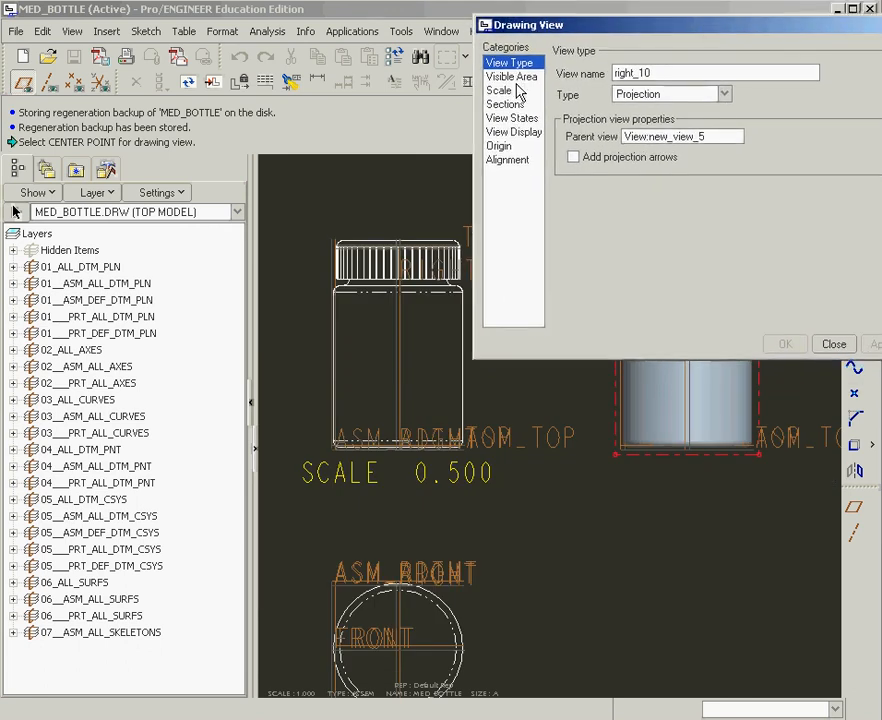
{"action": "left_click", "coordinate": [508, 139]}
{"action": "left_click", "coordinate": [664, 91]}
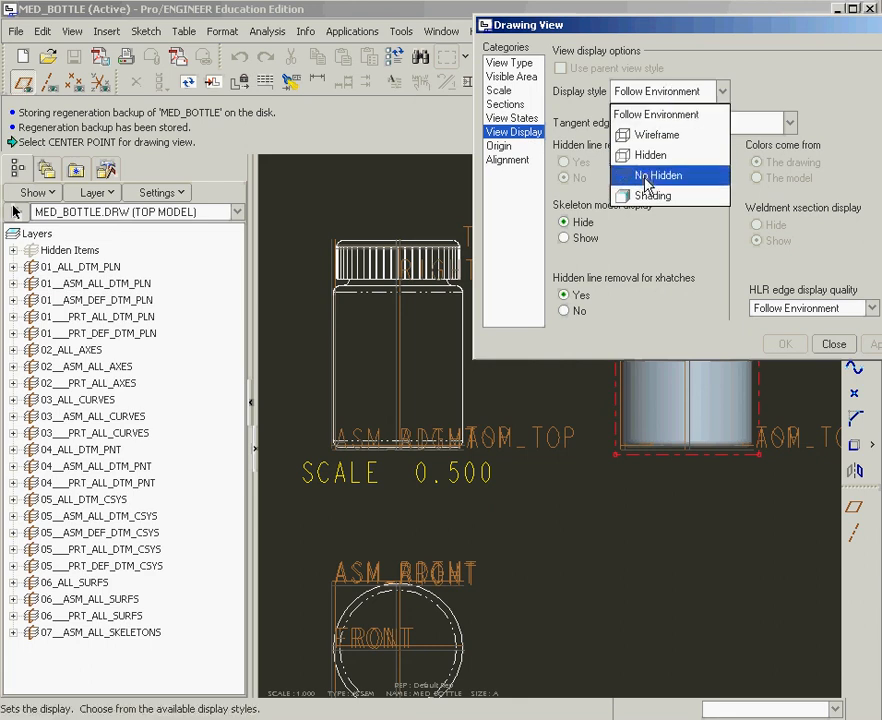
{"action": "left_click", "coordinate": [714, 174]}
{"action": "left_click", "coordinate": [772, 124]}
{"action": "left_click", "coordinate": [724, 227]}
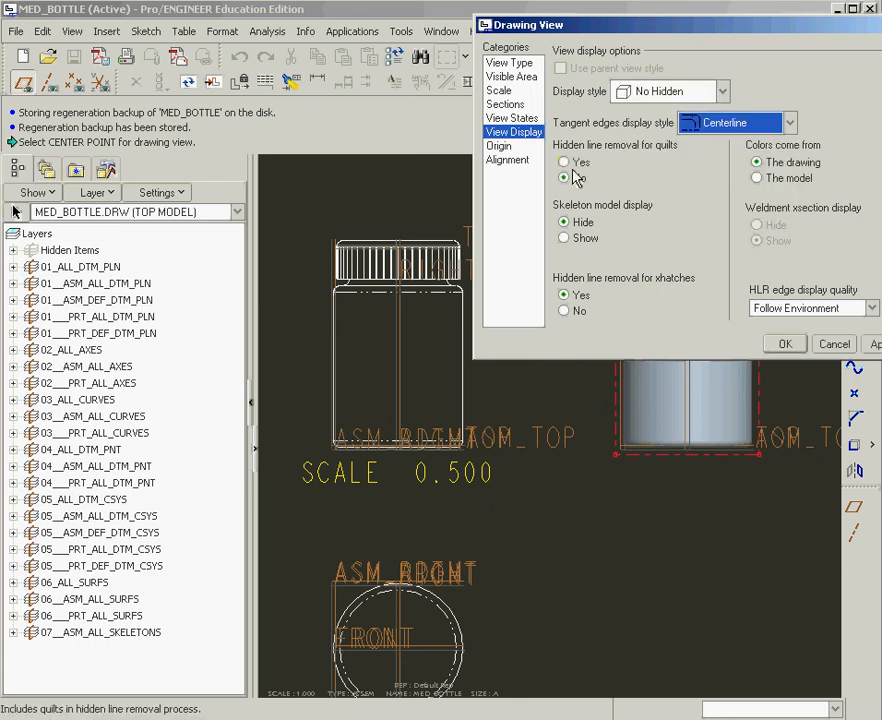
- Add a full 2D cross-section named A to the right projection view, planar and single, cut through datum plane ADTM1
{"action": "left_click", "coordinate": [505, 104]}
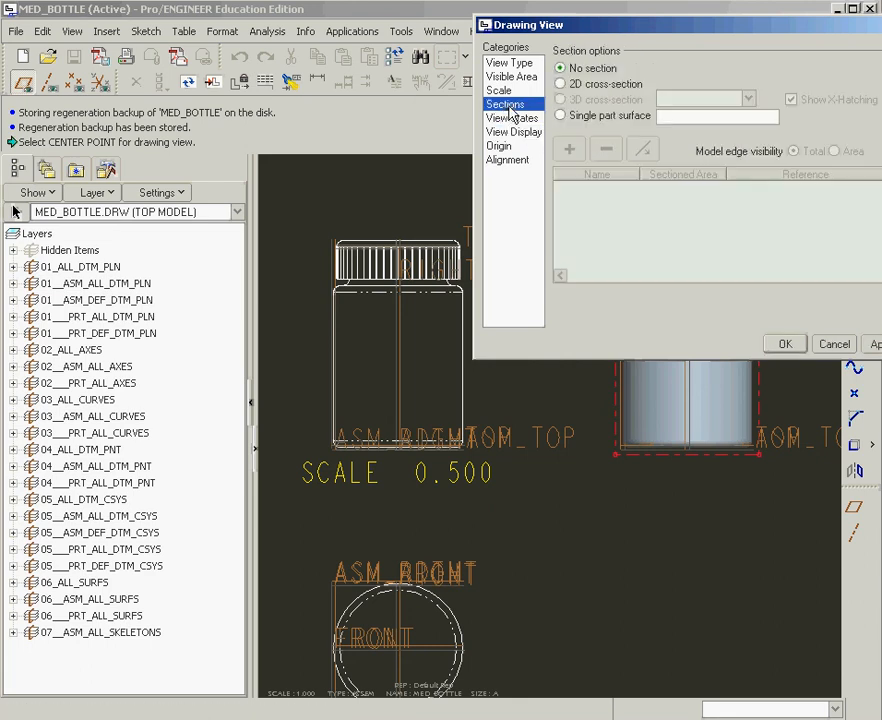
{"action": "left_click", "coordinate": [561, 85]}
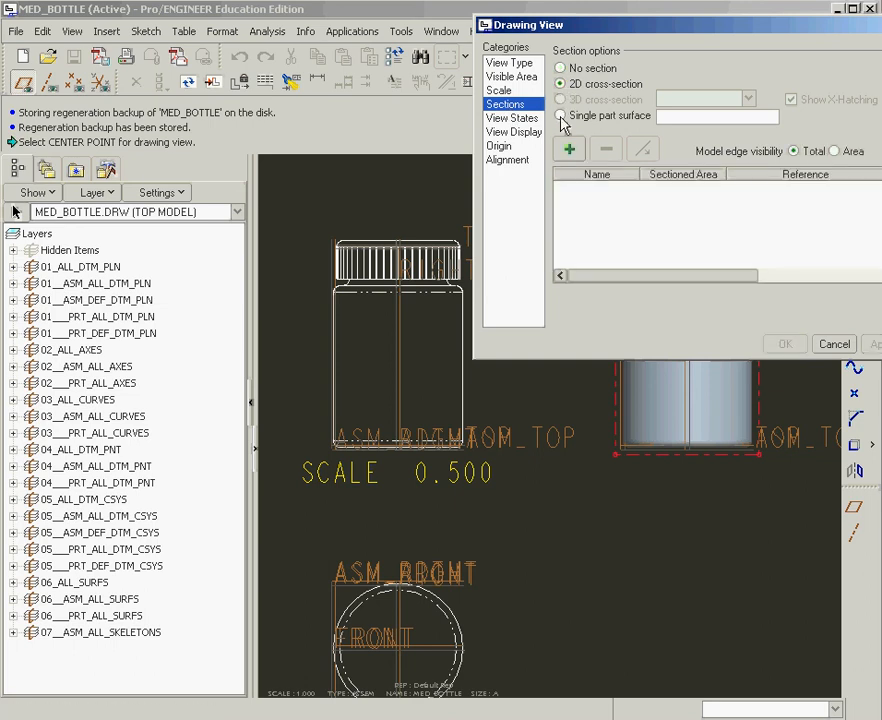
{"action": "left_click", "coordinate": [568, 151]}
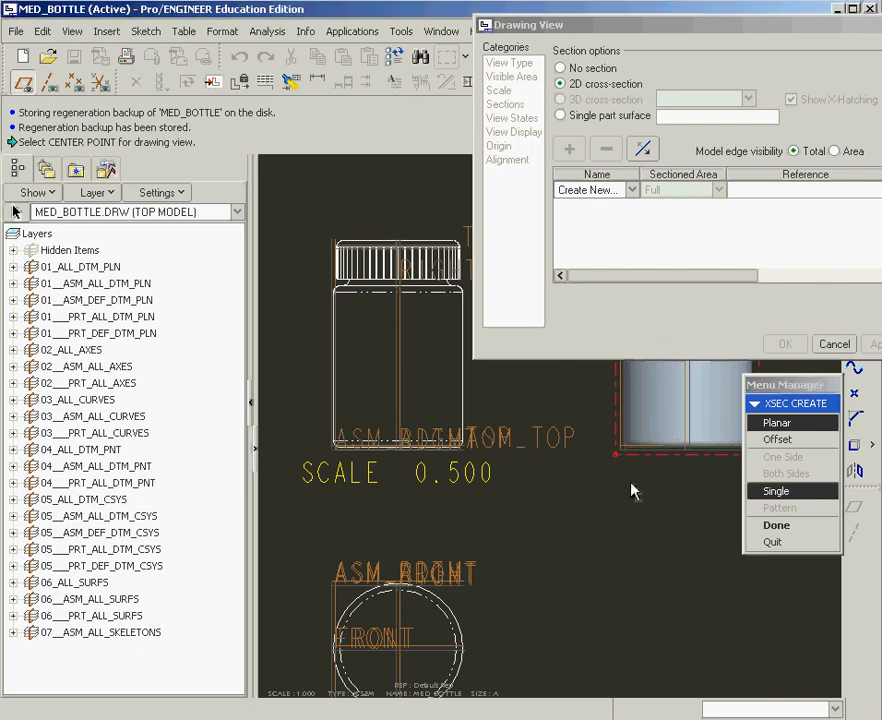
{"action": "left_click_drag", "start_coordinate": [634, 35], "coordinate": [600, 42]}
{"action": "left_click", "coordinate": [775, 542]}
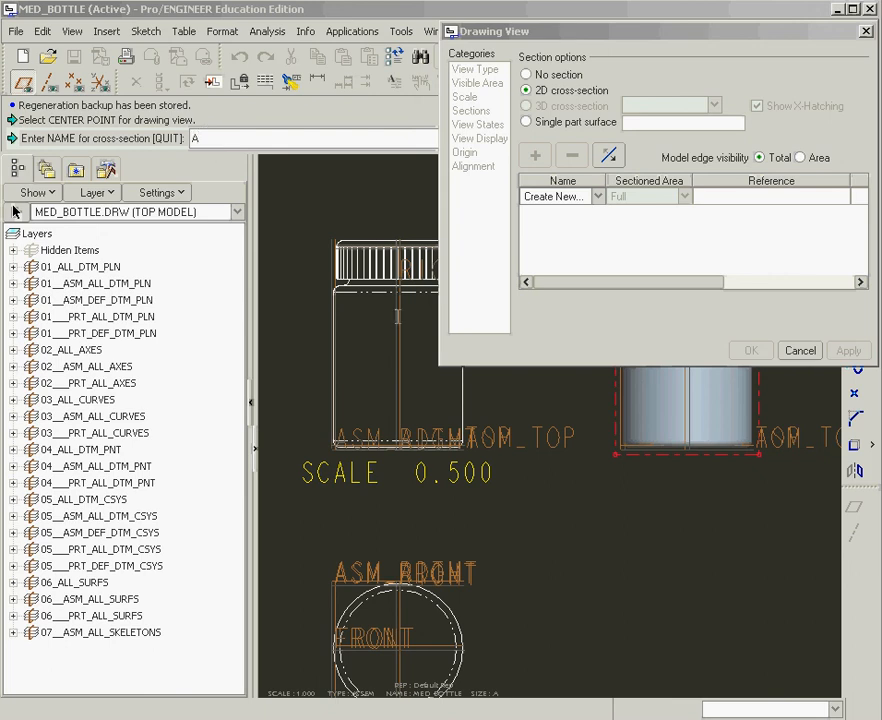
{"action": "key", "text": "Return"}
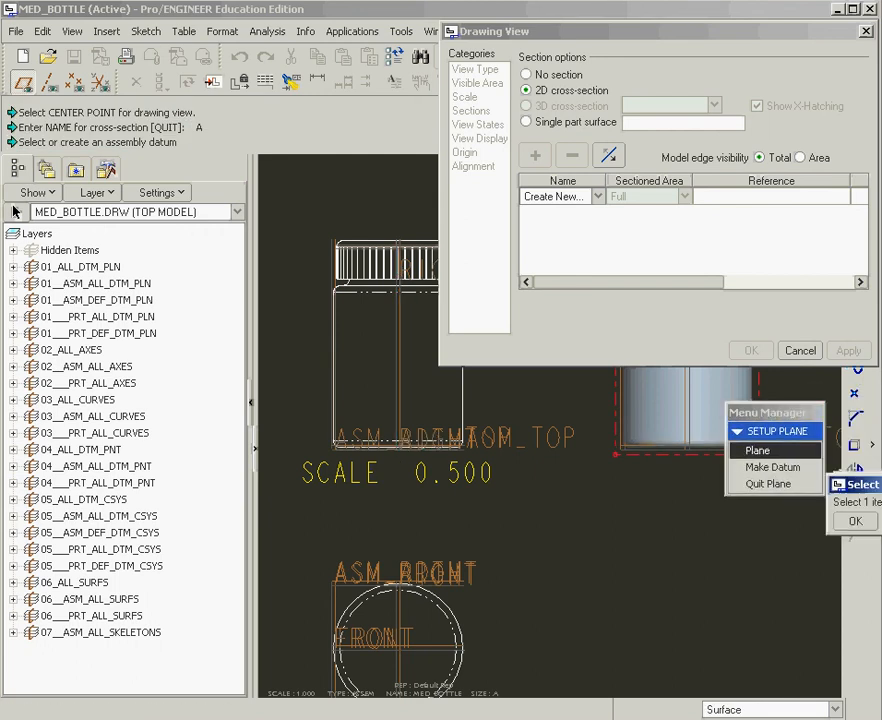
{"action": "left_click", "coordinate": [765, 456]}
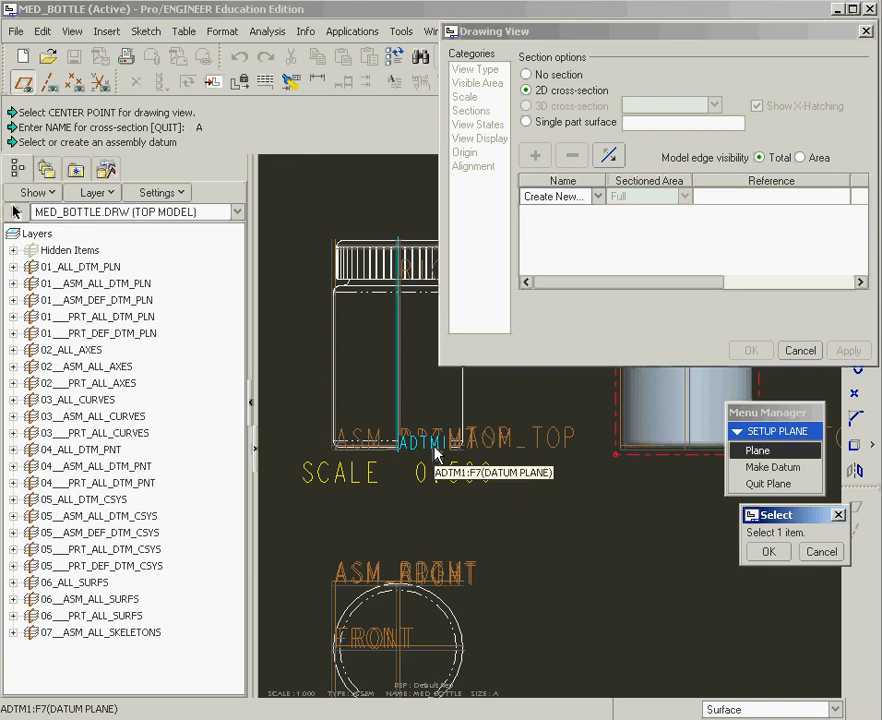
{"action": "left_click", "coordinate": [436, 453]}
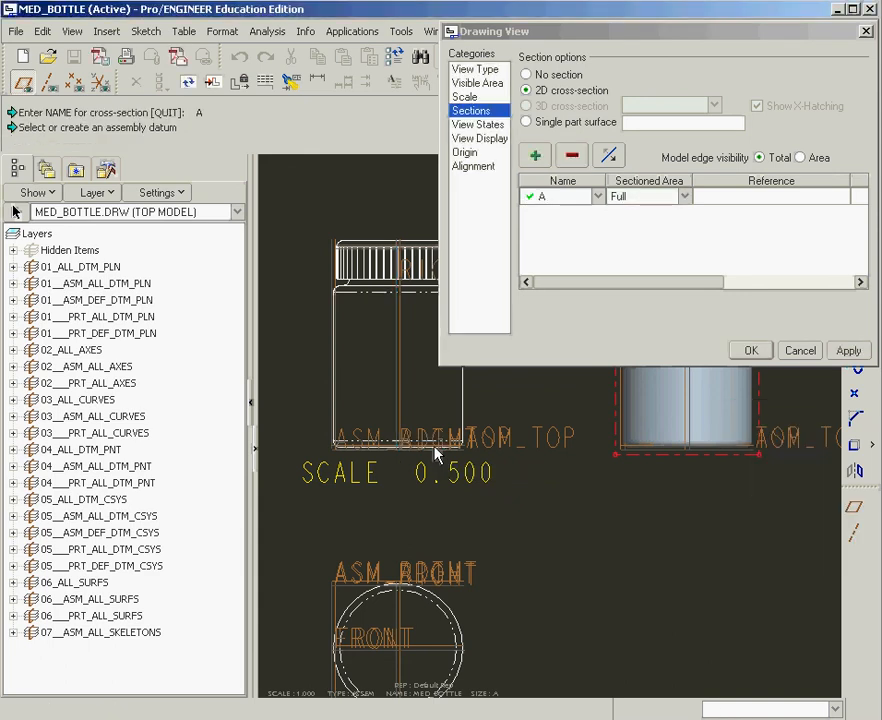
- Apply section A to the right projection view and close the view's properties
{"action": "left_click", "coordinate": [843, 350]}
{"action": "mouse_move", "coordinate": [704, 22]}
{"action": "left_mouse_down"}
{"action": "mouse_move", "coordinate": [634, 43]}
{"action": "mouse_move", "coordinate": [315, 33]}
{"action": "mouse_move", "coordinate": [322, 36]}
{"action": "left_mouse_up"}
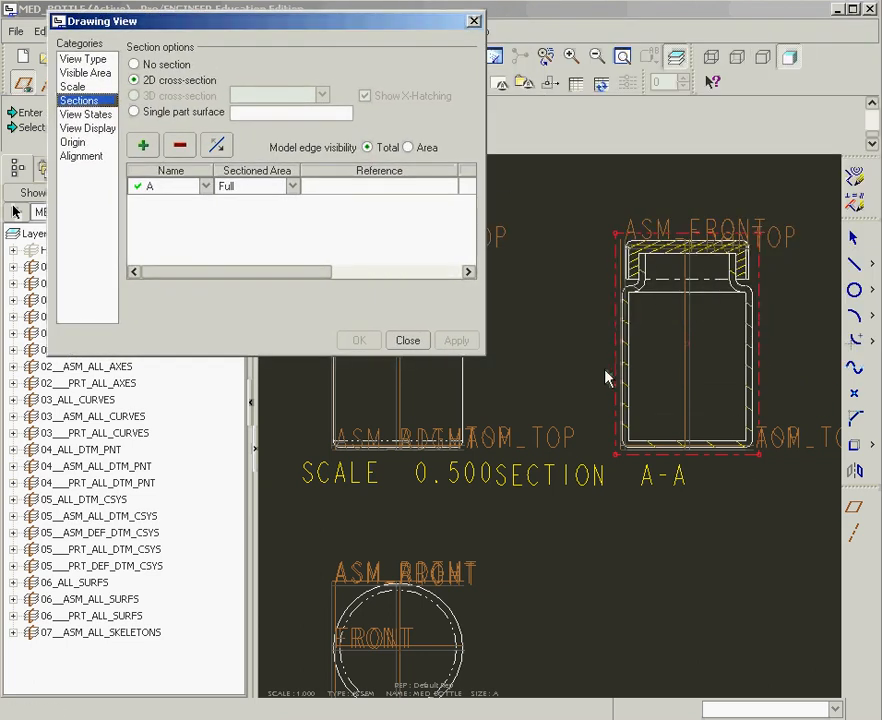
{"action": "left_click", "coordinate": [418, 345]}
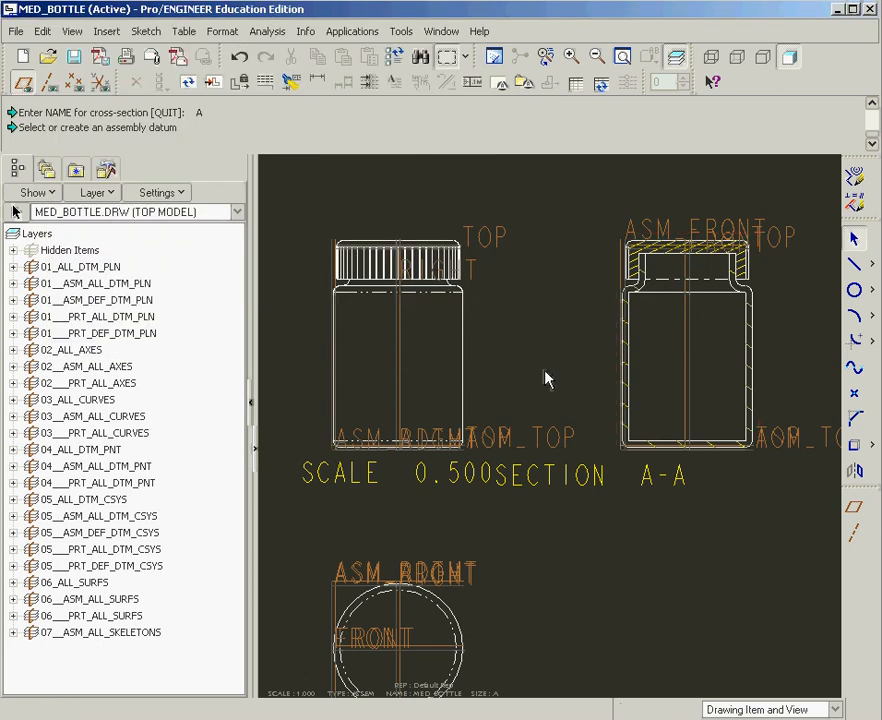
- Turn off the datum plane display and refresh the drawing
{"action": "scroll", "coordinate": [545, 378], "scroll_direction": "down", "scroll_amount": 2}
{"action": "scroll", "coordinate": [545, 378], "scroll_direction": "down", "scroll_amount": 4}
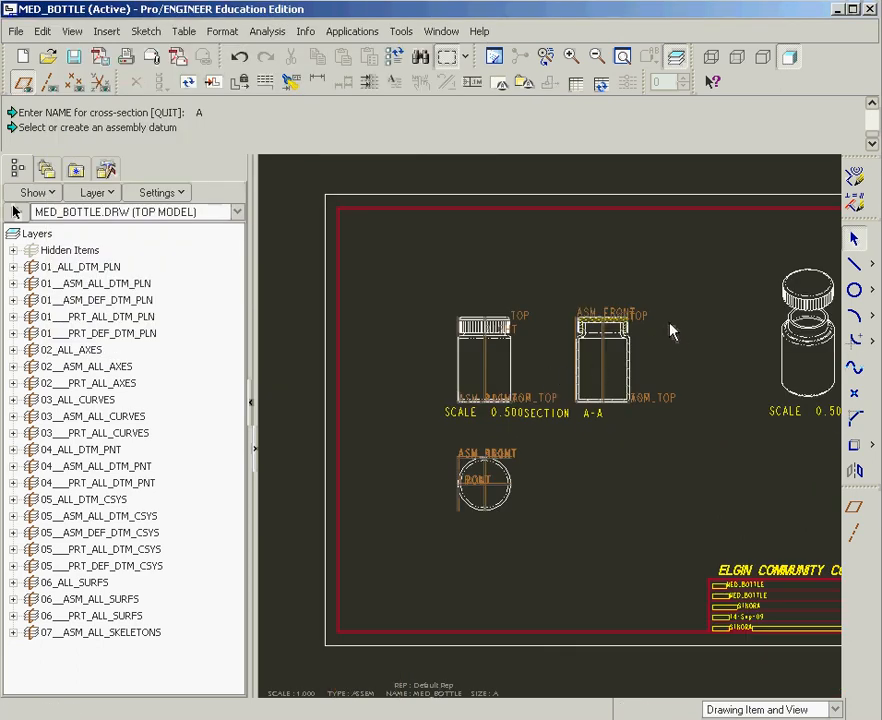
{"action": "scroll", "coordinate": [671, 332], "scroll_direction": "up", "scroll_amount": 3}
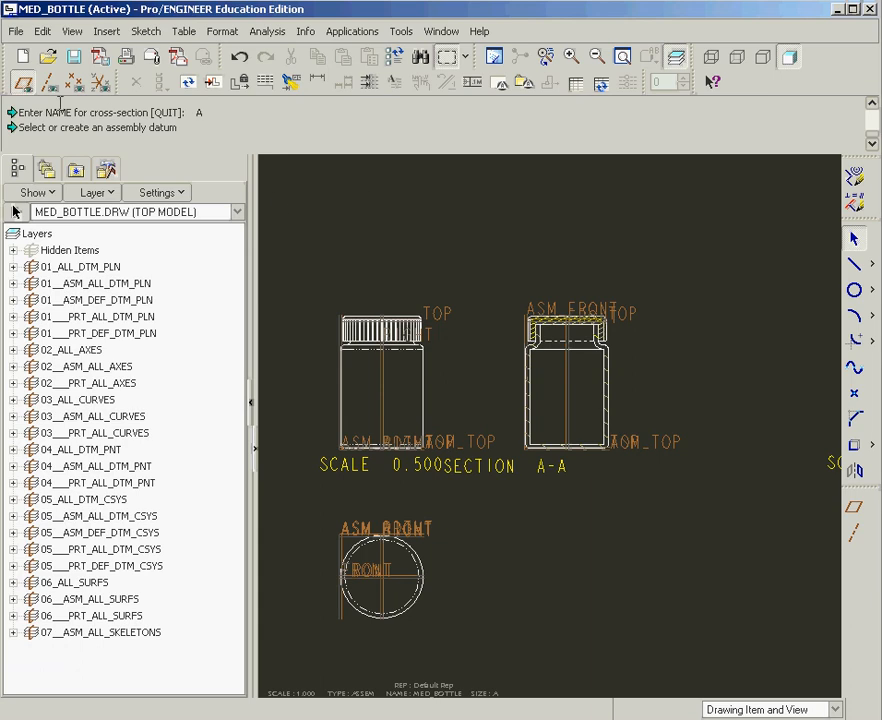
{"action": "left_click", "coordinate": [33, 88]}
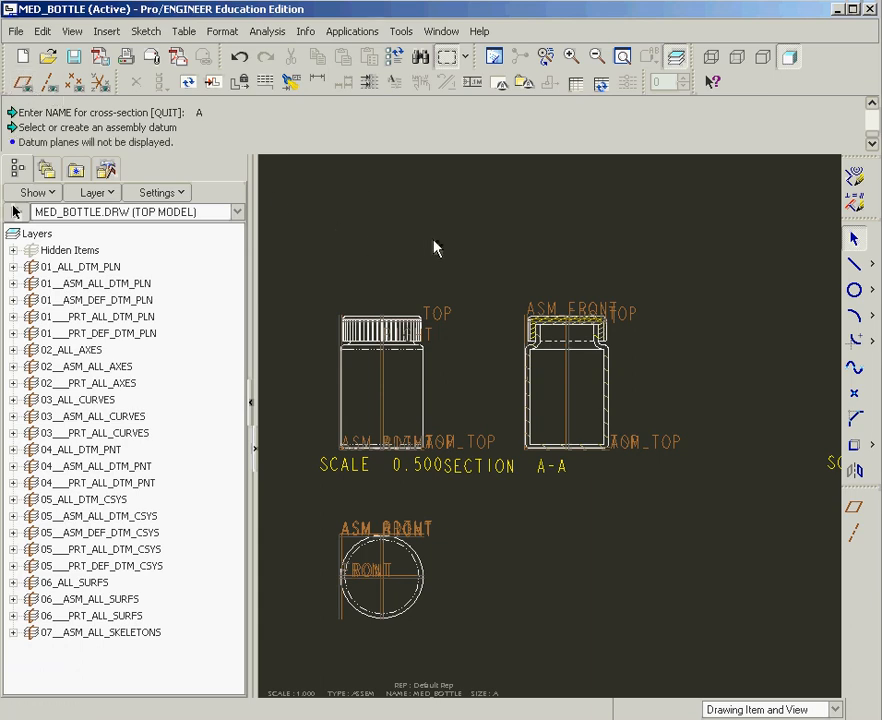
{"action": "scroll", "coordinate": [458, 255], "scroll_direction": "up", "scroll_amount": 1}
{"action": "scroll", "coordinate": [420, 271], "scroll_direction": "down", "scroll_amount": 1}
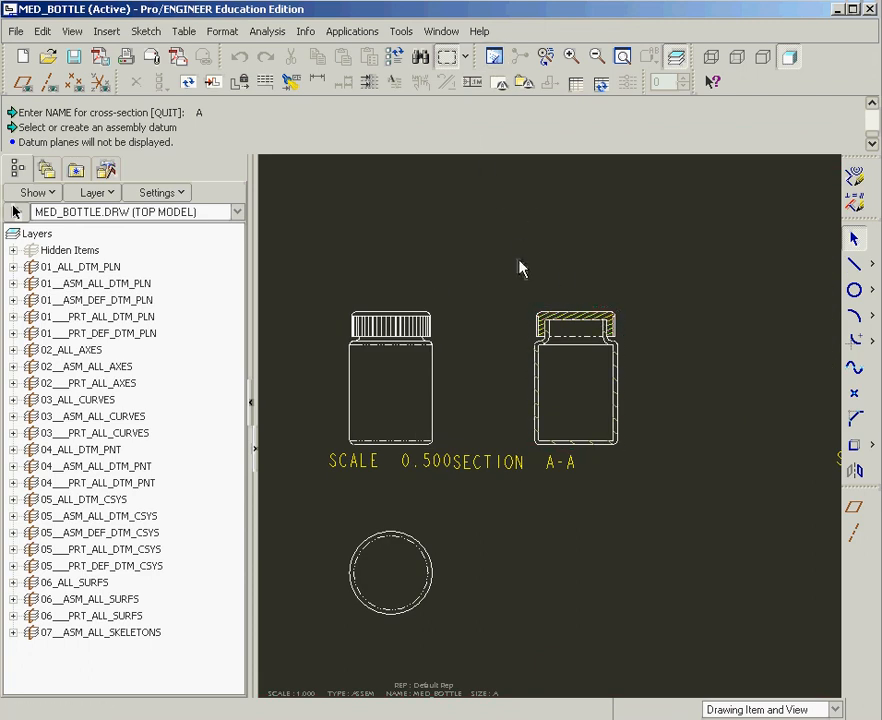
- Move the SECTION A-A note to centre it beneath the sectioned bottle view
{"action": "scroll", "coordinate": [530, 272], "scroll_direction": "up", "scroll_amount": 1}
{"action": "left_click_drag", "start_coordinate": [510, 424], "coordinate": [560, 426]}
{"action": "left_click", "coordinate": [568, 460]}
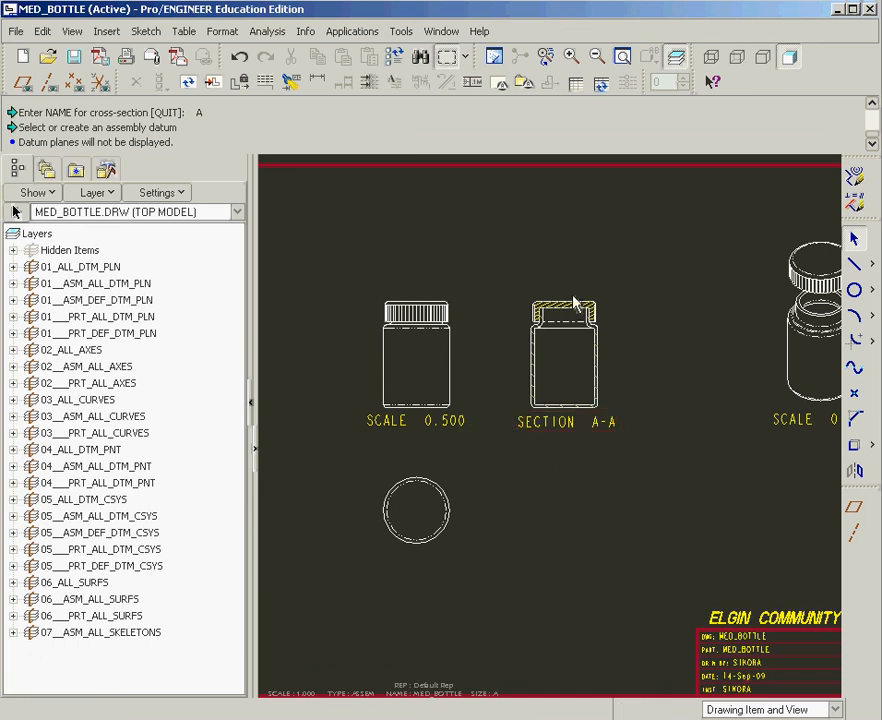
{"action": "scroll", "coordinate": [662, 314], "scroll_direction": "down", "scroll_amount": 3}
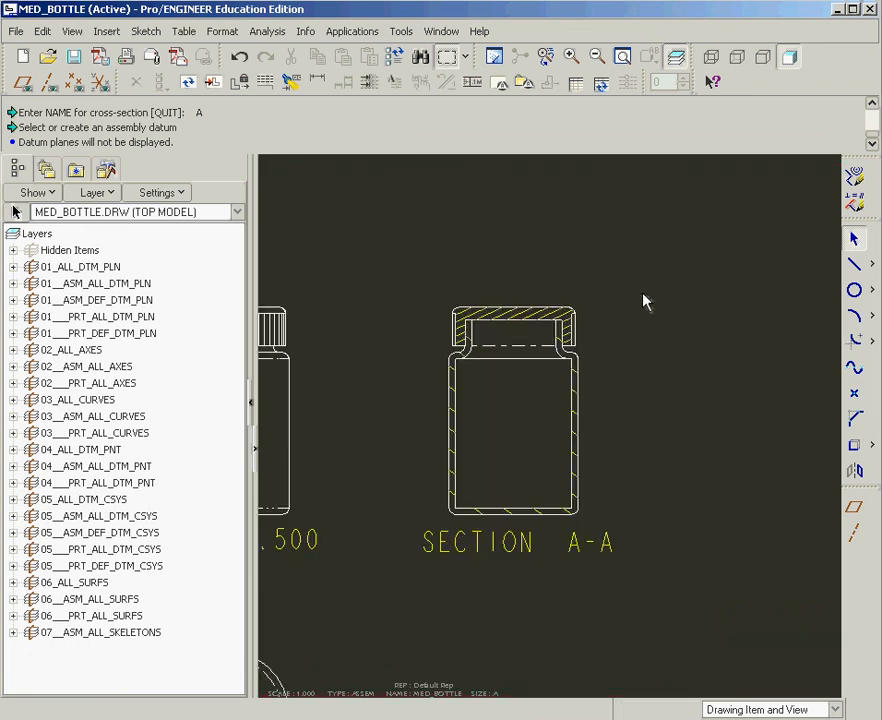
{"action": "left_click", "coordinate": [573, 301]}
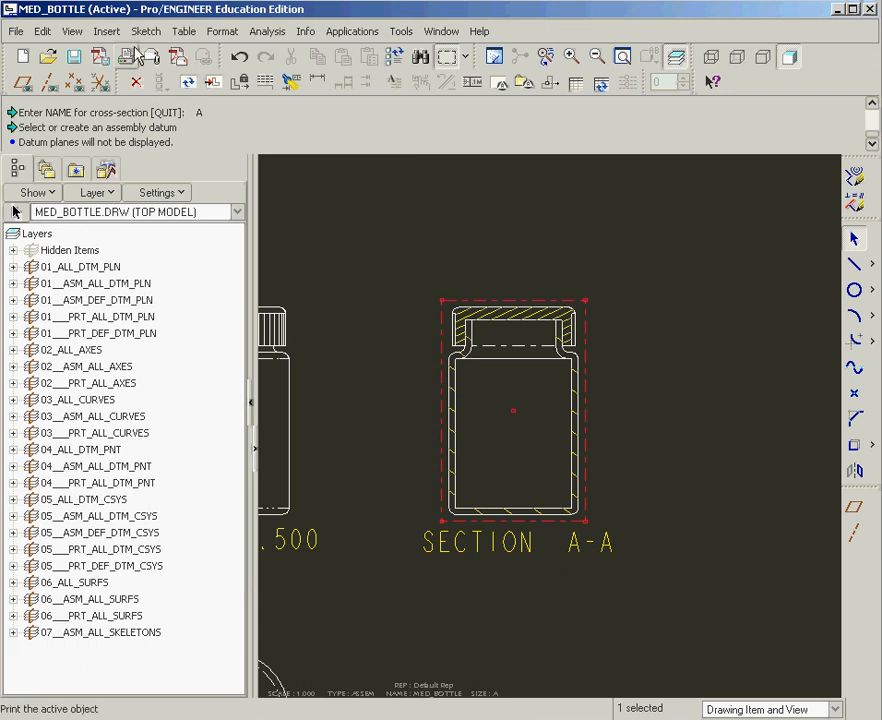
{"action": "left_click", "coordinate": [107, 31]}
{"action": "mouse_move", "coordinate": [148, 120]}
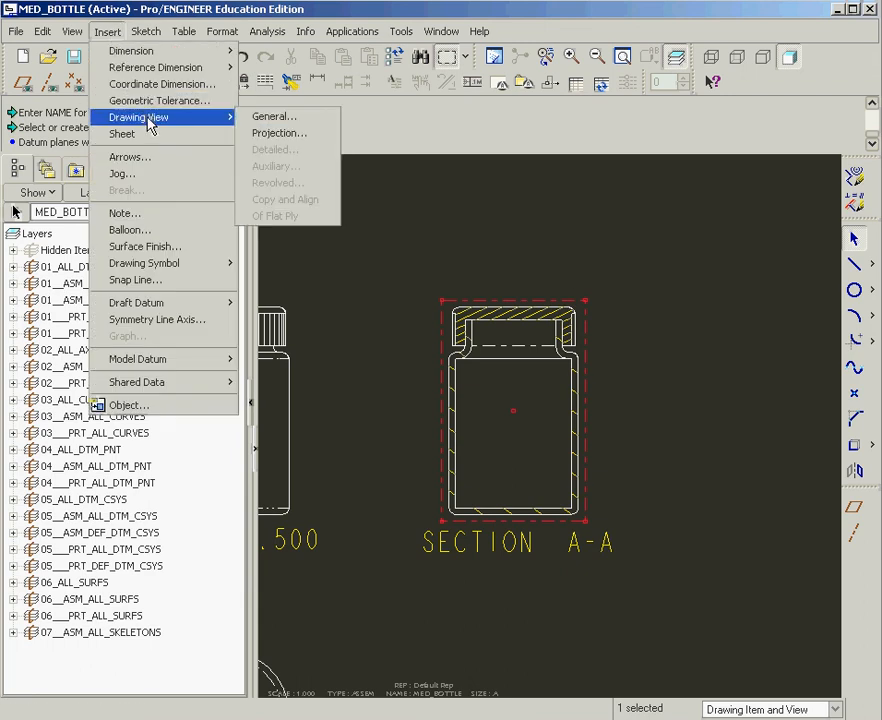
{"action": "left_click", "coordinate": [388, 230]}
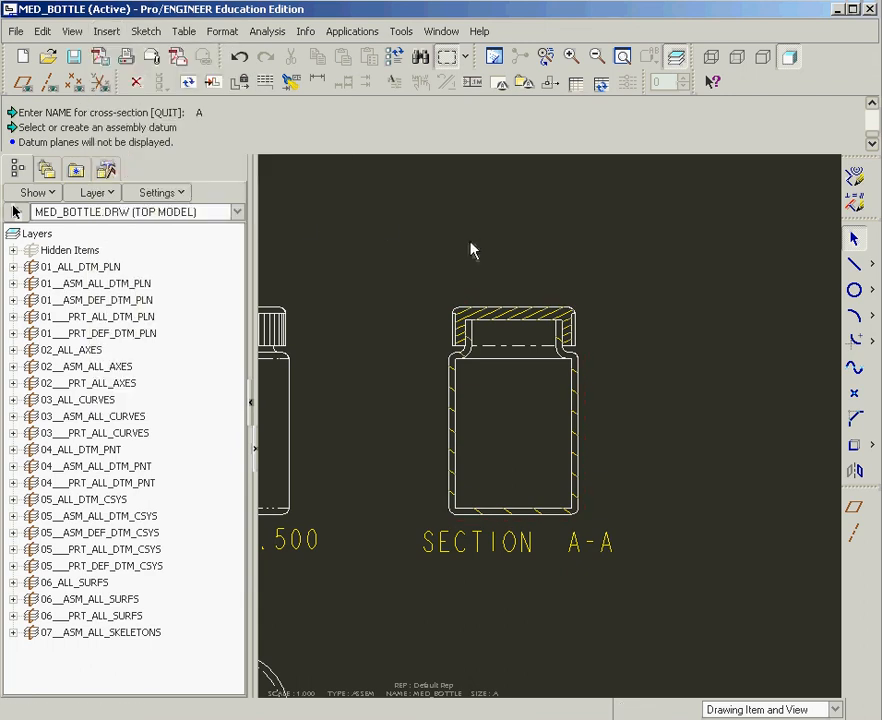
- Start a detailed view centred on the cap's upper-right corner in section A-A and sketch a closed spline outline around that corner
{"action": "left_click", "coordinate": [108, 32]}
{"action": "mouse_move", "coordinate": [160, 119]}
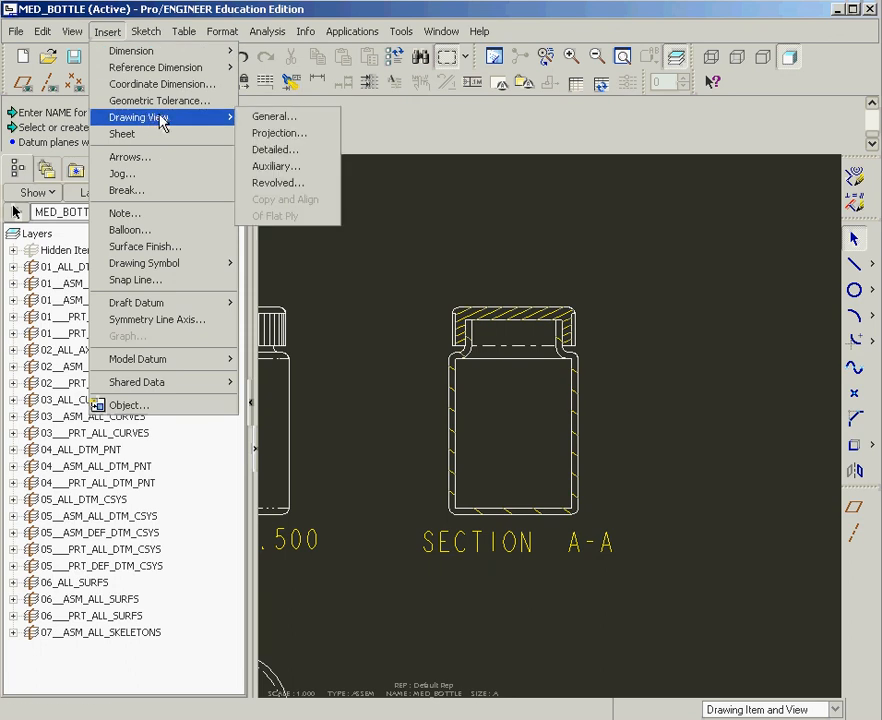
{"action": "left_click", "coordinate": [286, 151]}
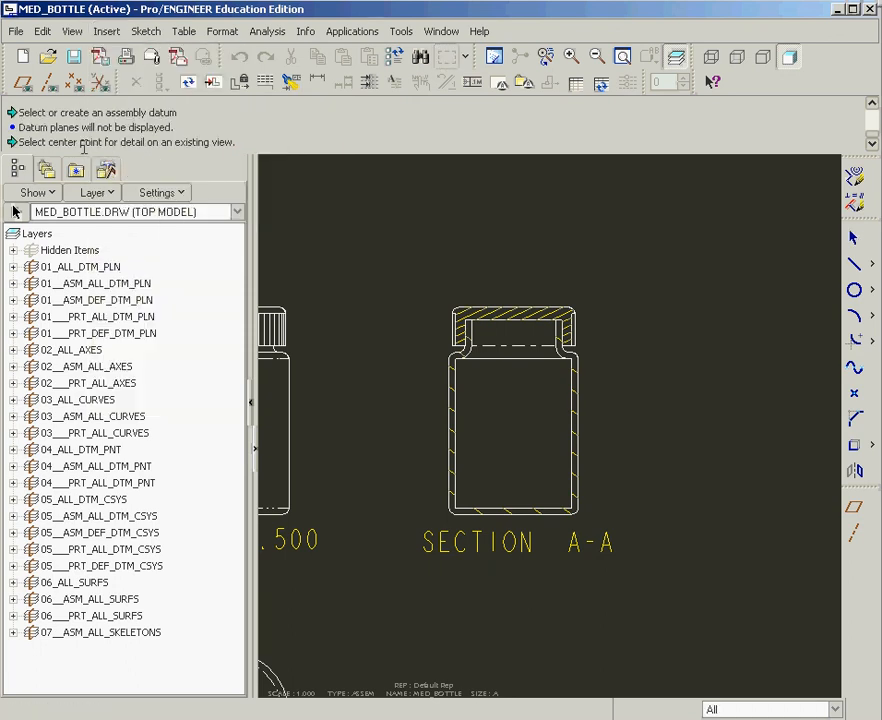
{"action": "left_click", "coordinate": [566, 336]}
{"action": "left_click", "coordinate": [554, 293]}
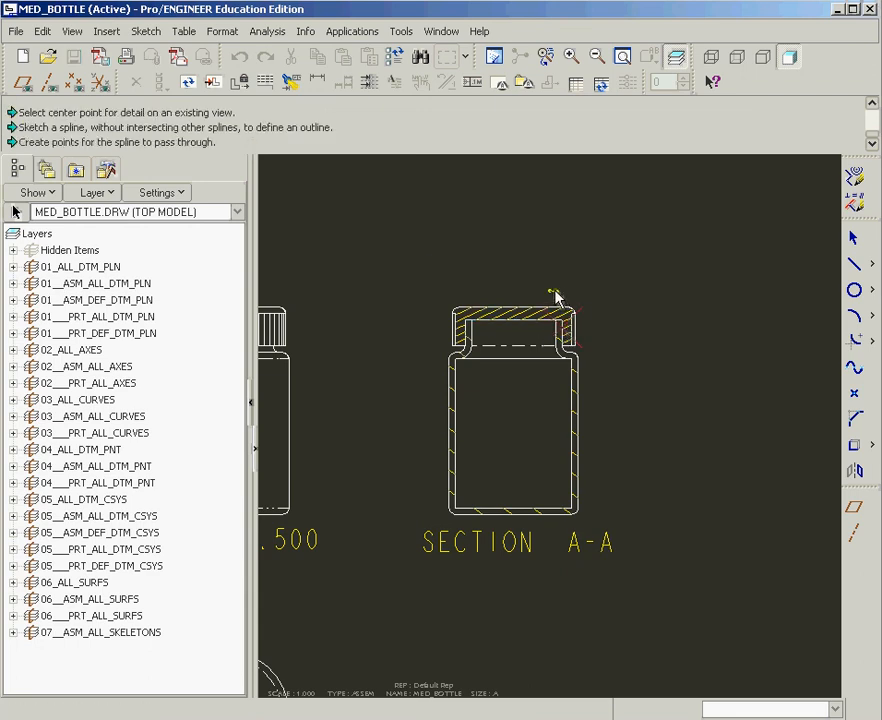
{"action": "left_click", "coordinate": [523, 311]}
{"action": "left_click", "coordinate": [520, 337]}
{"action": "left_click", "coordinate": [575, 370]}
{"action": "left_click", "coordinate": [603, 354]}
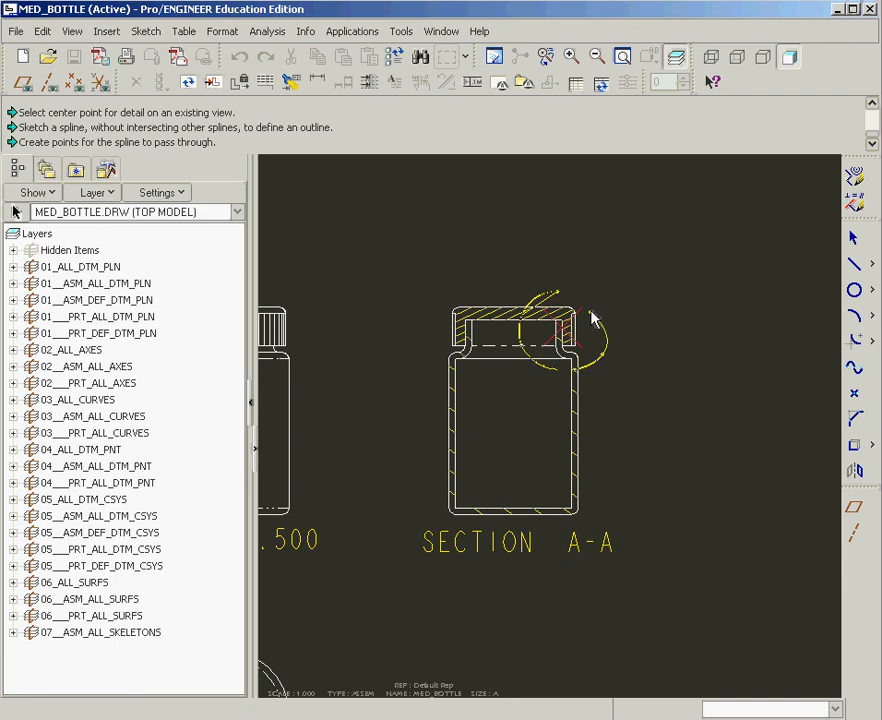
{"action": "left_click", "coordinate": [567, 300]}
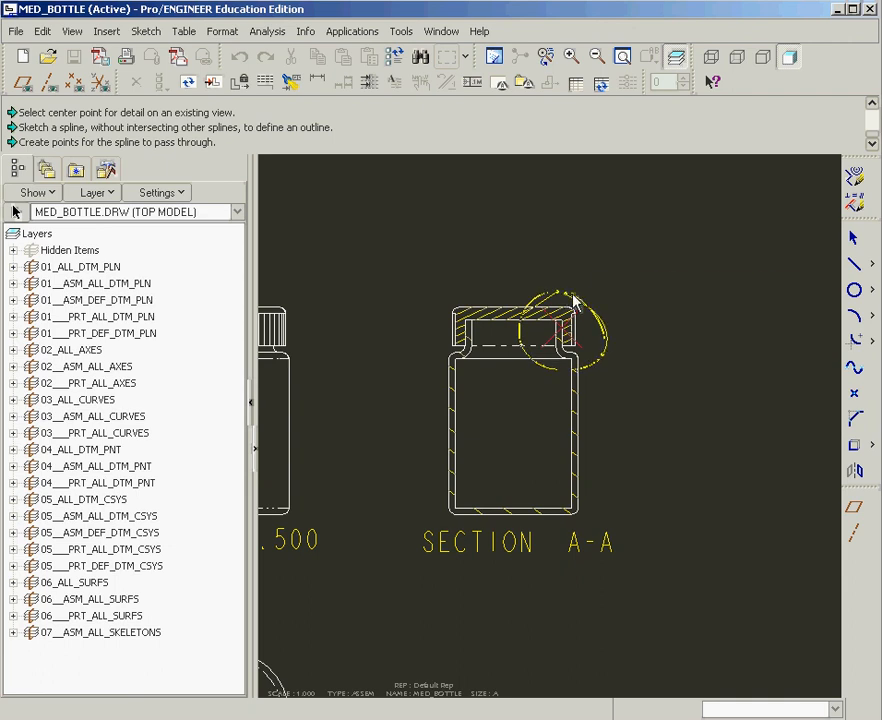
{"action": "middle_click", "coordinate": [578, 298]}
- Place detail view A between the sectioned view and the exploded view and adjust its position
{"action": "scroll", "coordinate": [708, 380], "scroll_direction": "down", "scroll_amount": 2}
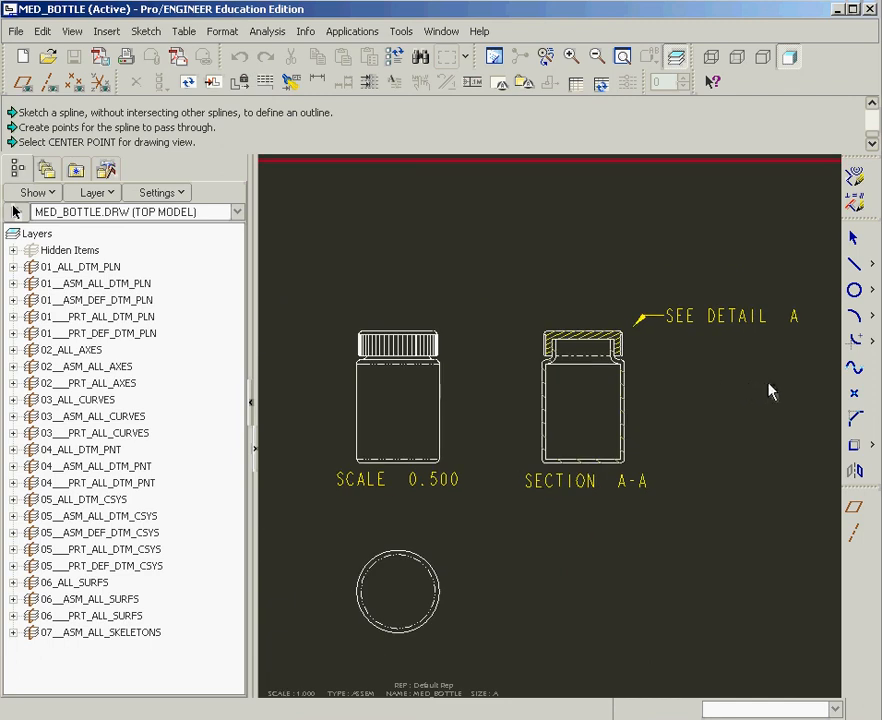
{"action": "left_click", "coordinate": [770, 390]}
{"action": "scroll", "coordinate": [735, 392], "scroll_direction": "down", "scroll_amount": 2}
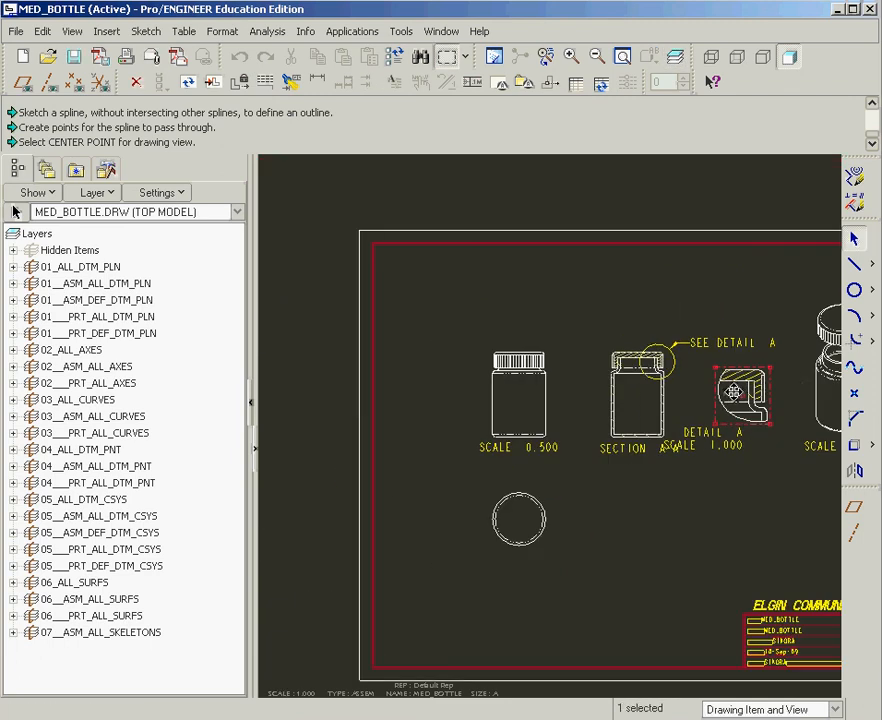
{"action": "scroll", "coordinate": [778, 376], "scroll_direction": "up", "scroll_amount": 2}
{"action": "left_click_drag", "start_coordinate": [709, 410], "coordinate": [718, 375]}
- Move the SEE DETAIL A note higher above the section, nudge the detail view, and centre the DETAIL A scale label beneath it
{"action": "left_click", "coordinate": [691, 328]}
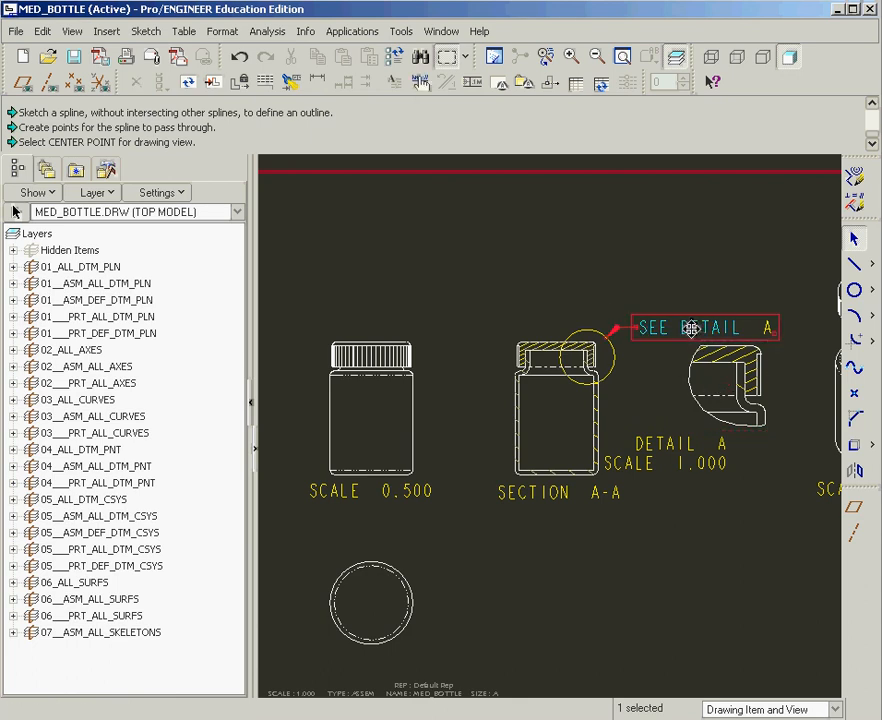
{"action": "left_click_drag", "start_coordinate": [691, 328], "coordinate": [688, 285]}
{"action": "left_click", "coordinate": [714, 388]}
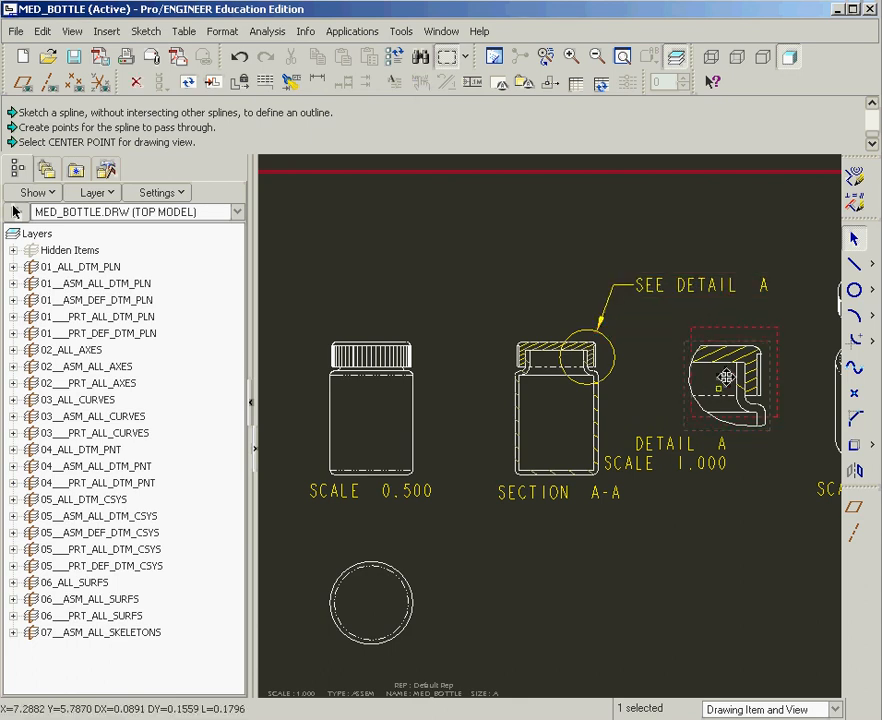
{"action": "left_click", "coordinate": [666, 450]}
{"action": "mouse_move", "coordinate": [666, 447]}
{"action": "left_mouse_down"}
{"action": "mouse_move", "coordinate": [666, 427]}
{"action": "mouse_move", "coordinate": [712, 434]}
{"action": "left_mouse_up"}
{"action": "left_click", "coordinate": [700, 497]}
{"action": "scroll", "coordinate": [688, 498], "scroll_direction": "up", "scroll_amount": 2}
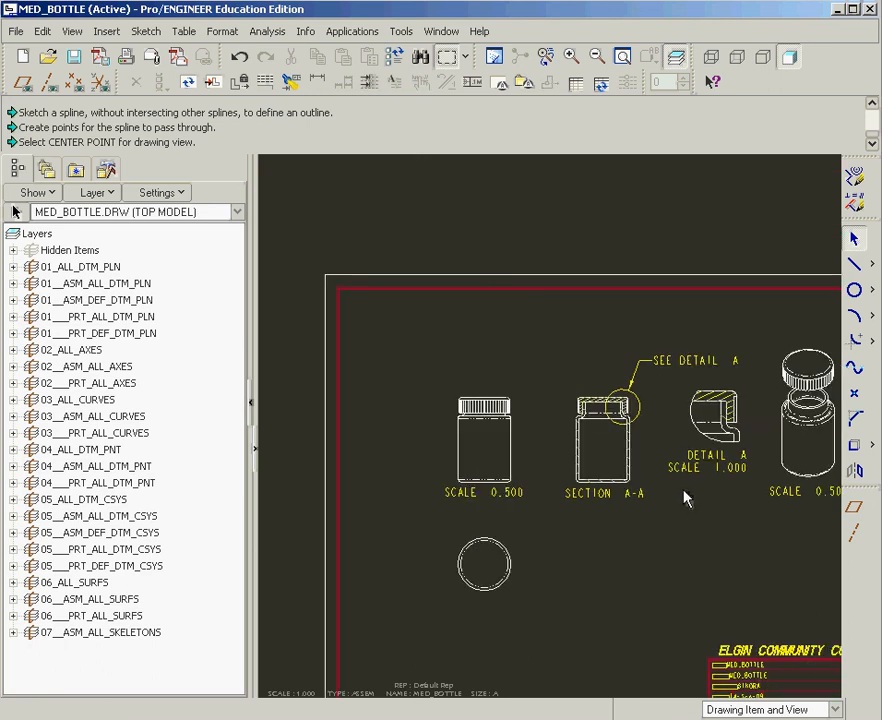
{"action": "scroll", "coordinate": [682, 480], "scroll_direction": "up", "scroll_amount": 3}
{"action": "scroll", "coordinate": [738, 482], "scroll_direction": "down", "scroll_amount": 3}
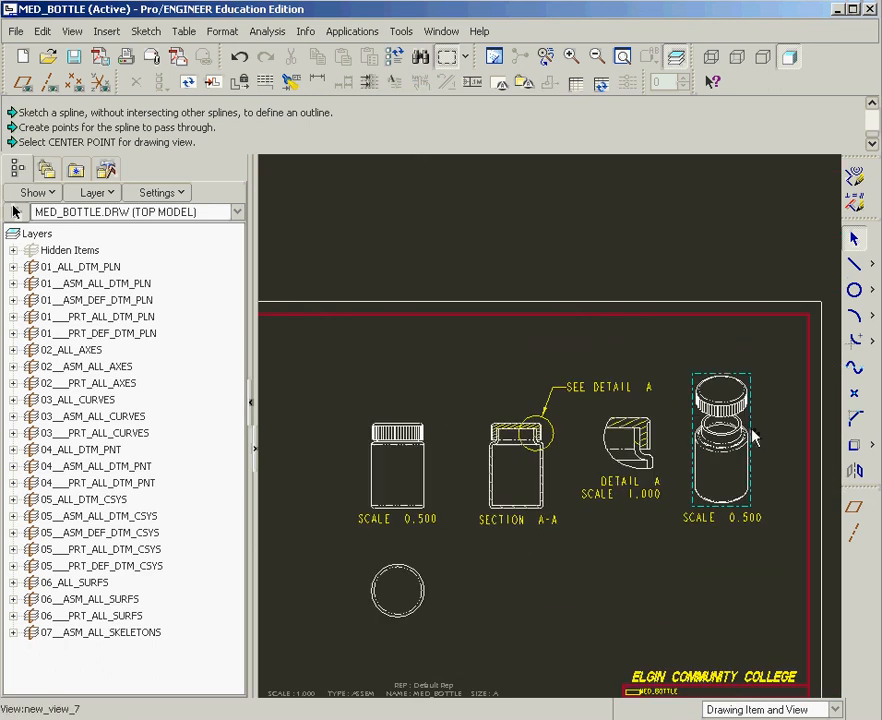
{"action": "scroll", "coordinate": [626, 577], "scroll_direction": "up", "scroll_amount": 2}
{"action": "scroll", "coordinate": [660, 543], "scroll_direction": "down", "scroll_amount": 2}
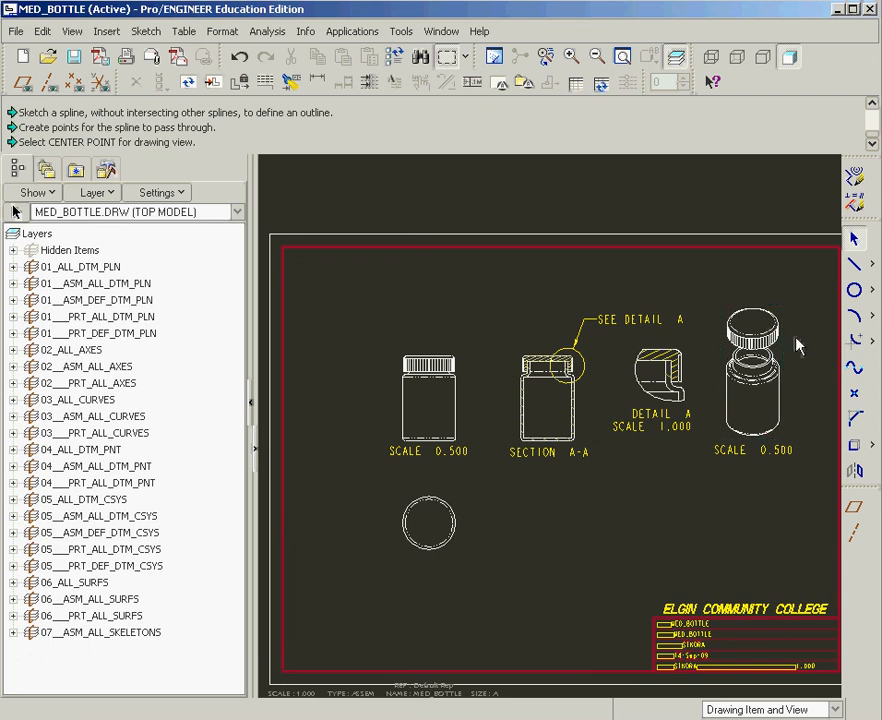
- Add a balloon note with a leader, numbered 2, attached to the cap's top edge in the exploded view
{"action": "scroll", "coordinate": [793, 345], "scroll_direction": "down", "scroll_amount": 2}
{"action": "scroll", "coordinate": [780, 340], "scroll_direction": "down", "scroll_amount": 1}
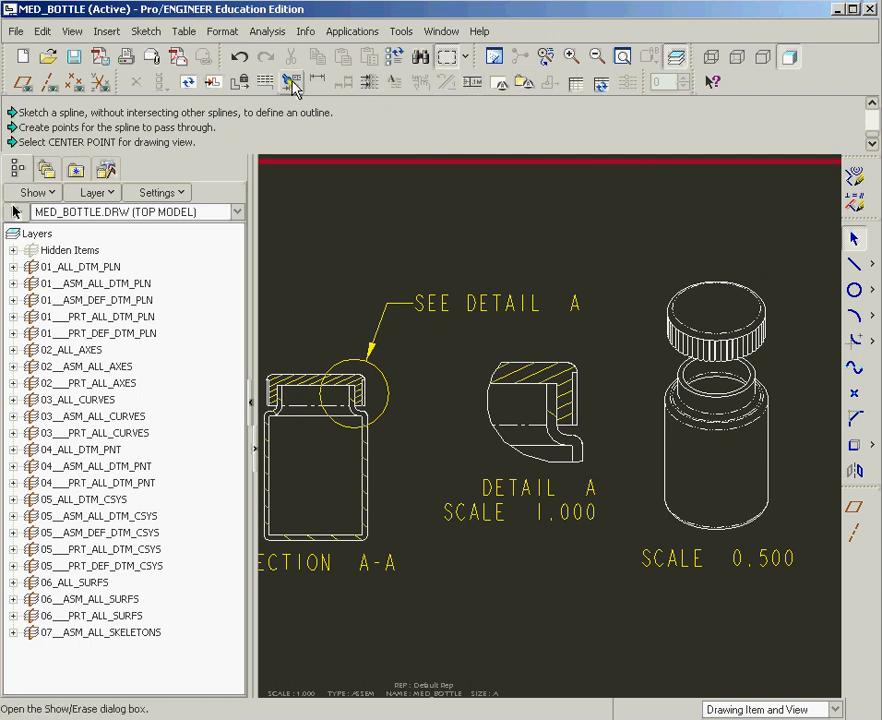
{"action": "left_click", "coordinate": [106, 31]}
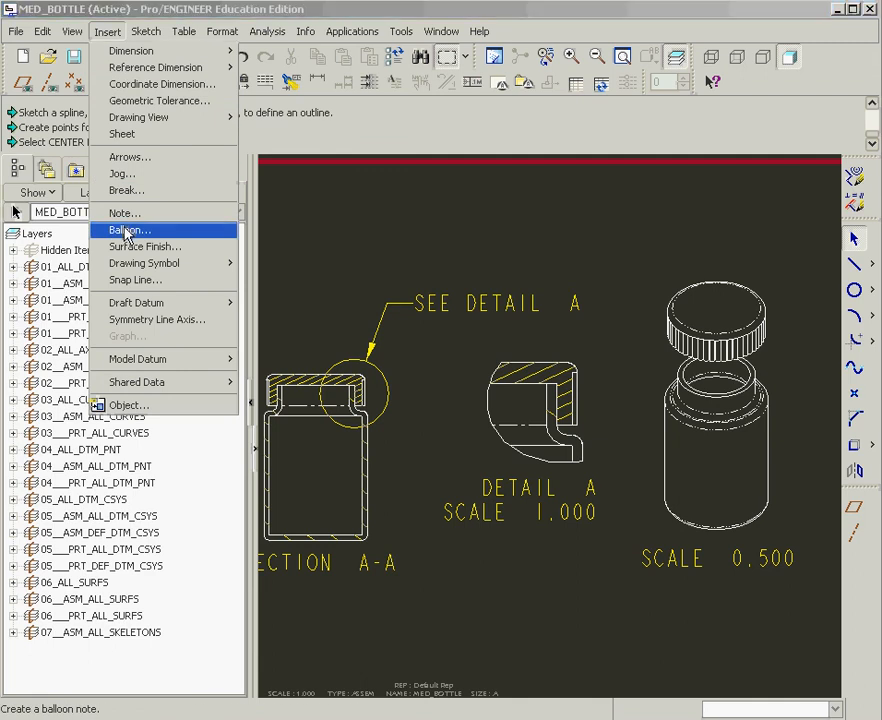
{"action": "left_click", "coordinate": [126, 231]}
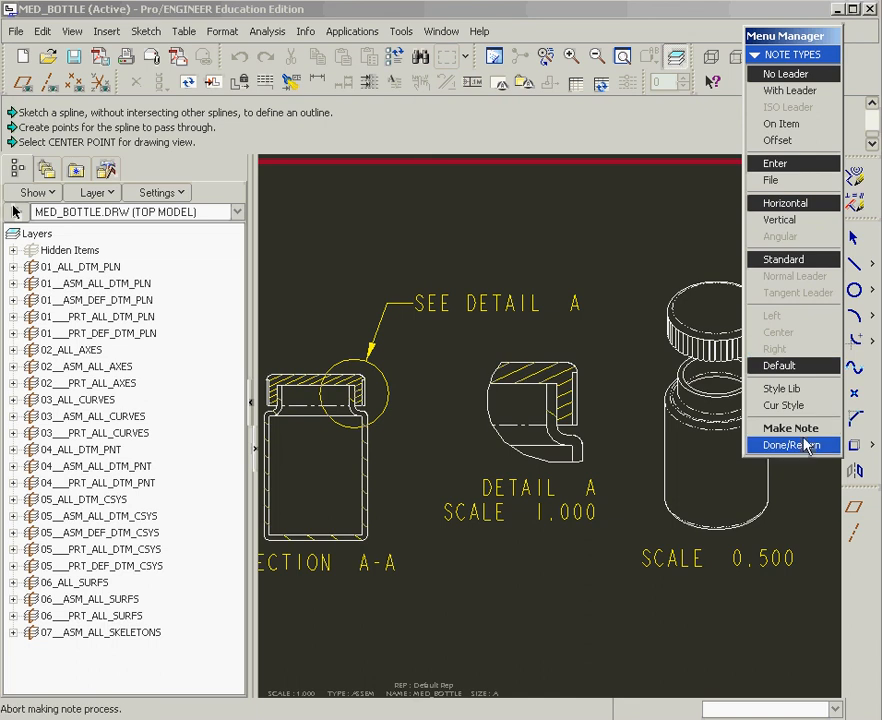
{"action": "left_click", "coordinate": [798, 92]}
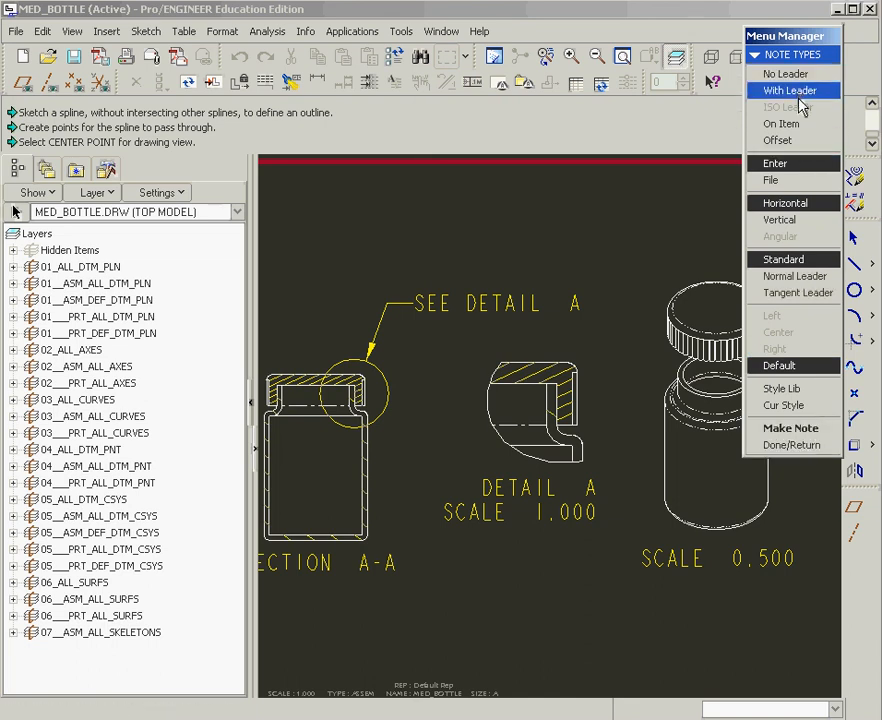
{"action": "left_click", "coordinate": [789, 436]}
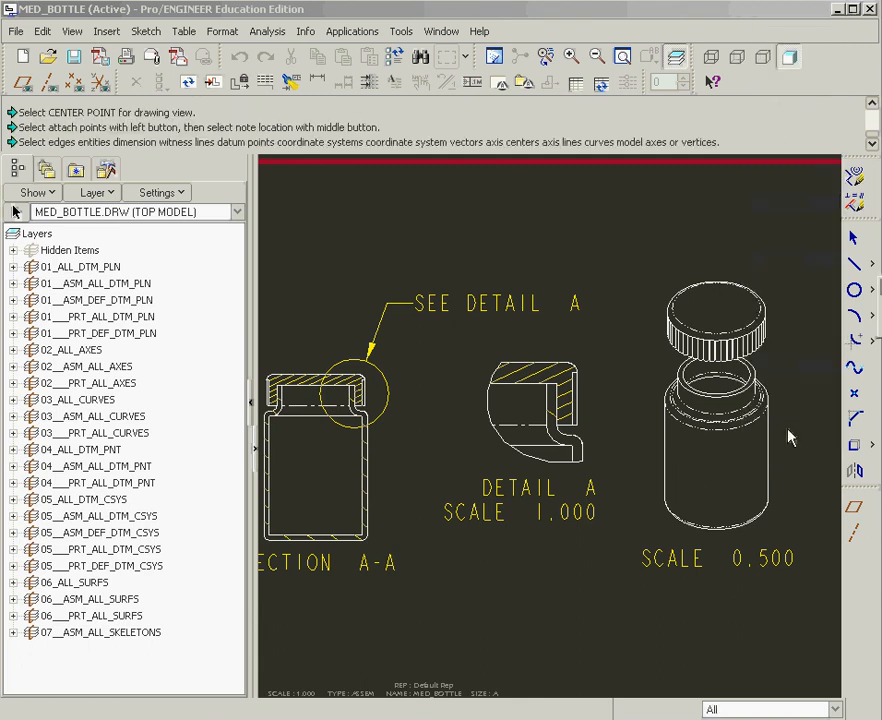
{"action": "left_click", "coordinate": [757, 298]}
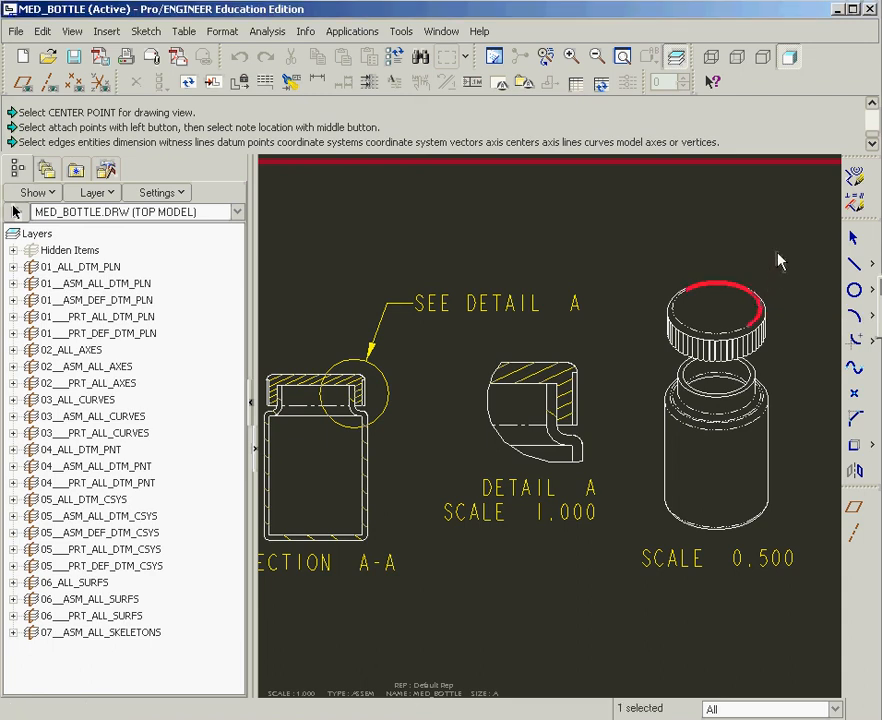
{"action": "left_click", "coordinate": [880, 240]}
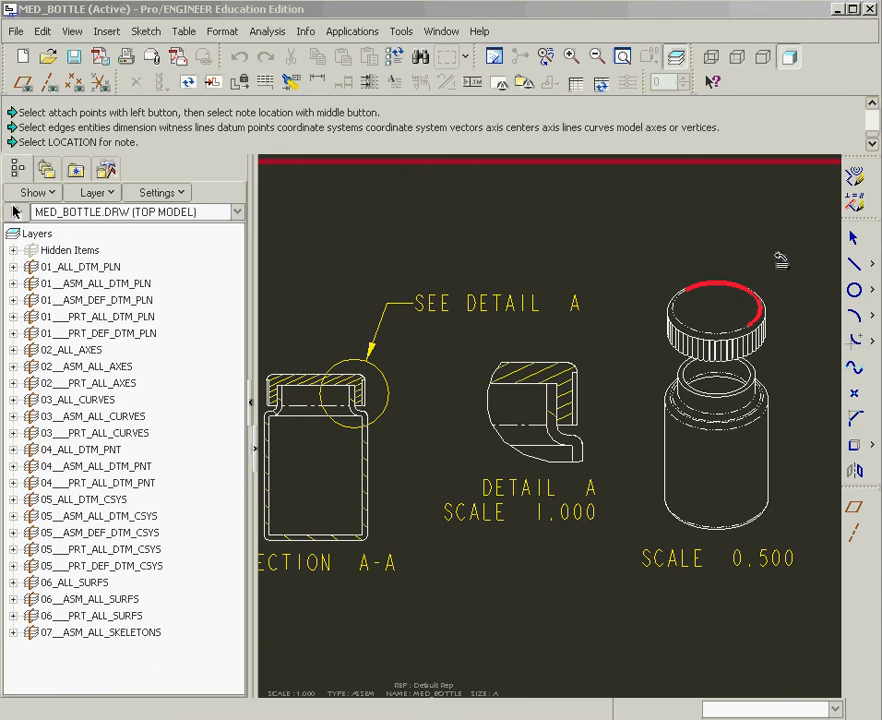
{"action": "middle_click", "coordinate": [779, 258]}
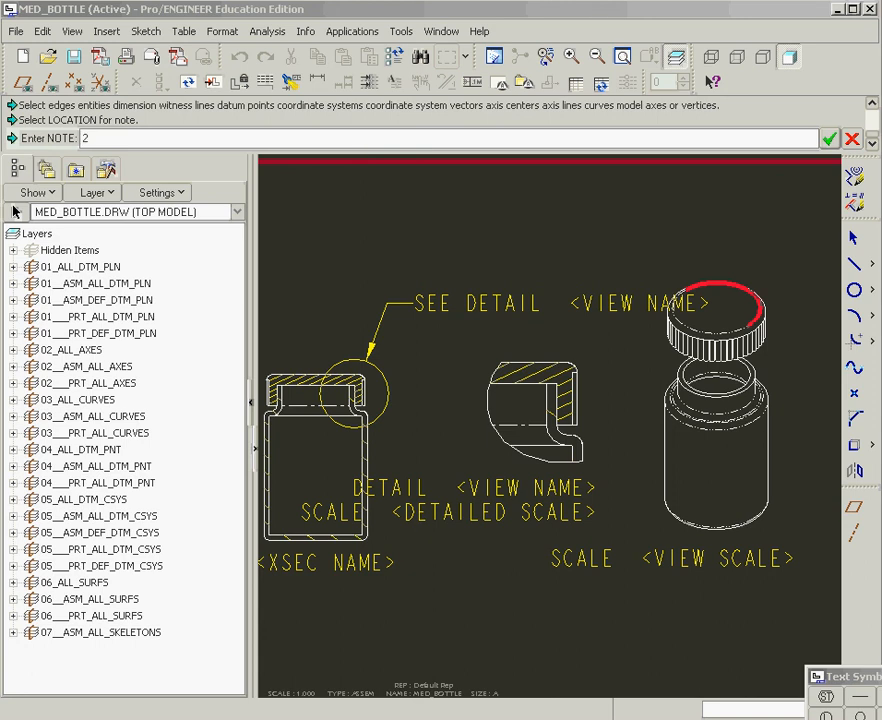
{"action": "left_click", "coordinate": [829, 138]}
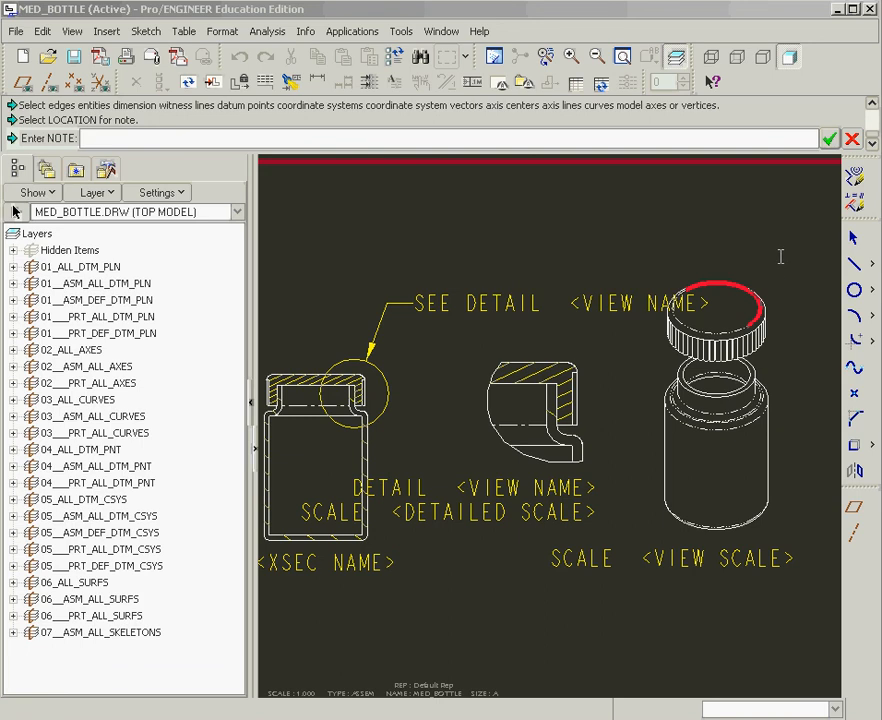
{"action": "key", "text": "Return"}
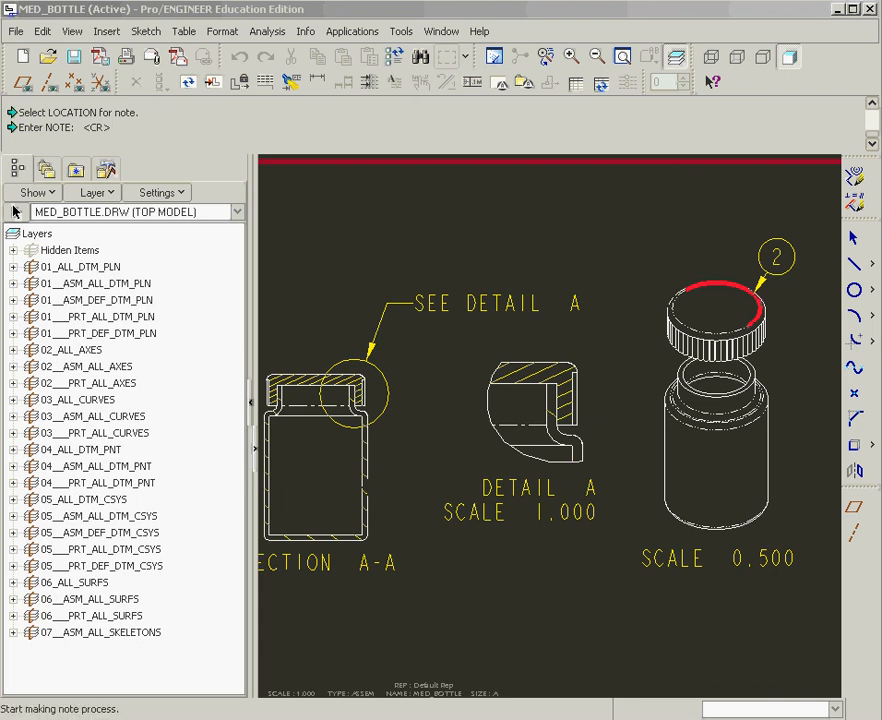
- Add a balloon note with a leader, numbered 1, attached to the bottle's bottom edge in the exploded view, and finish making notes
{"action": "left_click", "coordinate": [880, 392]}
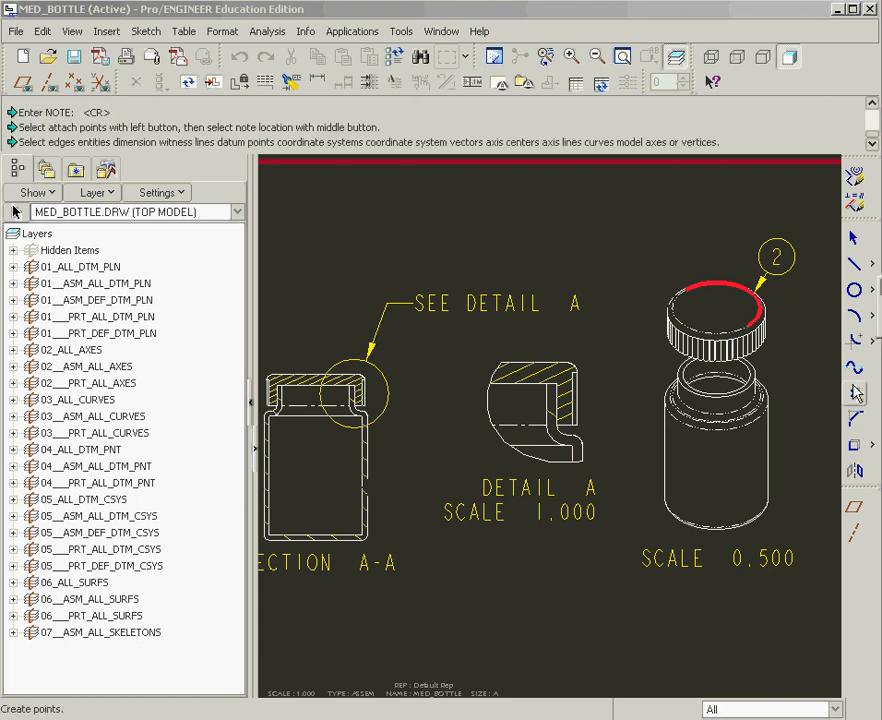
{"action": "left_click", "coordinate": [762, 516]}
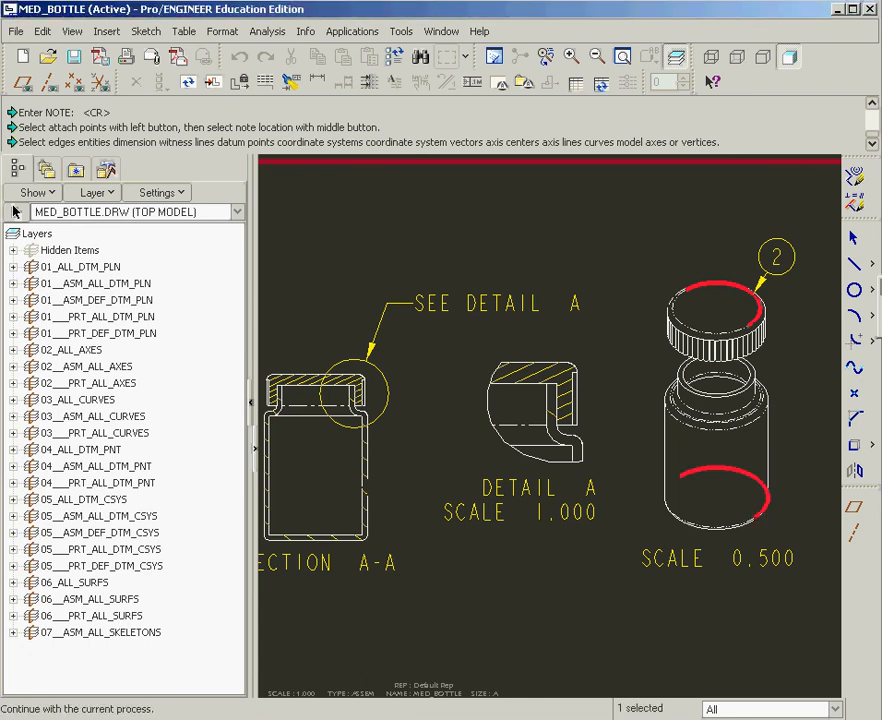
{"action": "left_click", "coordinate": [880, 260]}
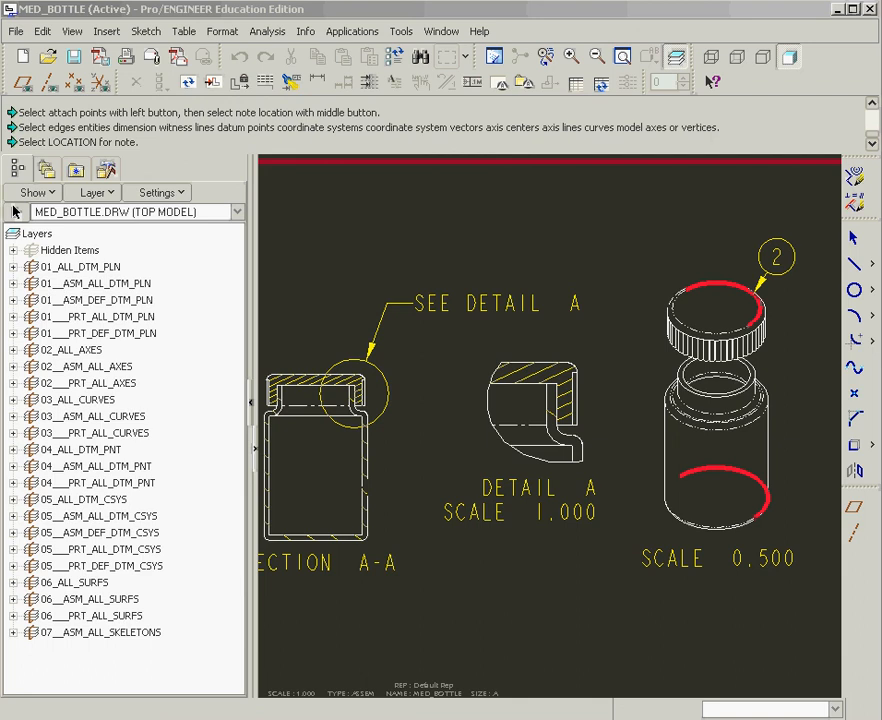
{"action": "middle_click", "coordinate": [799, 515]}
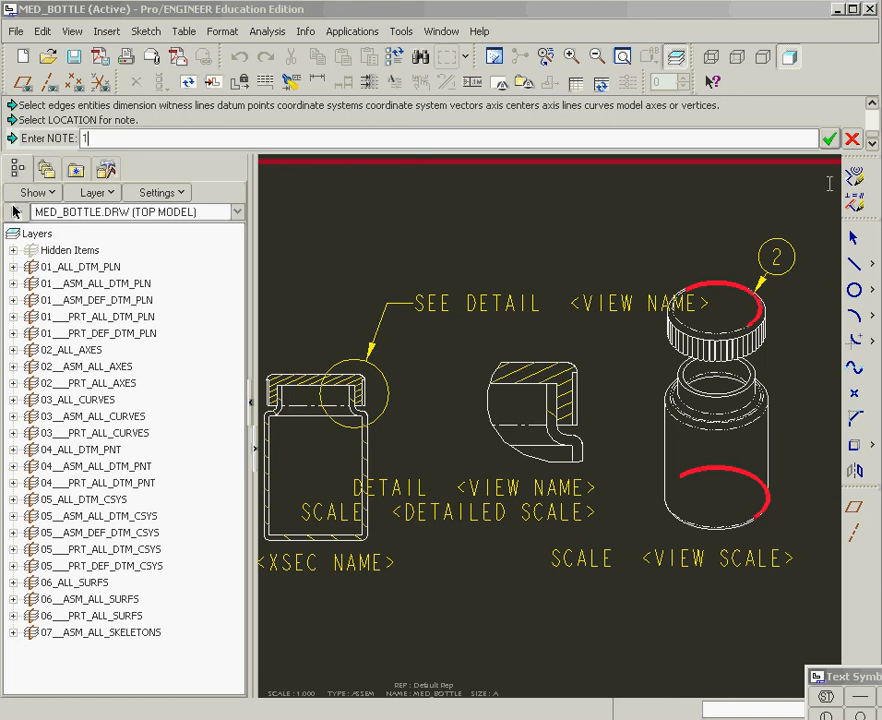
{"action": "left_click", "coordinate": [829, 140]}
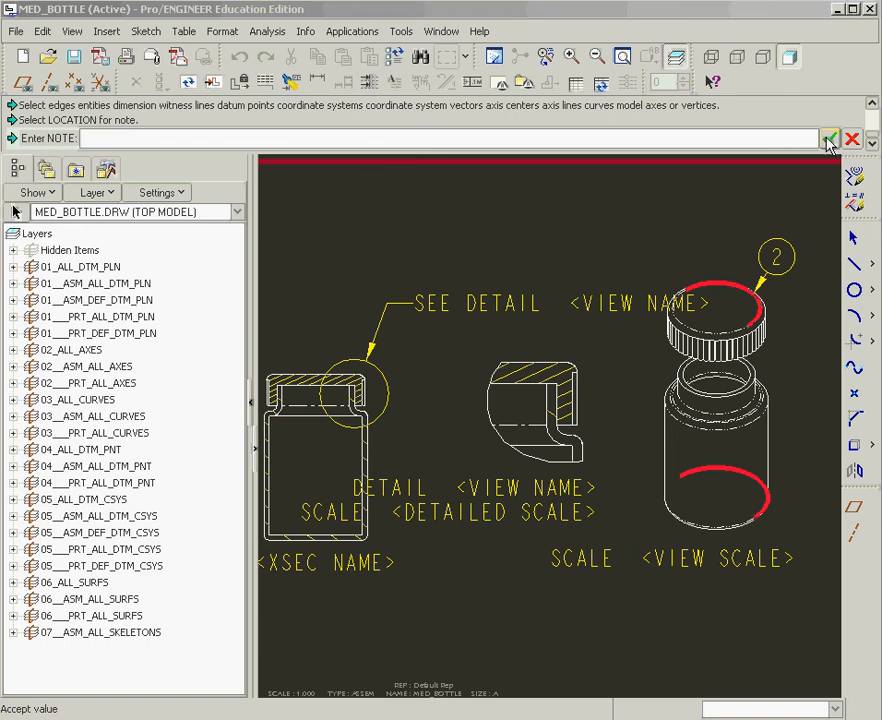
{"action": "left_click", "coordinate": [829, 140]}
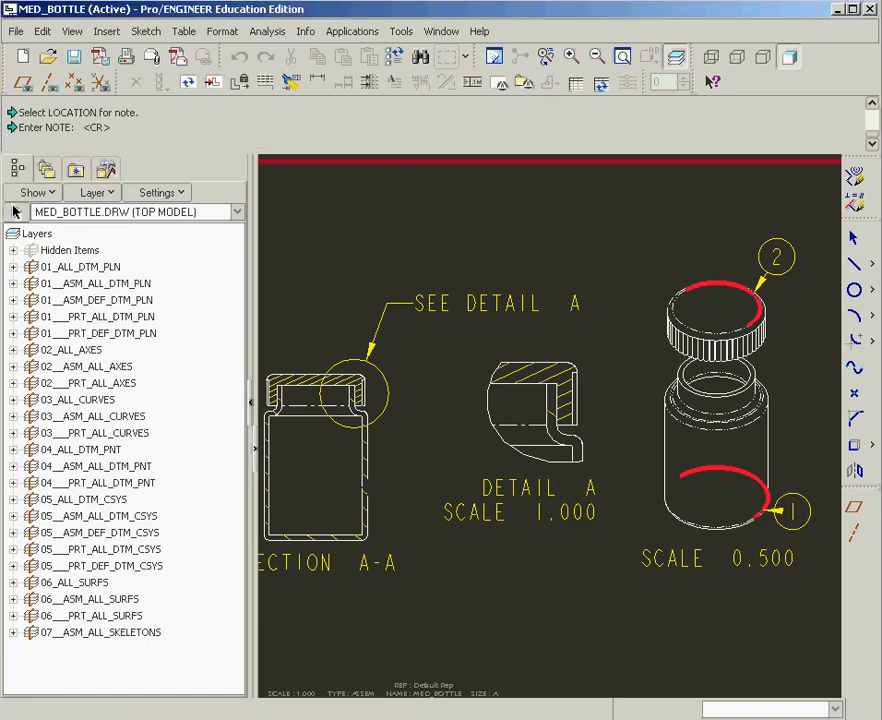
{"action": "left_click_drag", "start_coordinate": [881, 1], "coordinate": [813, 3]}
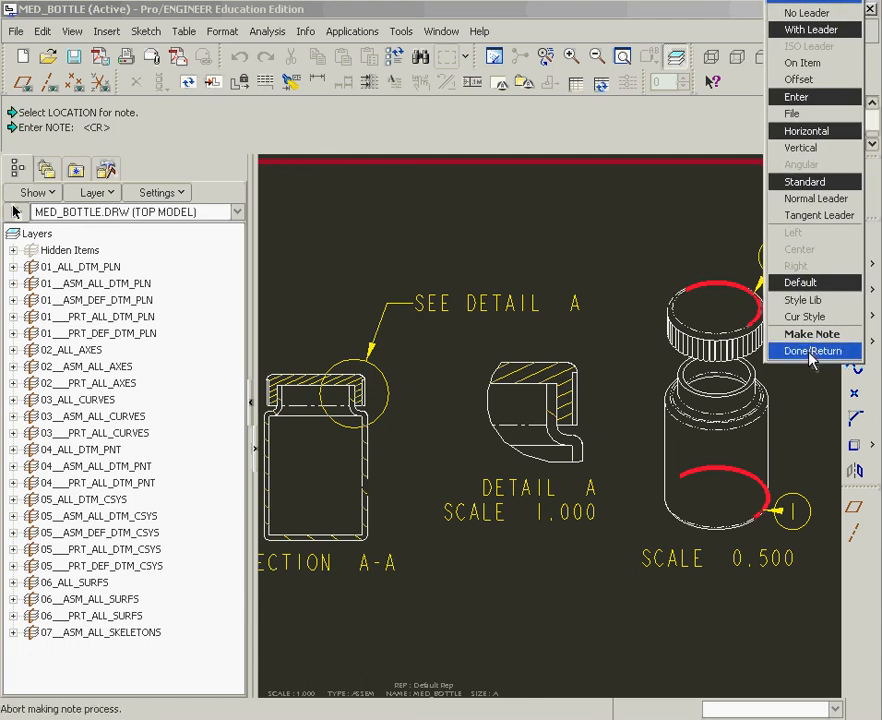
{"action": "left_click", "coordinate": [812, 351]}
- Move balloon 1 slightly down and away from the bottle so its leader slants up to the bottom edge
{"action": "left_click", "coordinate": [792, 513]}
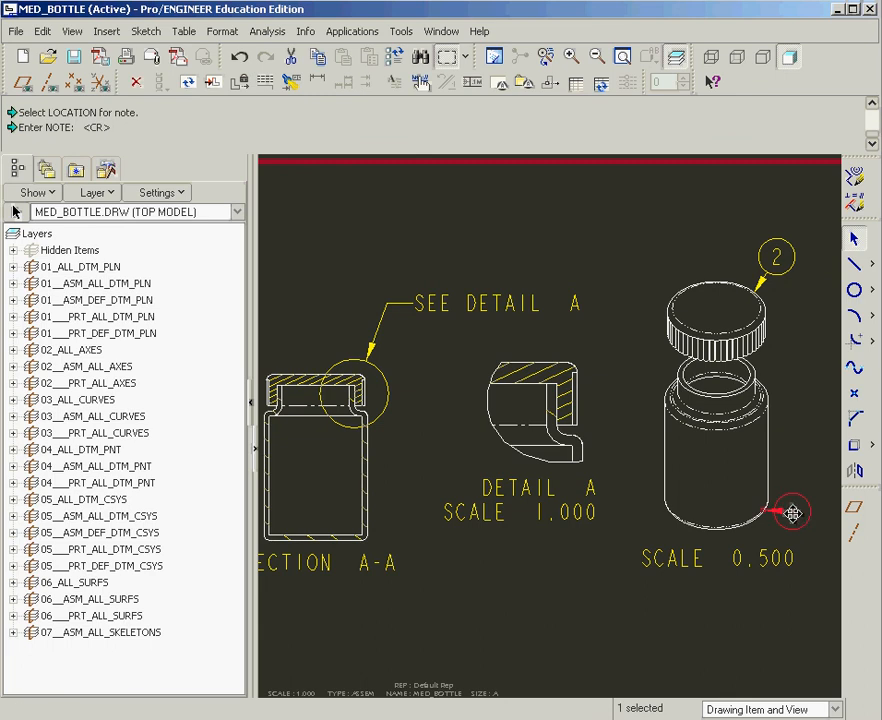
{"action": "left_click_drag", "start_coordinate": [792, 513], "coordinate": [807, 531]}
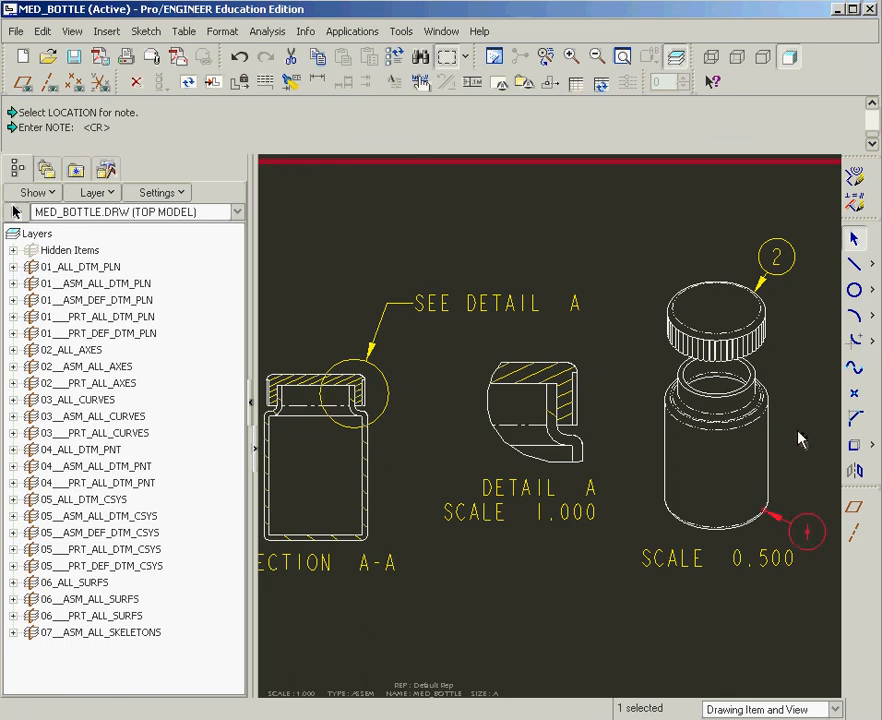
{"action": "left_click", "coordinate": [696, 250]}
- Review the drawing views, switch to the CAD 105 Mid-Term Exam document in Word, and examine the reference drawing's views, balloons and parts table
{"action": "scroll", "coordinate": [600, 265], "scroll_direction": "down", "scroll_amount": 6}
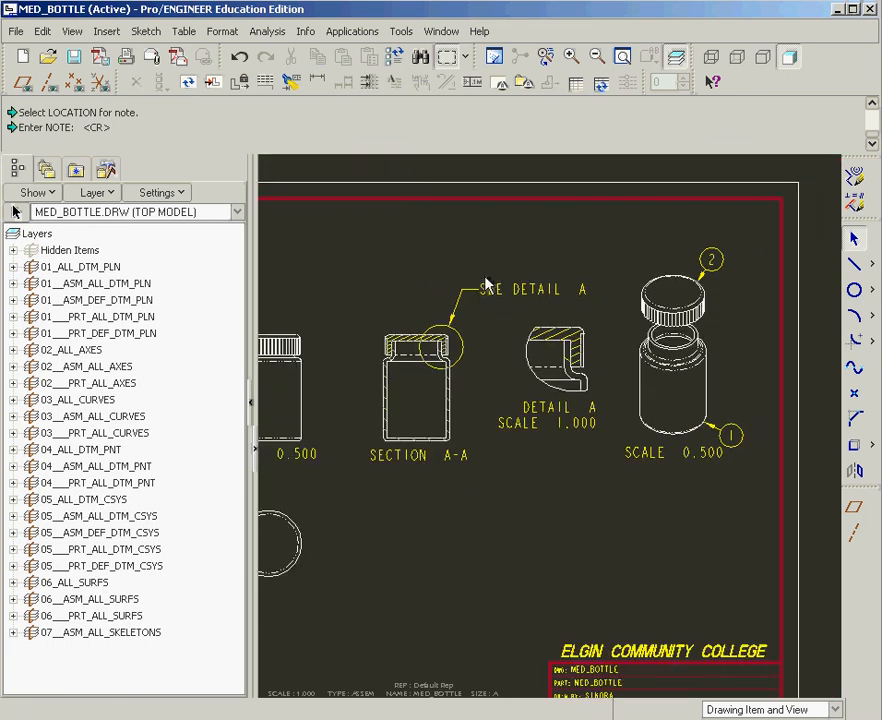
{"action": "scroll", "coordinate": [465, 329], "scroll_direction": "up", "scroll_amount": 4}
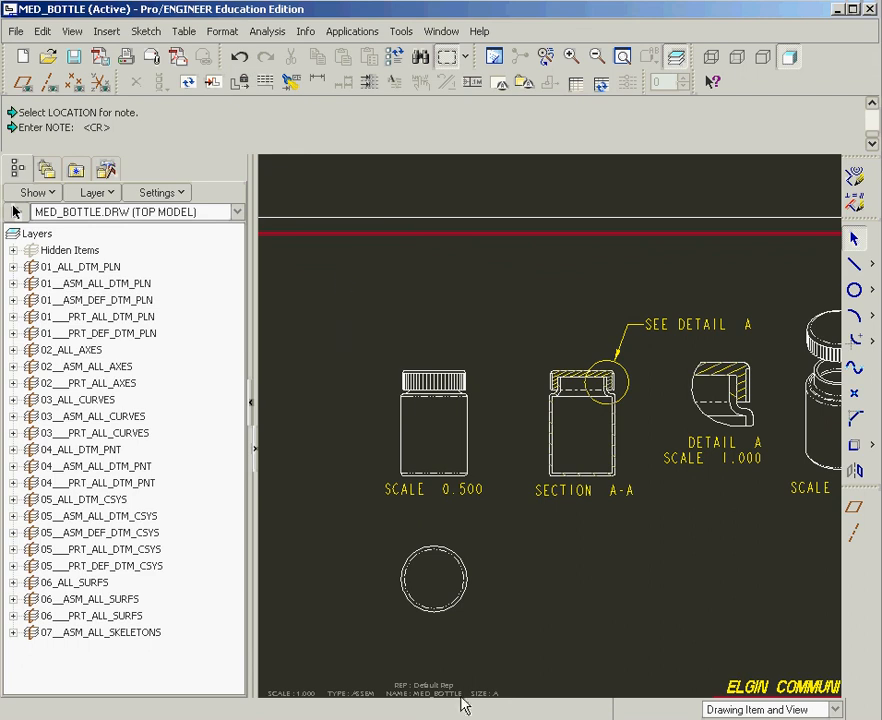
{"action": "key", "text": "alt+Tab"}
{"action": "scroll", "coordinate": [445, 440], "scroll_direction": "down", "scroll_amount": 10}
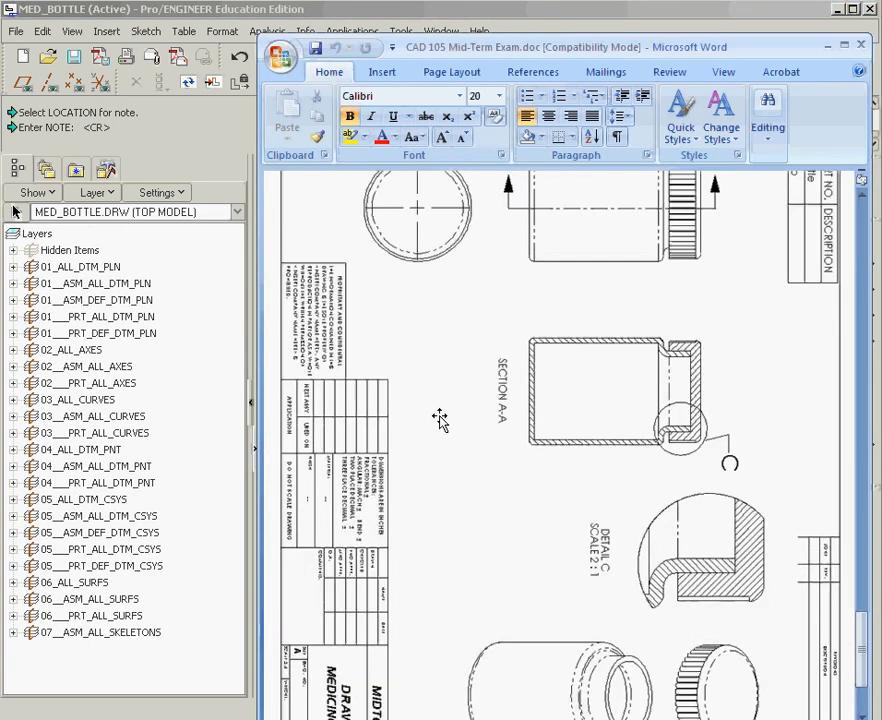
{"action": "scroll", "coordinate": [440, 420], "scroll_direction": "down", "scroll_amount": 8}
{"action": "scroll", "coordinate": [446, 420], "scroll_direction": "up", "scroll_amount": 8}
{"action": "scroll", "coordinate": [446, 420], "scroll_direction": "down", "scroll_amount": 4}
{"action": "scroll", "coordinate": [446, 420], "scroll_direction": "up", "scroll_amount": 2}
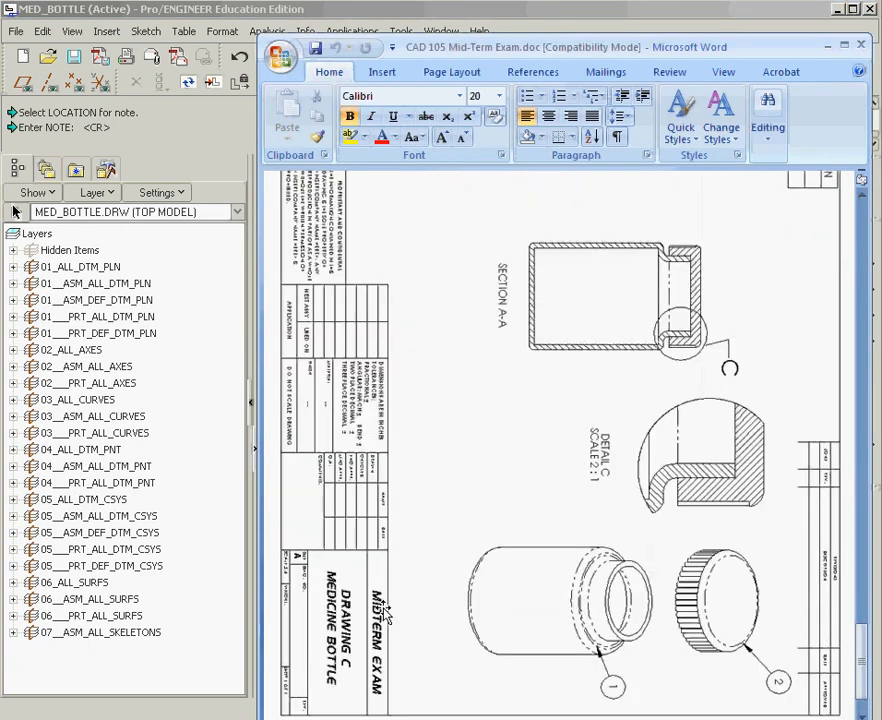
{"action": "scroll", "coordinate": [471, 490], "scroll_direction": "up", "scroll_amount": 2}
{"action": "scroll", "coordinate": [471, 490], "scroll_direction": "up", "scroll_amount": 2}
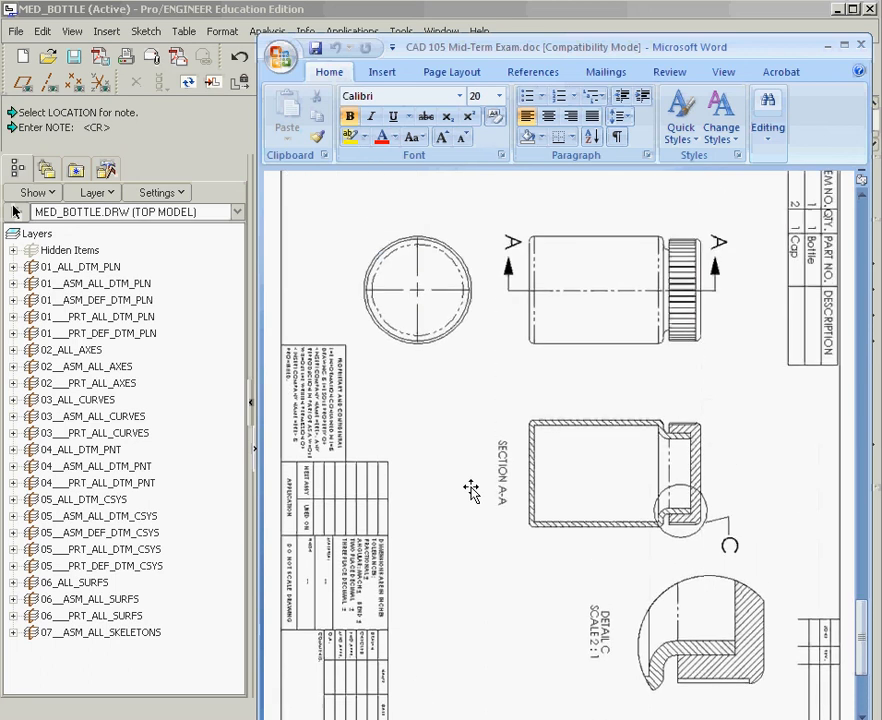
{"action": "scroll", "coordinate": [470, 488], "scroll_direction": "down", "scroll_amount": 2}
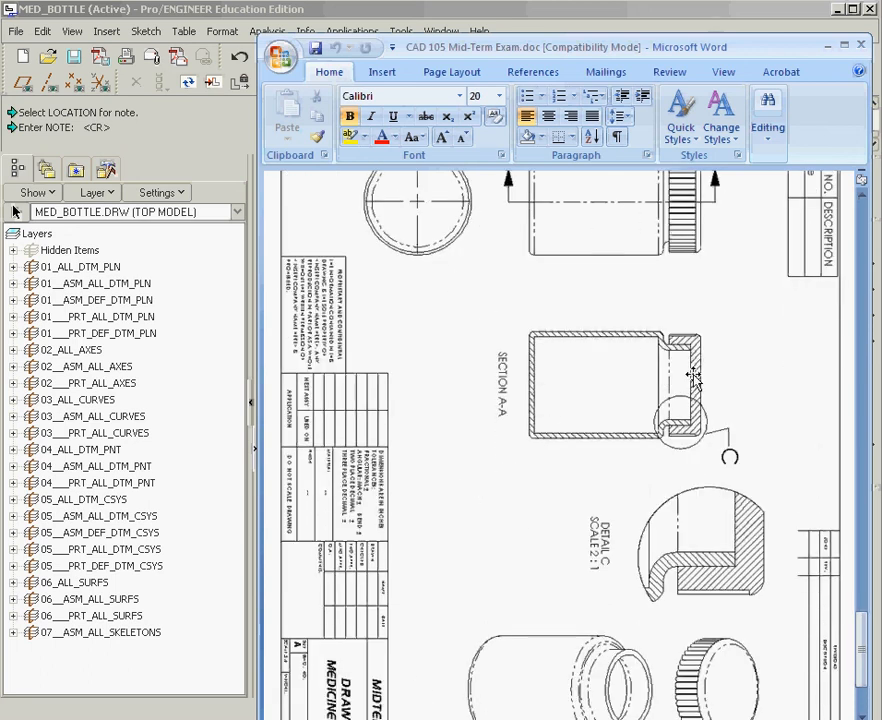
{"action": "scroll", "coordinate": [656, 549], "scroll_direction": "down", "scroll_amount": 4}
{"action": "scroll", "coordinate": [654, 532], "scroll_direction": "up", "scroll_amount": 9}
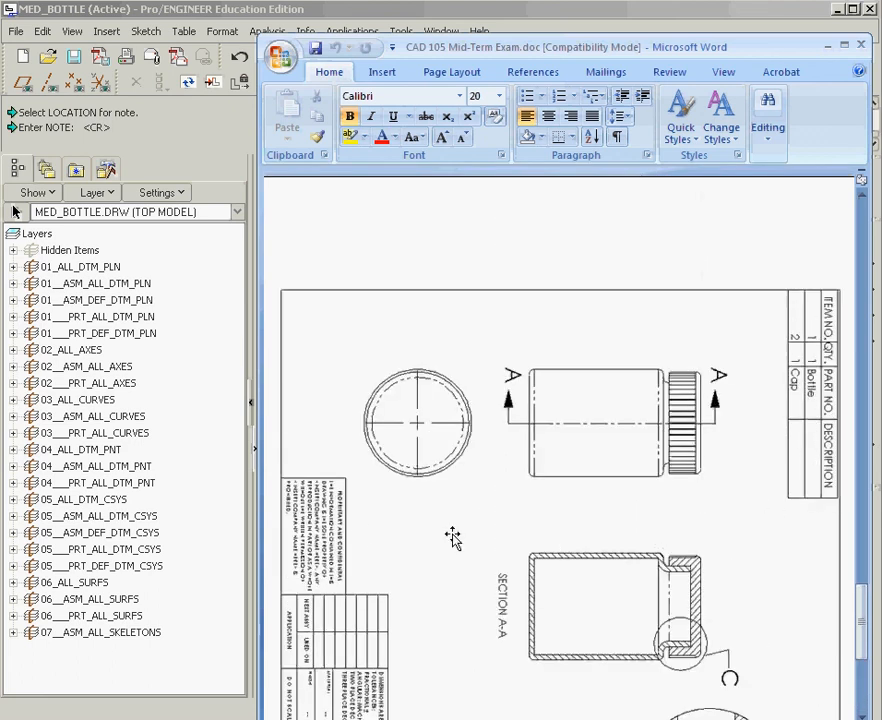
{"action": "left_click", "coordinate": [209, 125]}
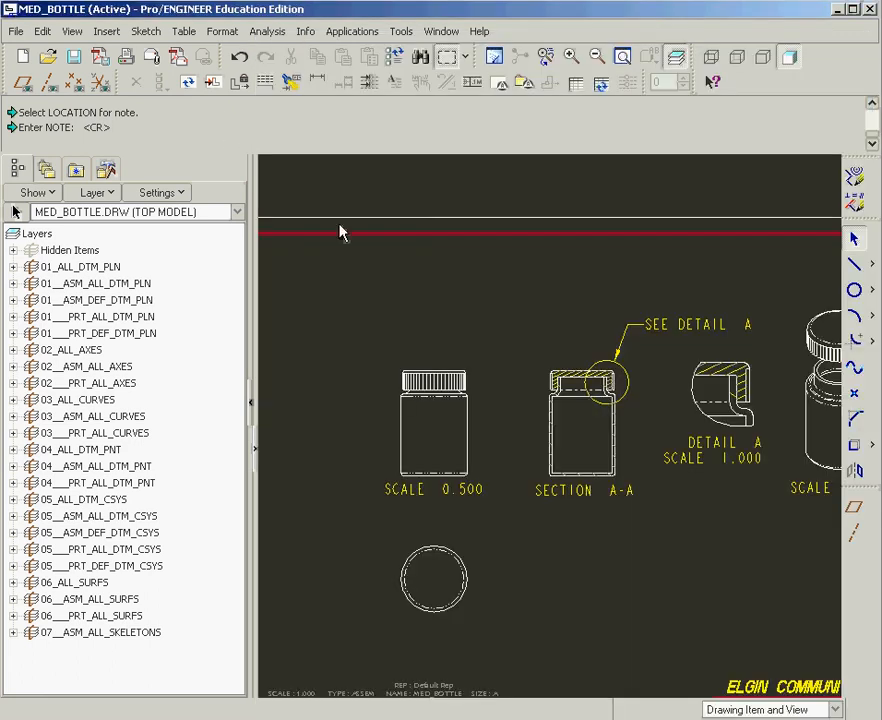
- Start a descending, rightward table at the border's upper-left corner with three columns 4, 11 and 4 characters wide
{"action": "scroll", "coordinate": [478, 330], "scroll_direction": "up", "scroll_amount": 2}
{"action": "scroll", "coordinate": [359, 308], "scroll_direction": "down", "scroll_amount": 1}
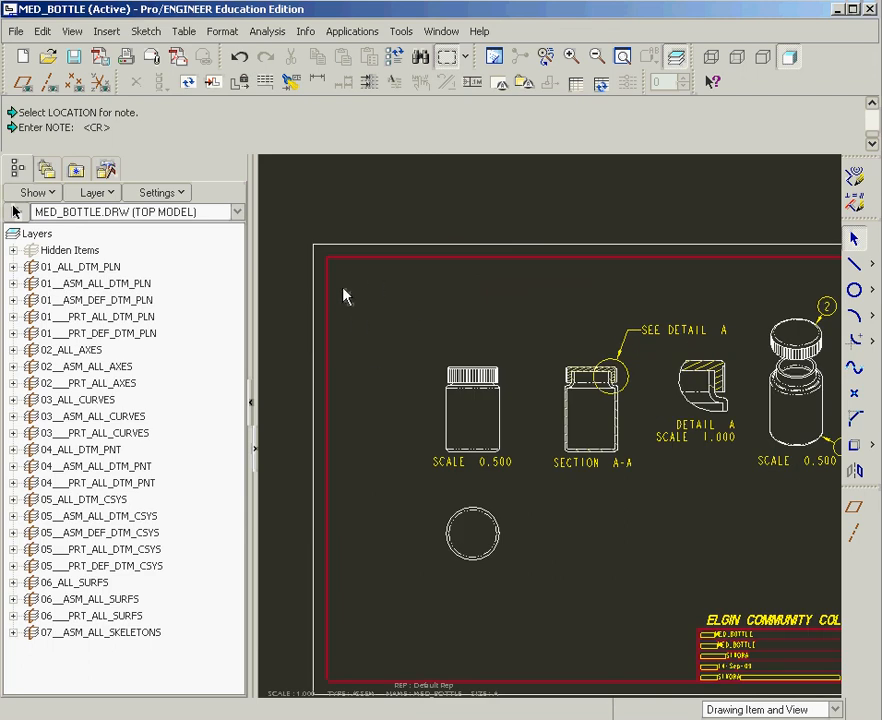
{"action": "scroll", "coordinate": [327, 270], "scroll_direction": "down", "scroll_amount": 3}
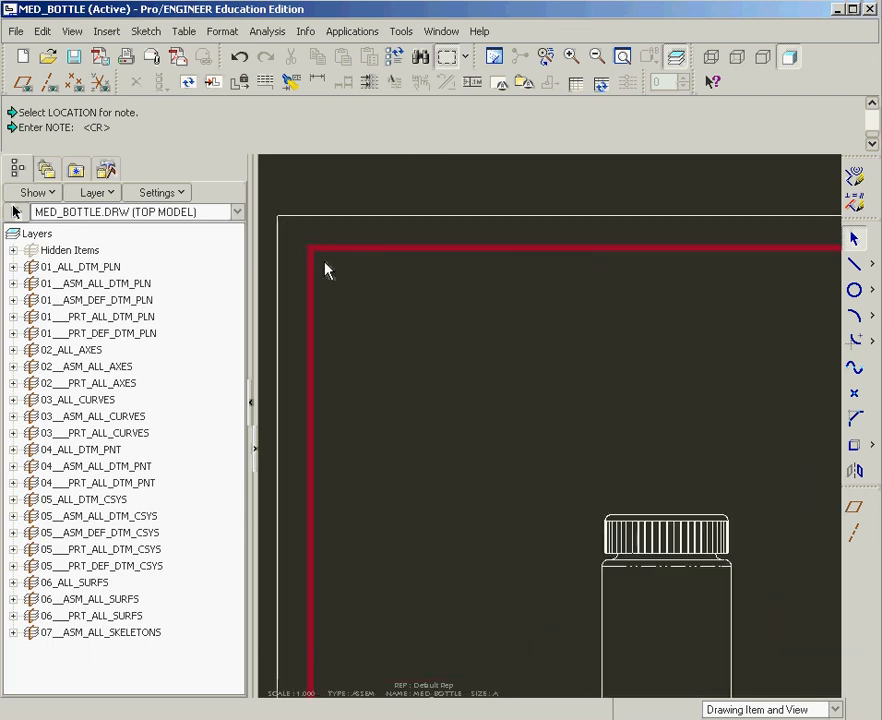
{"action": "left_click", "coordinate": [577, 86]}
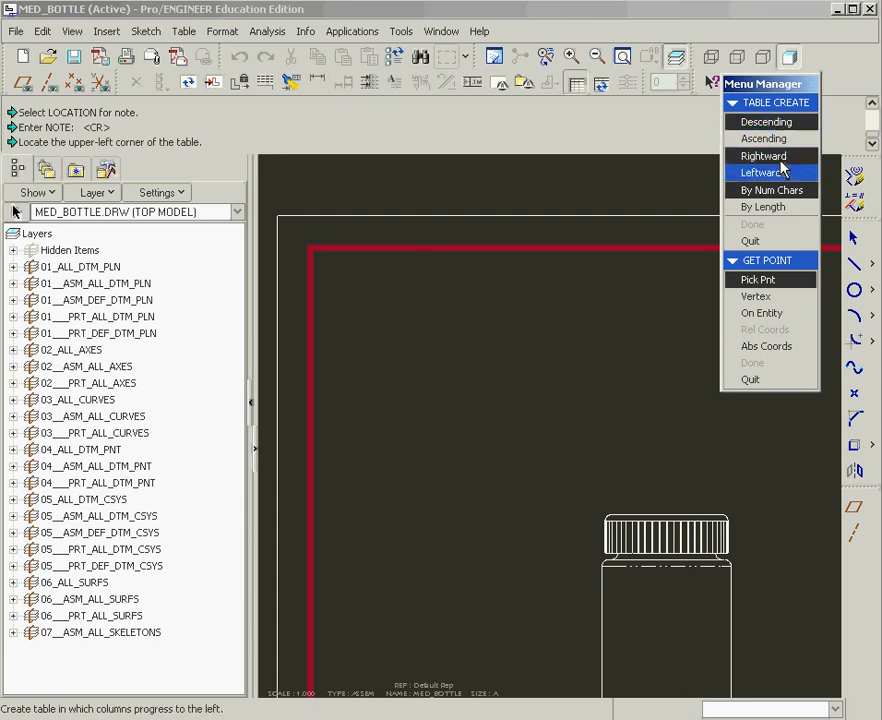
{"action": "scroll", "coordinate": [433, 271], "scroll_direction": "down", "scroll_amount": 2}
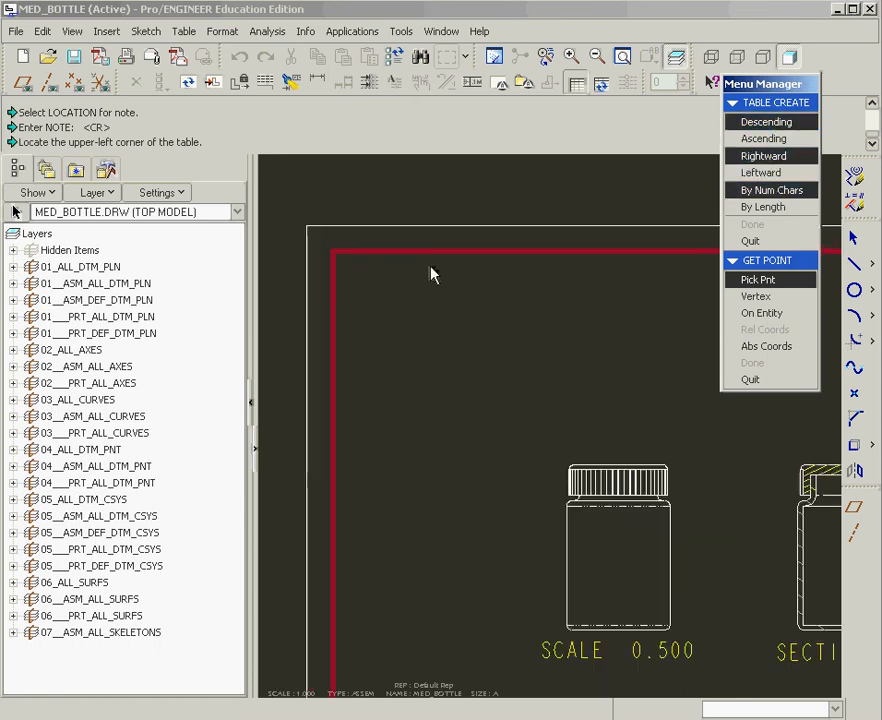
{"action": "scroll", "coordinate": [357, 281], "scroll_direction": "up", "scroll_amount": 2}
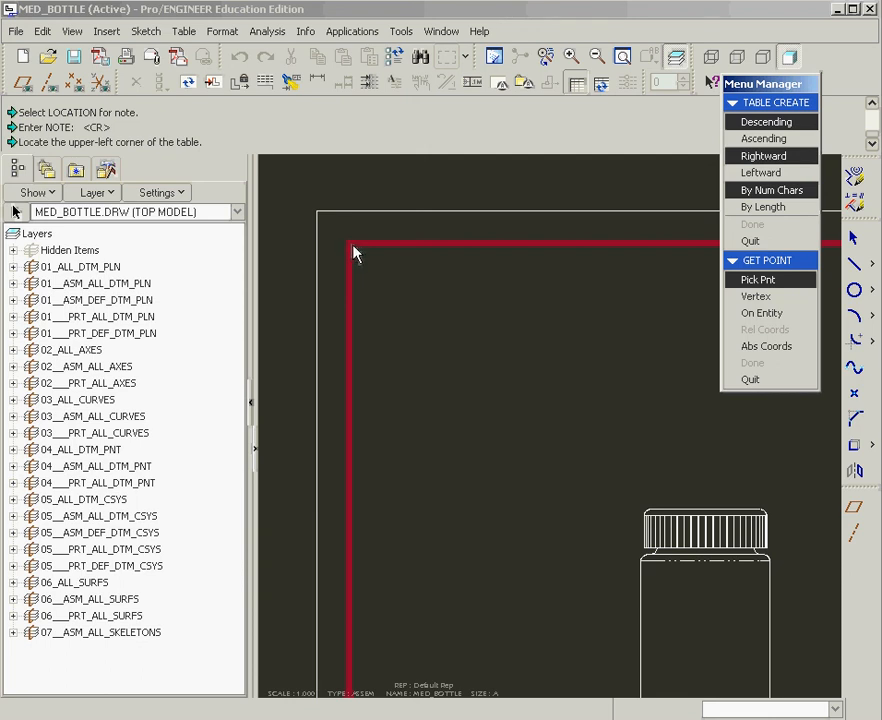
{"action": "left_click", "coordinate": [353, 246]}
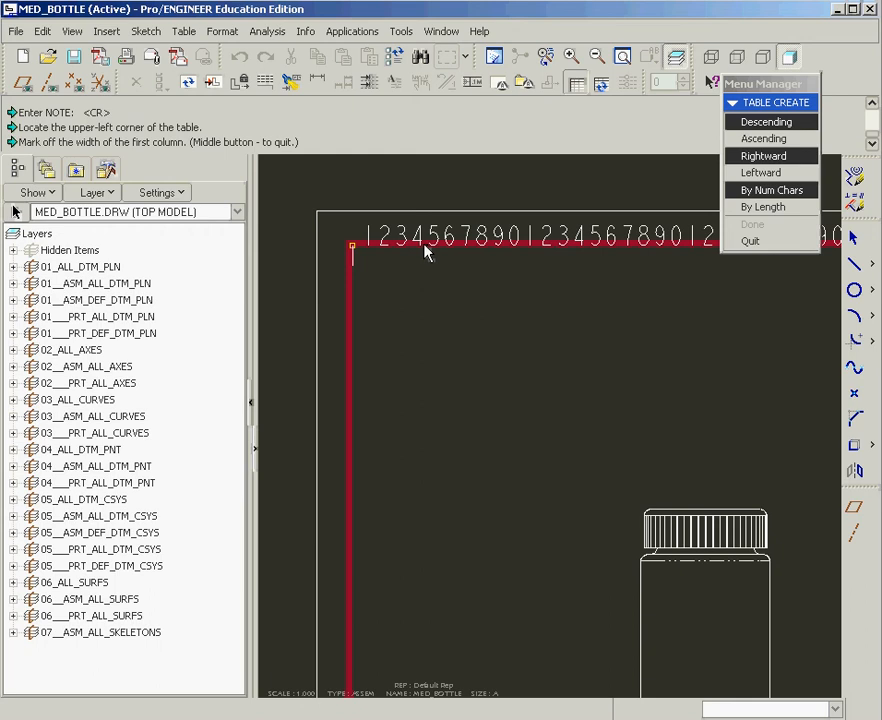
{"action": "left_click", "coordinate": [425, 252]}
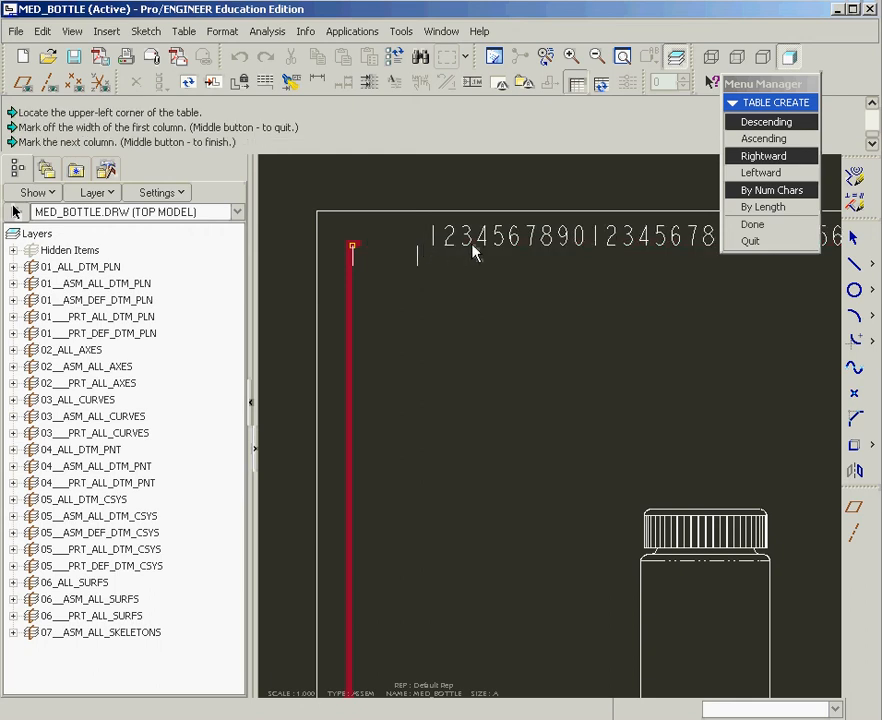
{"action": "left_click", "coordinate": [596, 252]}
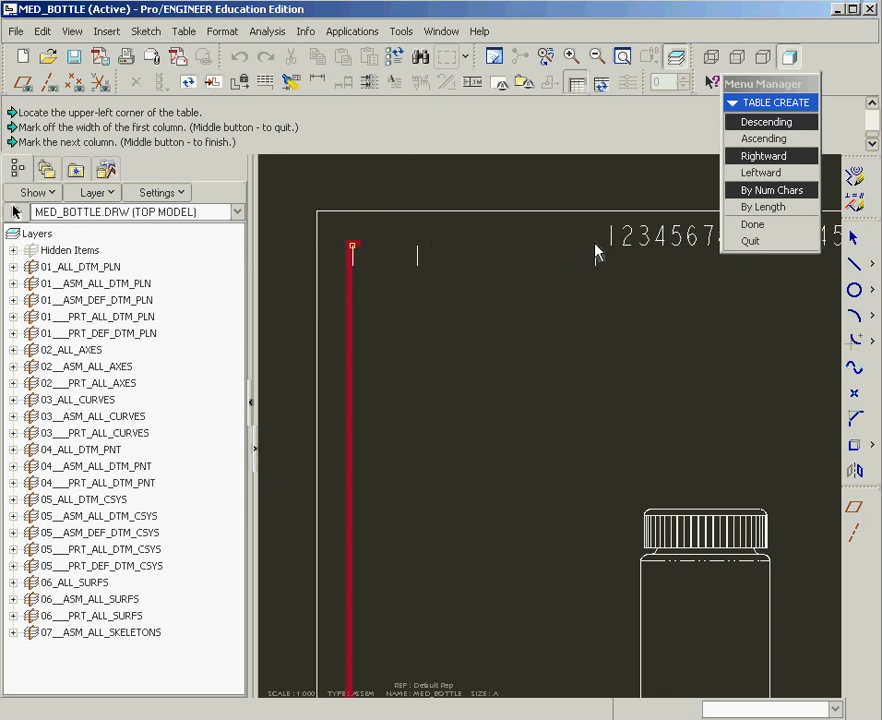
{"action": "left_click", "coordinate": [660, 254]}
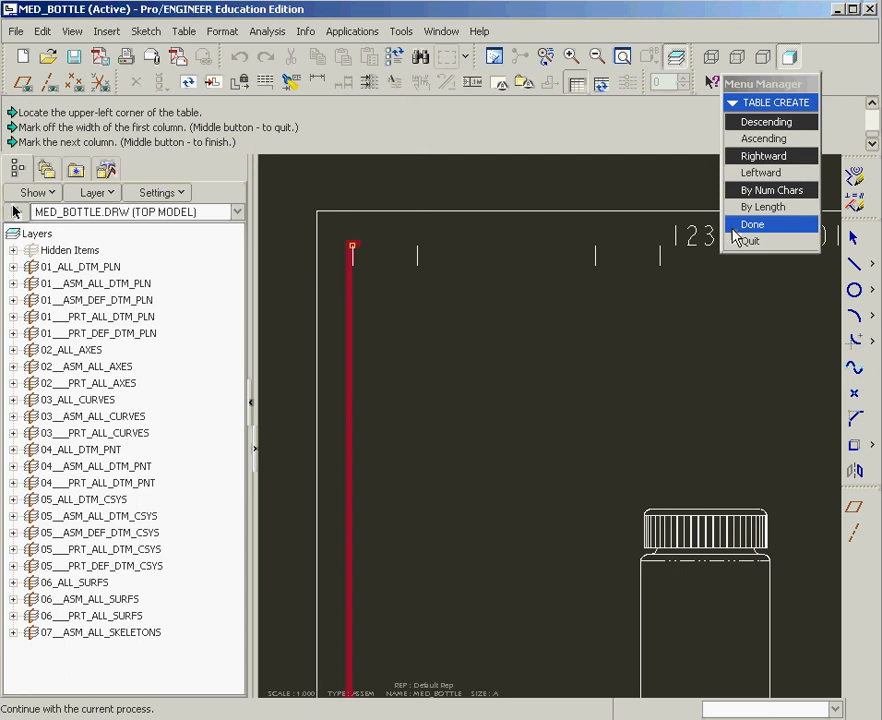
{"action": "middle_click", "coordinate": [609, 267]}
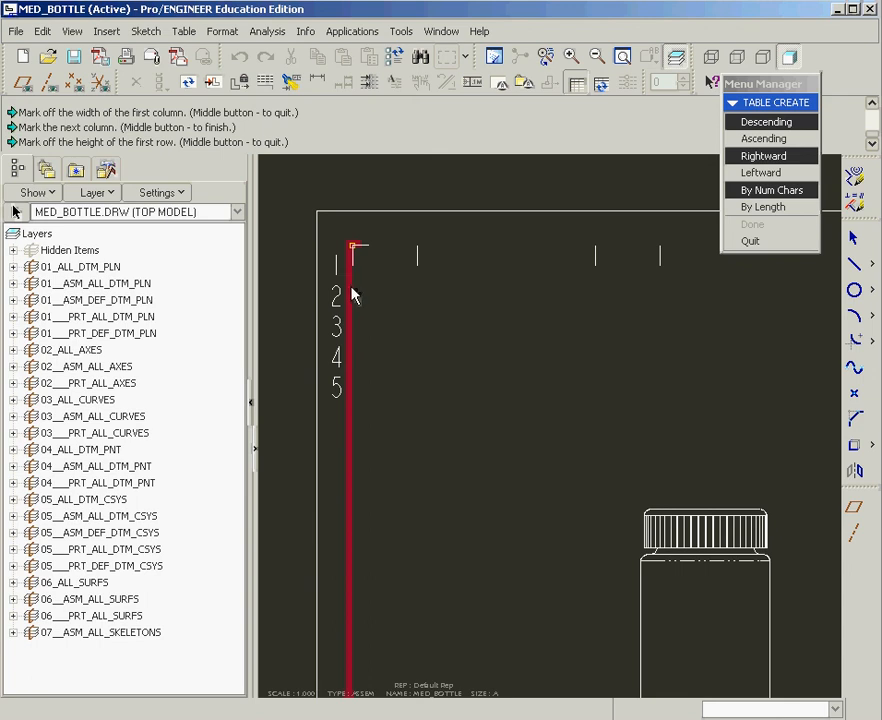
- Mark off three equal-height rows and complete the table
{"action": "left_click", "coordinate": [352, 289]}
{"action": "left_click", "coordinate": [352, 328]}
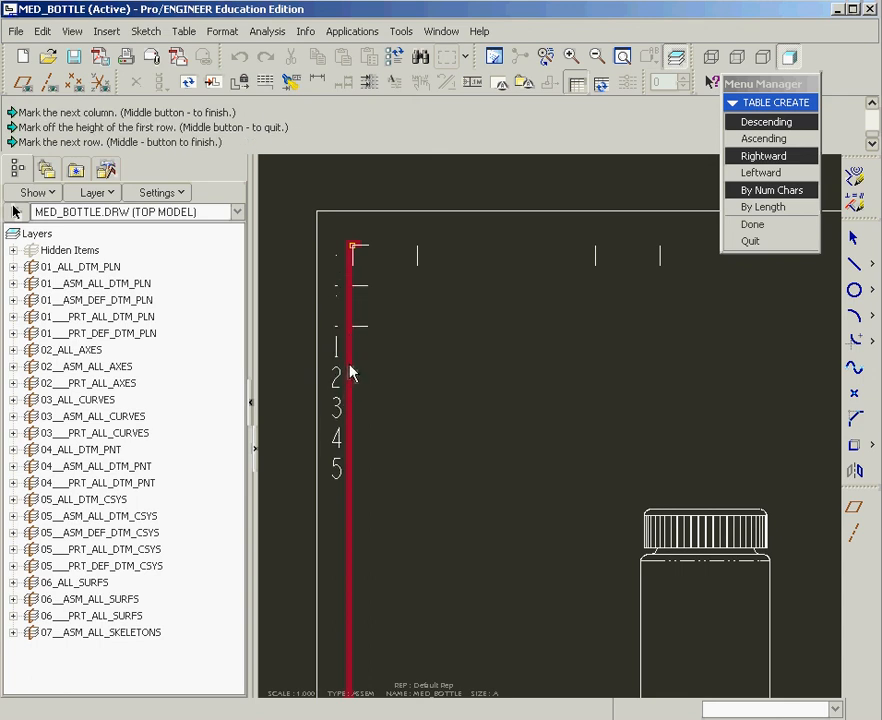
{"action": "left_click", "coordinate": [352, 369]}
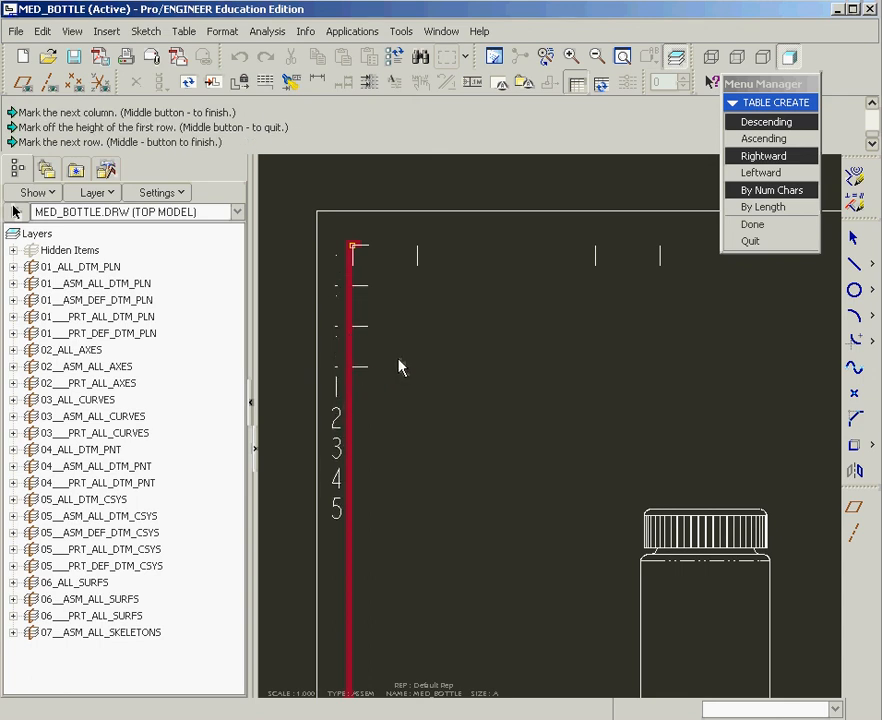
{"action": "middle_click", "coordinate": [399, 365]}
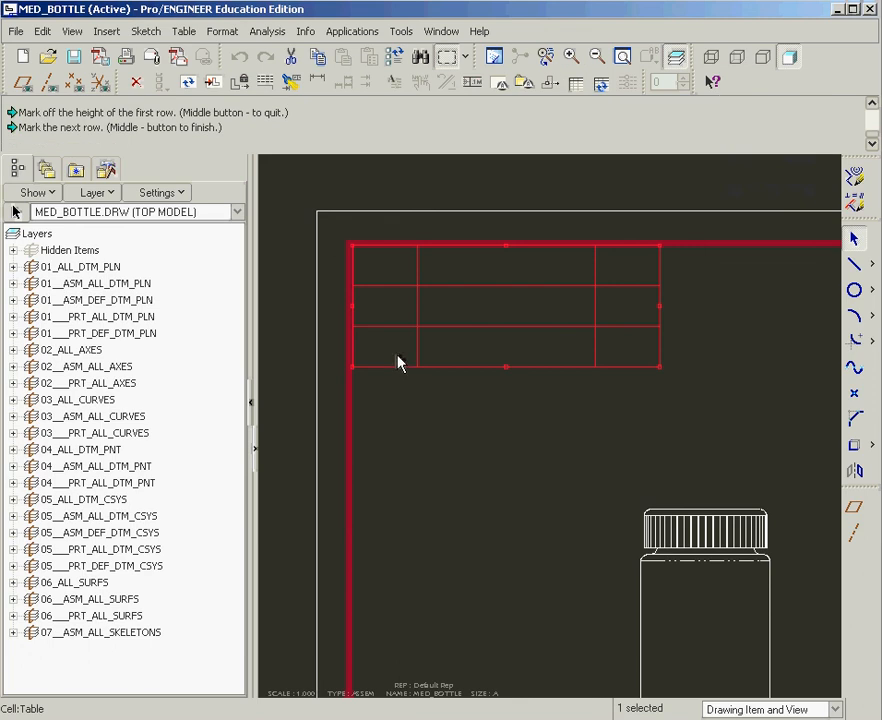
- Enter the heading DESCRIPTION in the middle cell of the table's first row
{"action": "double_click", "coordinate": [463, 273]}
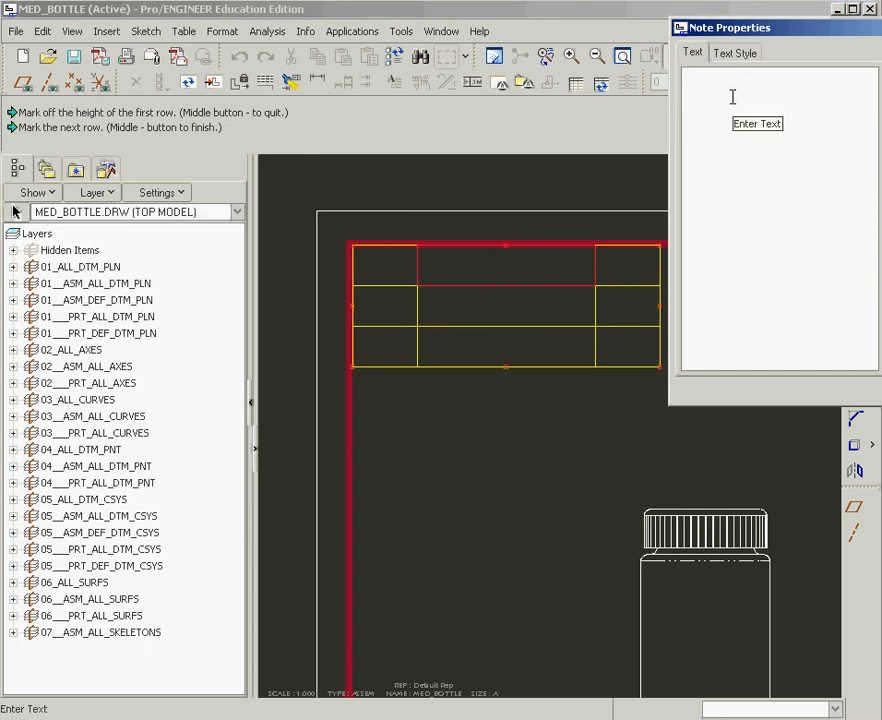
{"action": "type", "text": "DES"}
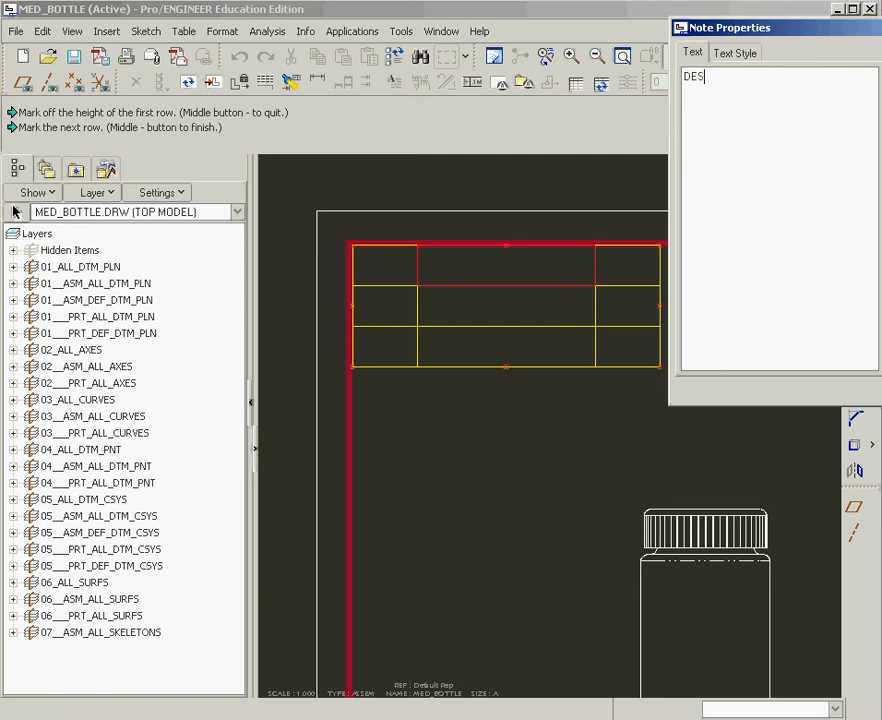
{"action": "type", "text": "CRIPTION"}
{"action": "left_click", "coordinate": [880, 391]}
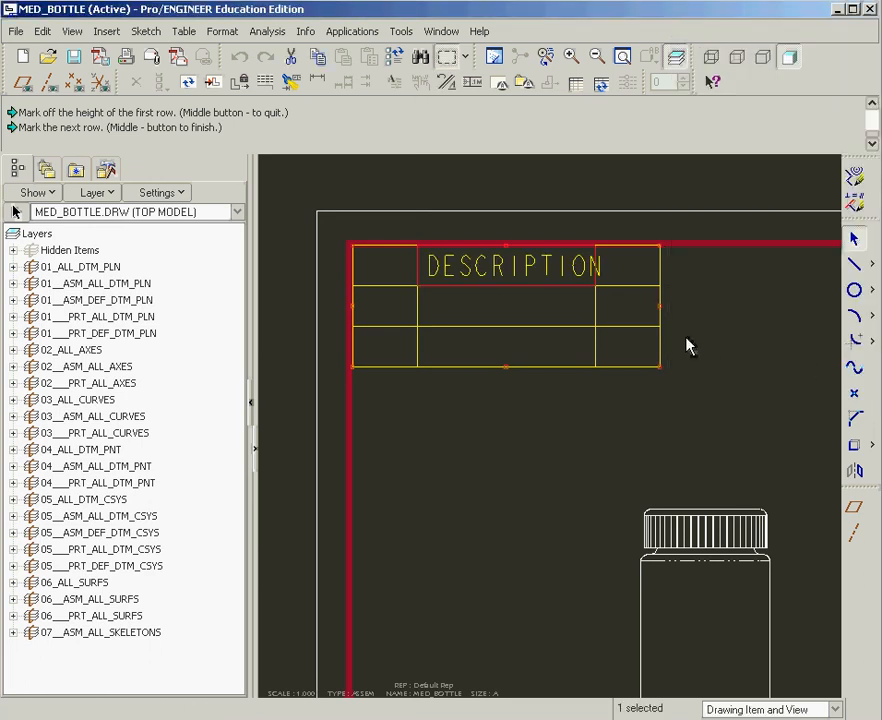
- Enter the heading QTY. in the last cell of the table's first row
{"action": "double_click", "coordinate": [638, 270]}
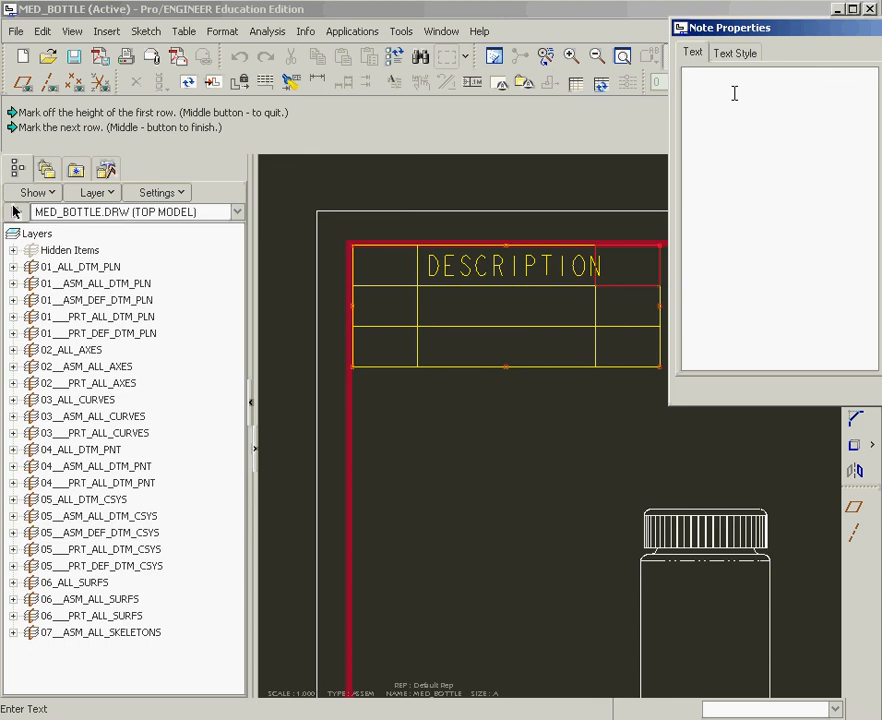
{"action": "type", "text": "qty"}
{"action": "key", "text": "BackSpace"}
{"action": "key", "text": "BackSpace"}
{"action": "key", "text": "BackSpace"}
{"action": "type", "text": "QTY"}
{"action": "left_click", "coordinate": [879, 390]}
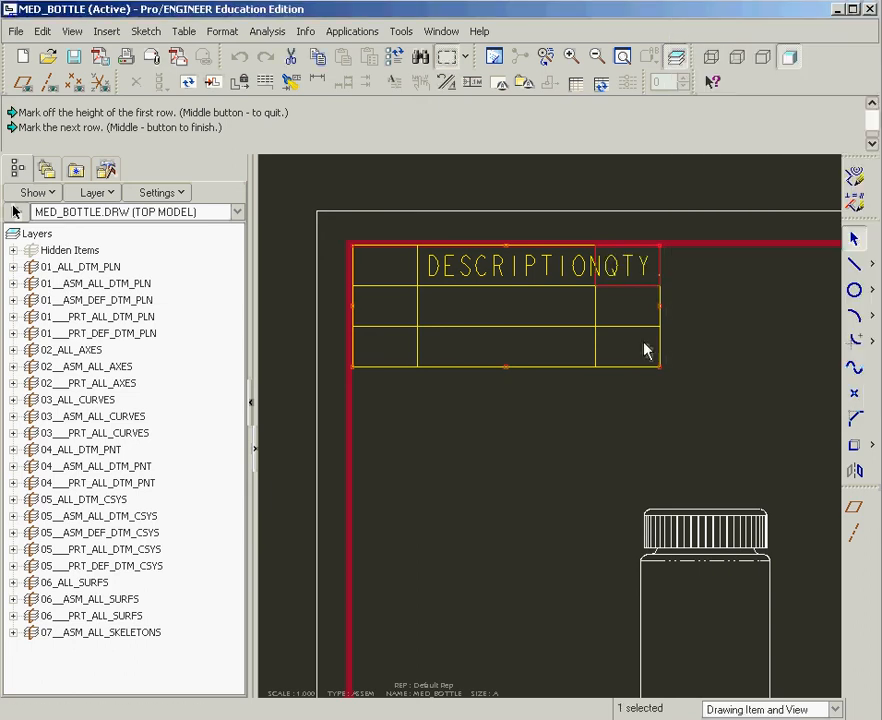
- Enter the heading P NO. in the first cell of the table's first row
{"action": "double_click", "coordinate": [380, 274]}
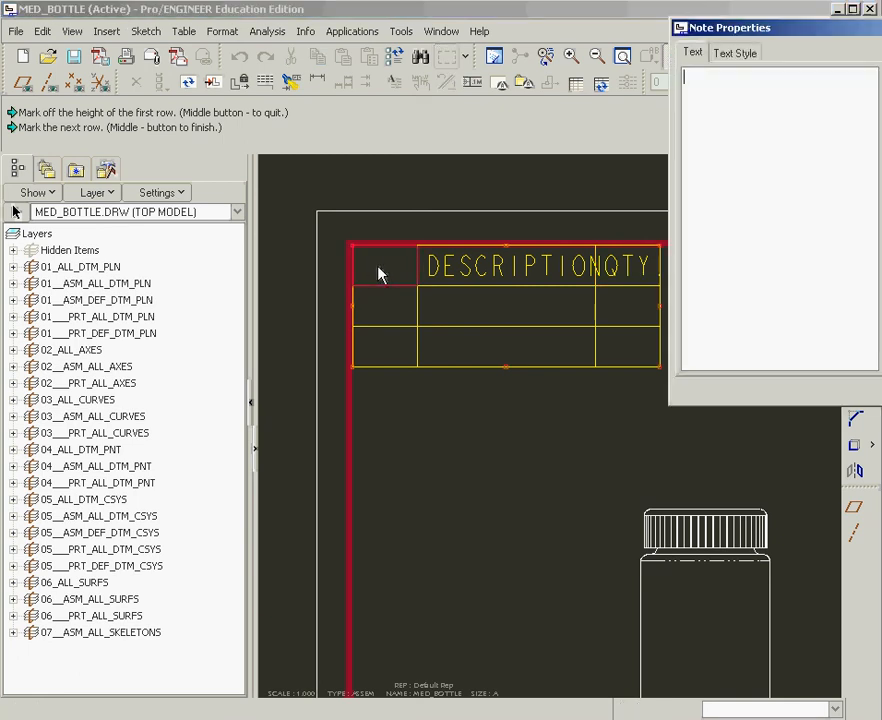
{"action": "type", "text": "P NO."}
{"action": "left_click", "coordinate": [880, 390]}
- Fill the table's second row with part number 1, description BOTTLE and quantity 1
{"action": "left_click", "coordinate": [386, 309]}
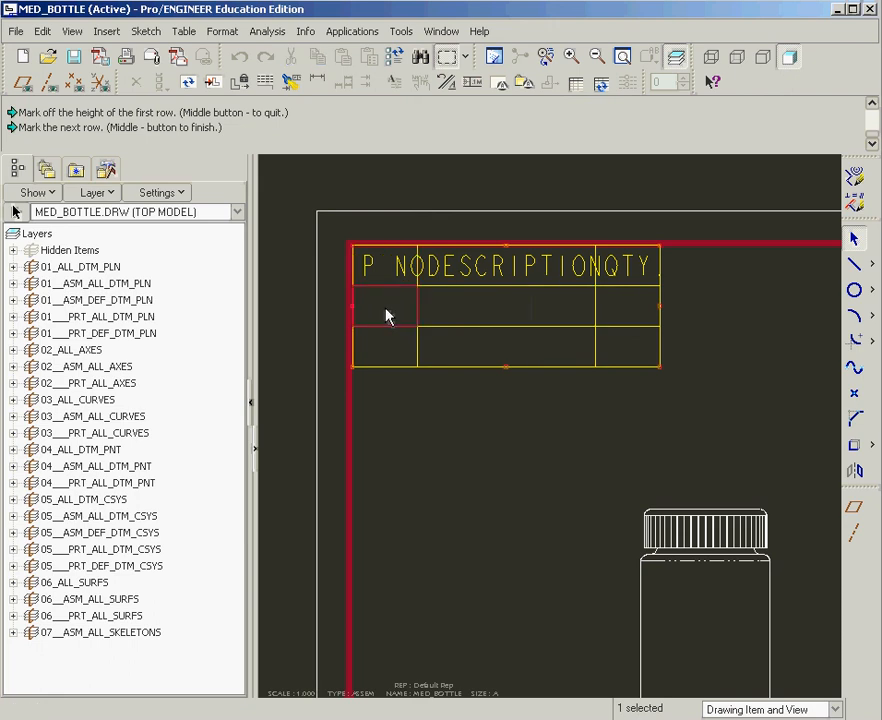
{"action": "double_click", "coordinate": [390, 314]}
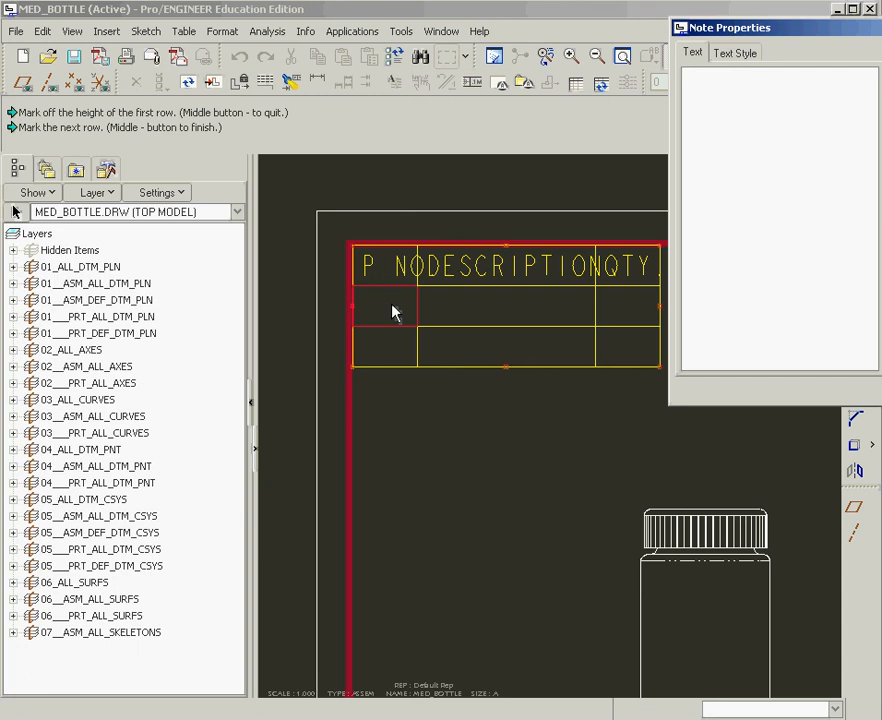
{"action": "type", "text": "1"}
{"action": "left_click", "coordinate": [880, 391]}
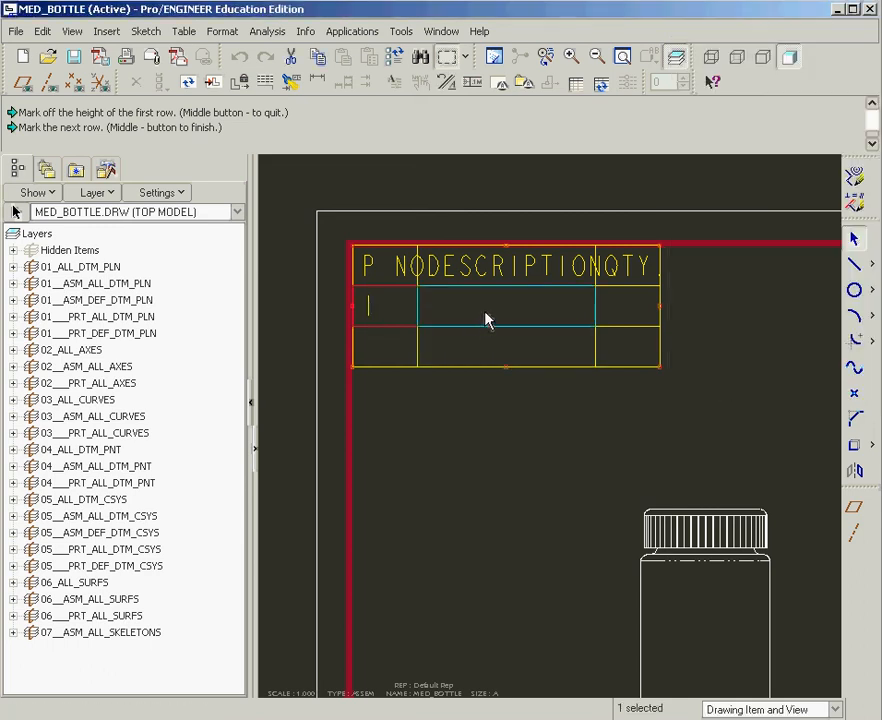
{"action": "double_click", "coordinate": [487, 318]}
{"action": "type", "text": "BOTTLE"}
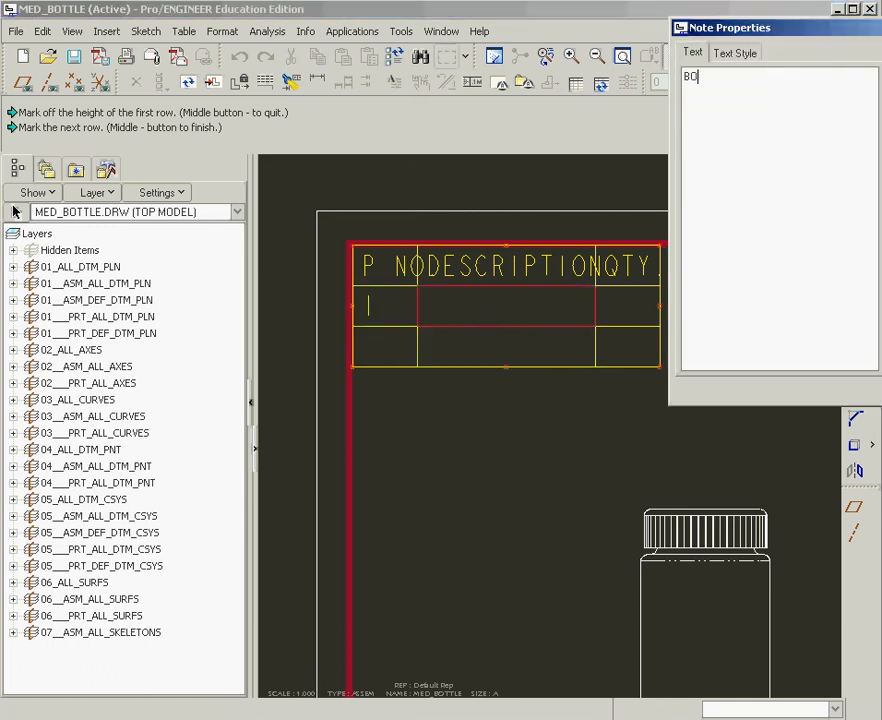
{"action": "left_click", "coordinate": [754, 395]}
{"action": "double_click", "coordinate": [630, 316]}
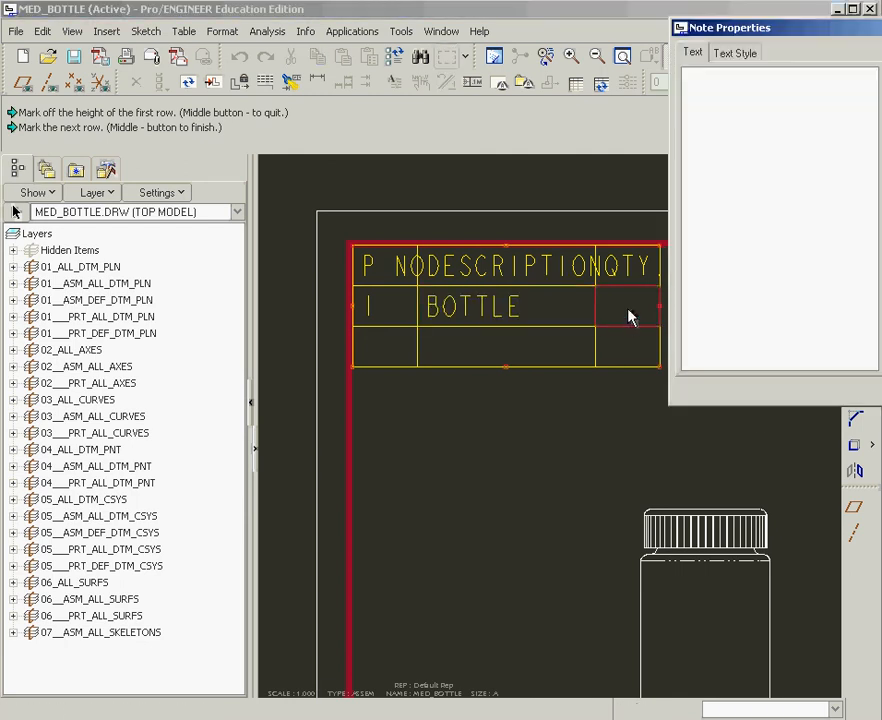
{"action": "type", "text": "1"}
{"action": "left_click", "coordinate": [754, 395]}
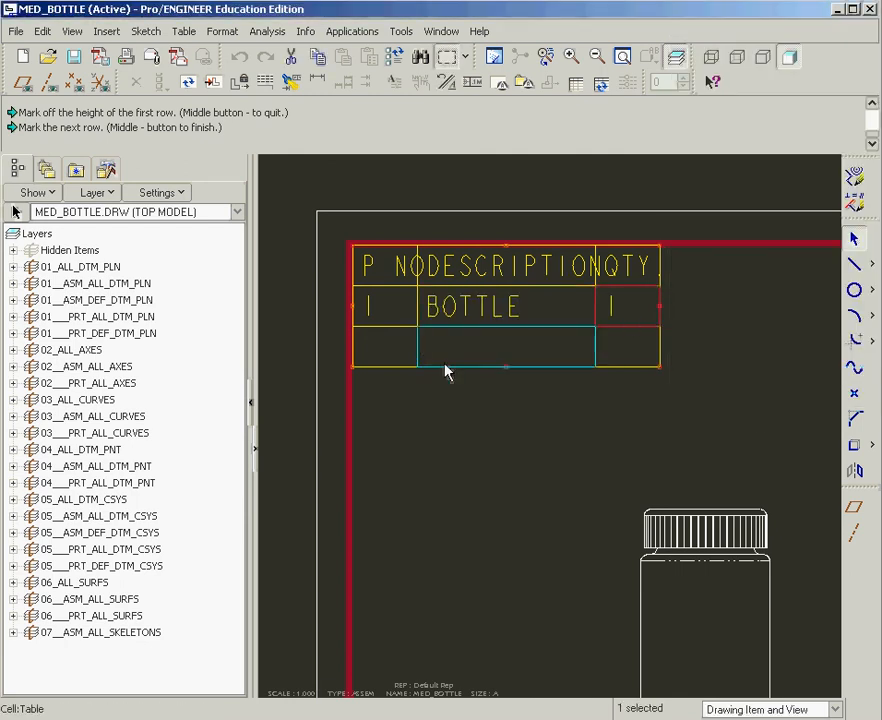
- Fill the table's third row with part number 2, description CAP and quantity 1
{"action": "double_click", "coordinate": [383, 343]}
{"action": "type", "text": "2"}
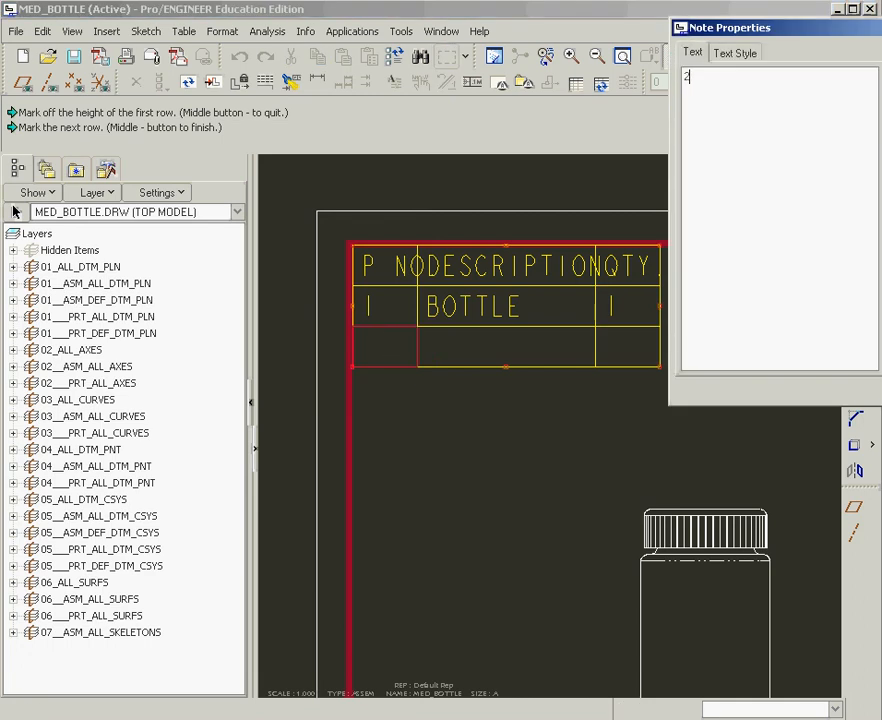
{"action": "left_click", "coordinate": [754, 395]}
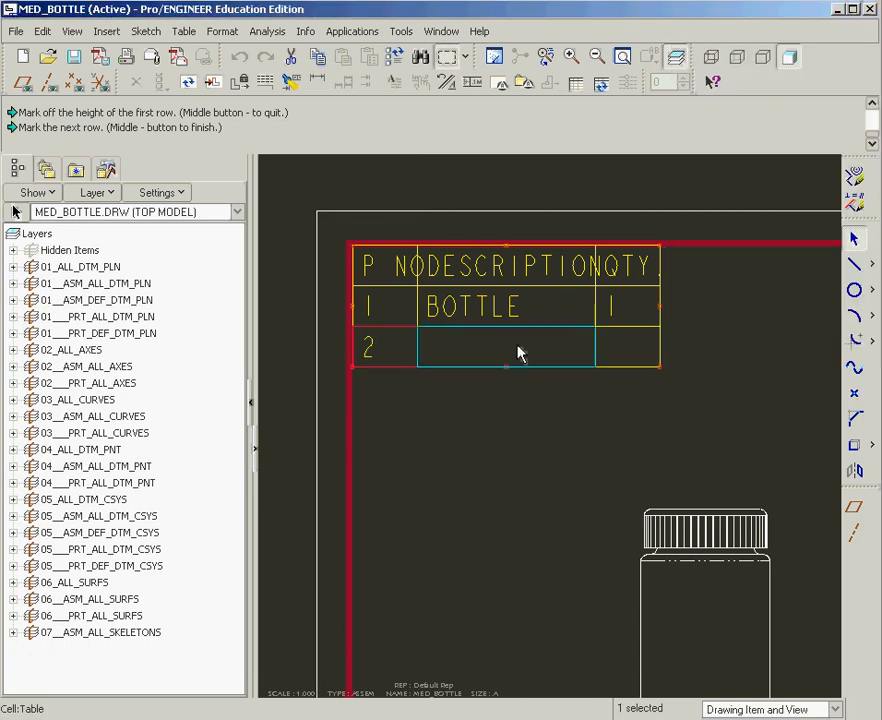
{"action": "double_click", "coordinate": [490, 350]}
{"action": "type", "text": "cAP"}
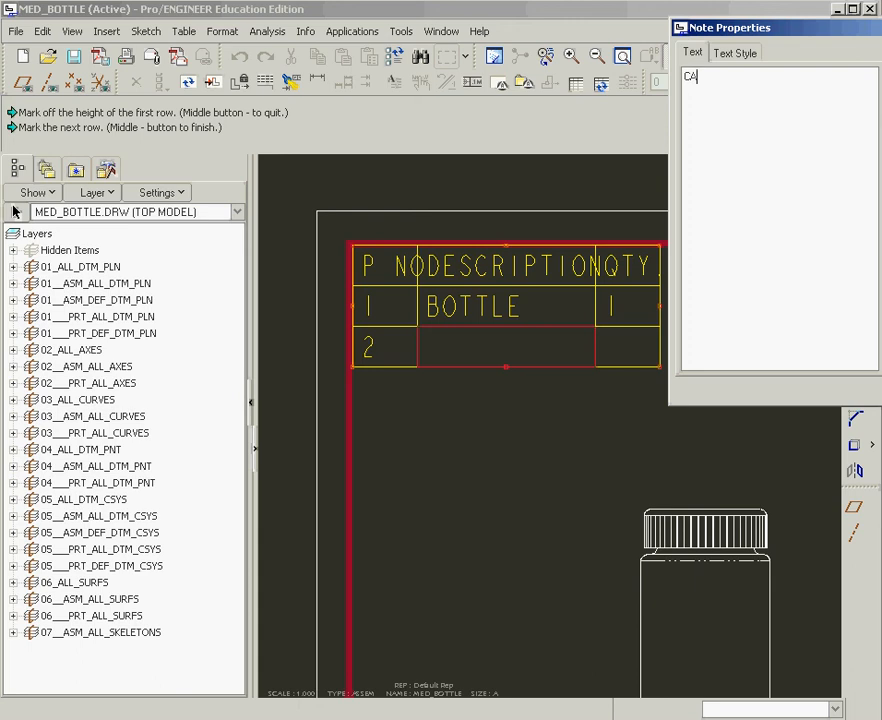
{"action": "left_click", "coordinate": [754, 395]}
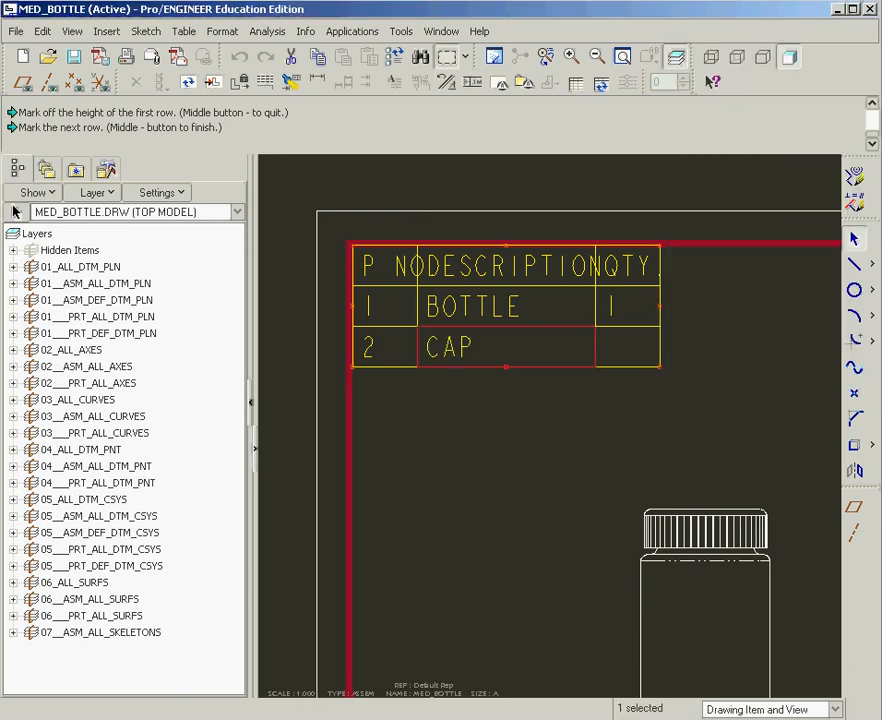
{"action": "double_click", "coordinate": [627, 356]}
{"action": "type", "text": "1"}
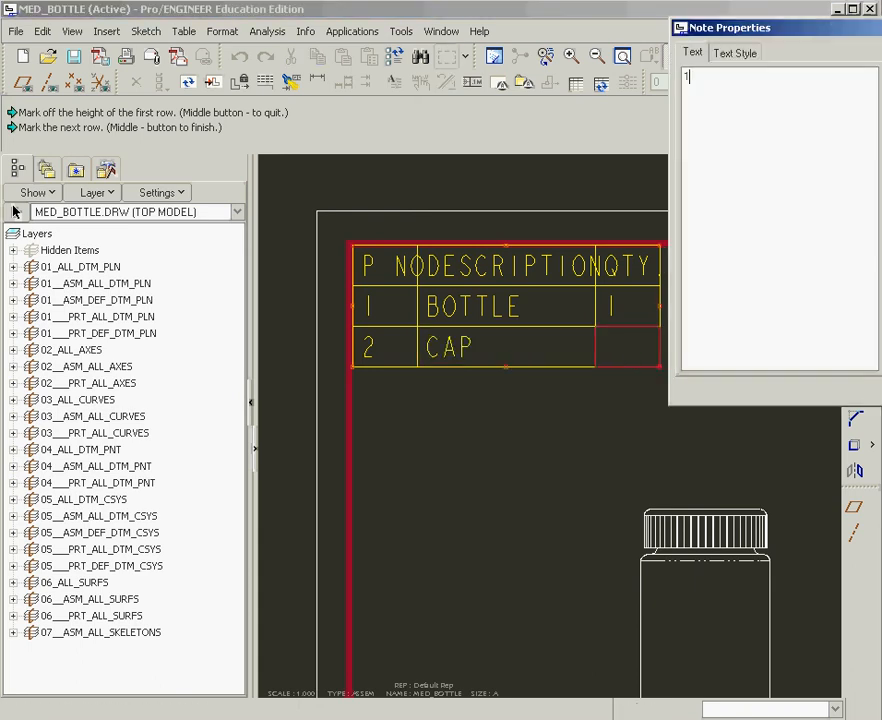
{"action": "left_click", "coordinate": [837, 380]}
- Examine the full drawing sheet, including the parts table, ballooned views and title block
{"action": "scroll", "coordinate": [703, 402], "scroll_direction": "down", "scroll_amount": 3}
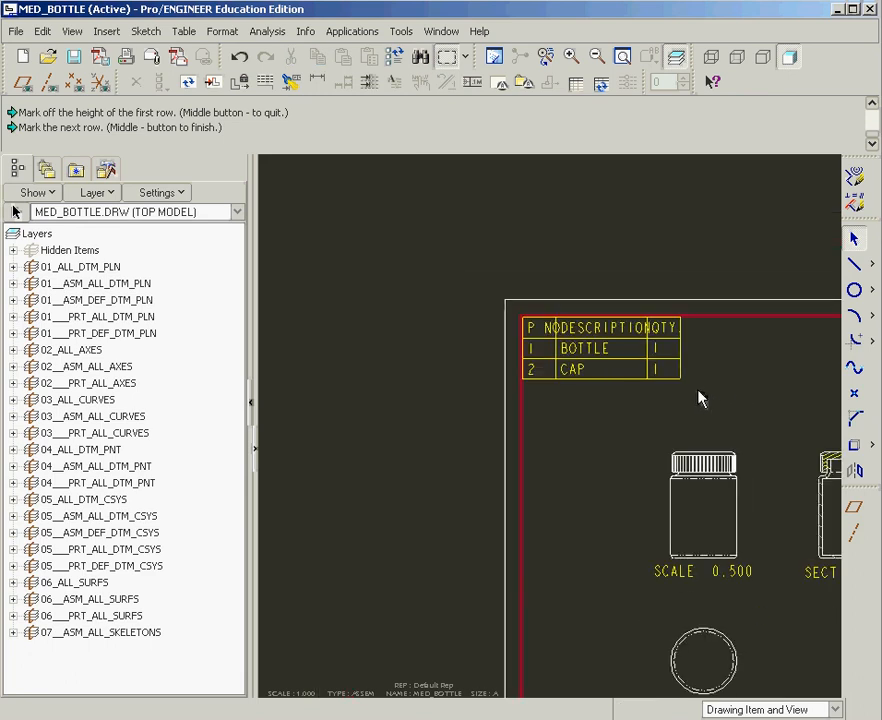
{"action": "scroll", "coordinate": [490, 413], "scroll_direction": "down", "scroll_amount": 3}
{"action": "scroll", "coordinate": [723, 500], "scroll_direction": "up", "scroll_amount": 3}
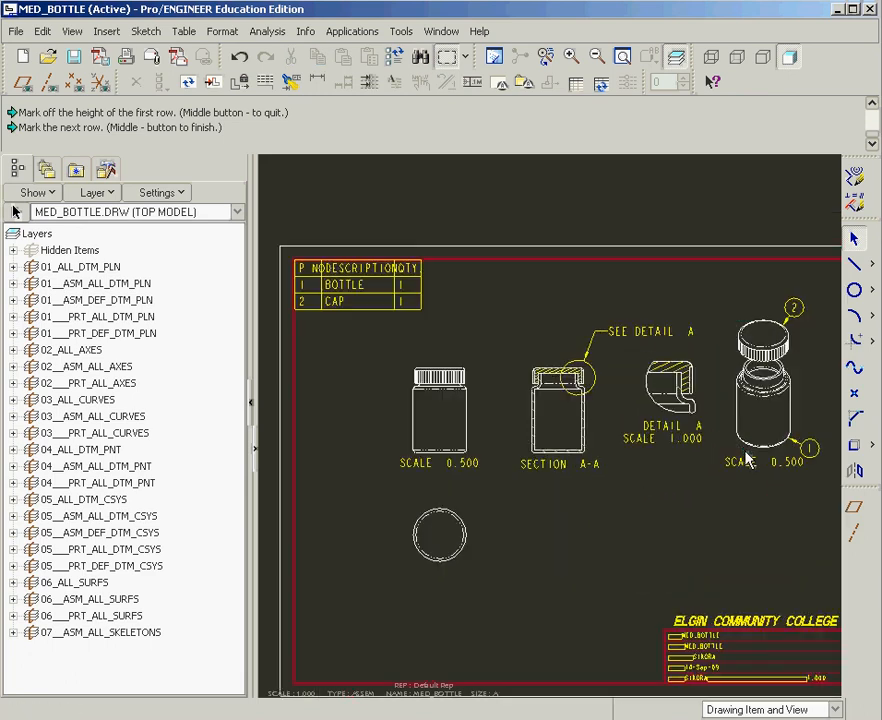
{"action": "scroll", "coordinate": [748, 458], "scroll_direction": "down", "scroll_amount": 3}
{"action": "scroll", "coordinate": [725, 475], "scroll_direction": "up", "scroll_amount": 3}
{"action": "scroll", "coordinate": [800, 475], "scroll_direction": "down", "scroll_amount": 2}
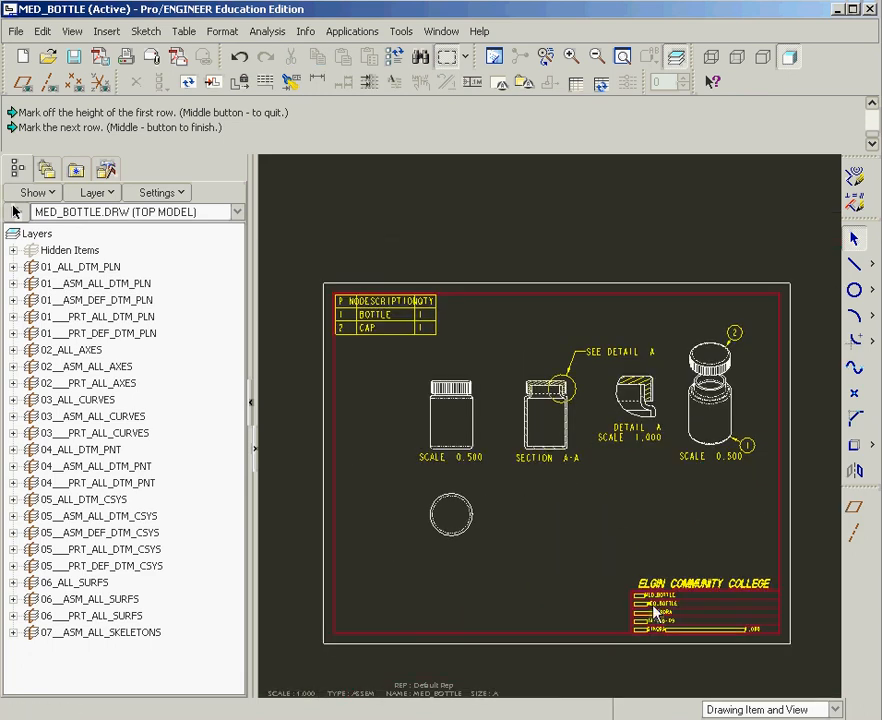
{"action": "scroll", "coordinate": [654, 612], "scroll_direction": "up", "scroll_amount": 3}
{"action": "scroll", "coordinate": [585, 583], "scroll_direction": "down", "scroll_amount": 2}
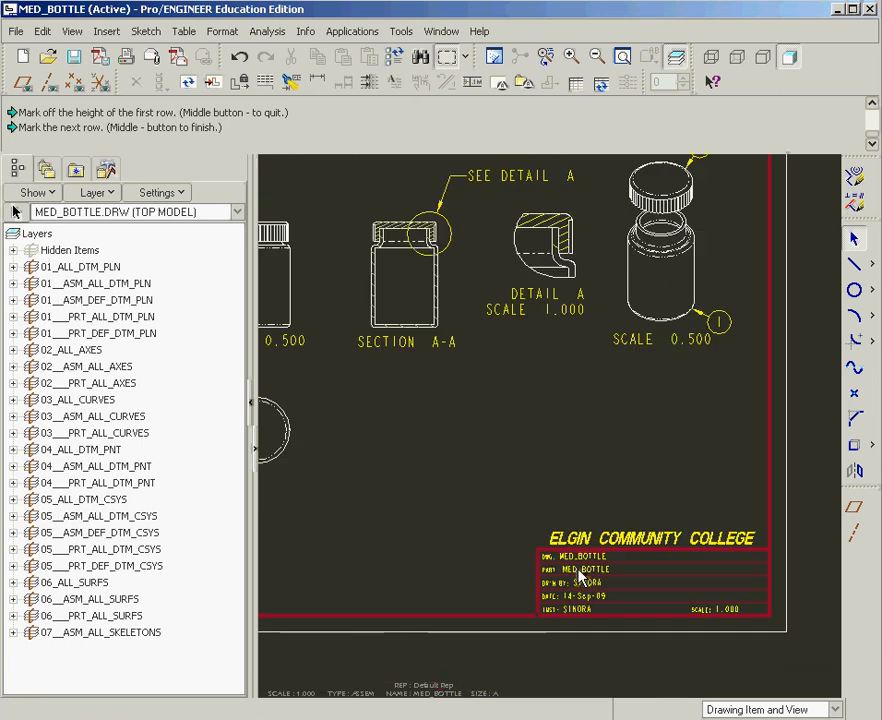
{"action": "scroll", "coordinate": [575, 545], "scroll_direction": "down", "scroll_amount": 3}
{"action": "scroll", "coordinate": [394, 437], "scroll_direction": "up", "scroll_amount": 3}
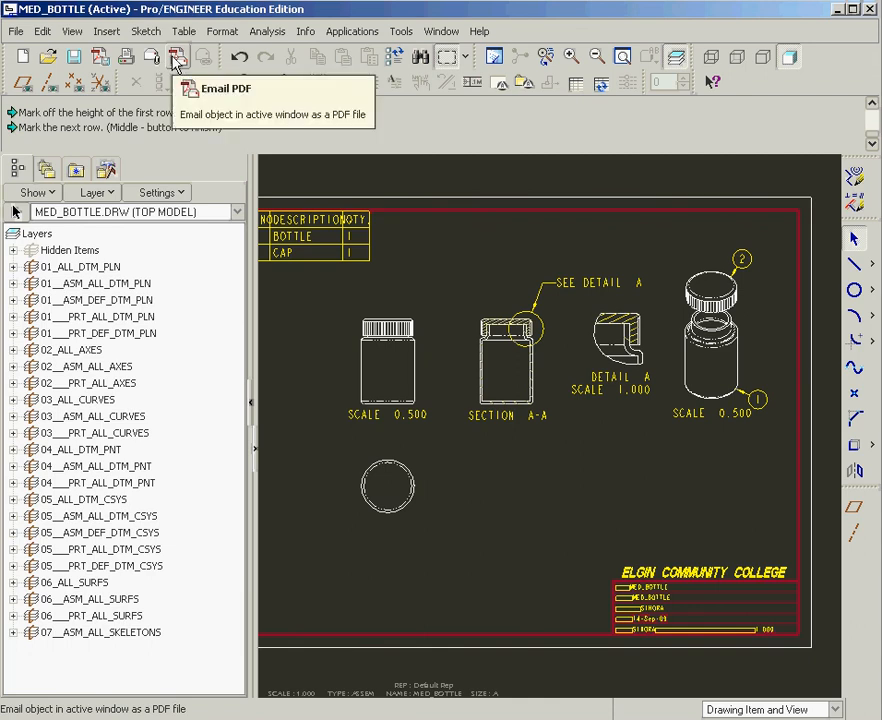
- Export the drawing as a 300 dpi color PDF with dashed hidden lines, view it in the PDF reader and close the reader
{"action": "left_click", "coordinate": [100, 58]}
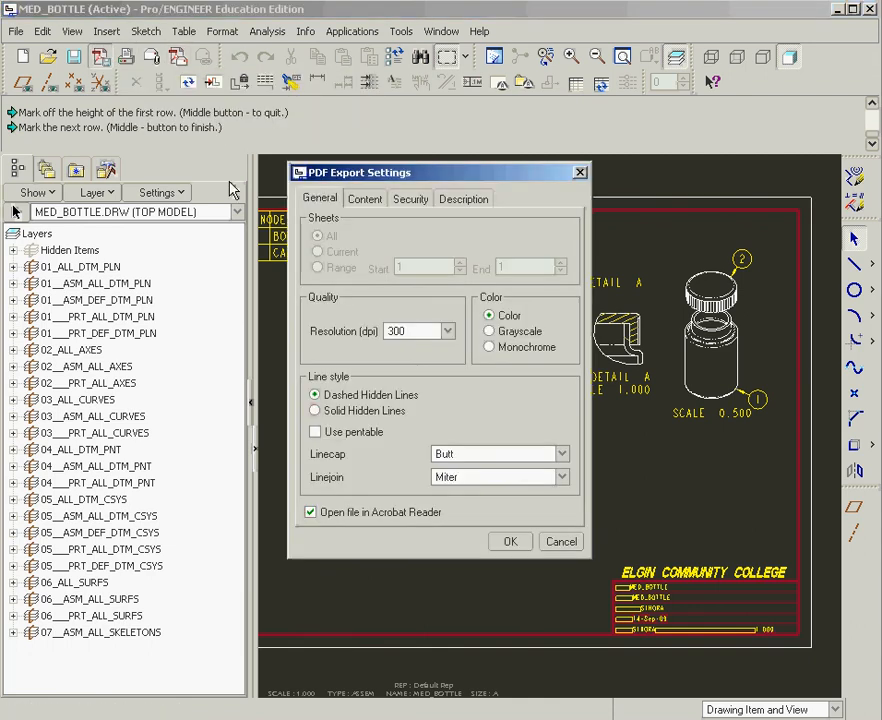
{"action": "left_click", "coordinate": [509, 541]}
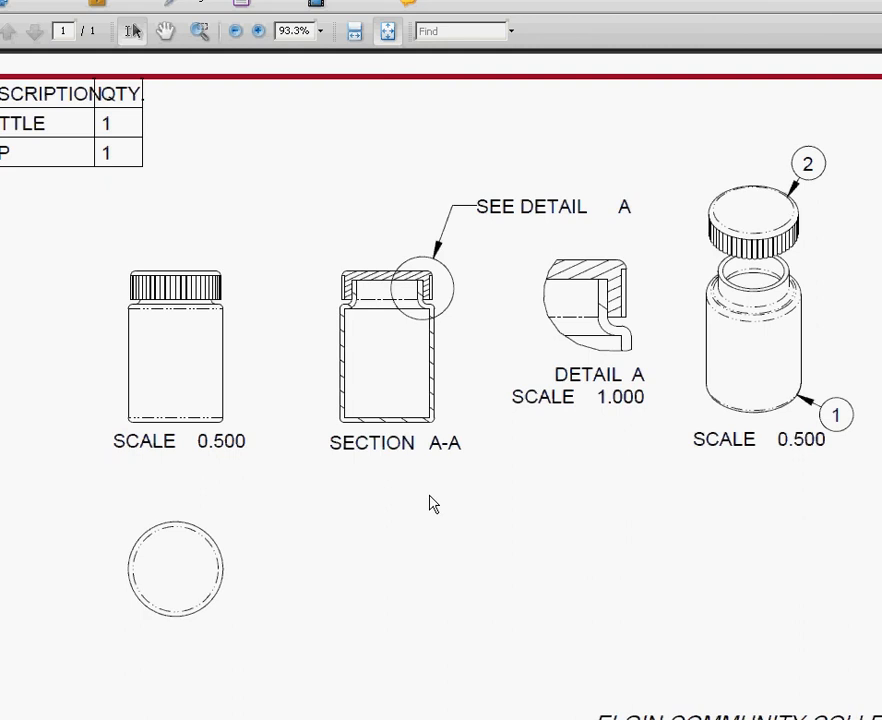
{"action": "left_click", "coordinate": [881, 0]}
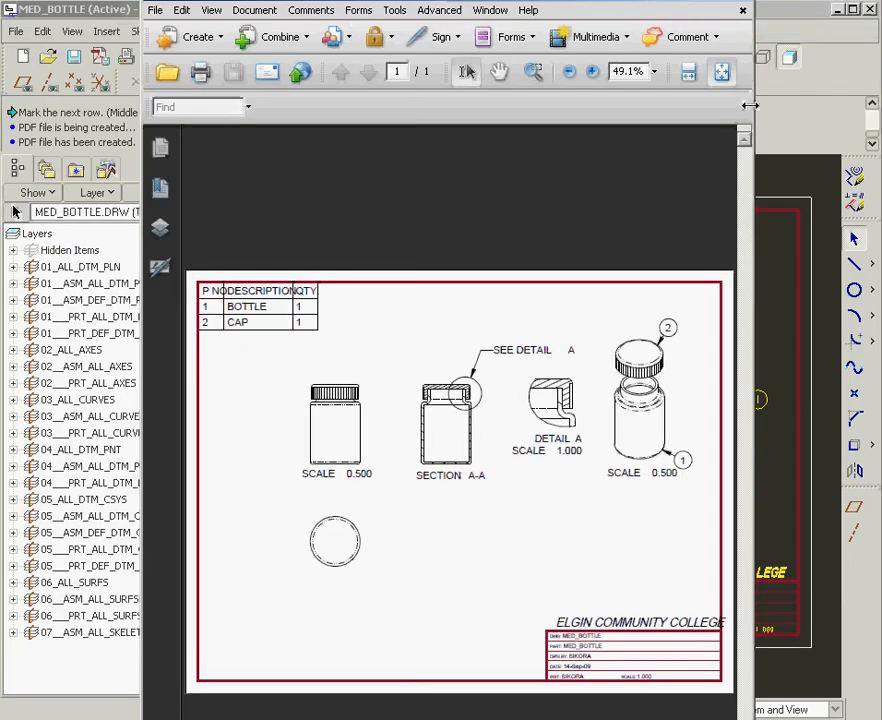
{"action": "left_click", "coordinate": [742, 0]}
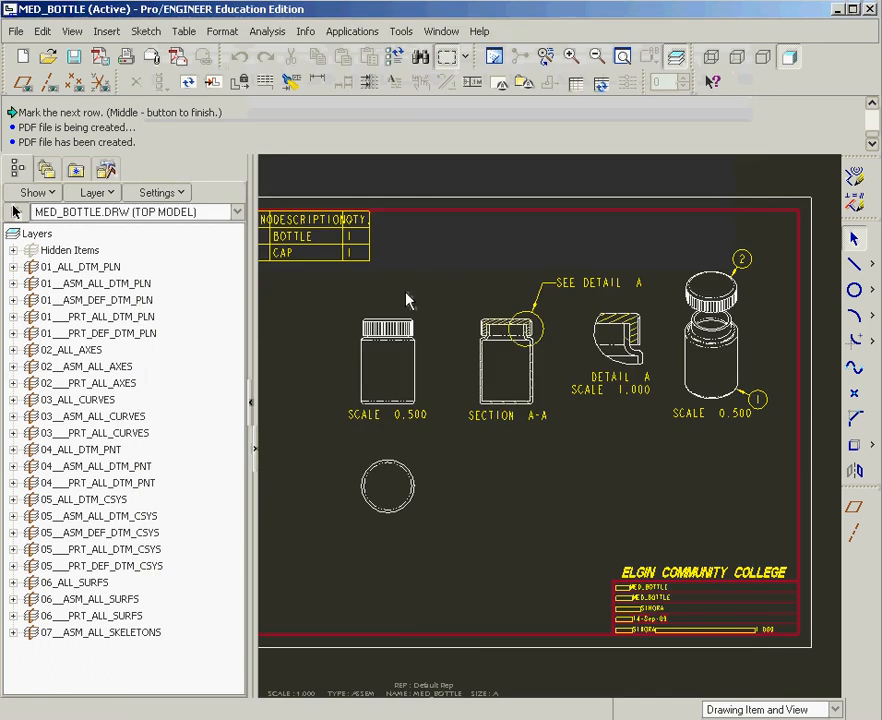